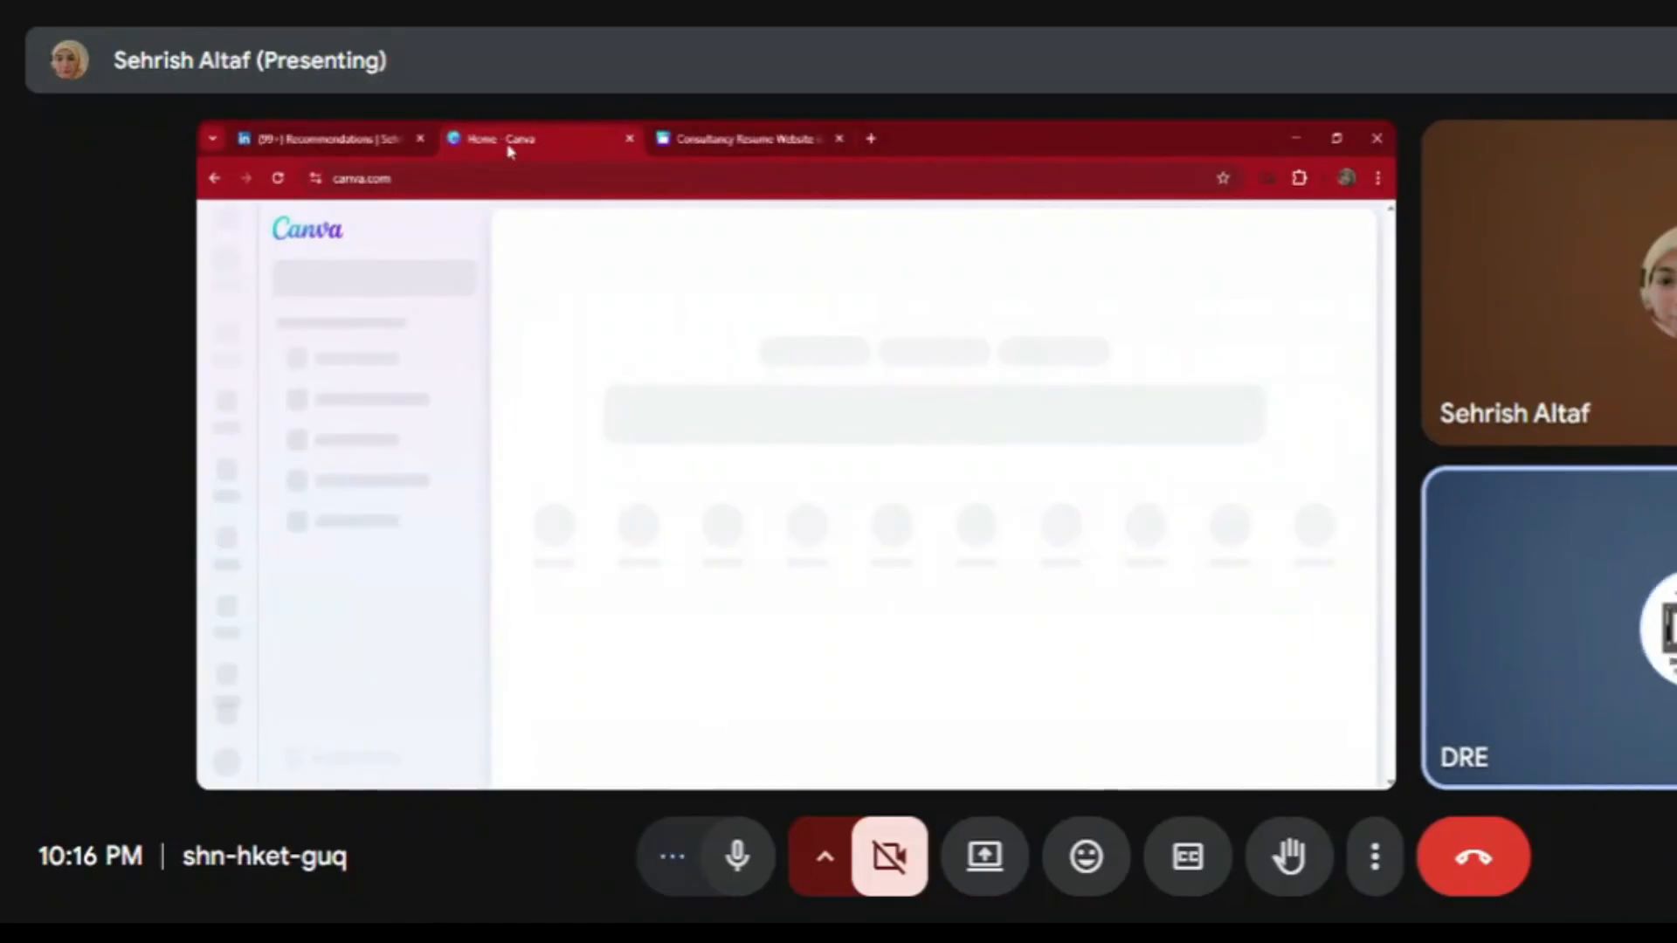
Open the Canva AI page in a new browser tab and bring it into view
{"action": "left_click", "coordinate": [873, 140]}
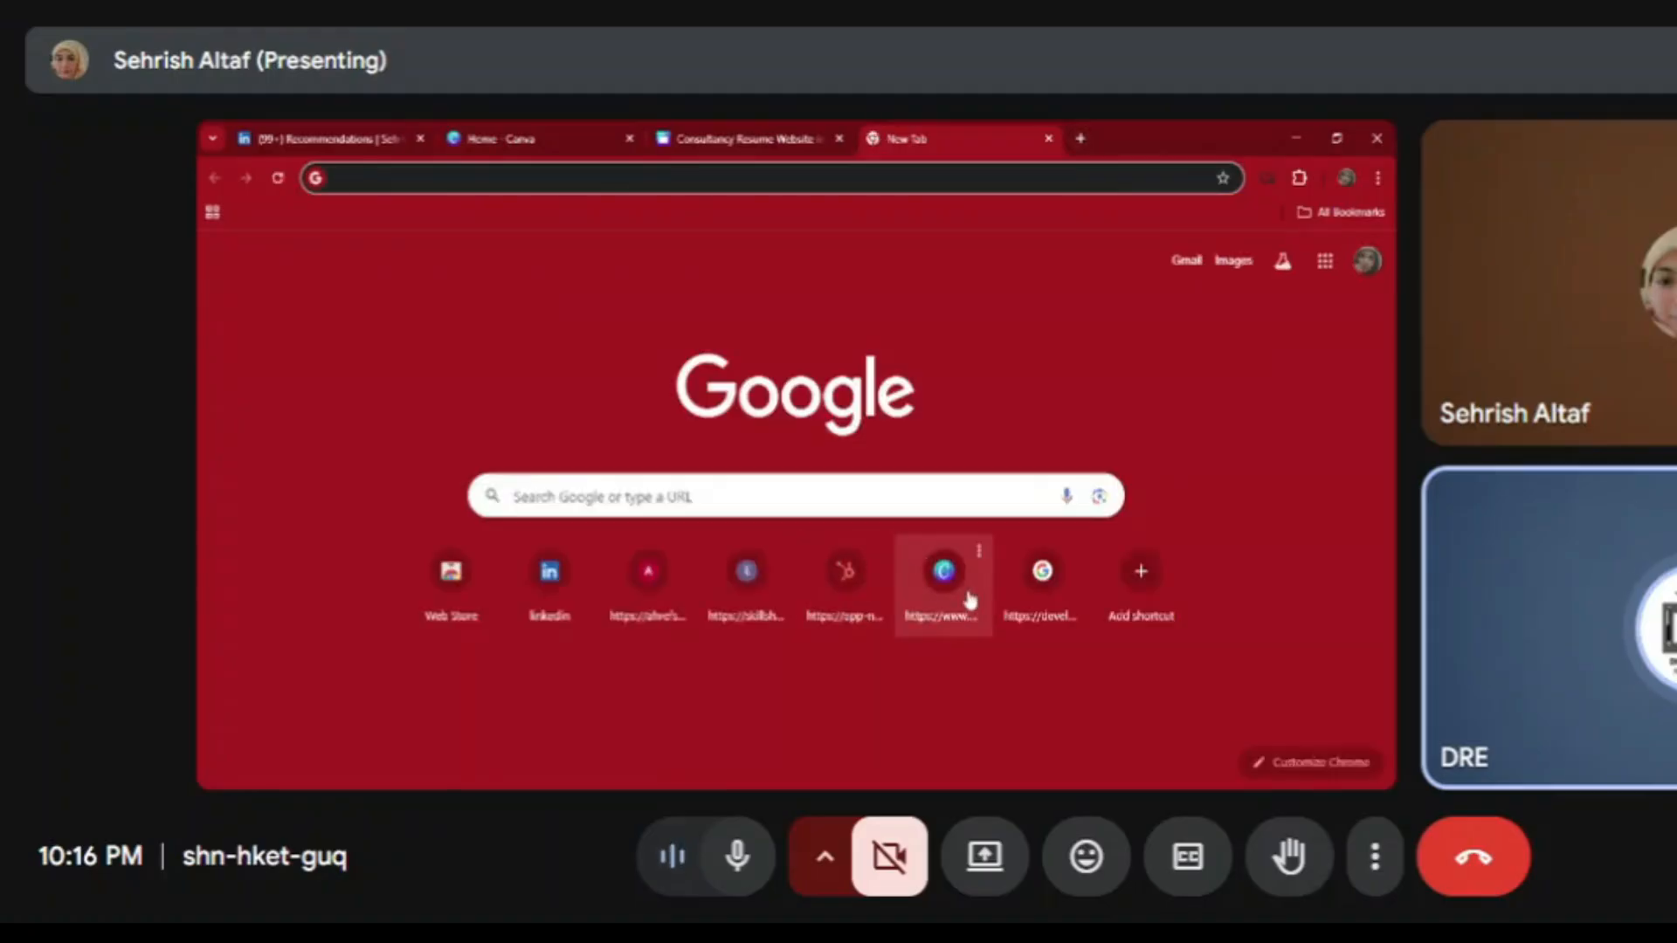
{"action": "left_click", "coordinate": [941, 592]}
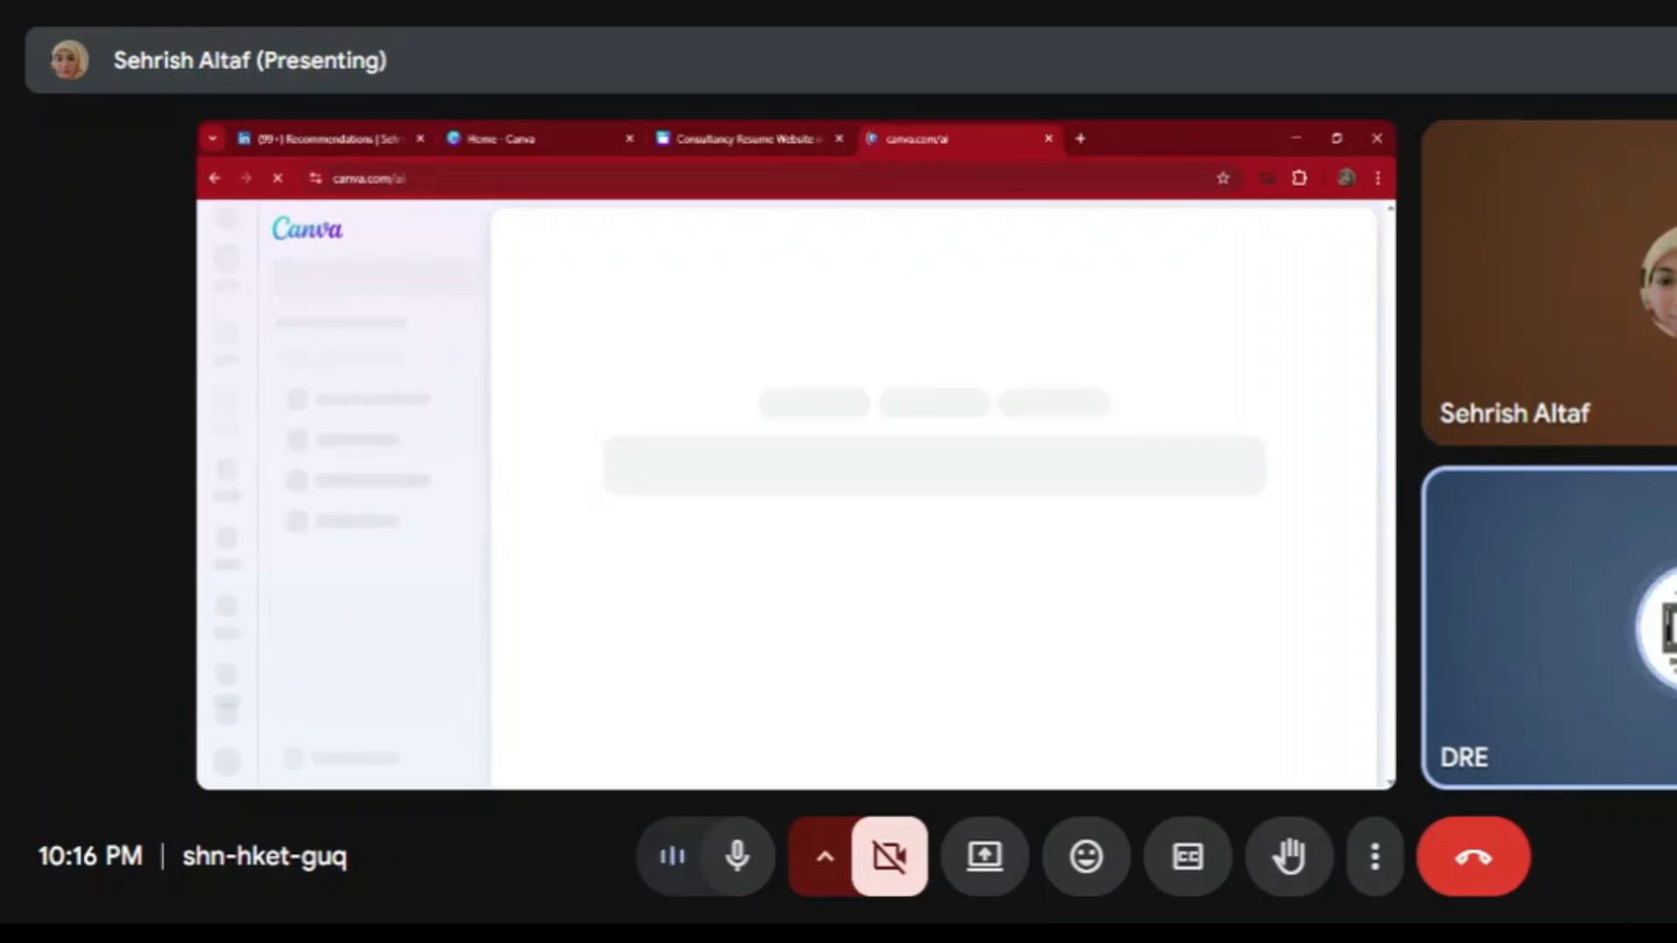
{"action": "left_click", "coordinate": [538, 131]}
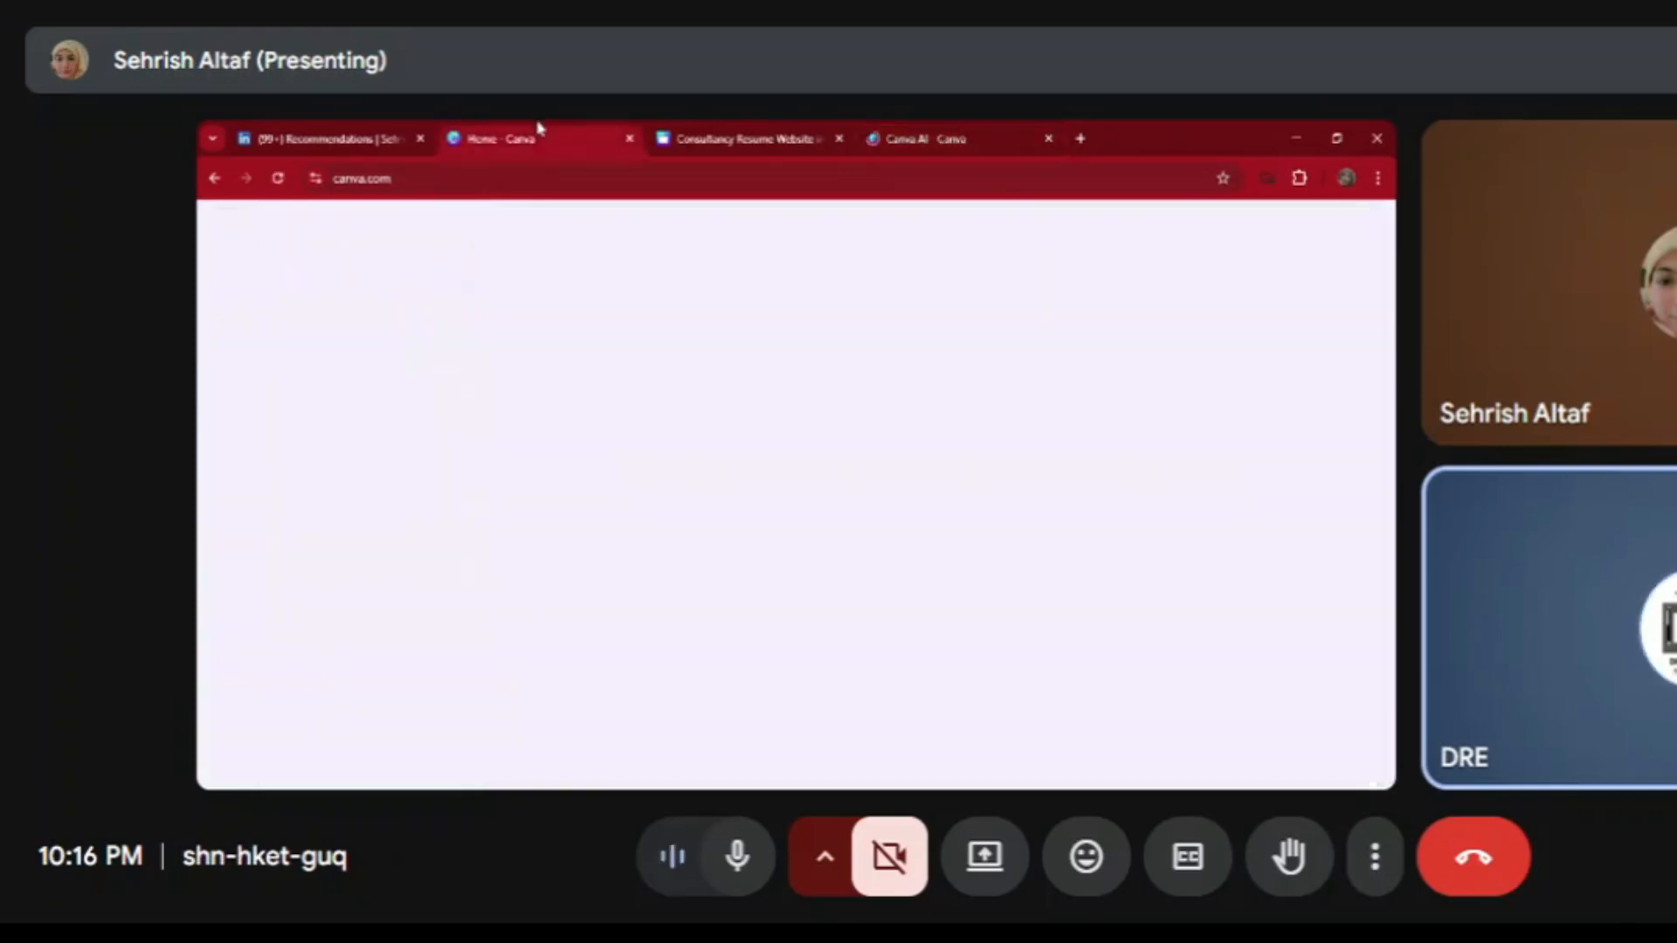
{"action": "left_click", "coordinate": [909, 133]}
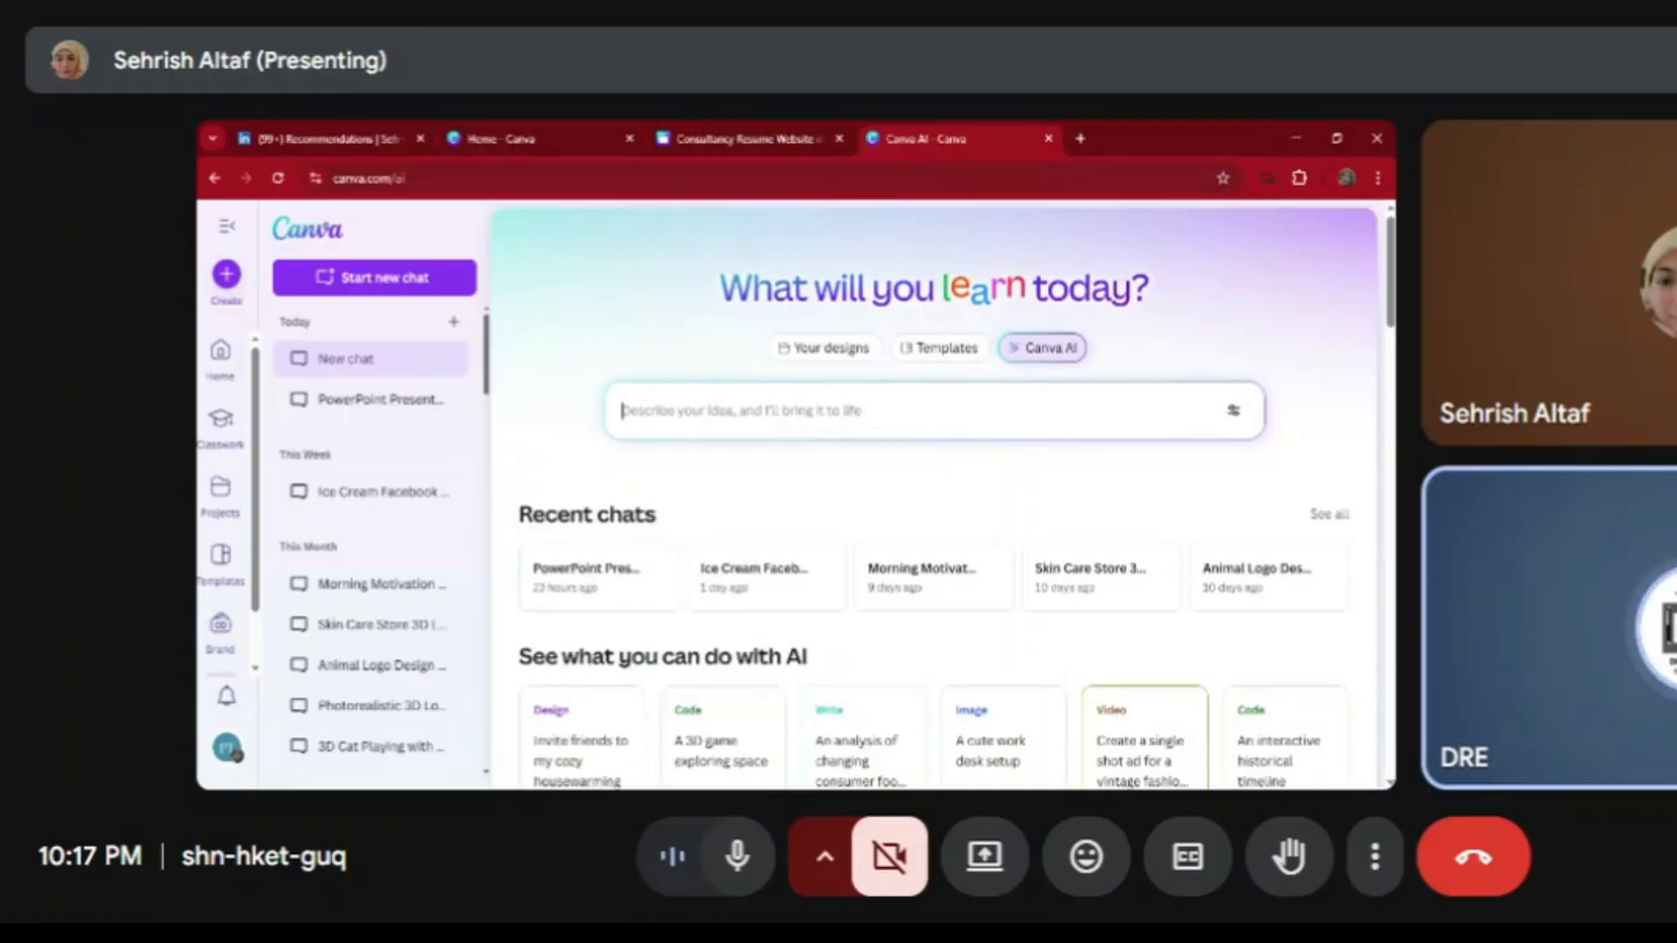
Search Google for "LOGO" in a new browser tab
{"action": "left_click", "coordinate": [1082, 140]}
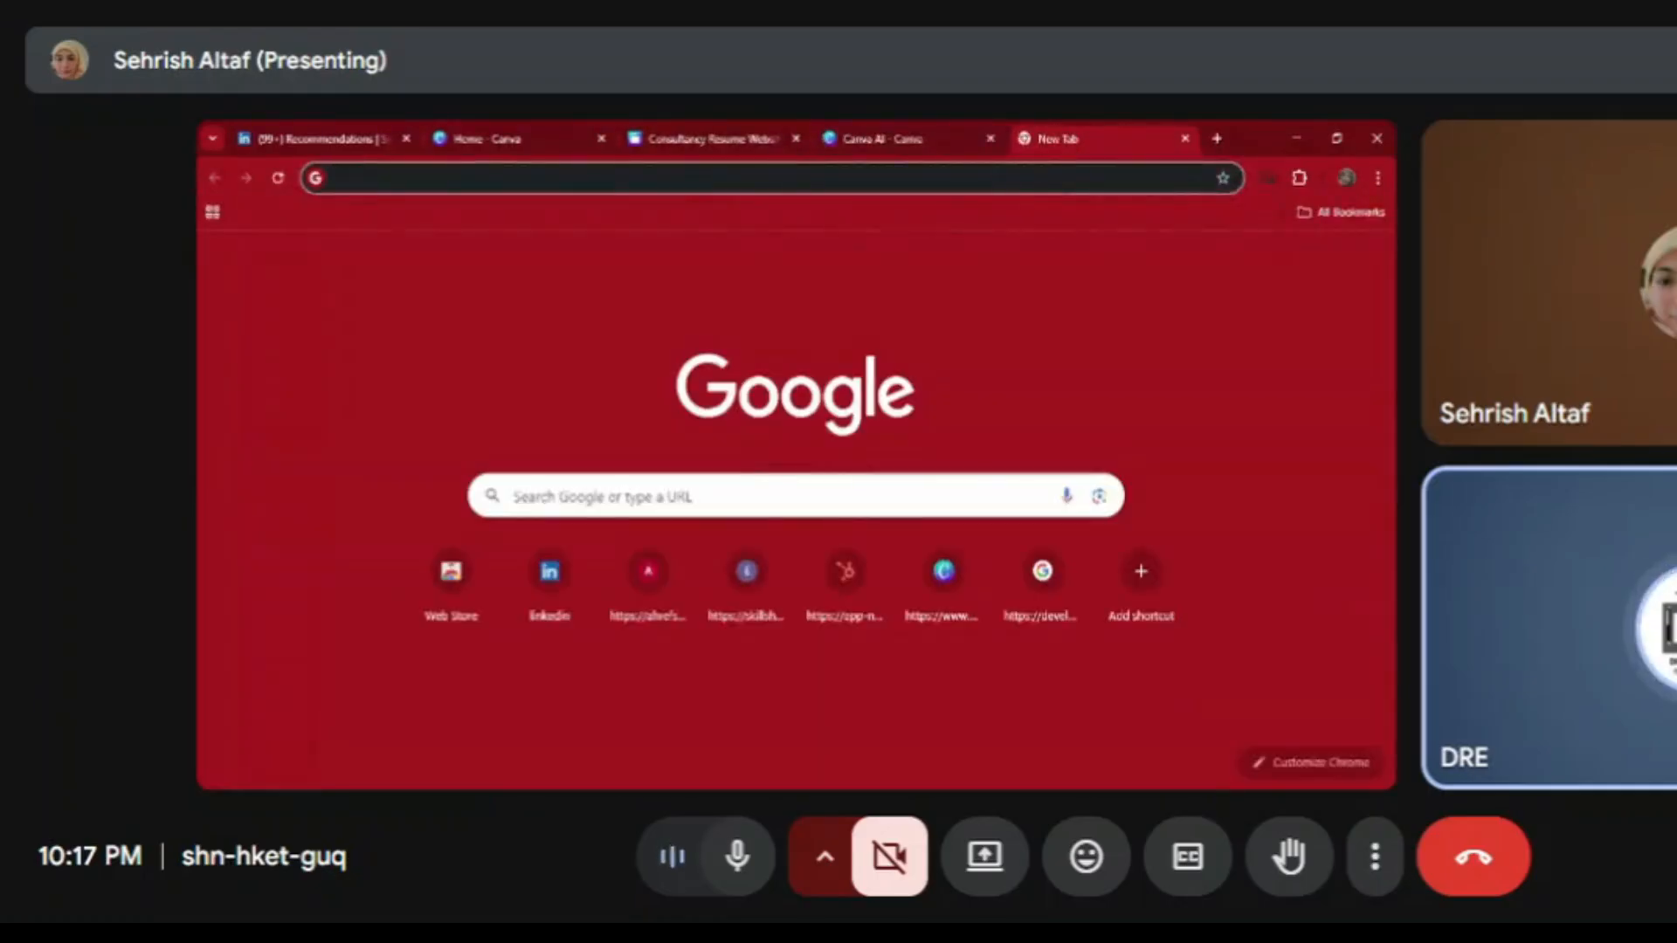
{"action": "left_click", "coordinate": [742, 496]}
{"action": "type", "text": "LOGO"}
{"action": "key", "text": "Return"}
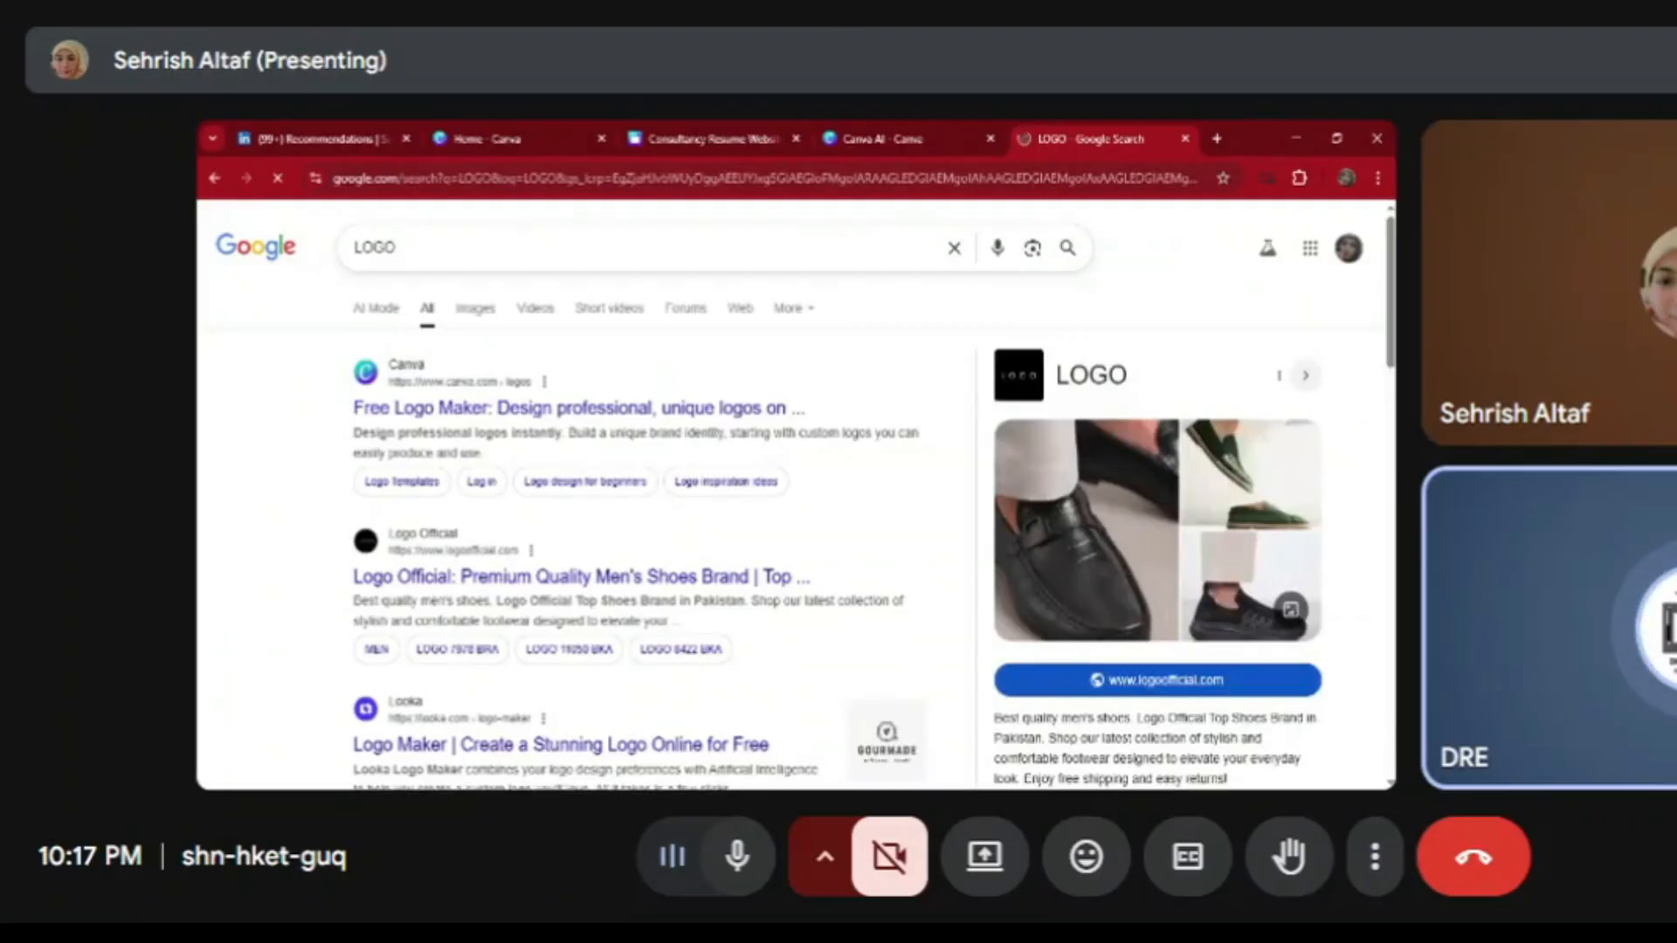
Replace the Google query with "WHAT IS LOGO" and run the search
{"action": "left_click", "coordinate": [642, 247]}
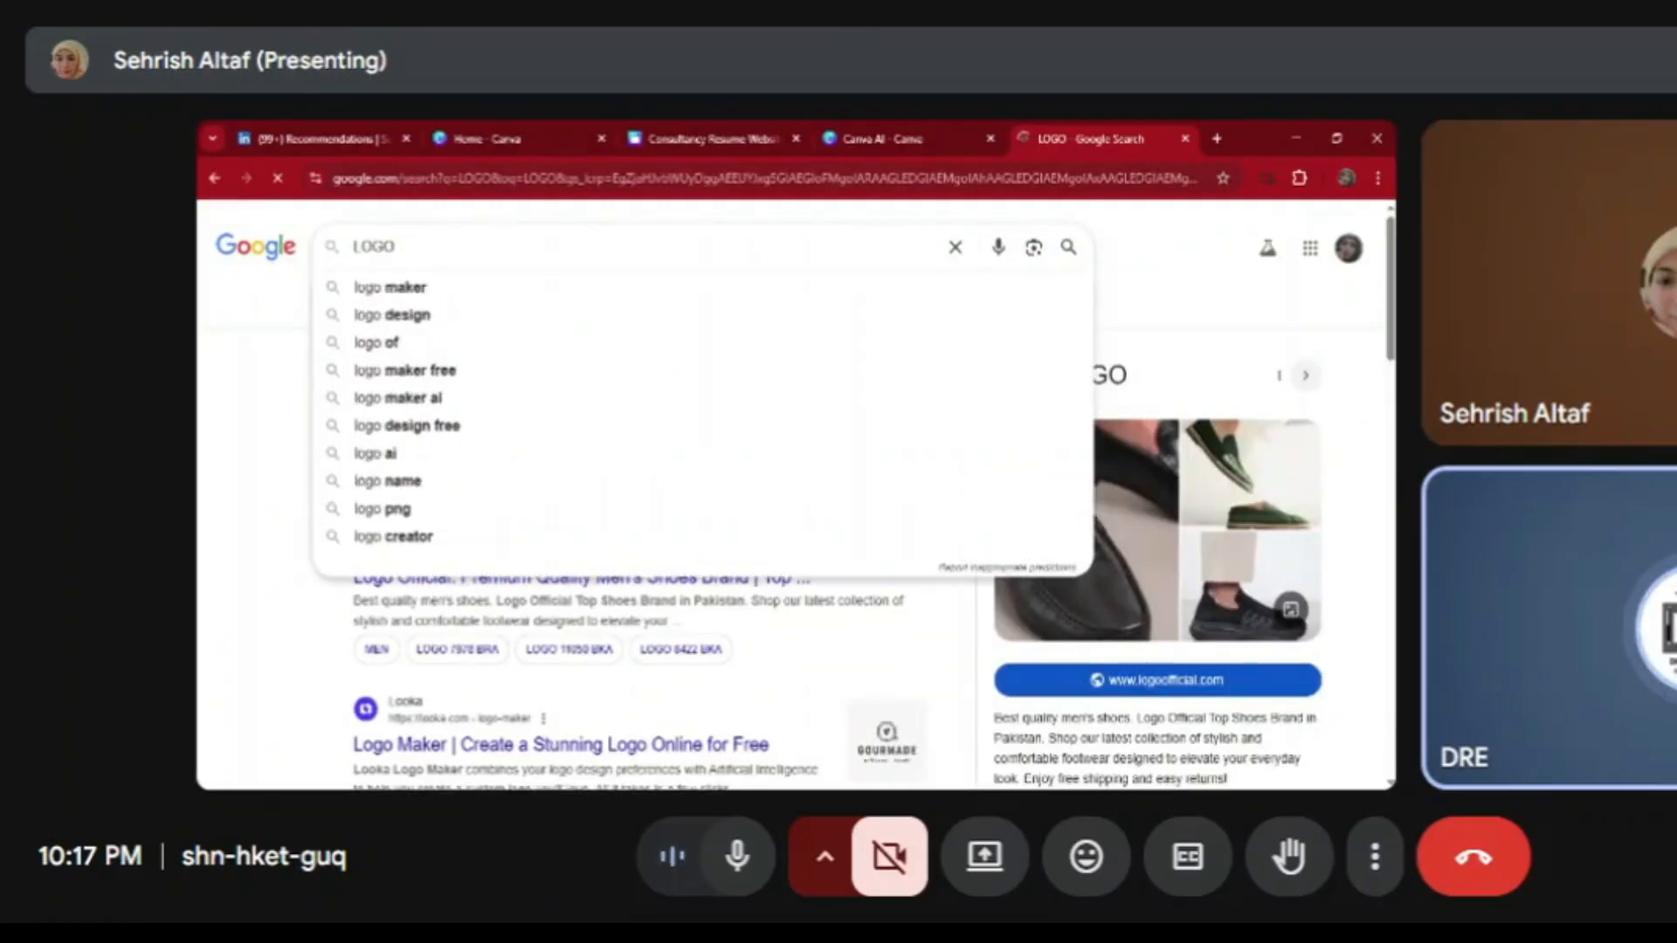
{"action": "key", "text": "BackSpace"}
{"action": "key", "text": "BackSpace"}
{"action": "key", "text": "BackSpace"}
{"action": "key", "text": "BackSpace"}
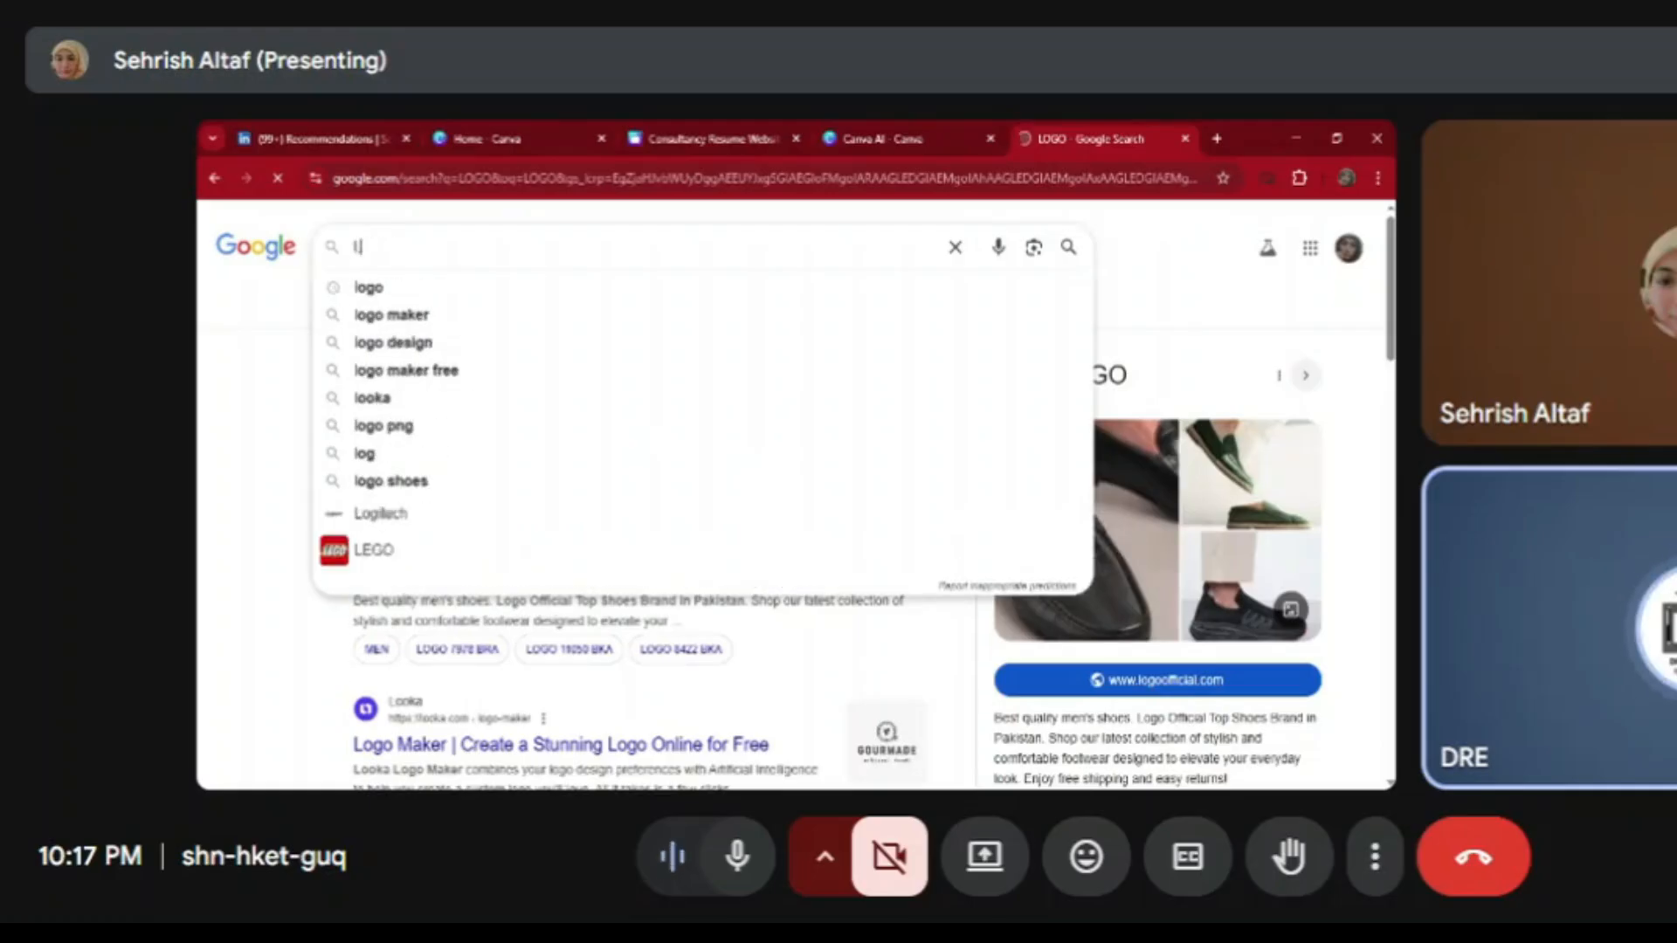
{"action": "key", "text": "BackSpace"}
{"action": "type", "text": "WHA"}
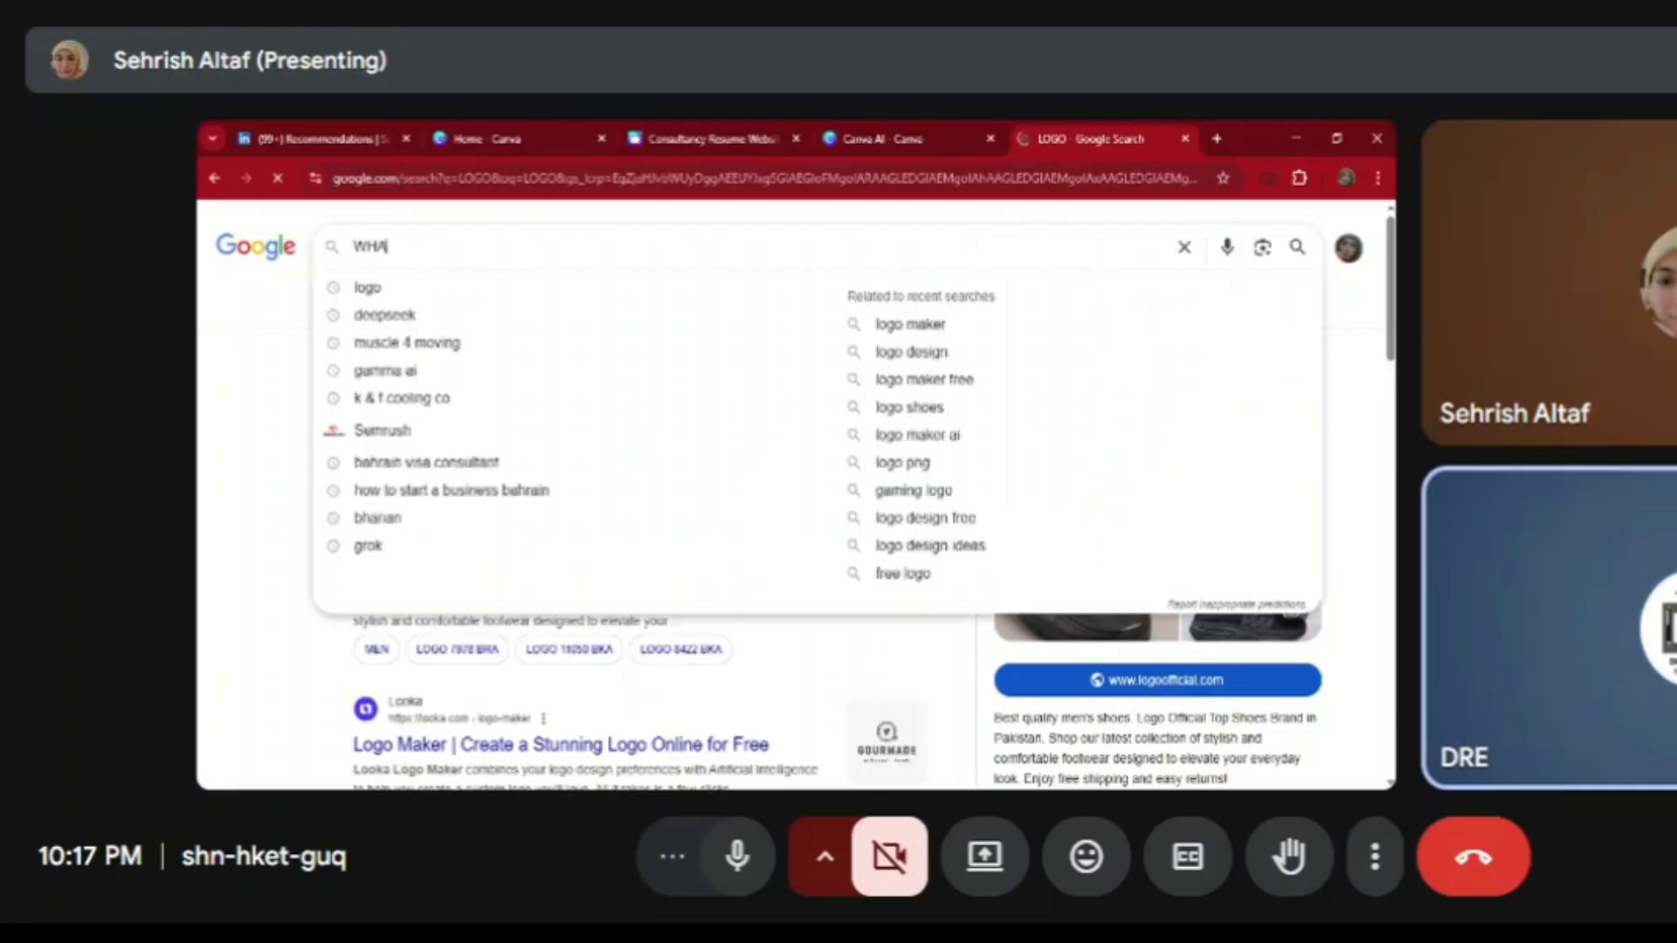
{"action": "type", "text": "T IS LOGO"}
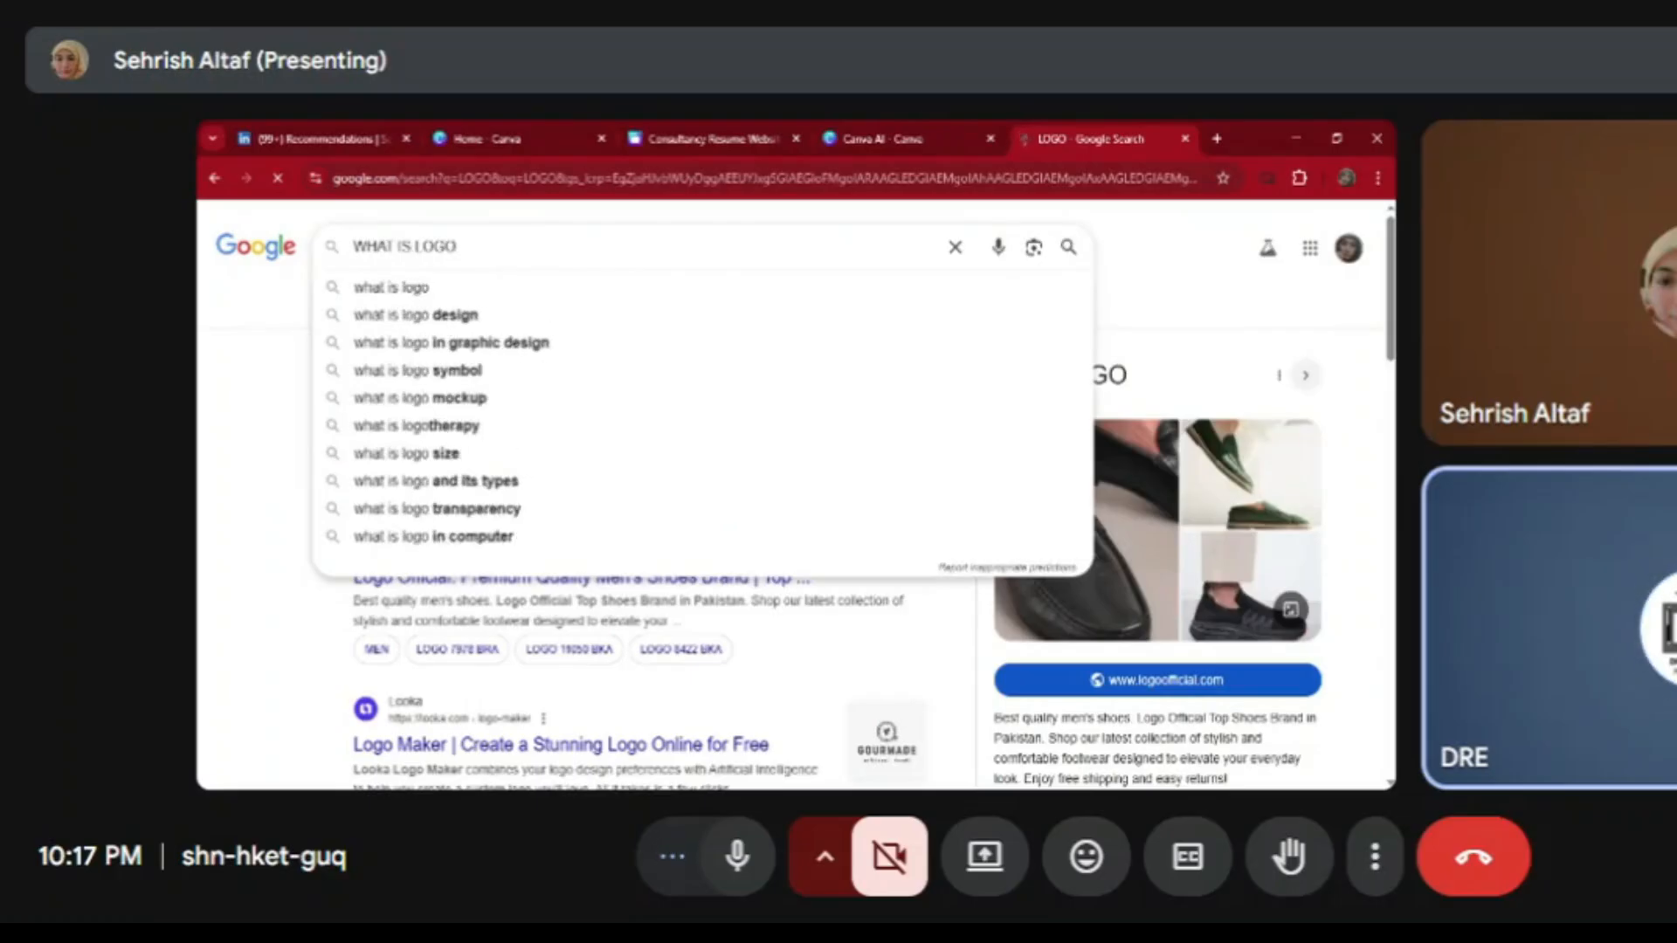
{"action": "key", "text": "Return"}
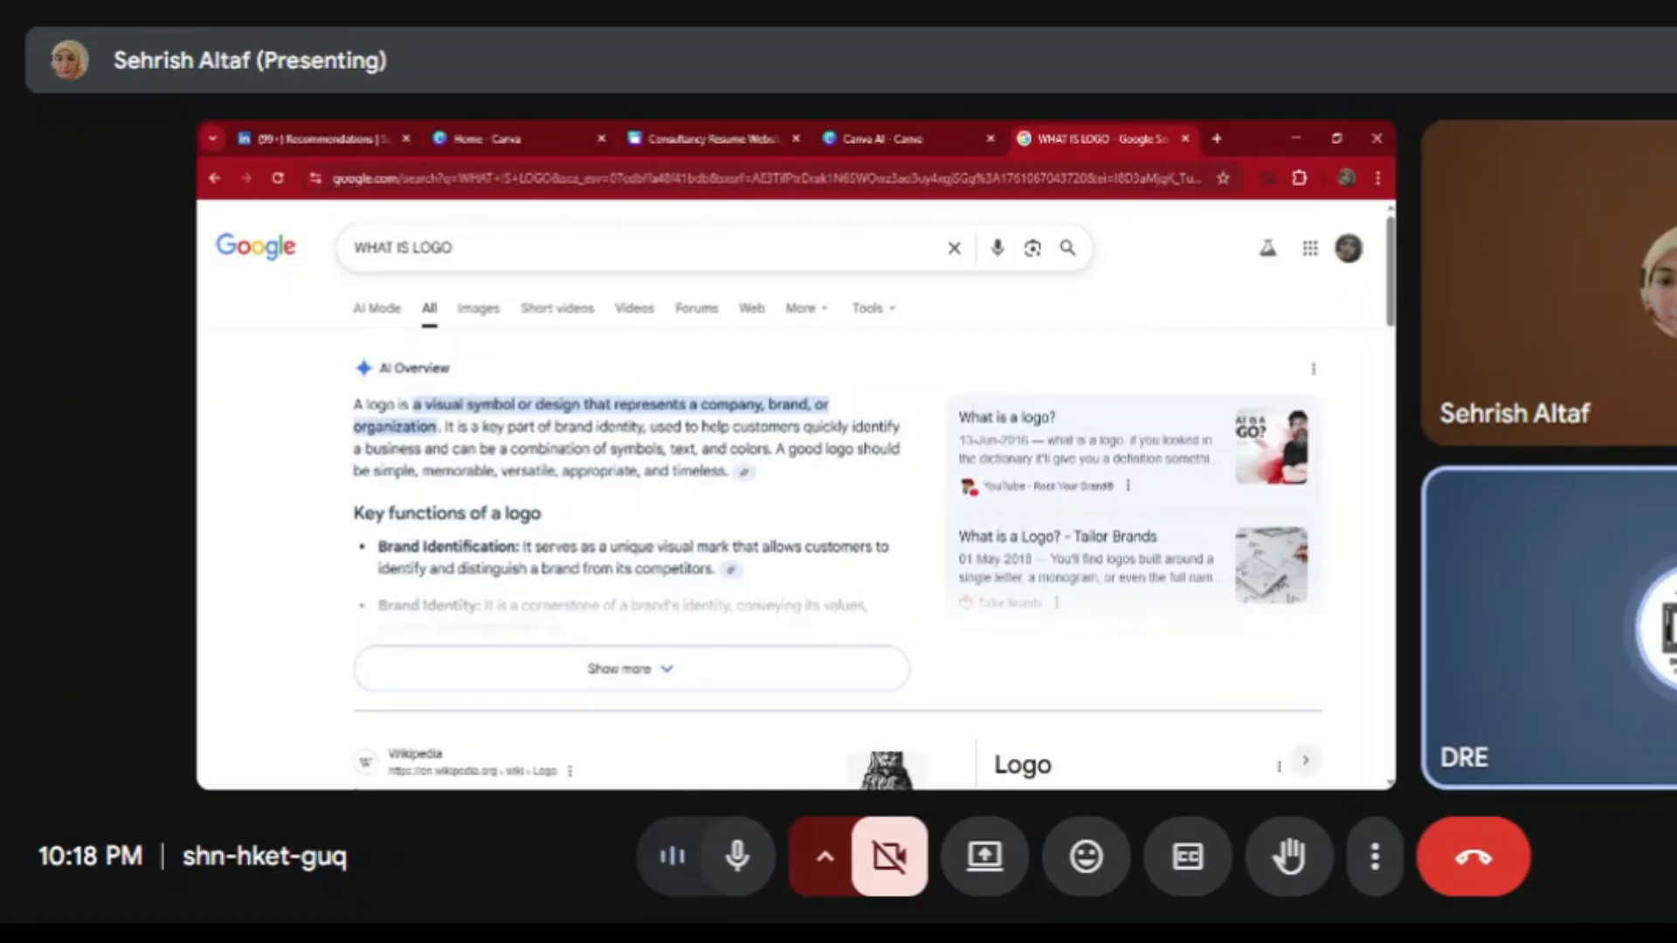
Show the image results for "WHAT IS LOGO" and look through the example logos
{"action": "left_click", "coordinate": [464, 307]}
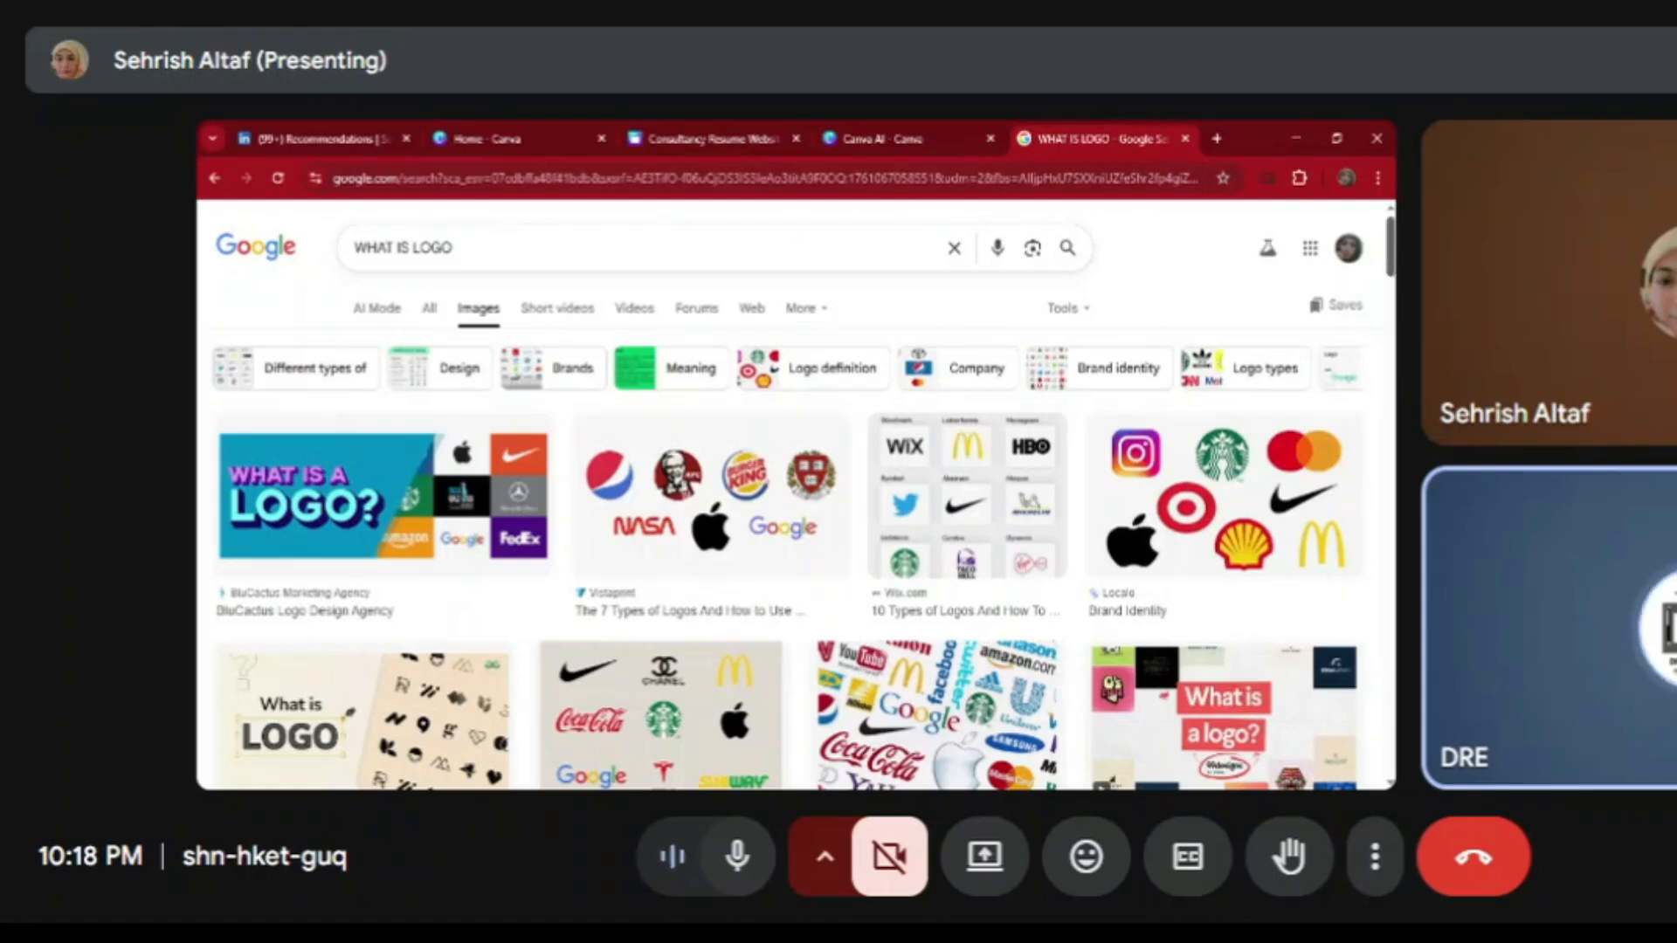
{"action": "scroll", "coordinate": [796, 524], "scroll_direction": "down", "scroll_amount": 4}
{"action": "scroll", "coordinate": [871, 428], "scroll_direction": "down", "scroll_amount": 2}
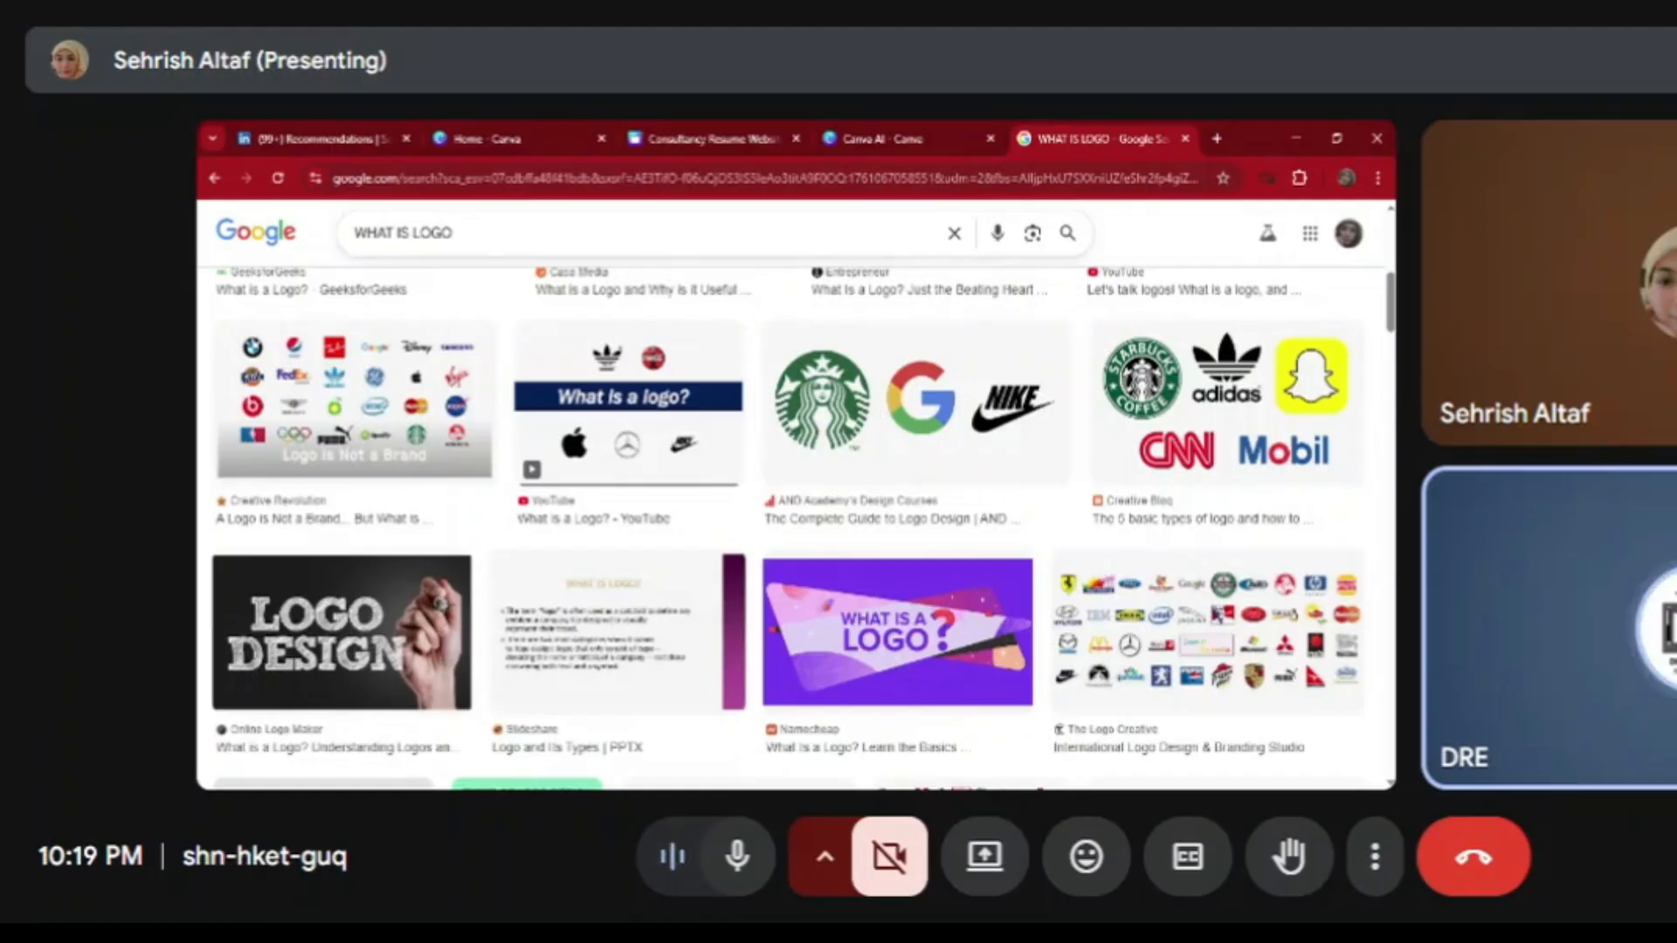
Switch to Canva AI and set the new chat to create a Design of the Logo type
{"action": "left_click", "coordinate": [897, 130]}
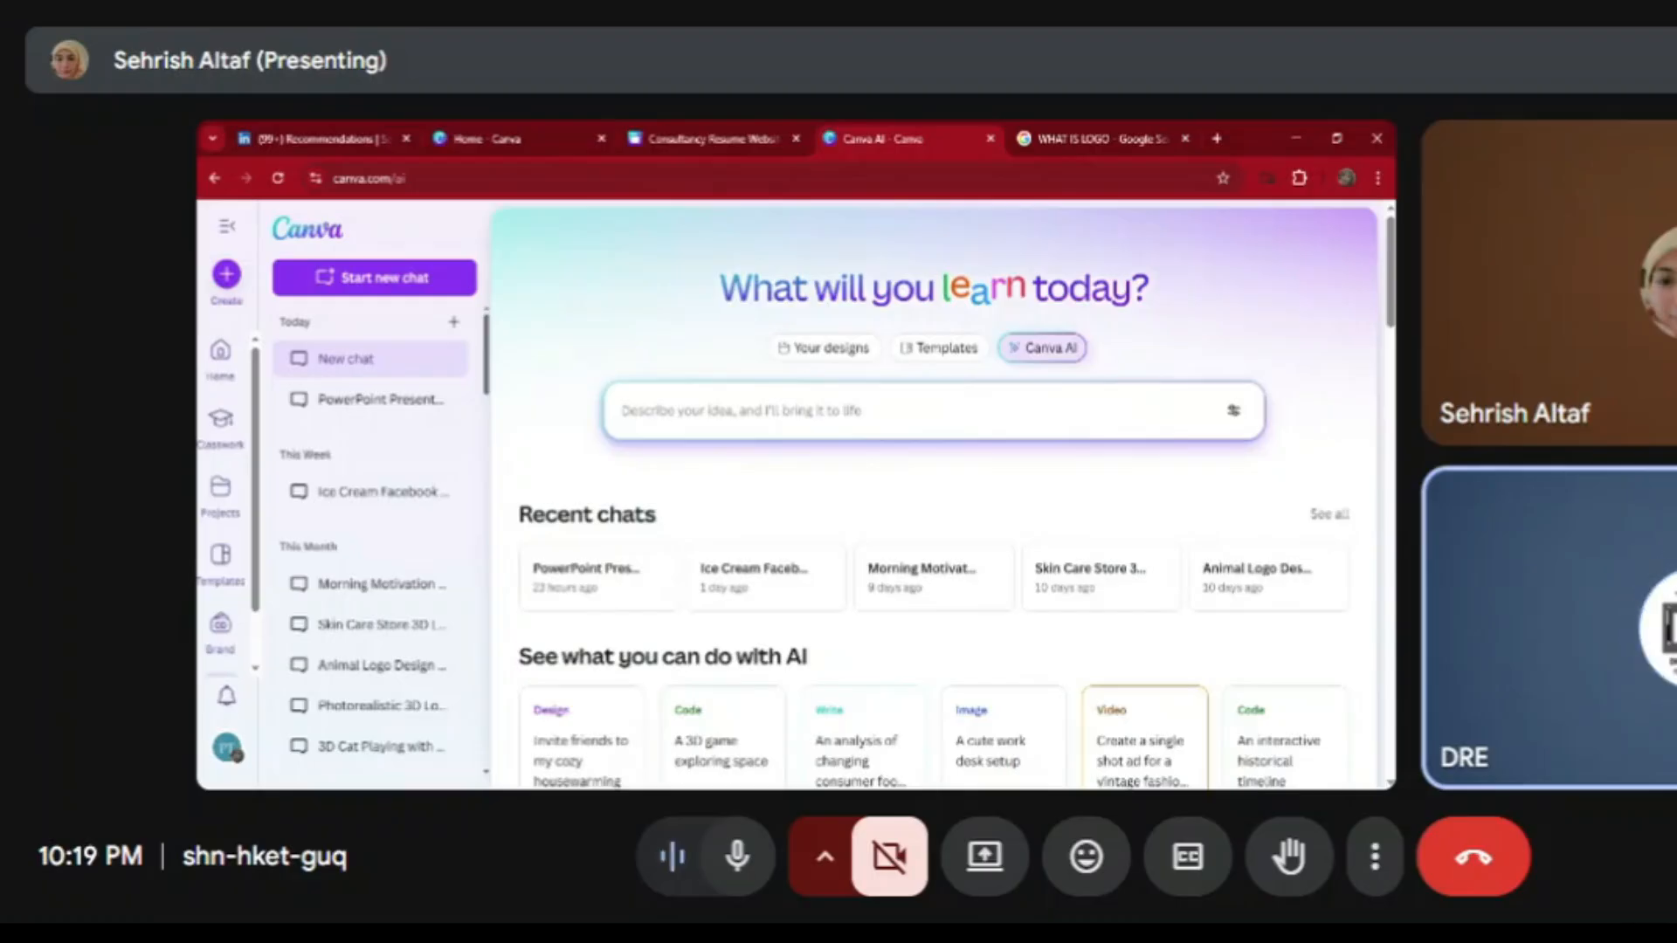
{"action": "left_click", "coordinate": [1044, 349]}
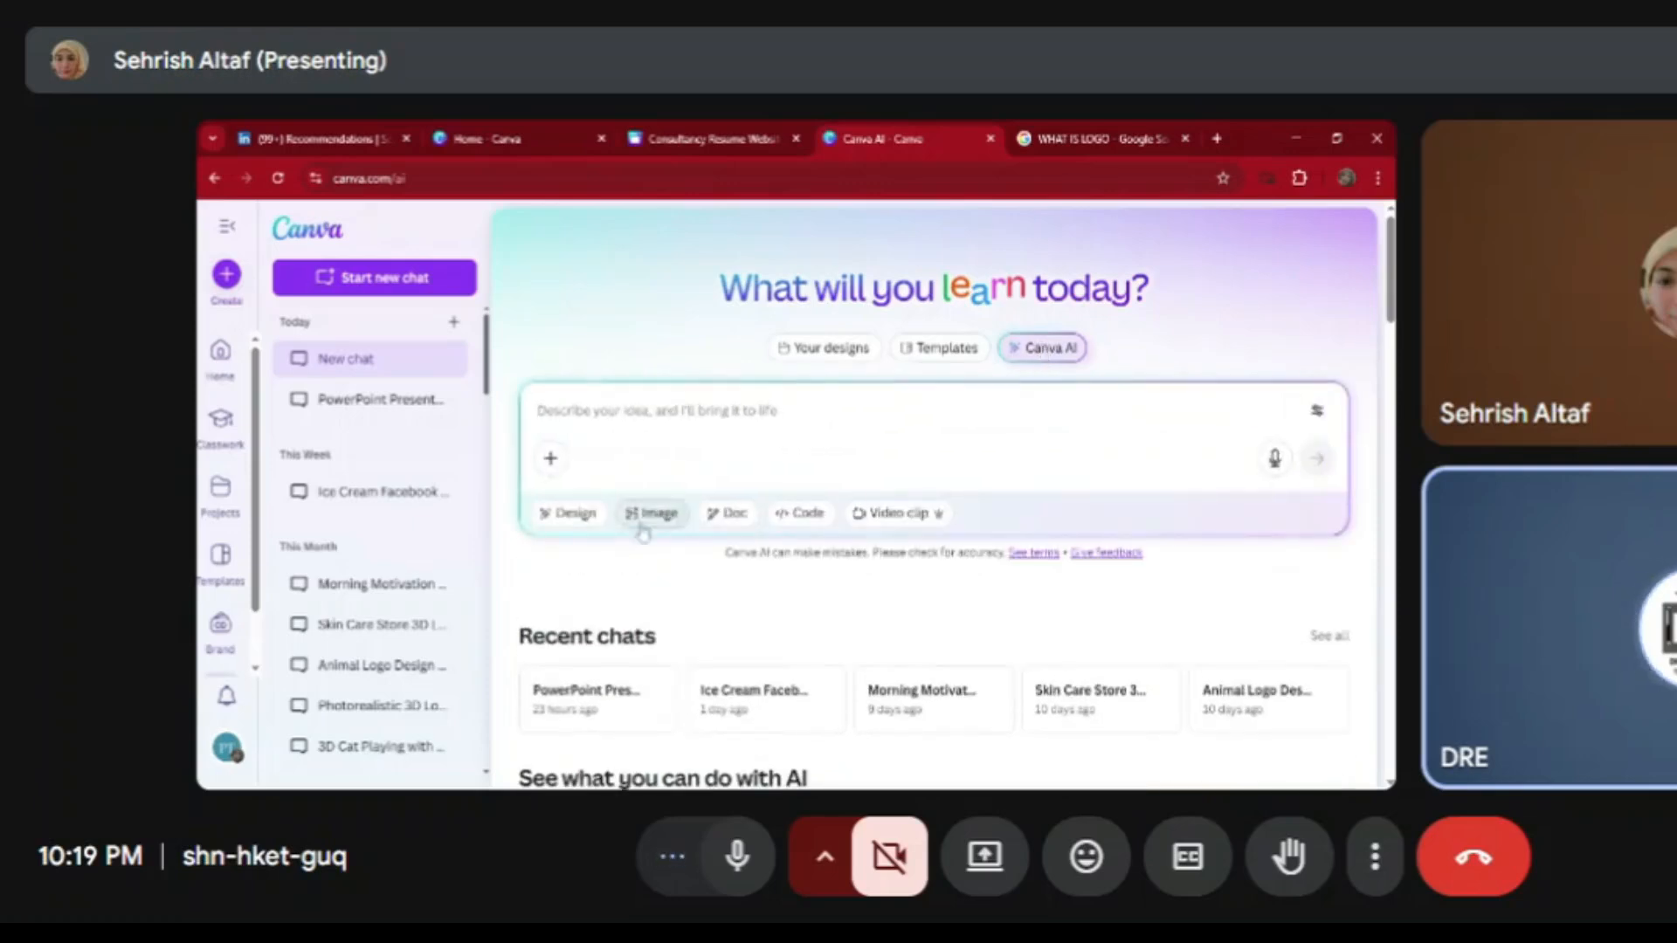
{"action": "left_click", "coordinate": [560, 528]}
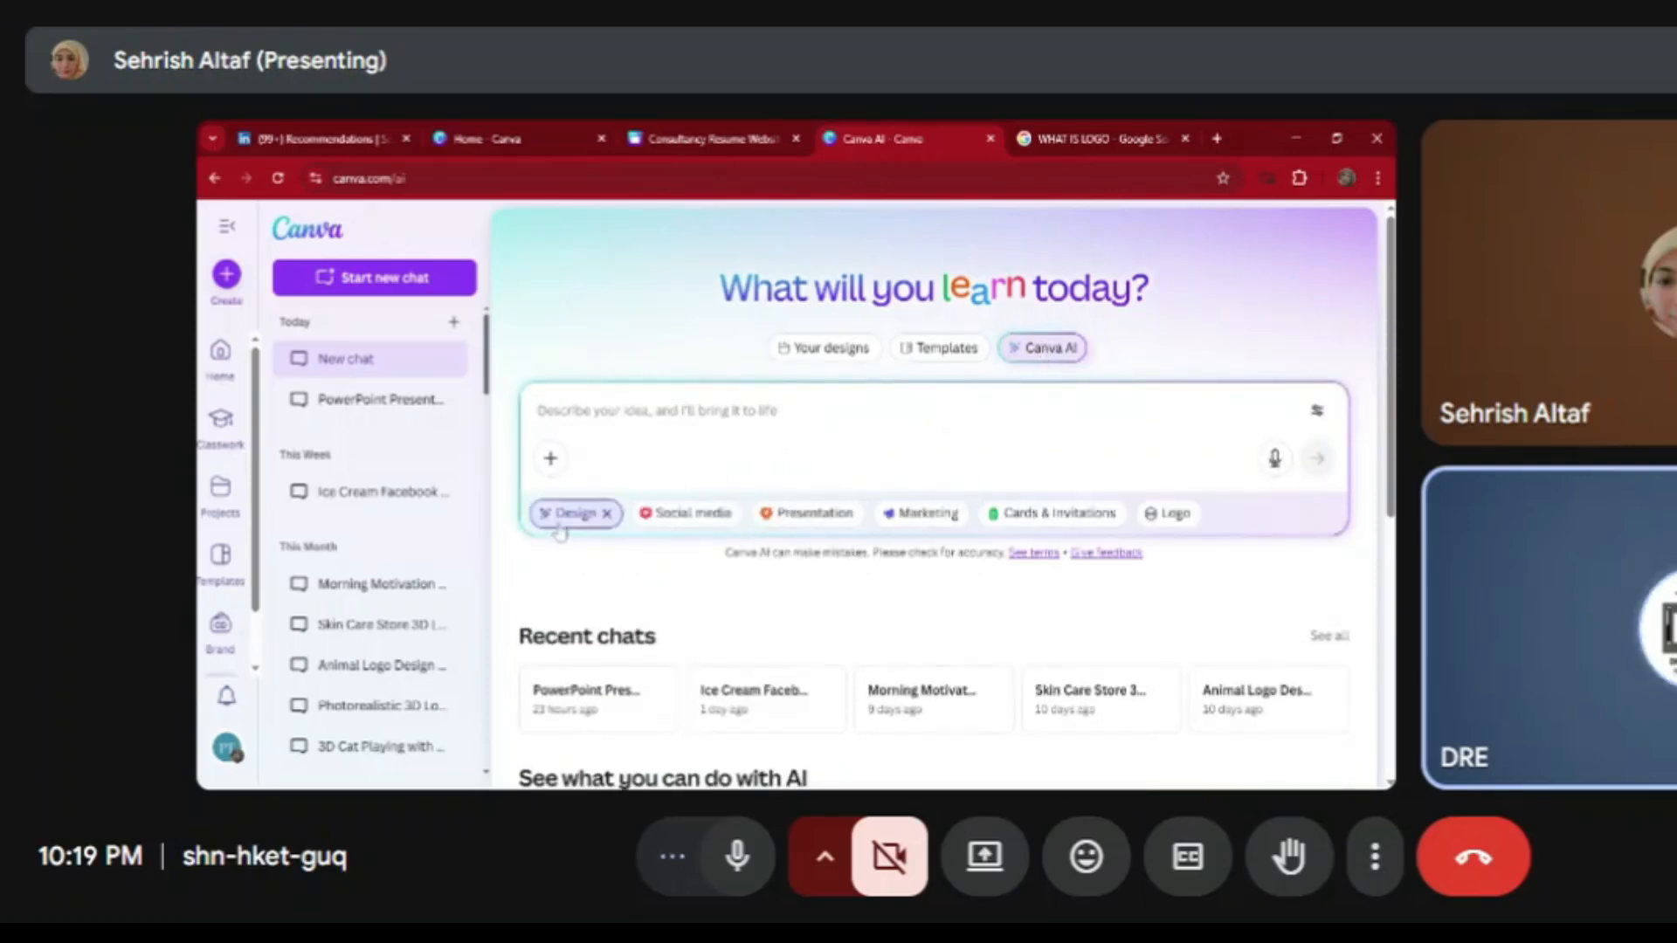
{"action": "left_click", "coordinate": [1175, 515]}
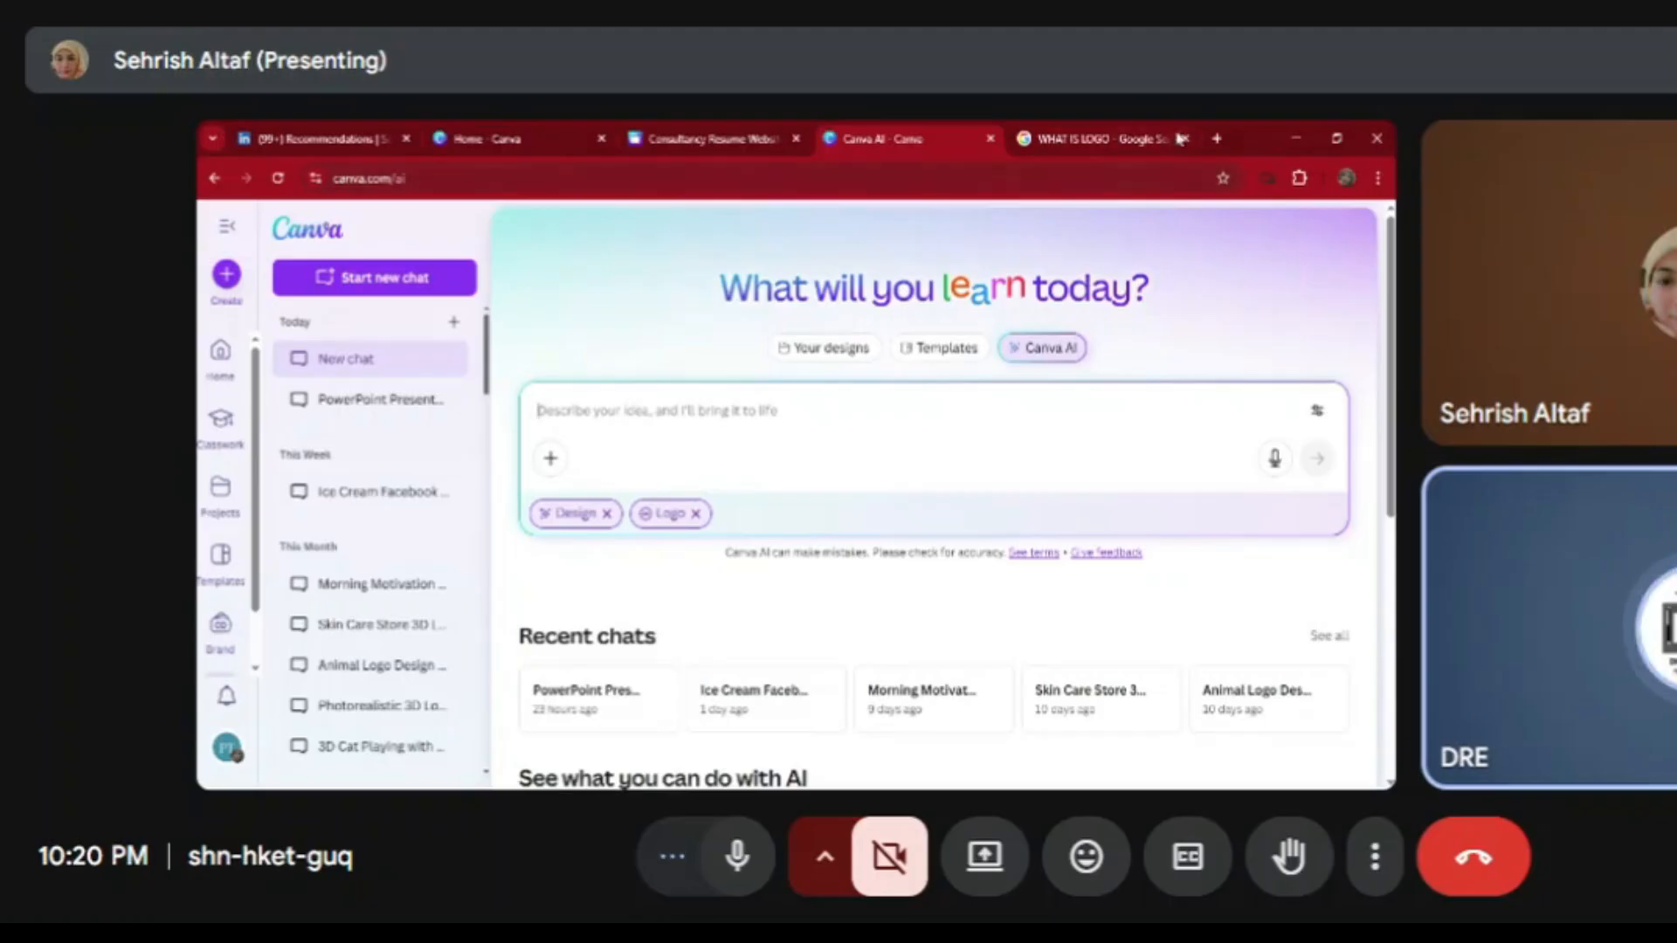
Search Google for "deepseek" in a new browser tab, open the DeepSeek site and start its chat
{"action": "left_click", "coordinate": [1216, 139]}
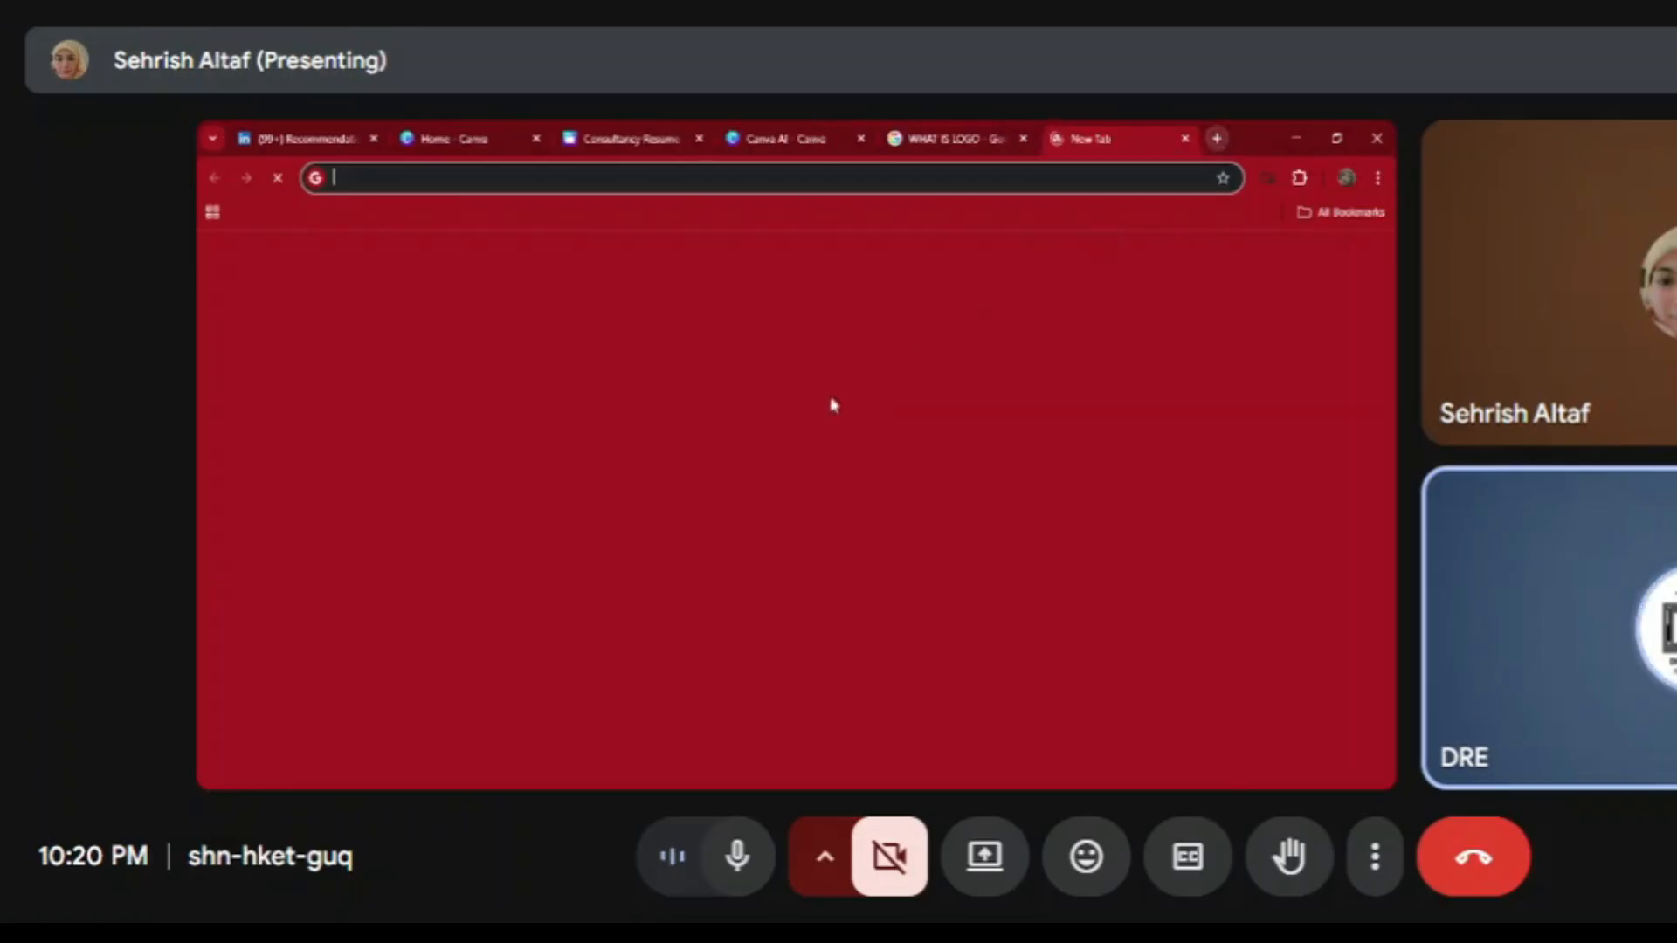
{"action": "left_click", "coordinate": [508, 495]}
{"action": "type", "text": "deepseek"}
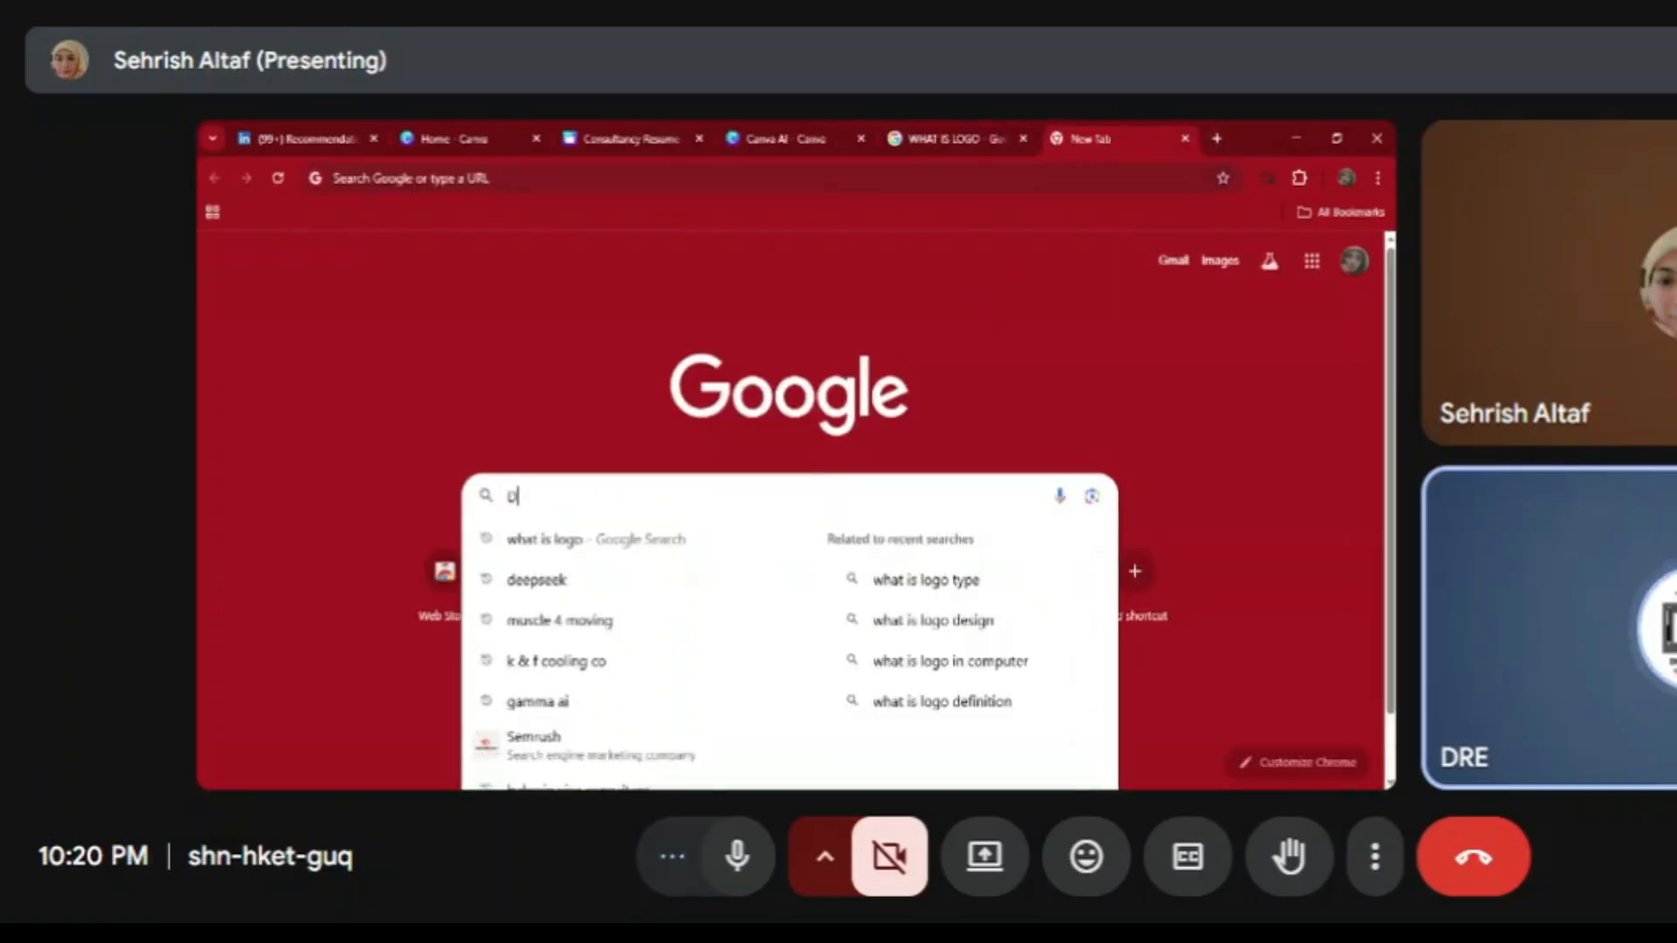
{"action": "key", "text": "Return"}
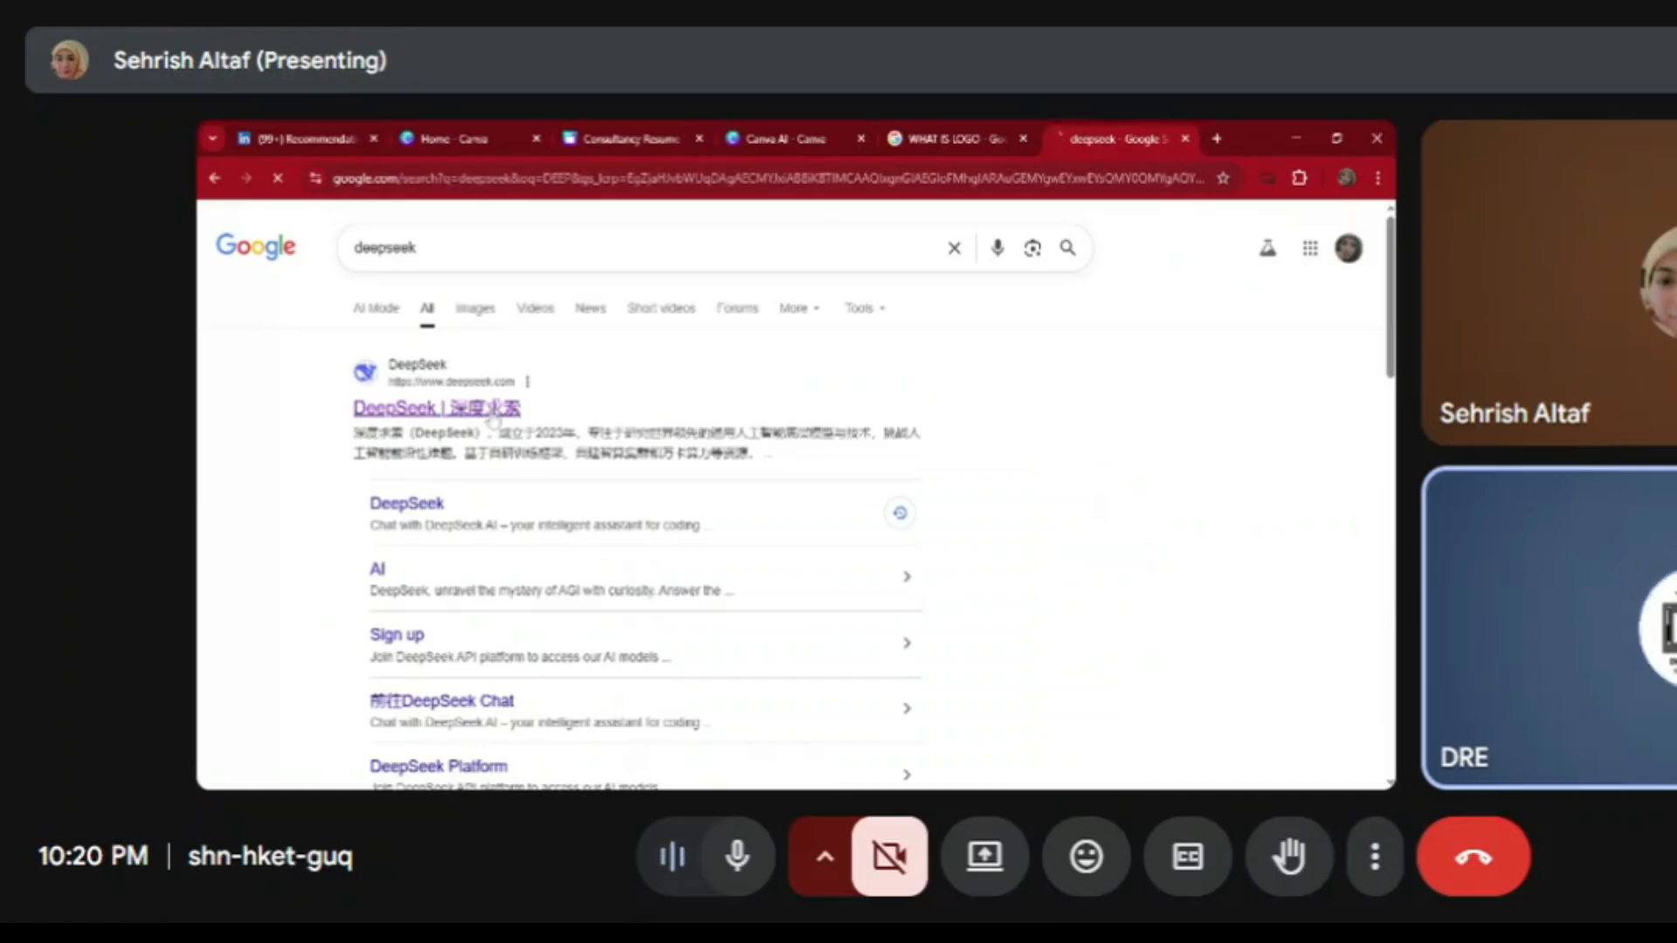
{"action": "left_click", "coordinate": [492, 410]}
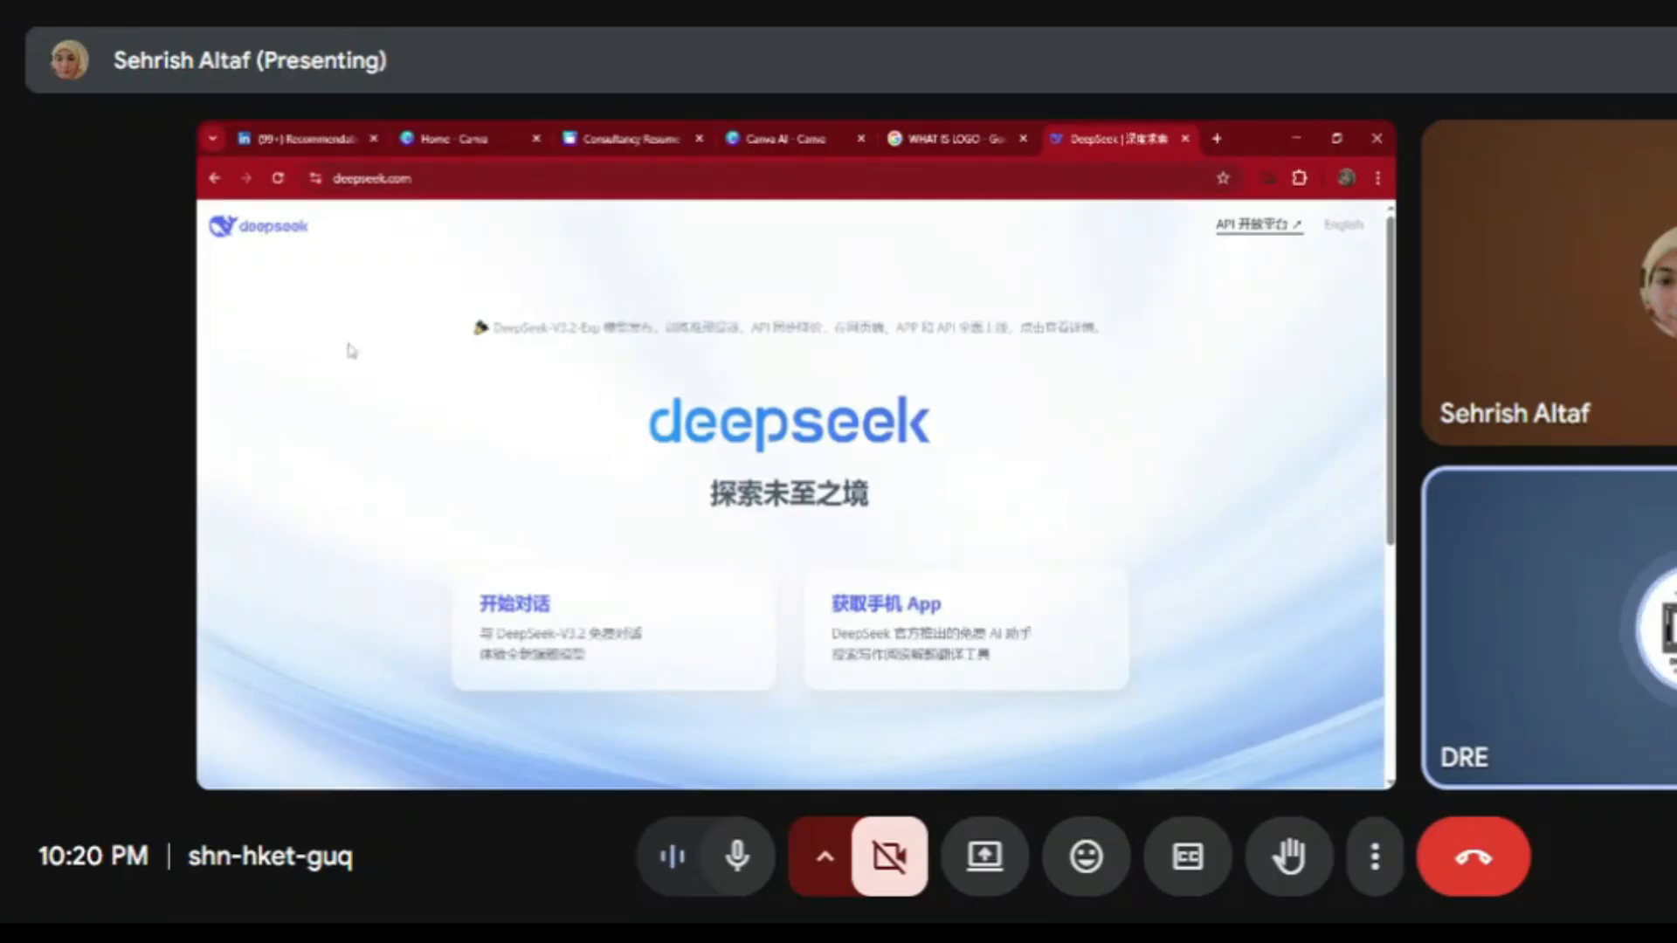
{"action": "left_click", "coordinate": [669, 614]}
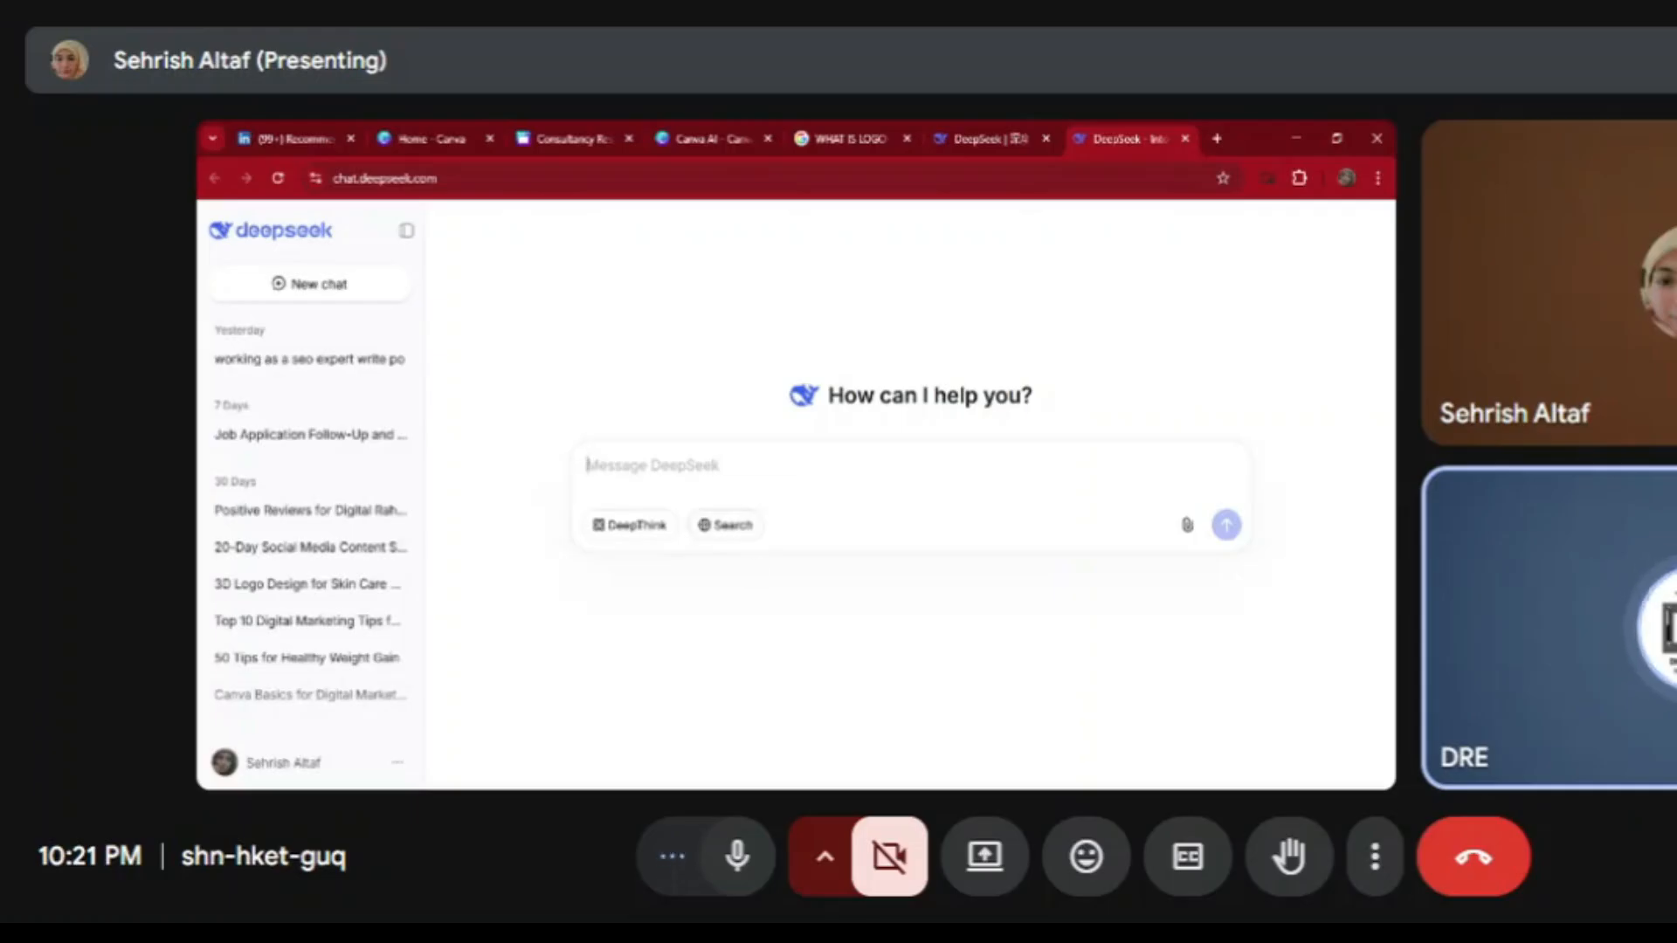
{"action": "type", "text": "CREATE"}
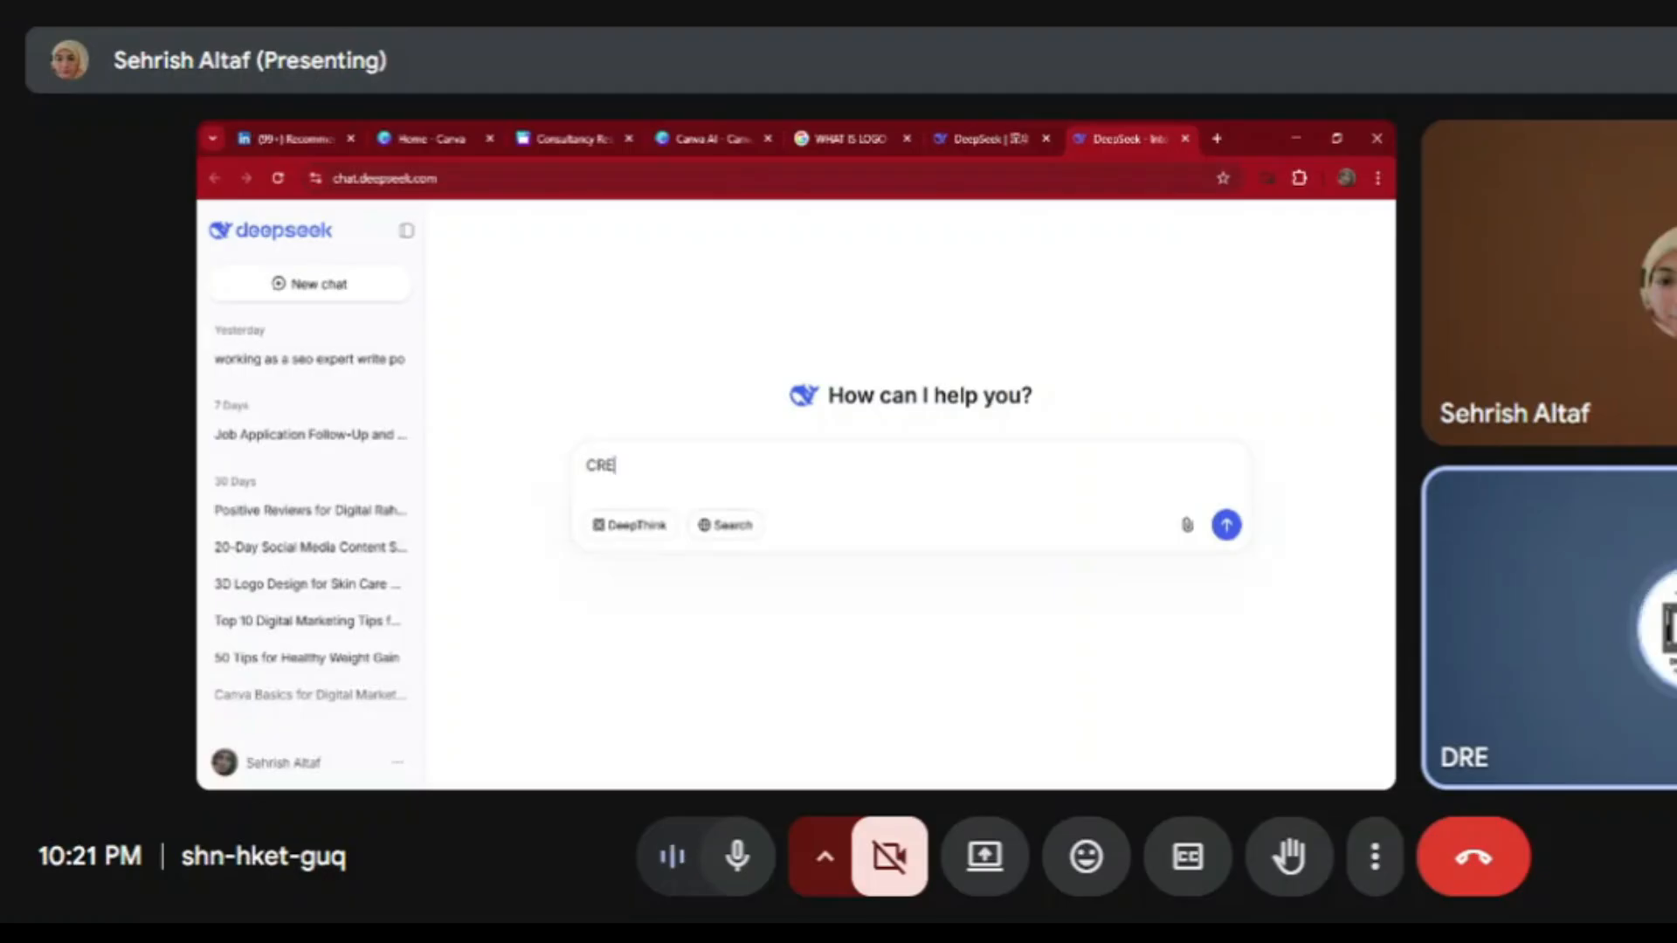
{"action": "key", "text": "BackSpace"}
{"action": "key", "text": "BackSpace"}
{"action": "key", "text": "BackSpace"}
{"action": "key", "text": "BackSpace"}
{"action": "key", "text": "BackSpace"}
{"action": "key", "text": "BackSpace"}
Draft the DeepSeek message: create a prompt for logo" Kids Ice cream" , multicolor color
{"action": "type", "text": "cr"}
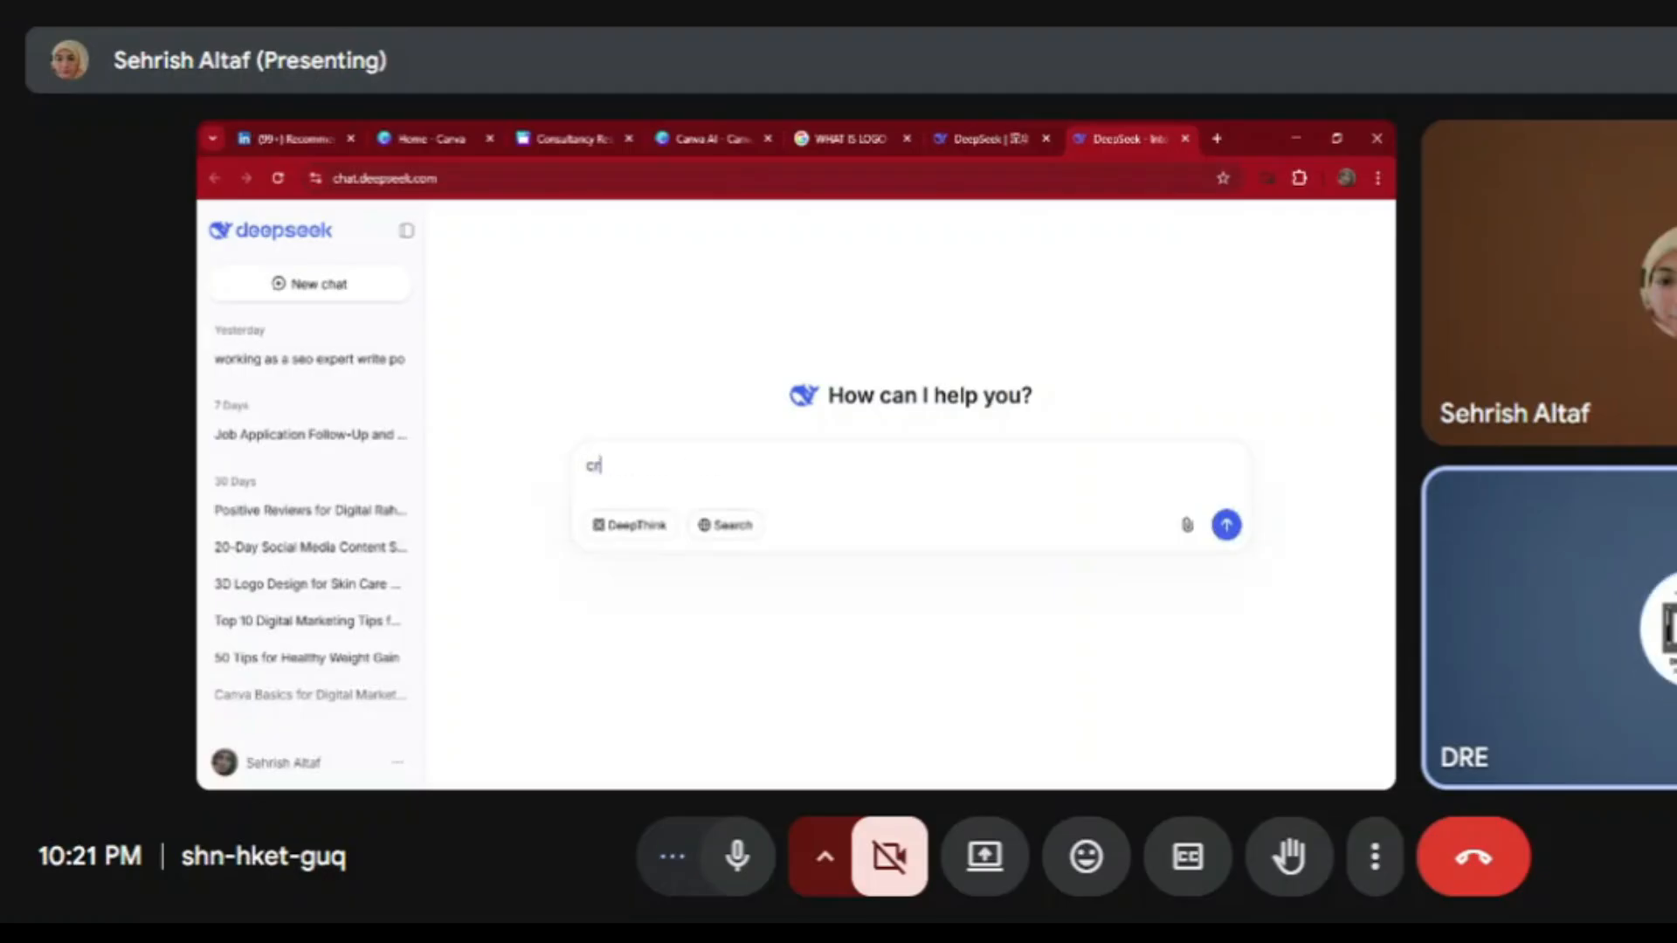
{"action": "type", "text": "eate apromp"}
{"action": "key", "text": "BackSpace"}
{"action": "key", "text": "BackSpace"}
{"action": "key", "text": "BackSpace"}
{"action": "type", "text": "prompt"}
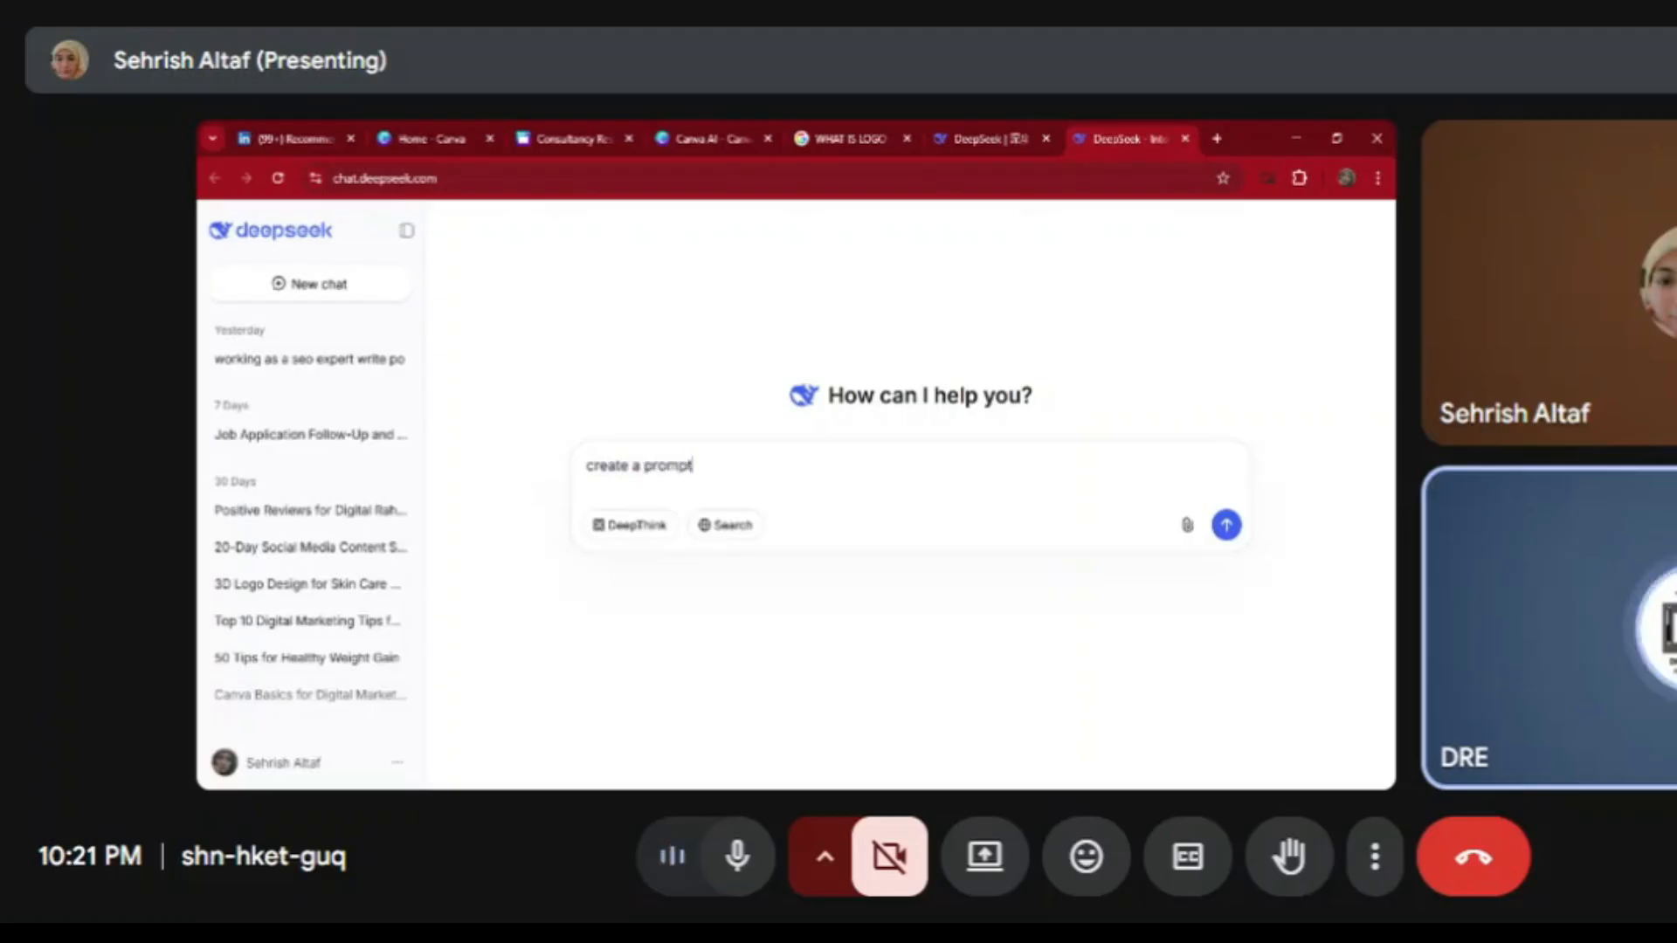
{"action": "type", "text": " for "}
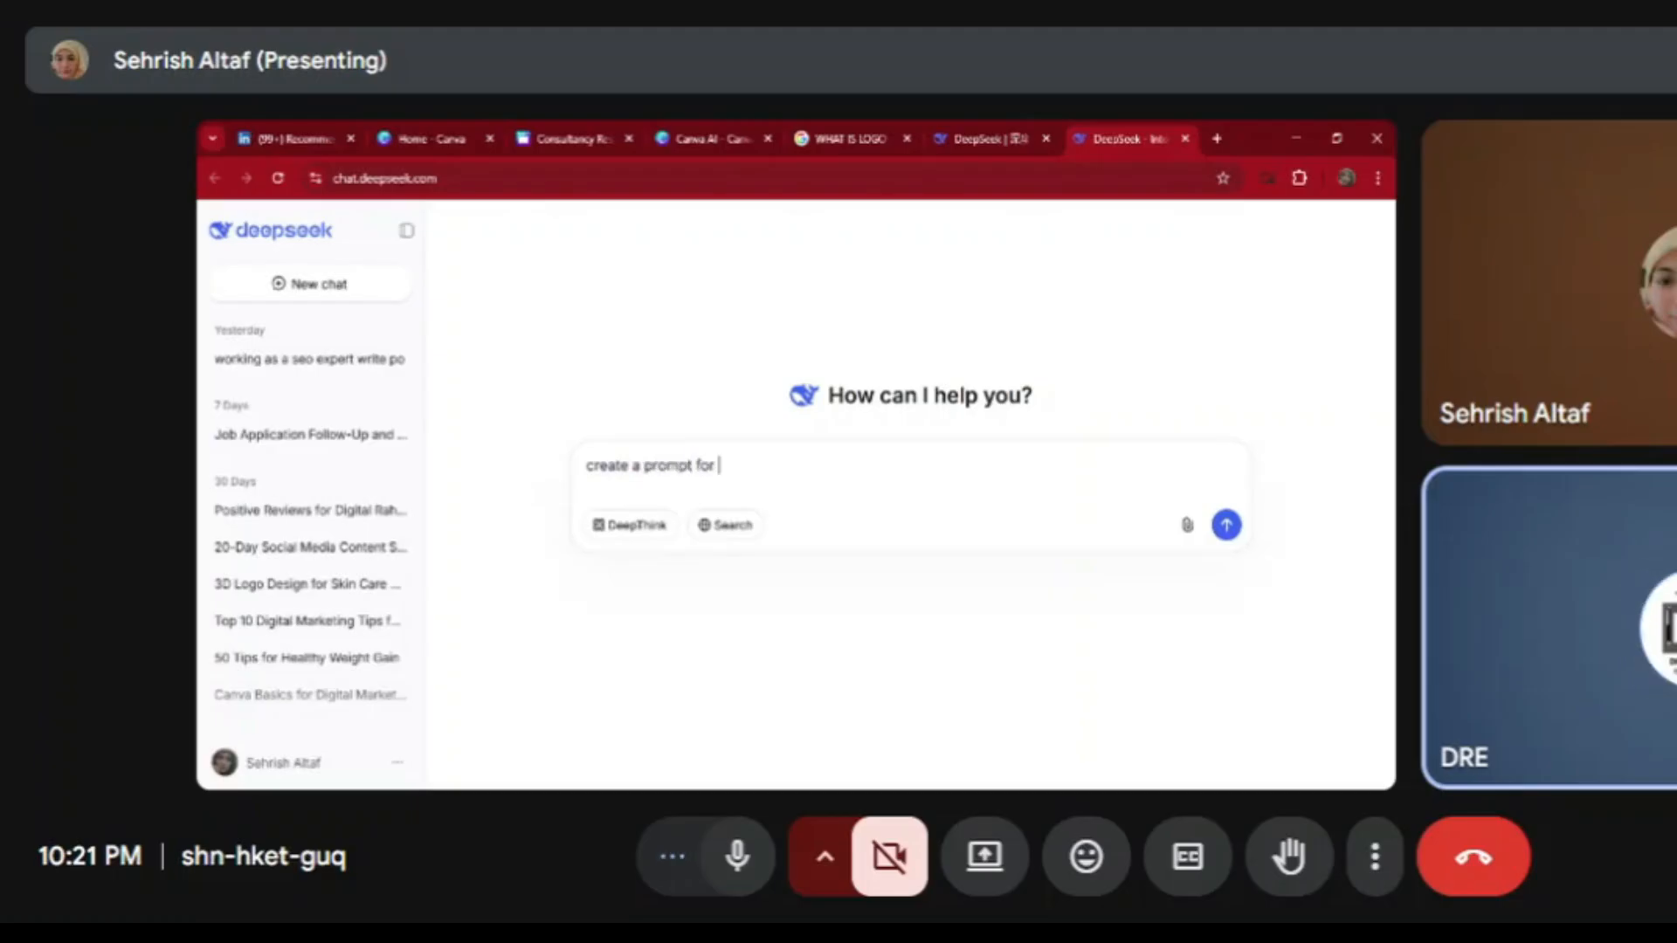
{"action": "type", "text": "logo\" "}
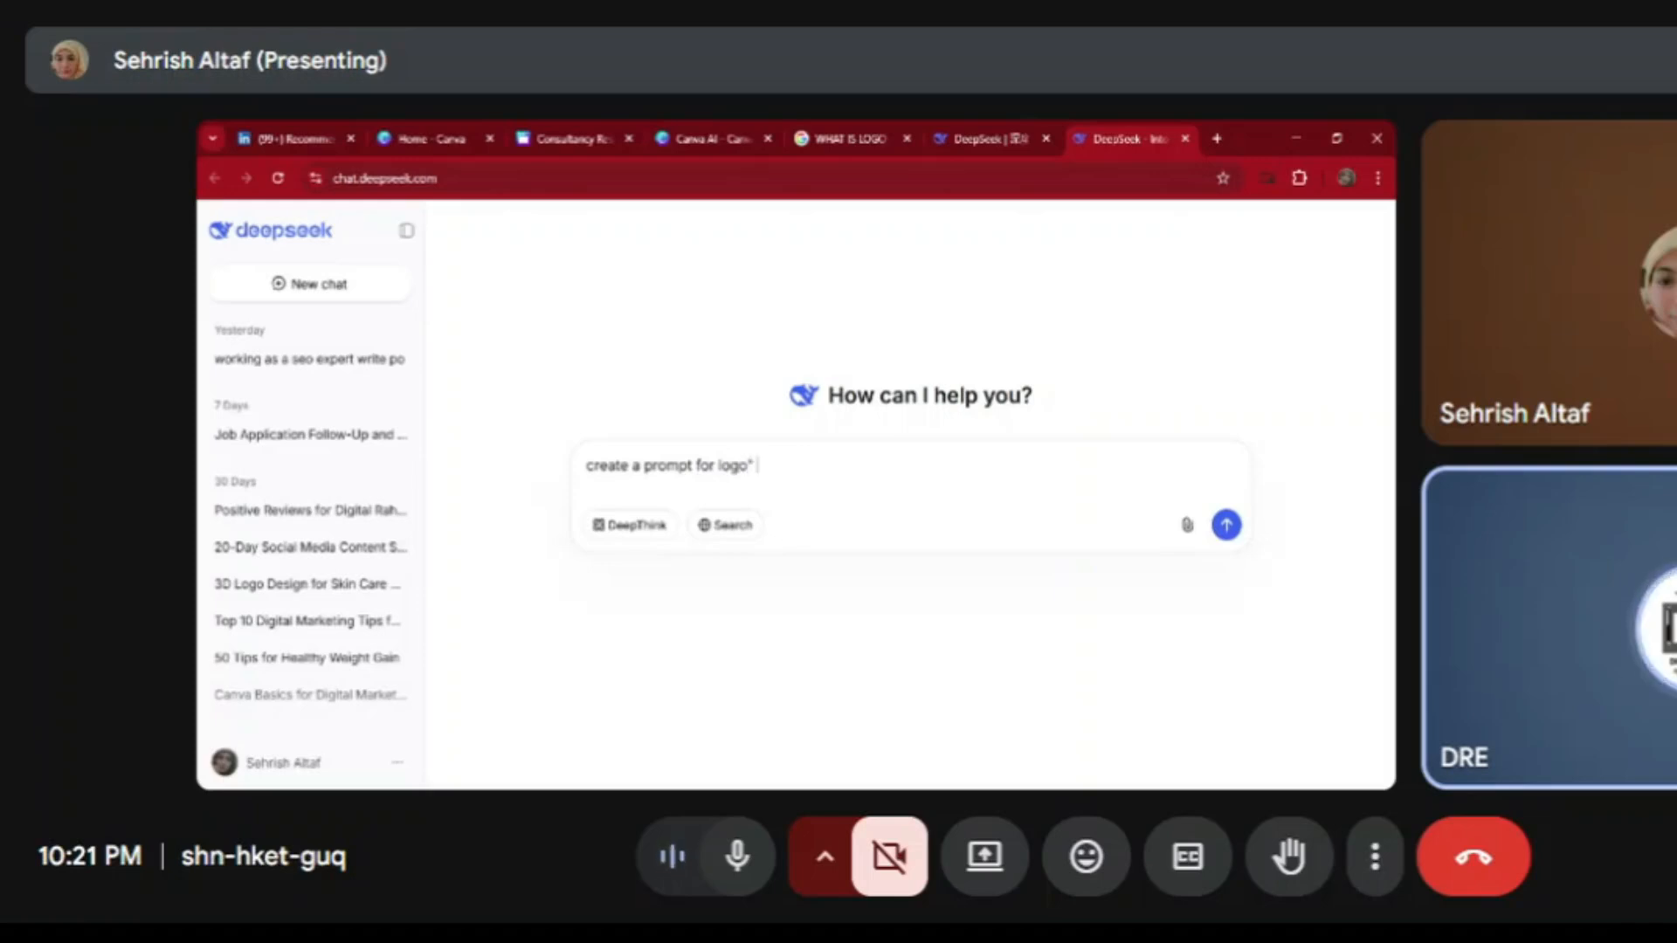
{"action": "type", "text": "Kids Ice"}
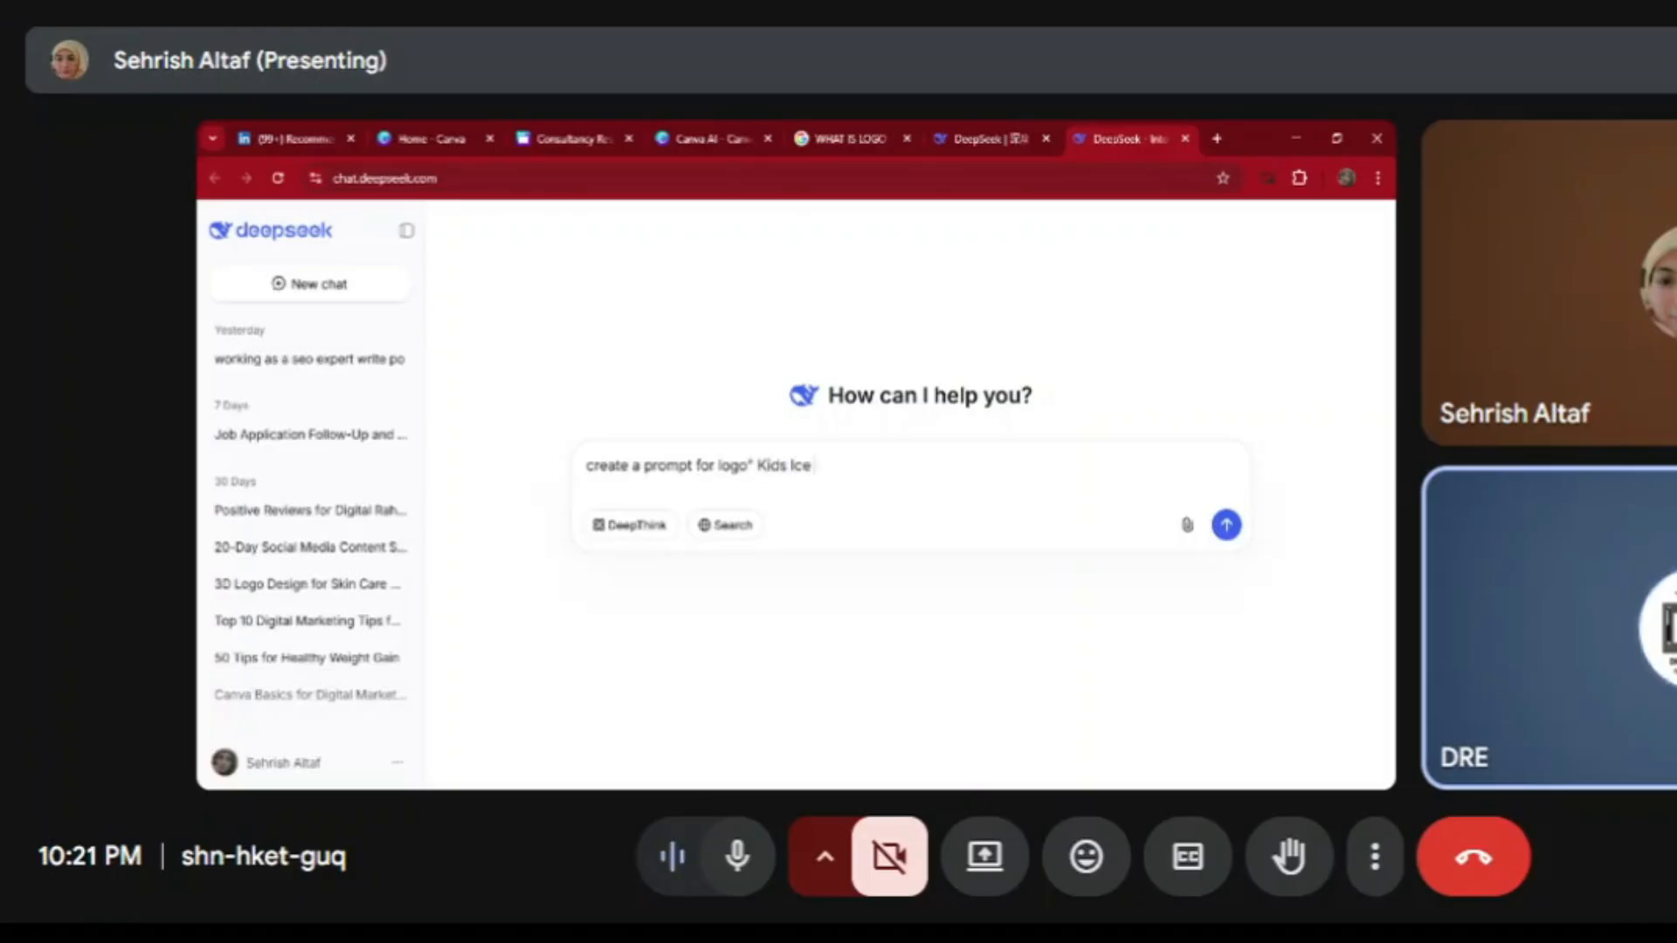
{"action": "type", "text": " cream\" ,"}
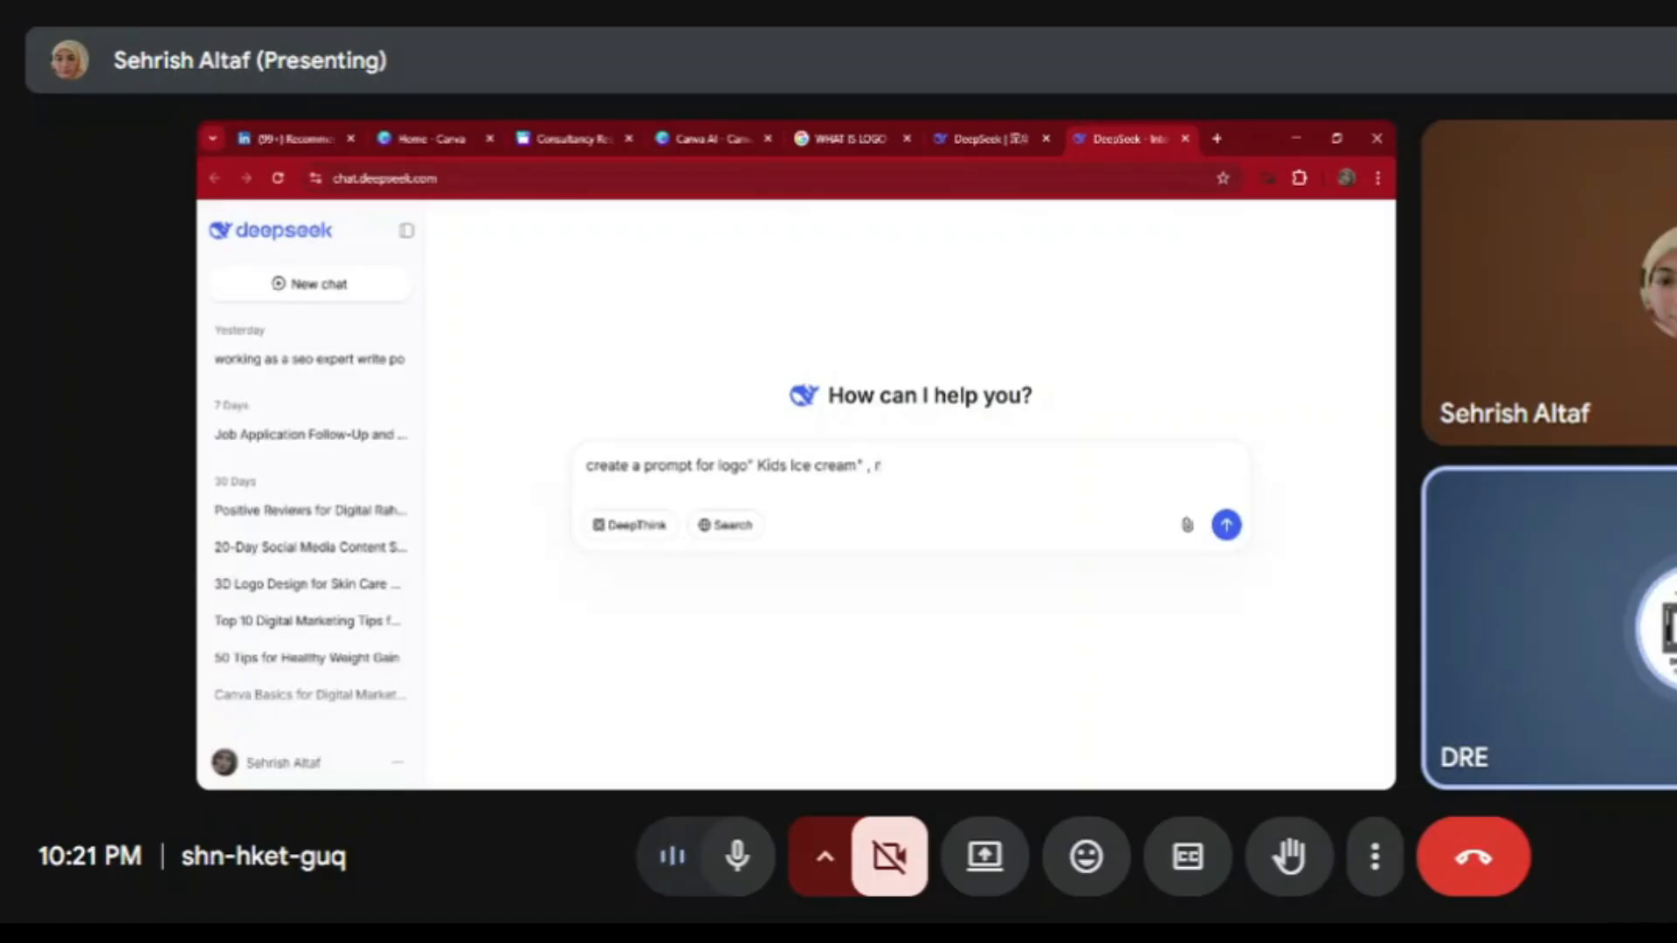
{"action": "type", "text": " mu"}
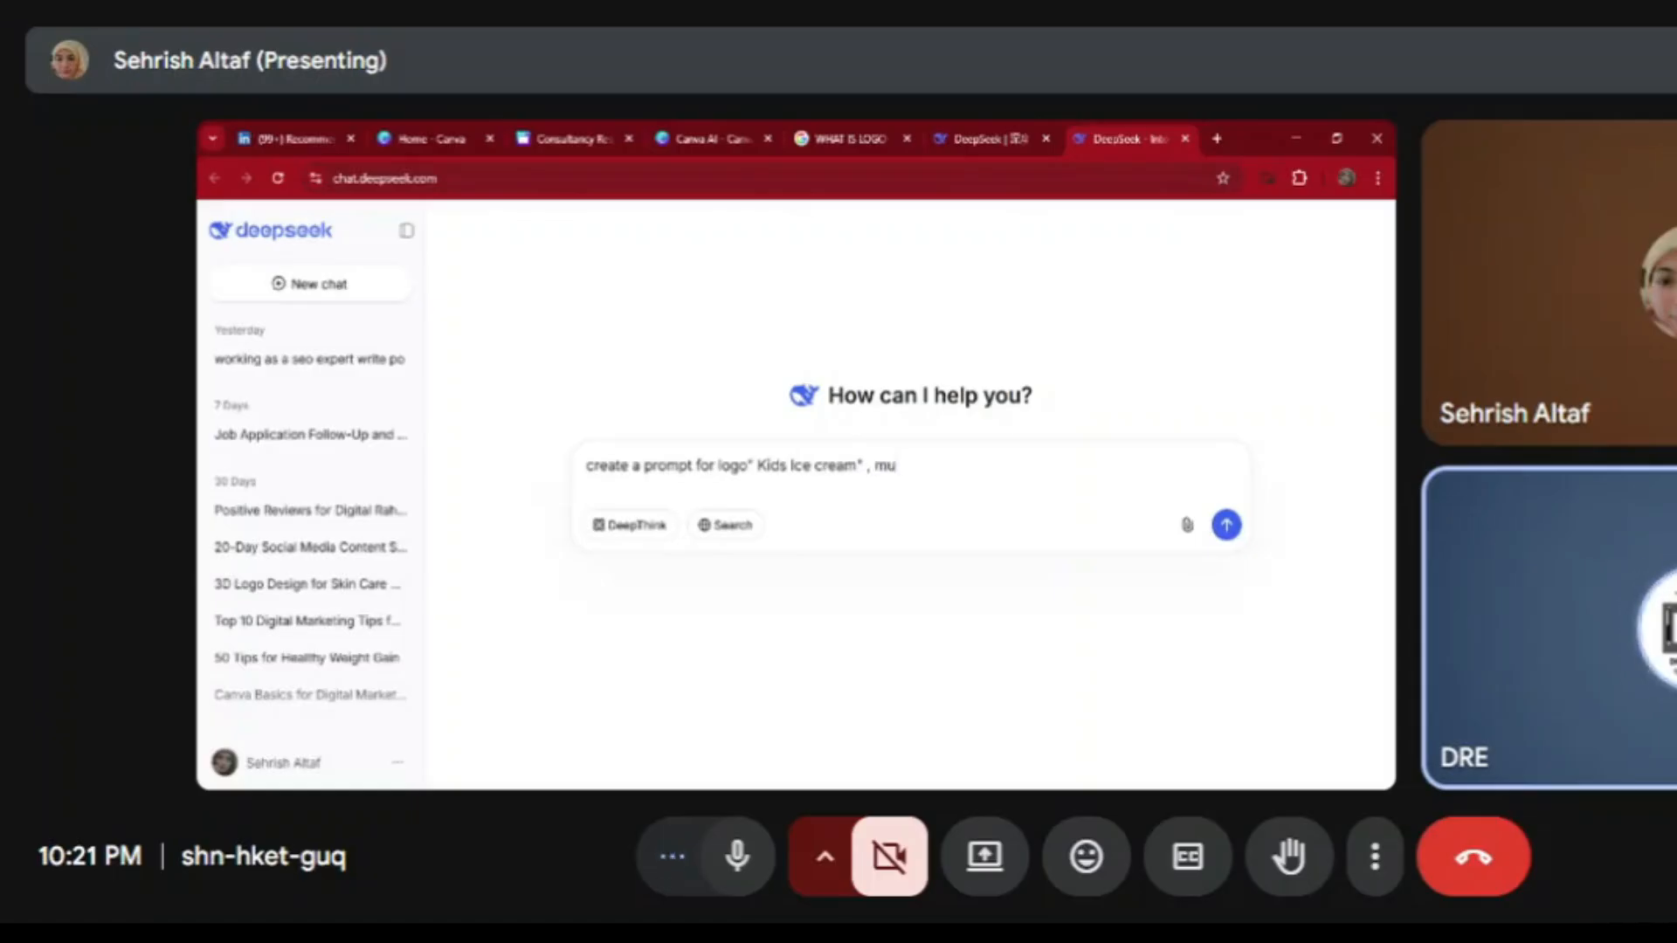
{"action": "type", "text": "lticolor"}
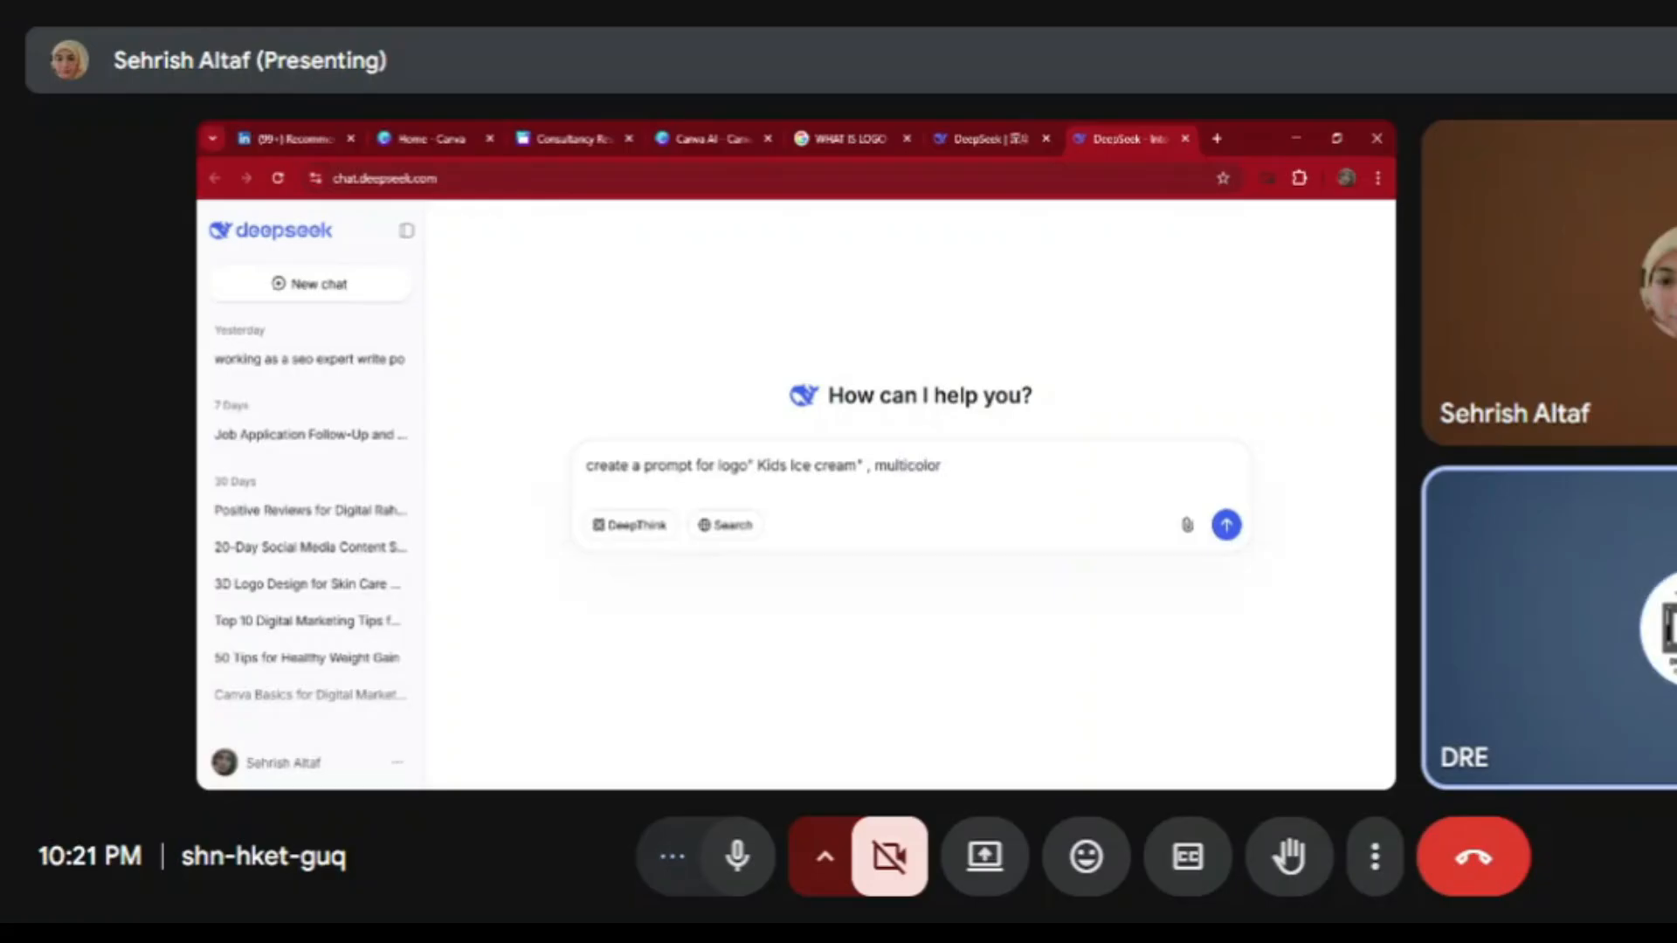
{"action": "type", "text": " color"}
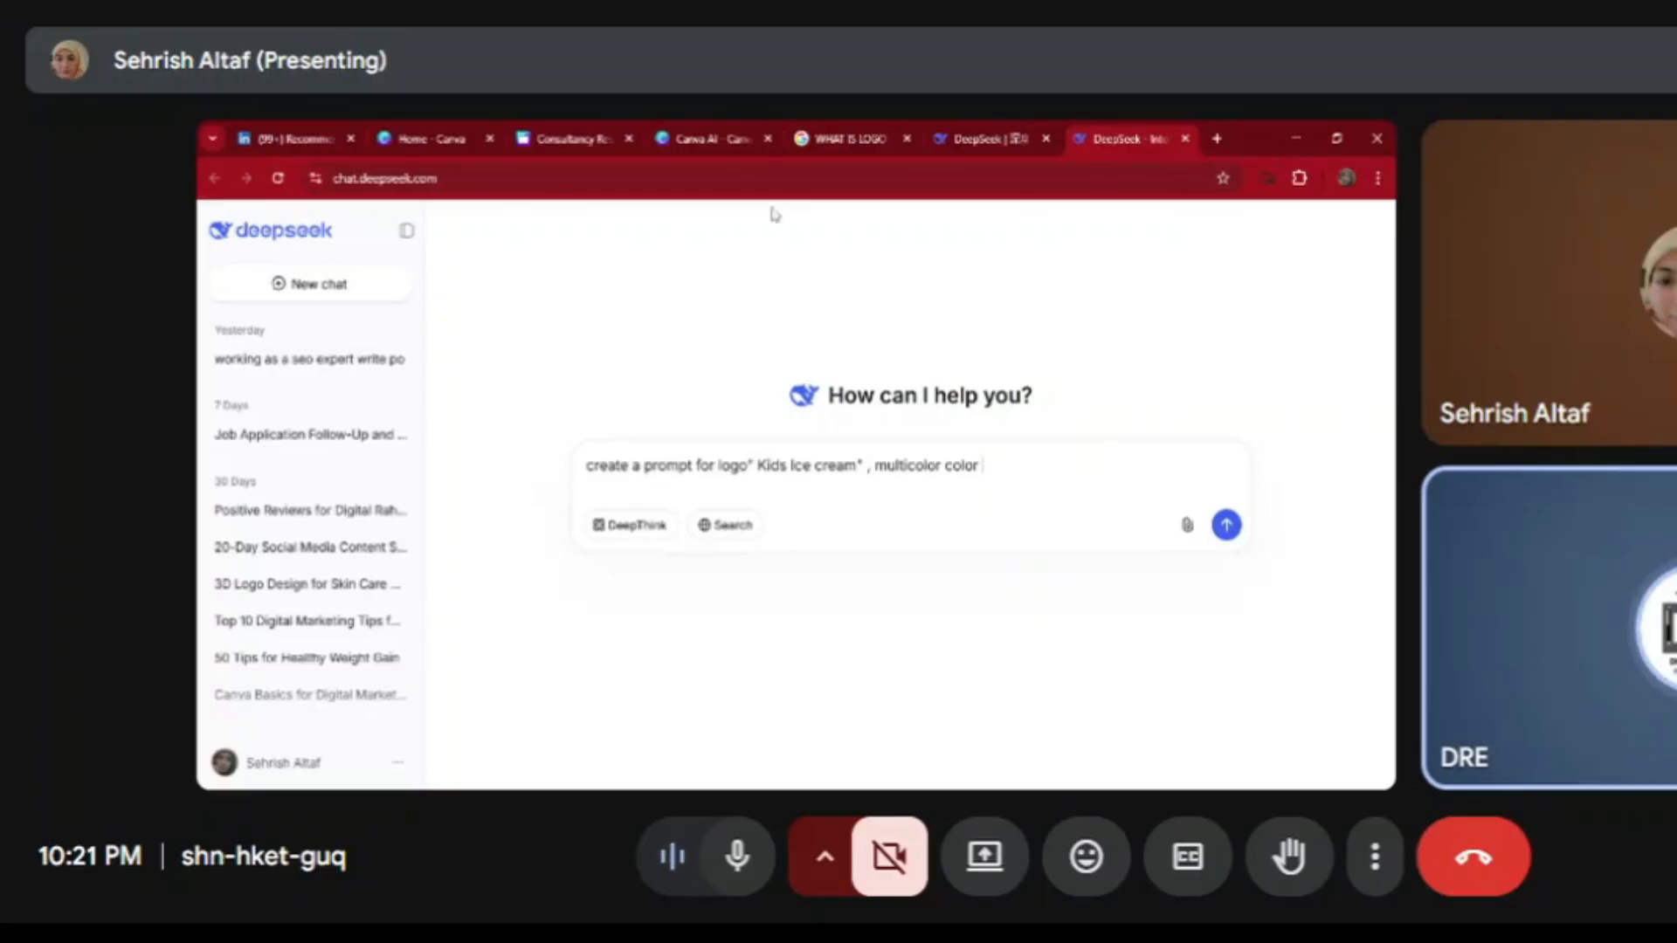
Submit the drafted request for a multicolor "Kids Ice cream" logo prompt to DeepSeek
{"action": "left_click", "coordinate": [718, 133]}
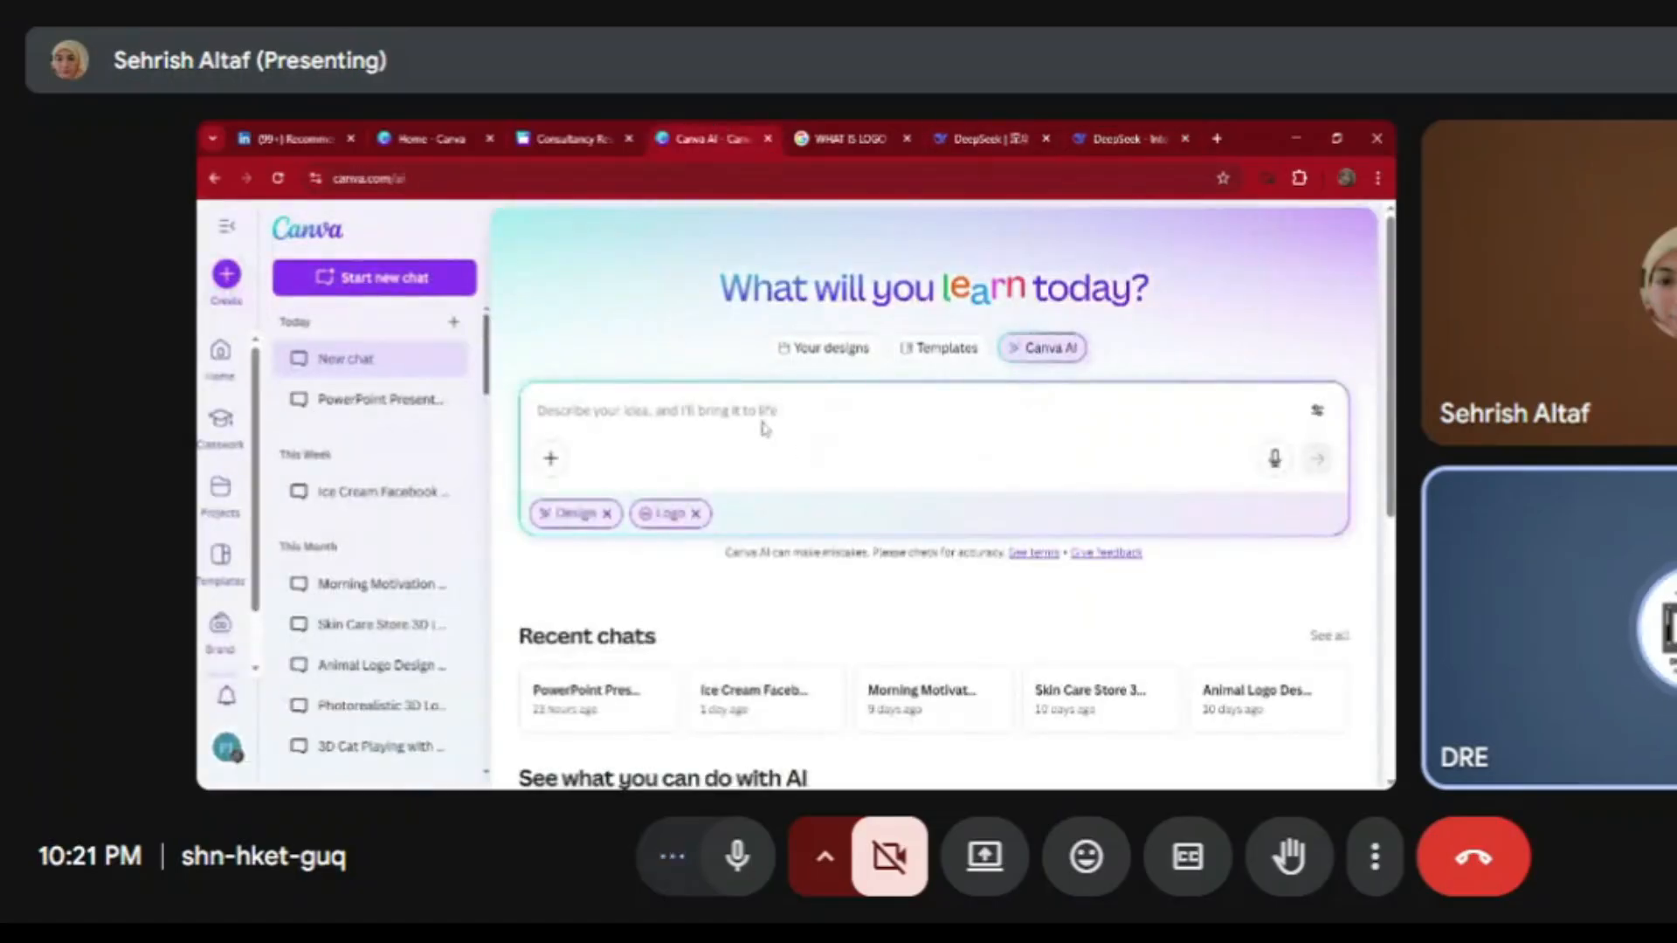
{"action": "left_click", "coordinate": [1124, 133]}
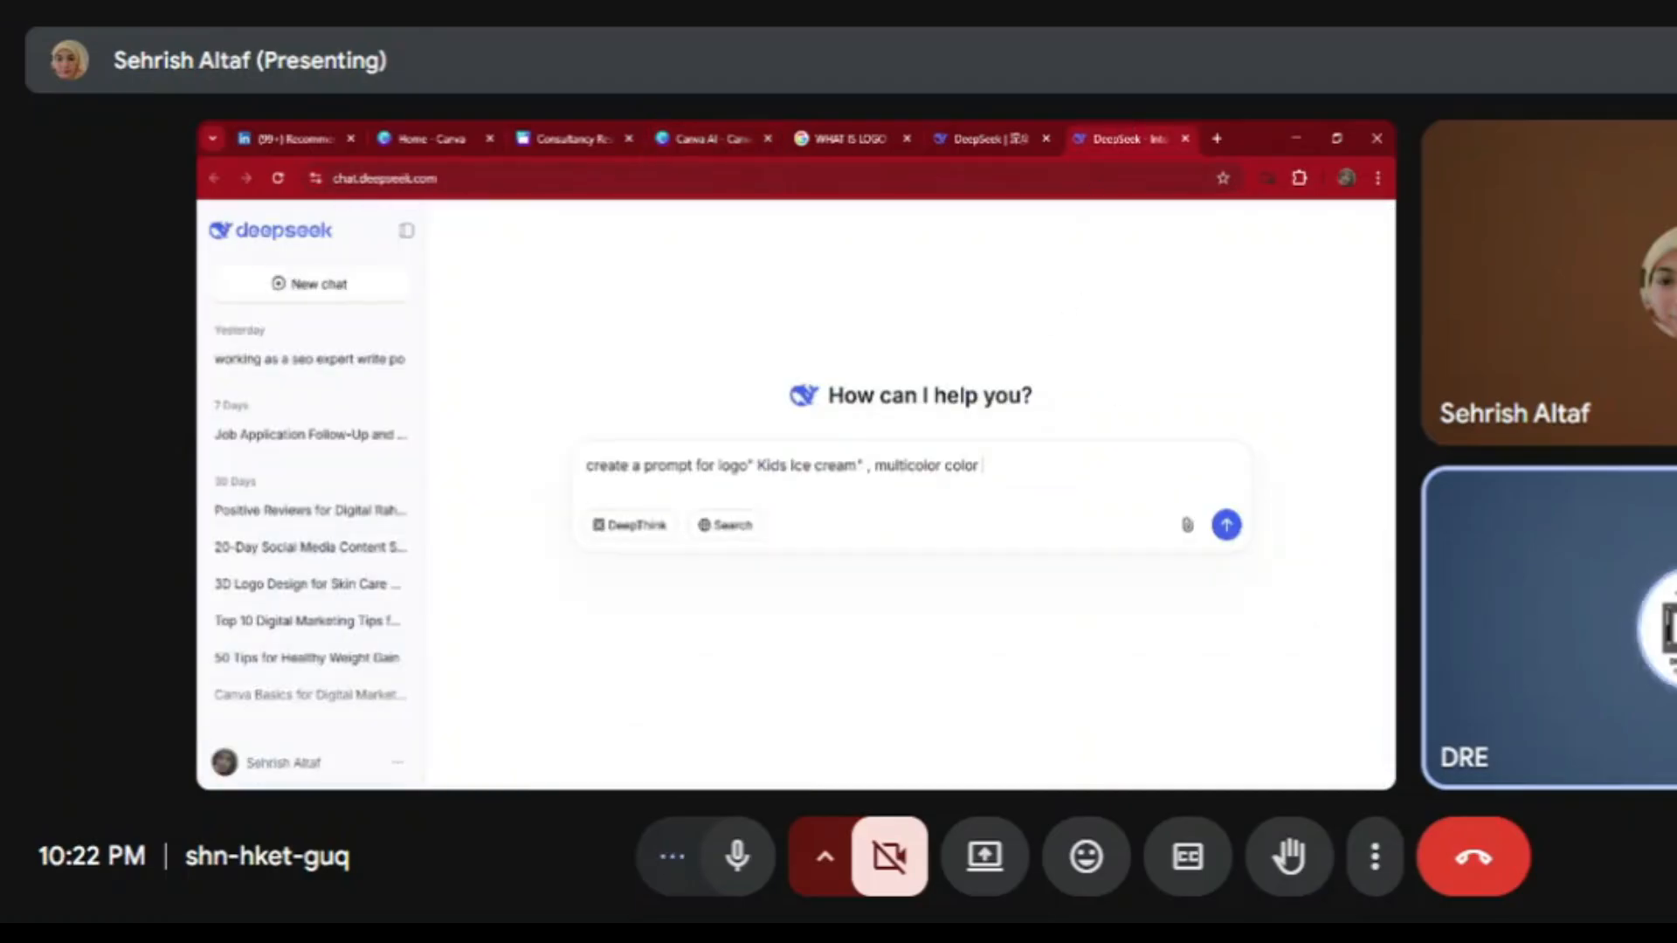
{"action": "key", "text": "ctrl+a"}
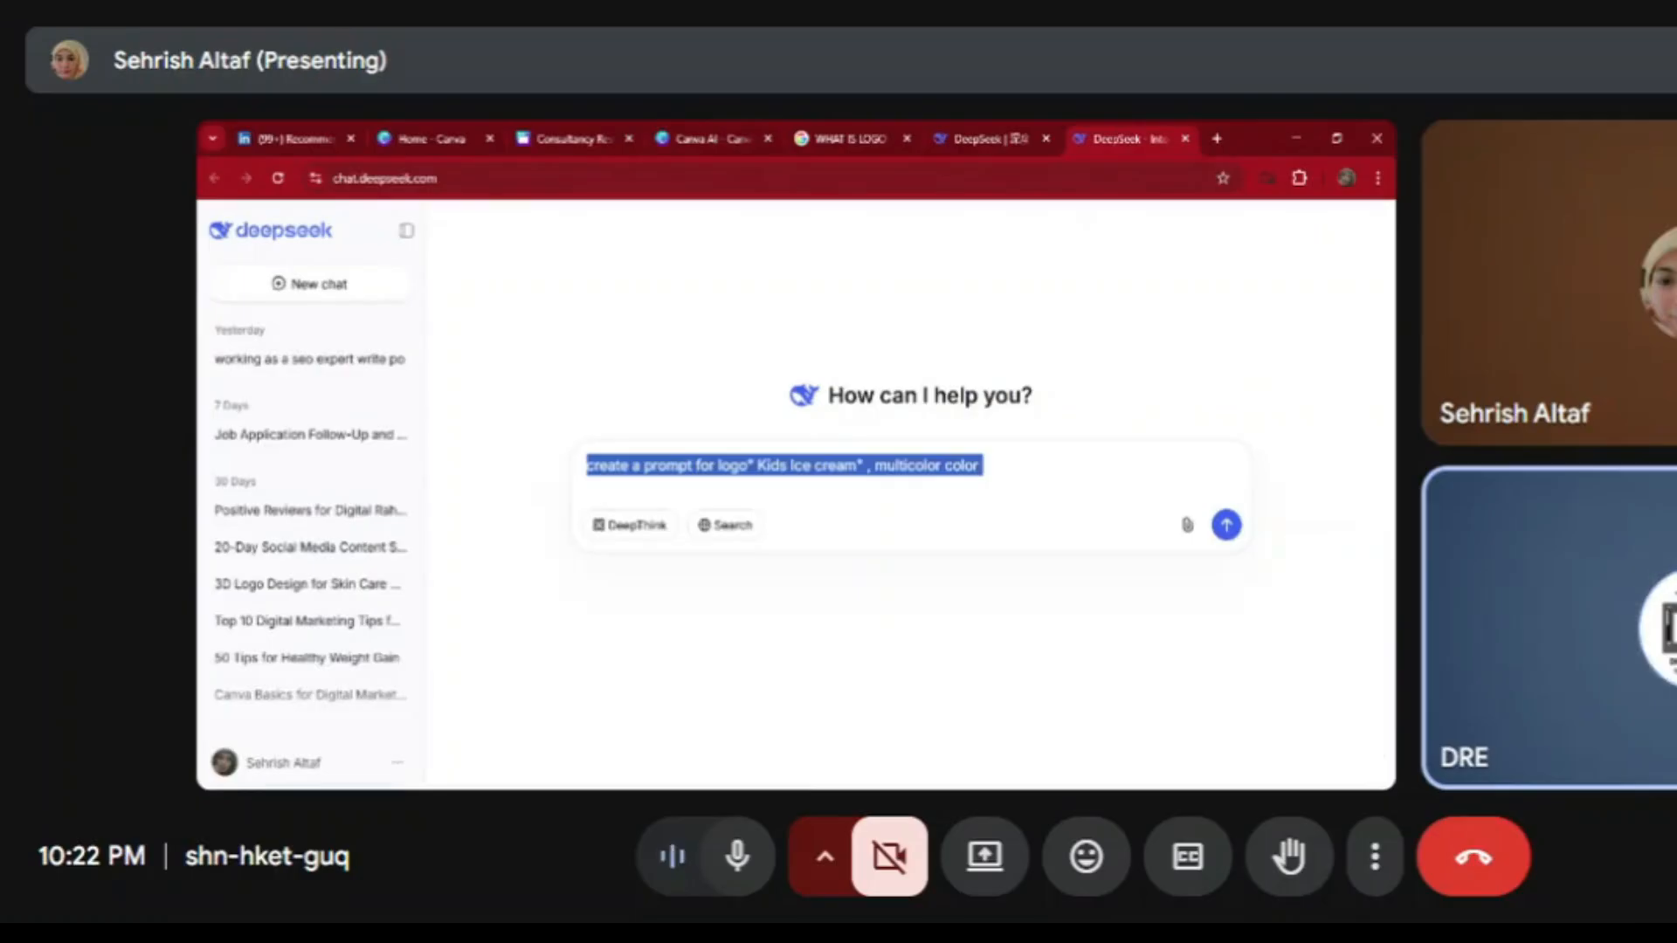
{"action": "left_click", "coordinate": [1228, 529]}
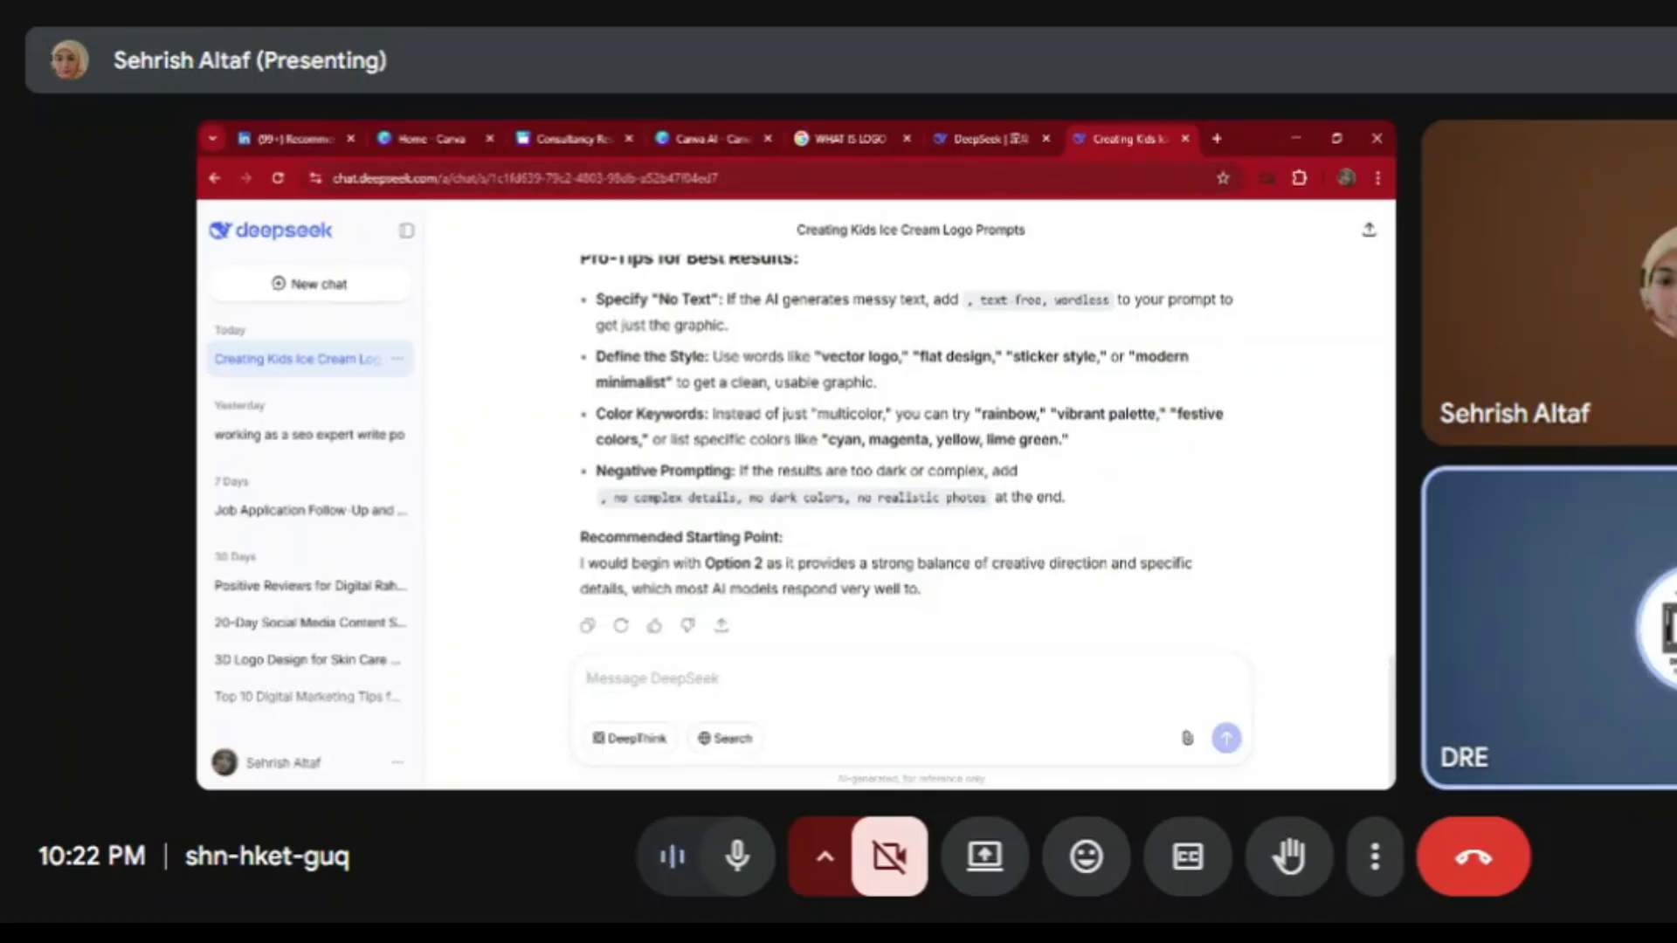
Review DeepSeek's suggested prompts and copy the full prompt text under Option 2: Detailed & Evocative
{"action": "scroll", "coordinate": [1360, 522], "scroll_direction": "up", "scroll_amount": 8}
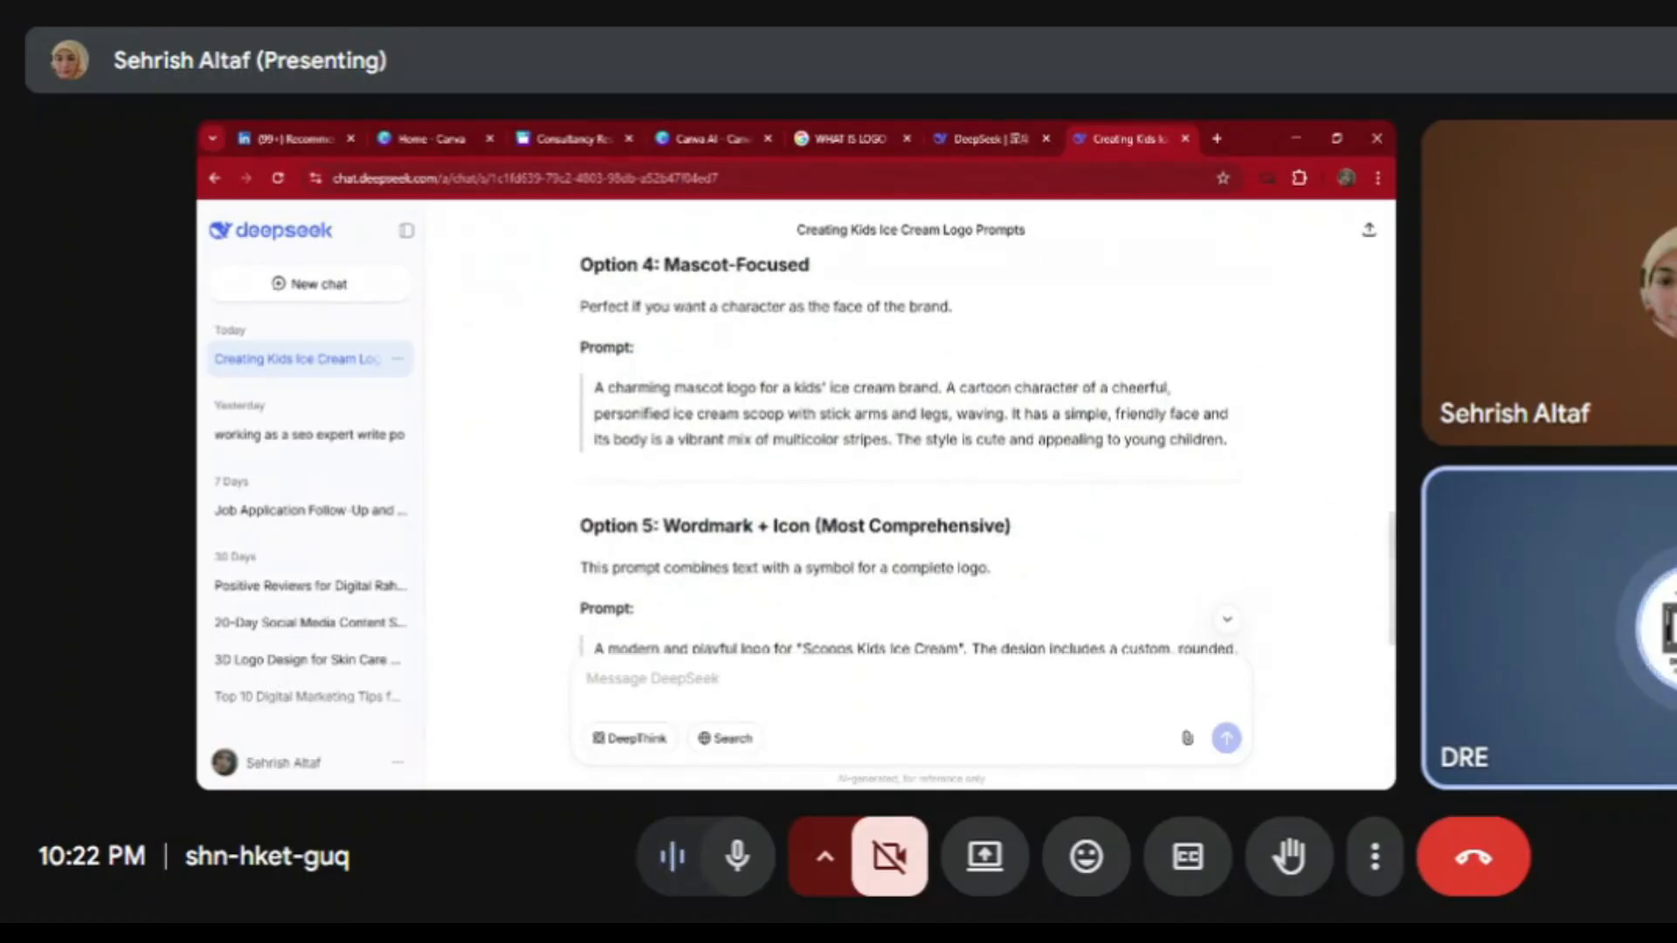
{"action": "scroll", "coordinate": [645, 472], "scroll_direction": "up", "scroll_amount": 2}
{"action": "scroll", "coordinate": [1370, 344], "scroll_direction": "up", "scroll_amount": 10}
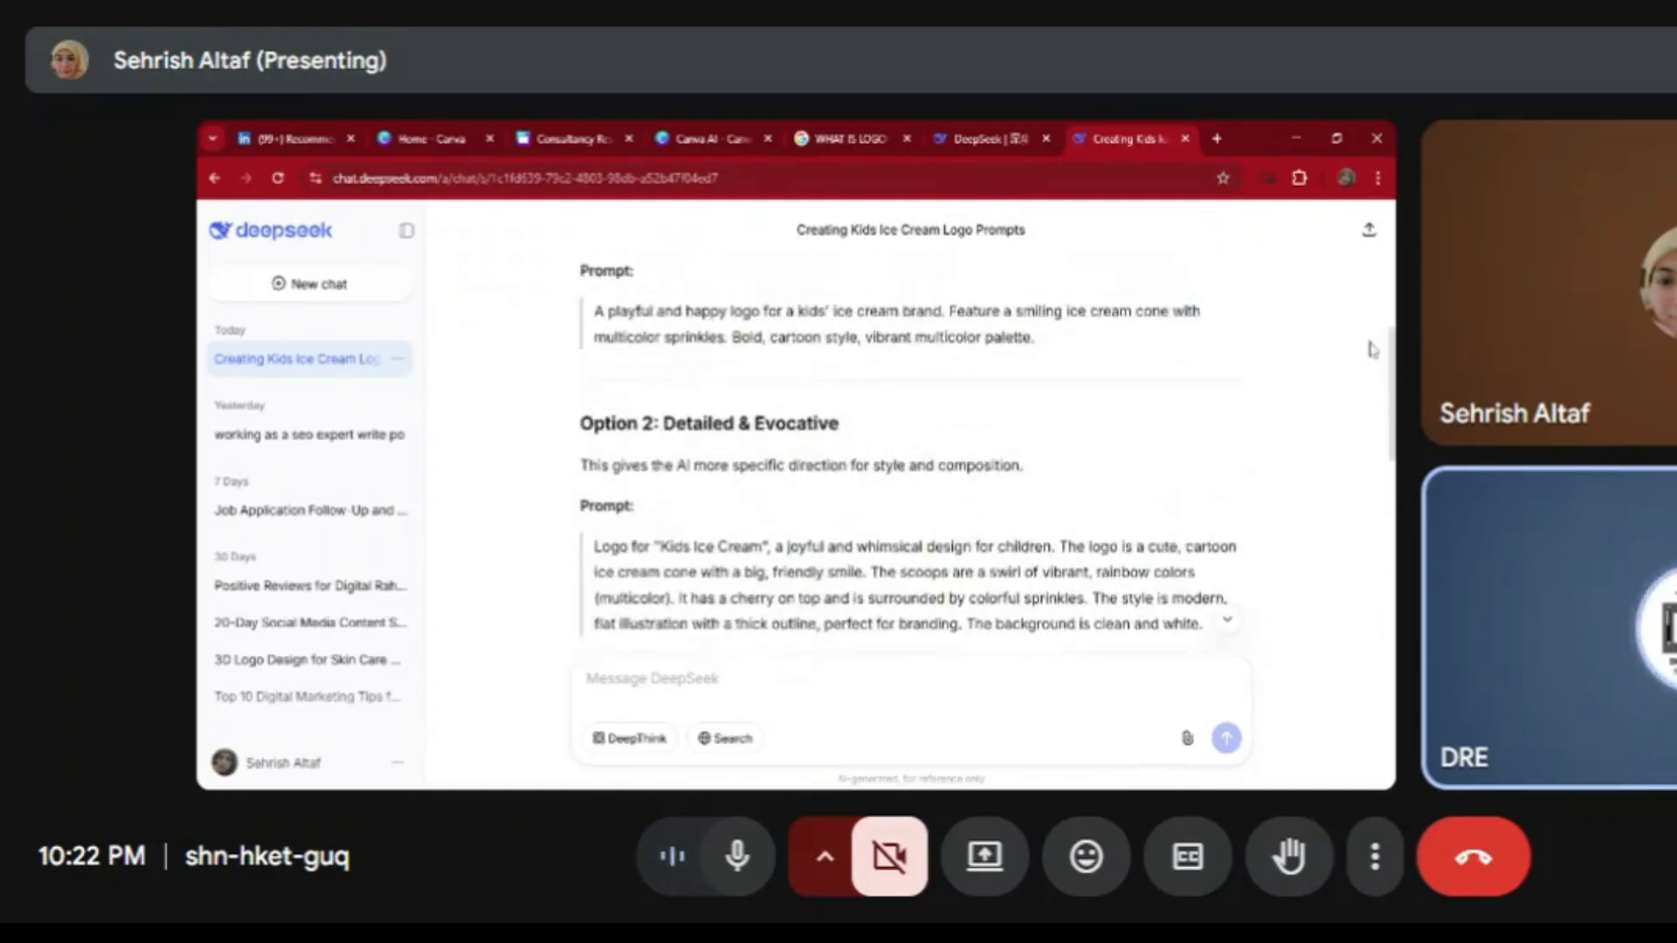
{"action": "scroll", "coordinate": [1369, 341], "scroll_direction": "up", "scroll_amount": 2}
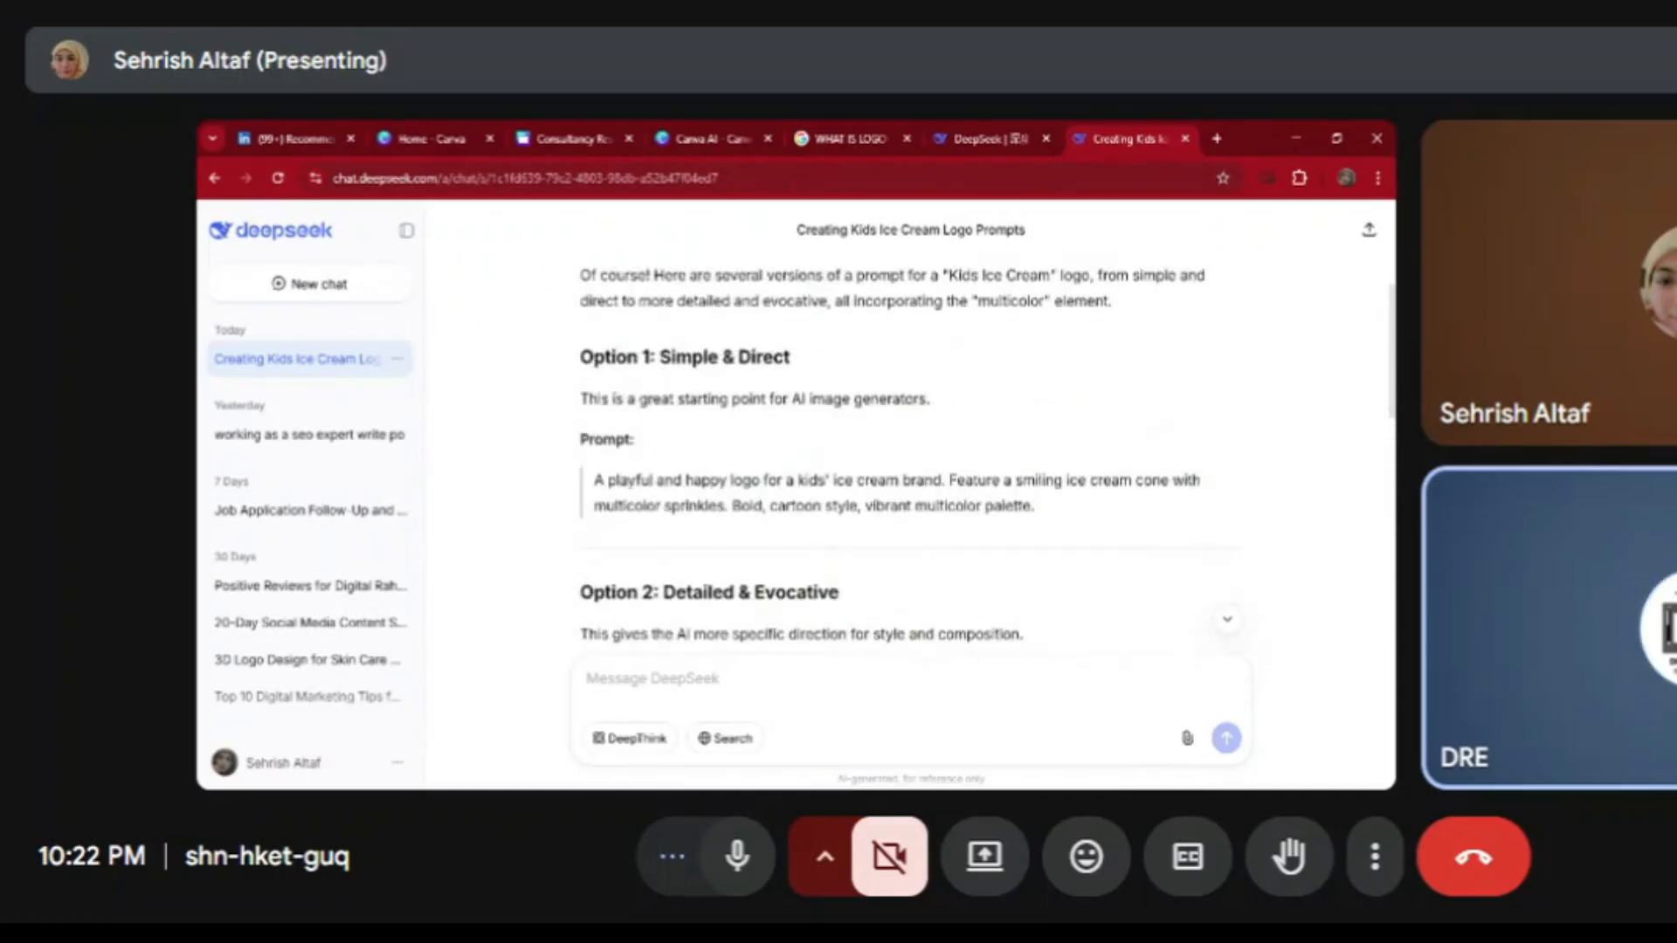
{"action": "scroll", "coordinate": [1389, 402], "scroll_direction": "down", "scroll_amount": 3}
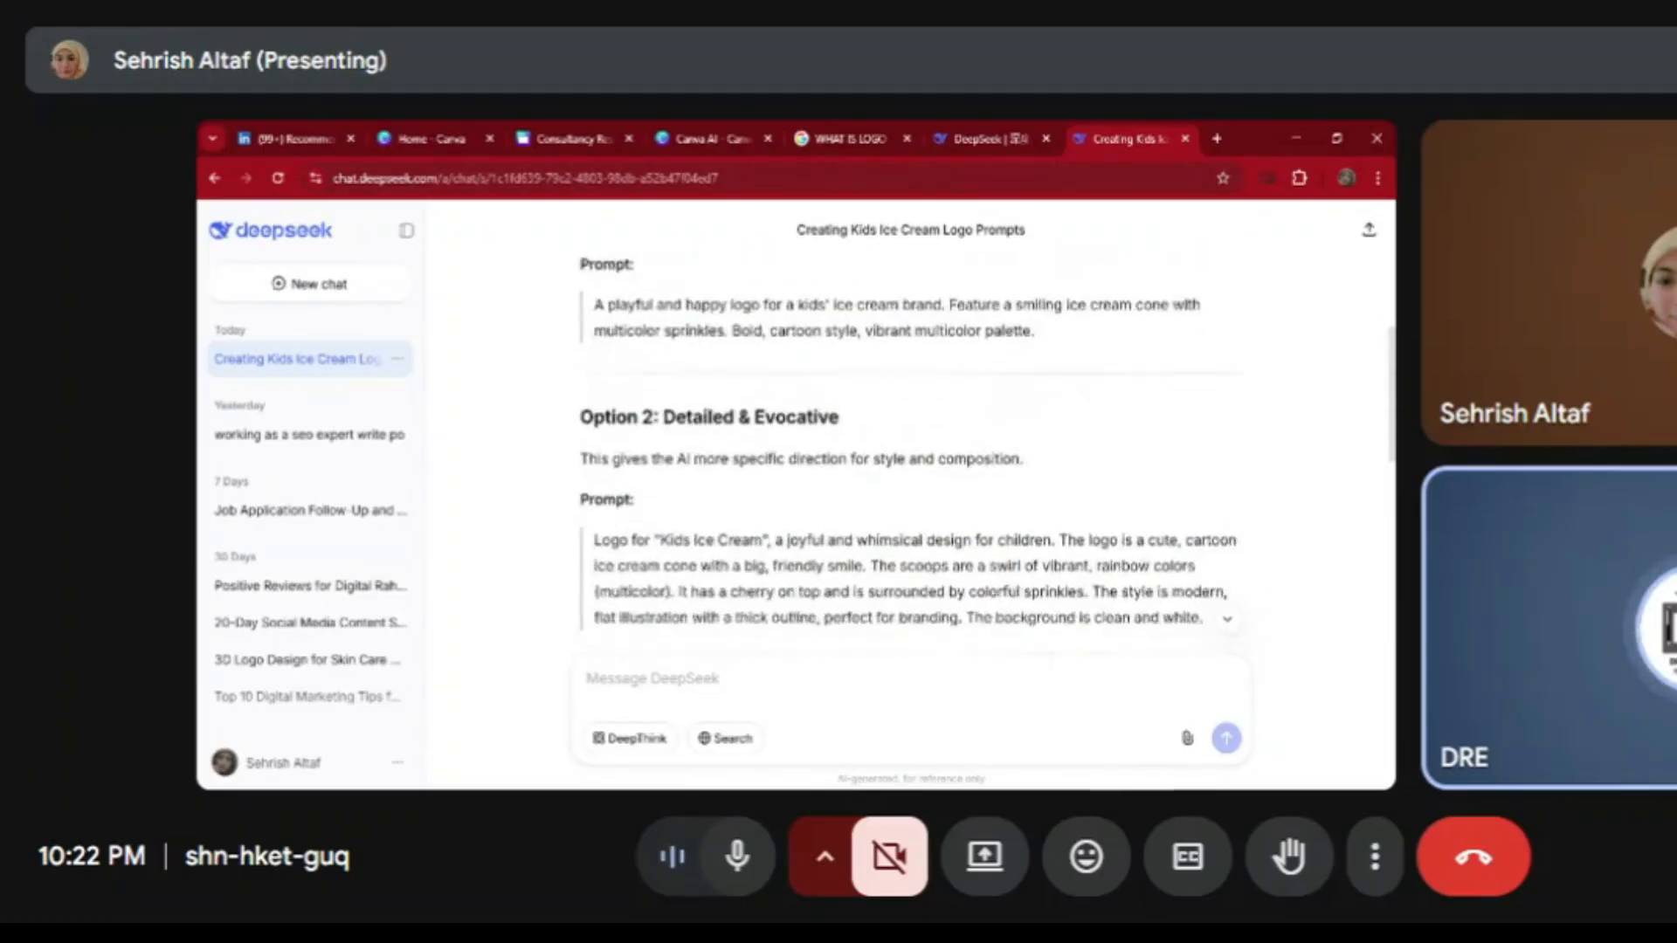
{"action": "left_click_drag", "start_coordinate": [598, 499], "coordinate": [1252, 578]}
{"action": "key", "text": "ctrl+c"}
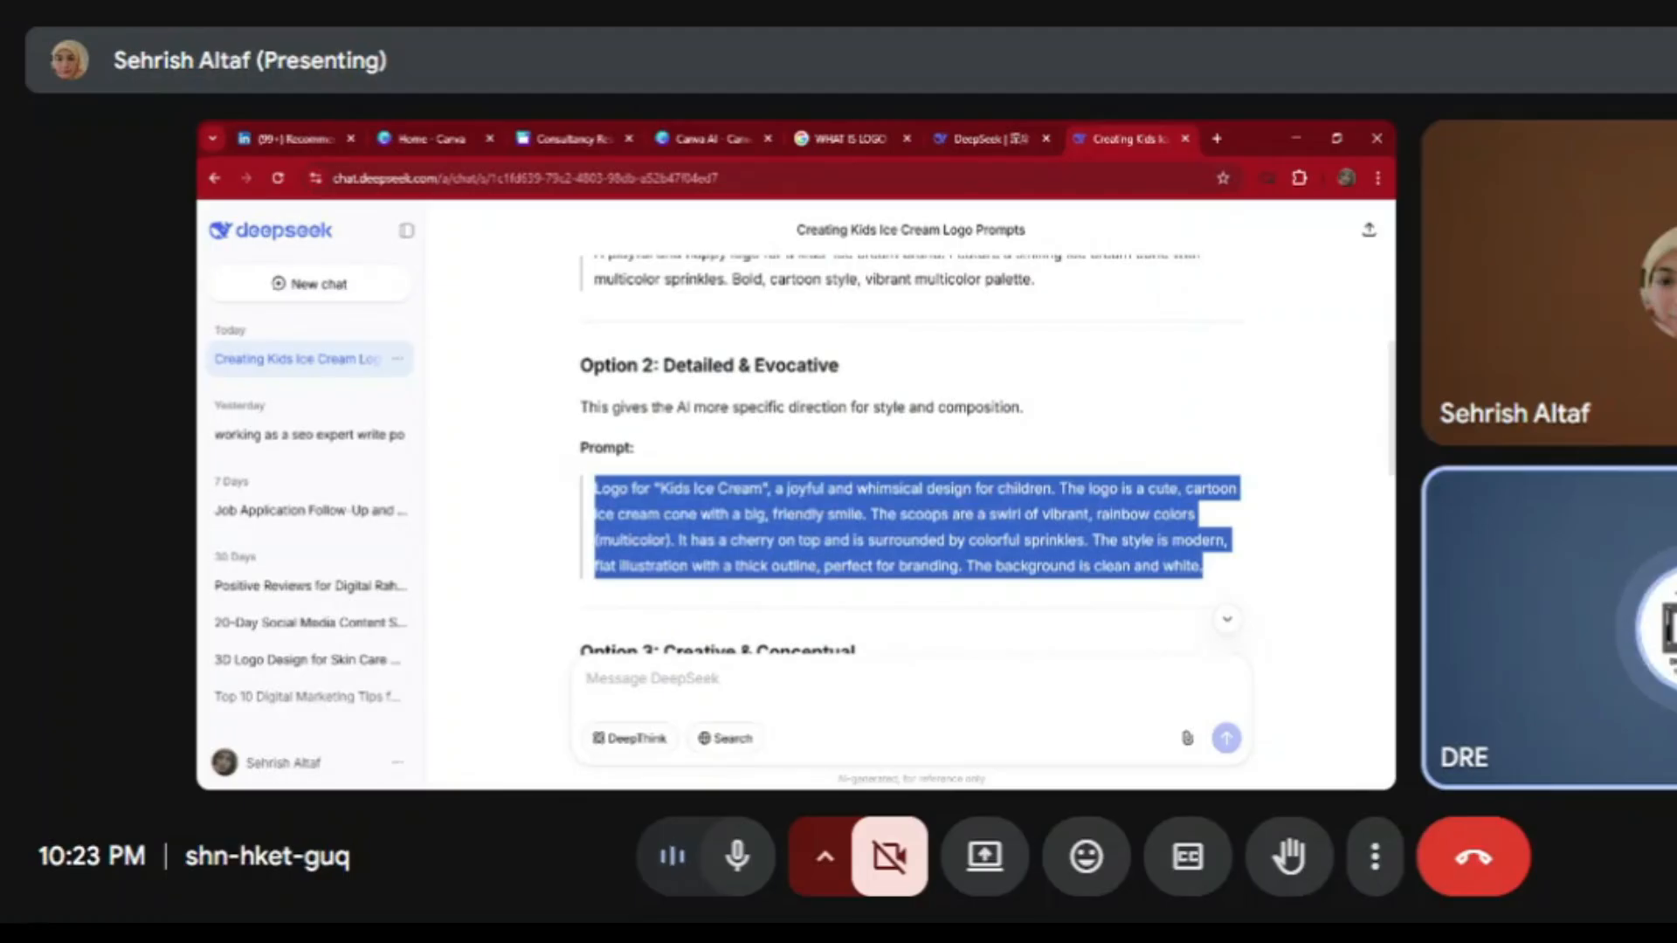
Switch to Canva AI, paste the copied "Kids Ice Cream" logo prompt into the new chat and submit it
{"action": "left_click", "coordinate": [701, 135]}
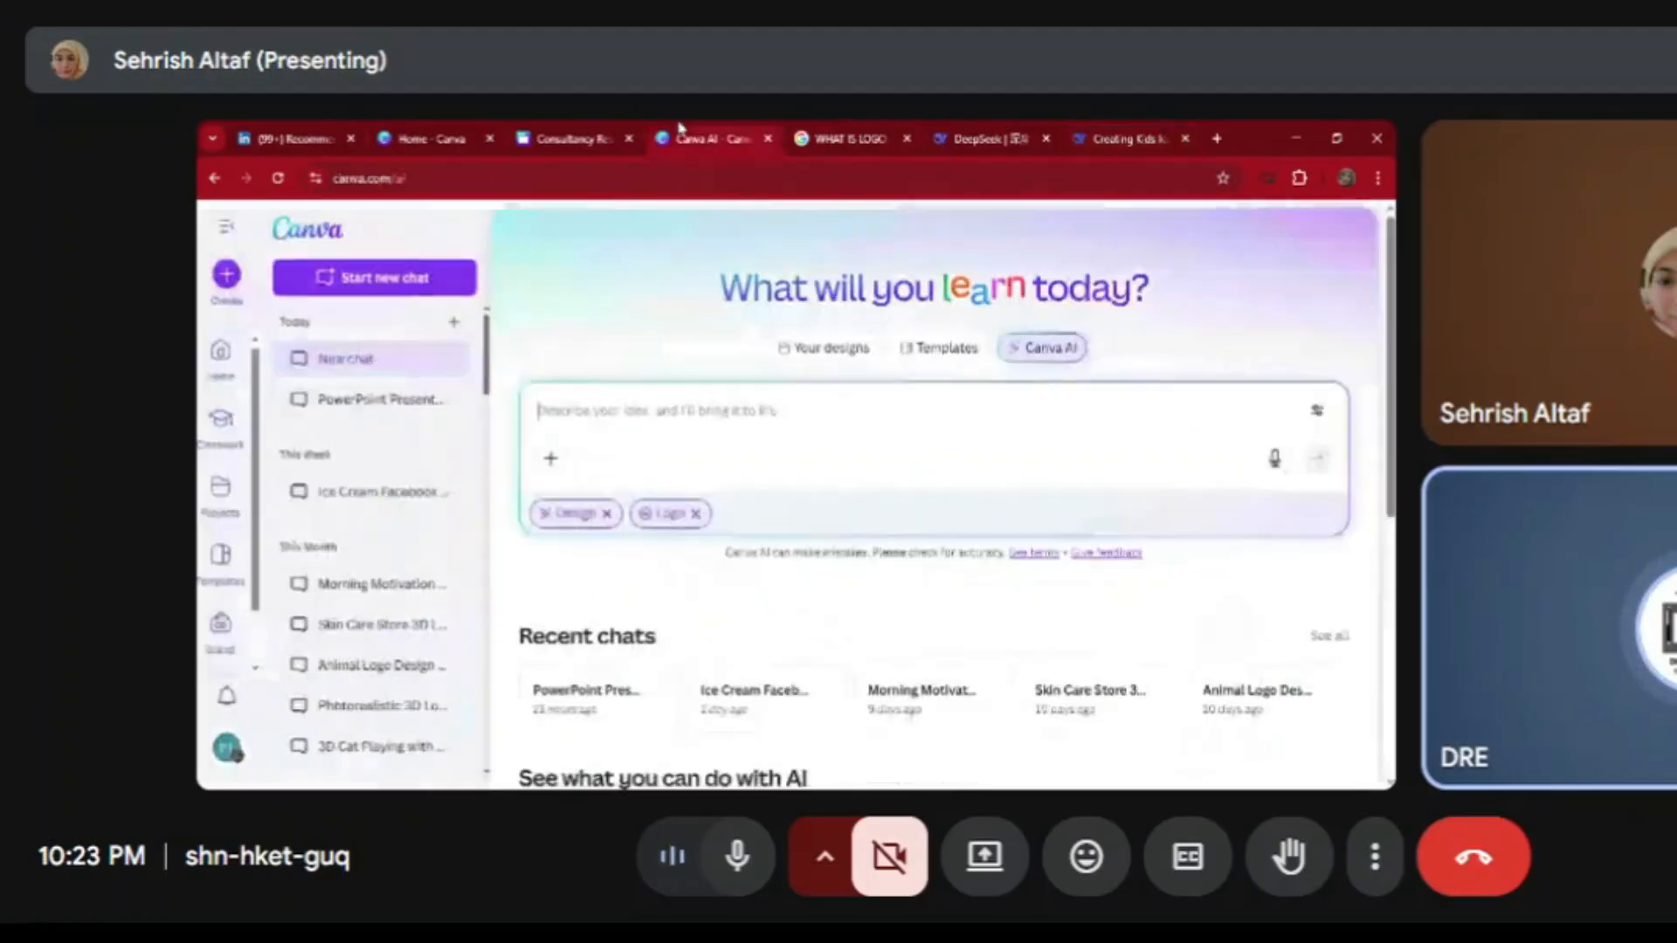
{"action": "key", "text": "ctrl+v"}
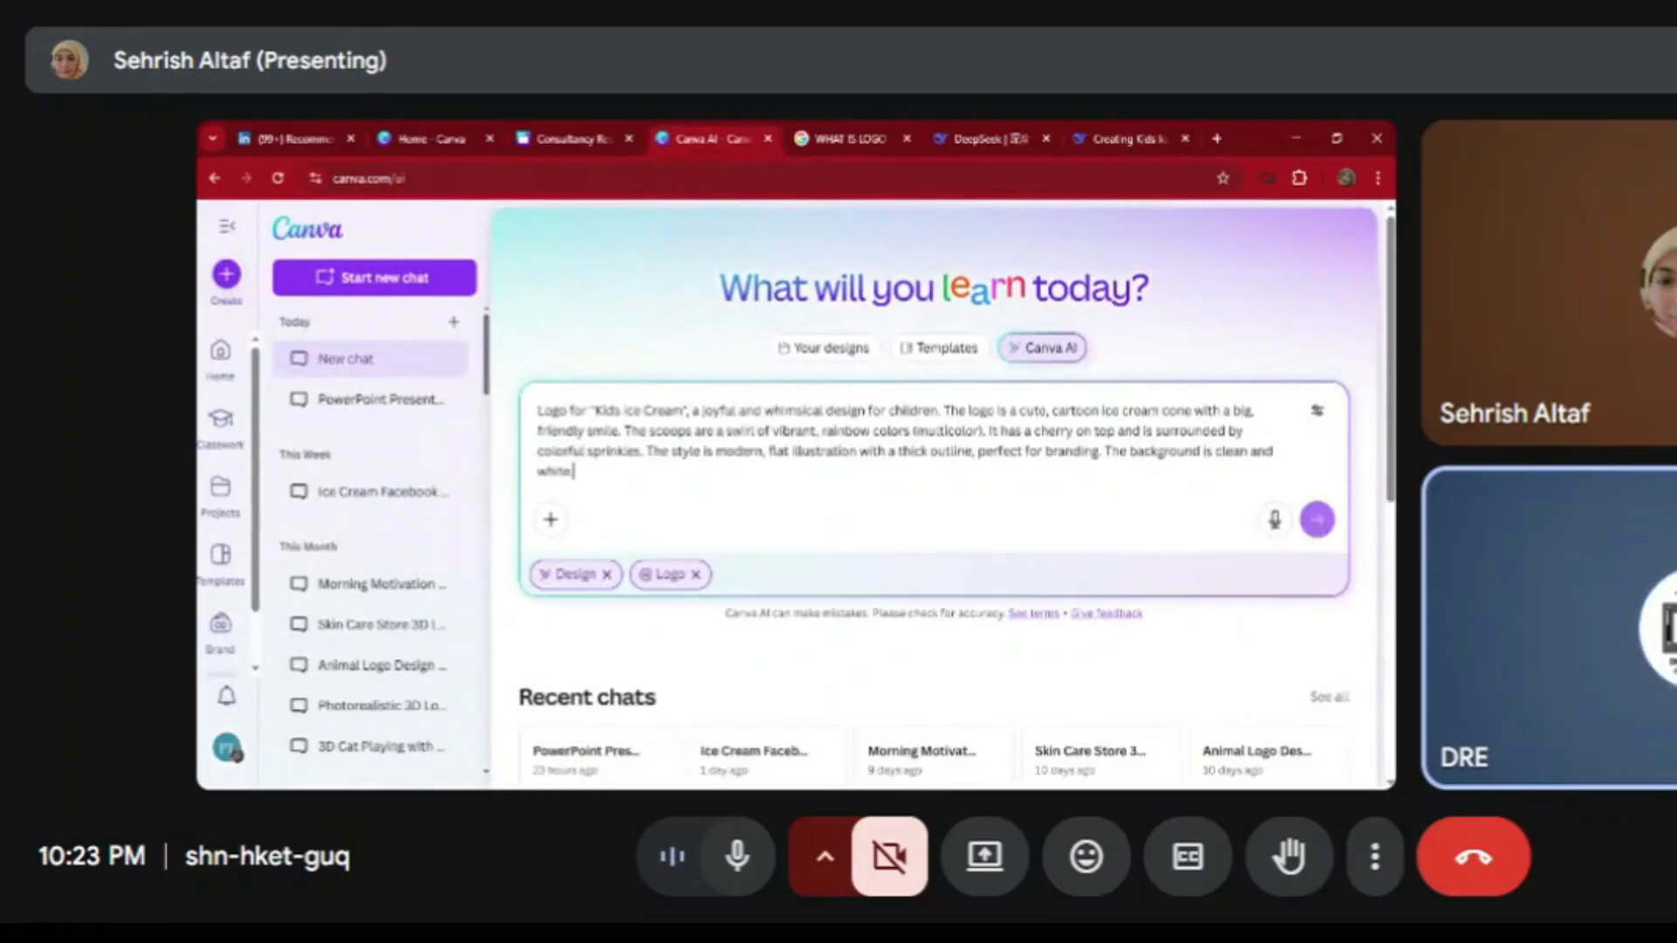
{"action": "left_click", "coordinate": [1317, 521]}
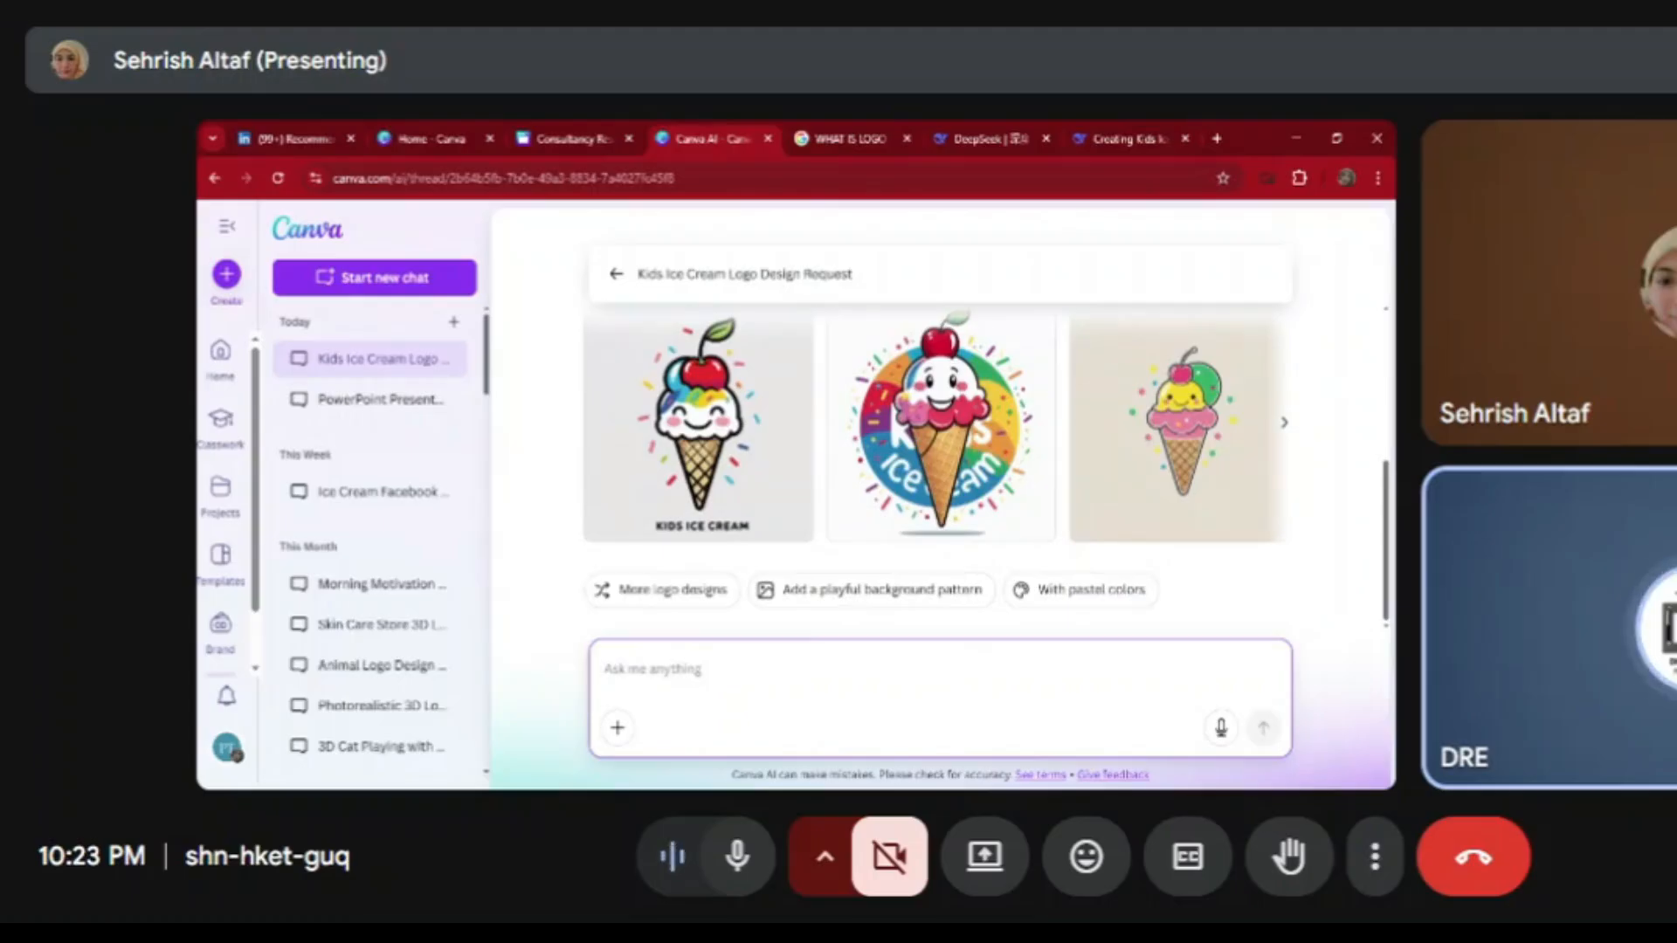
Browse the generated logos, previewing the pink-and-blue scoop cone and the round rainbow design, and close the preview
{"action": "left_click", "coordinate": [1284, 427]}
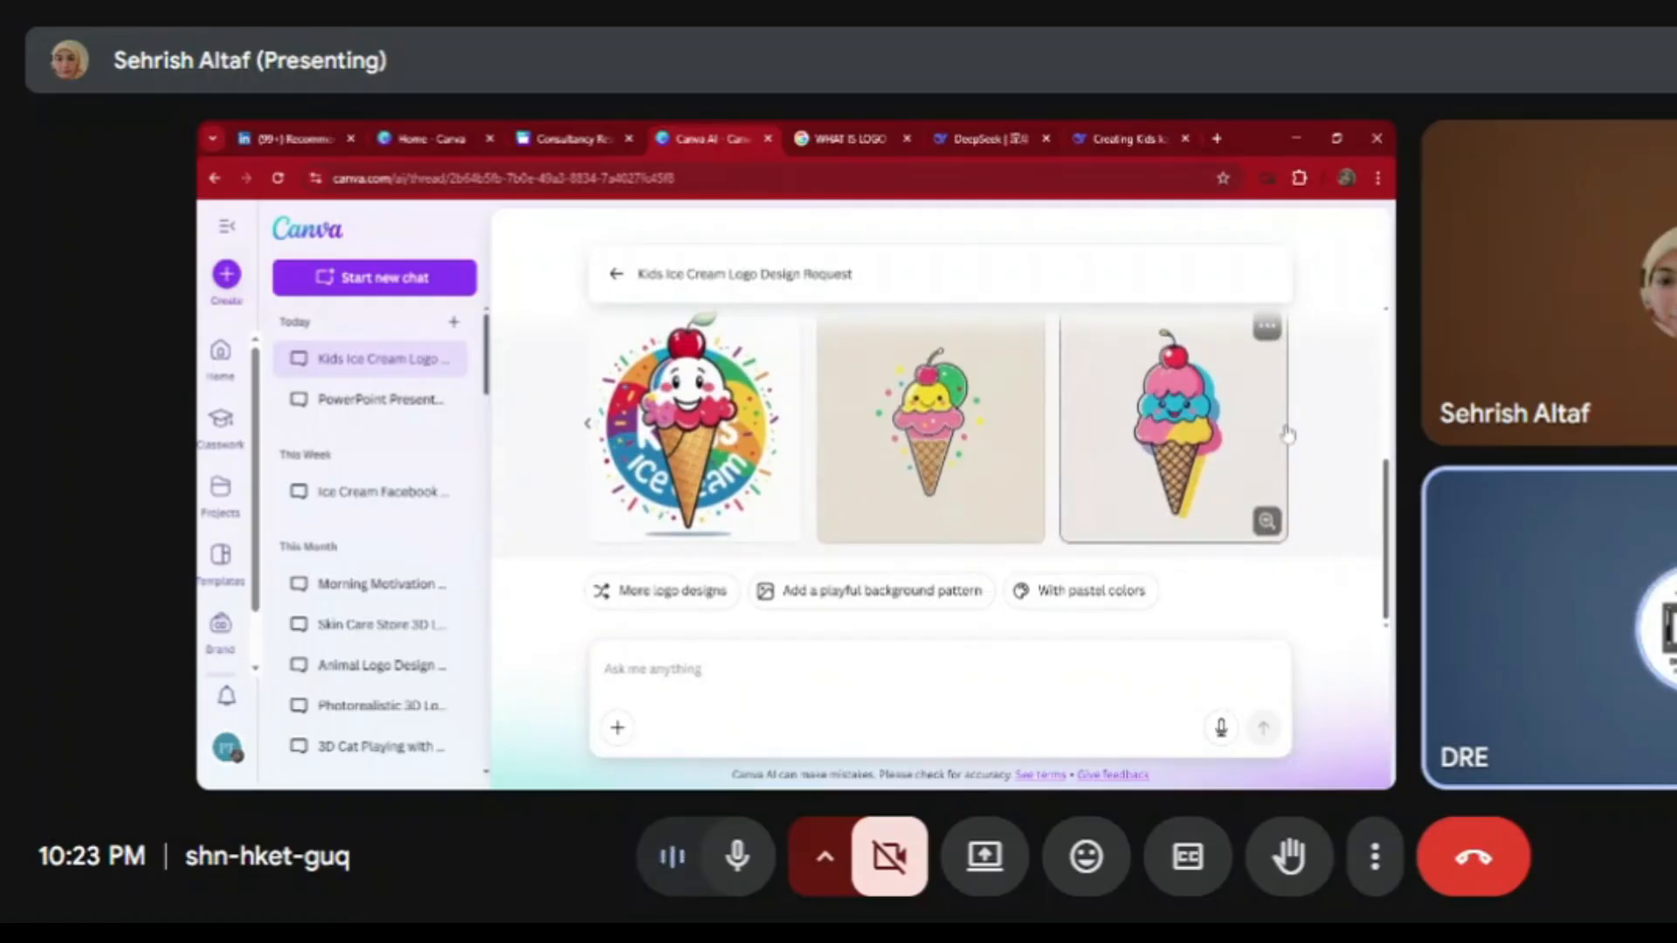
{"action": "left_click", "coordinate": [1286, 434]}
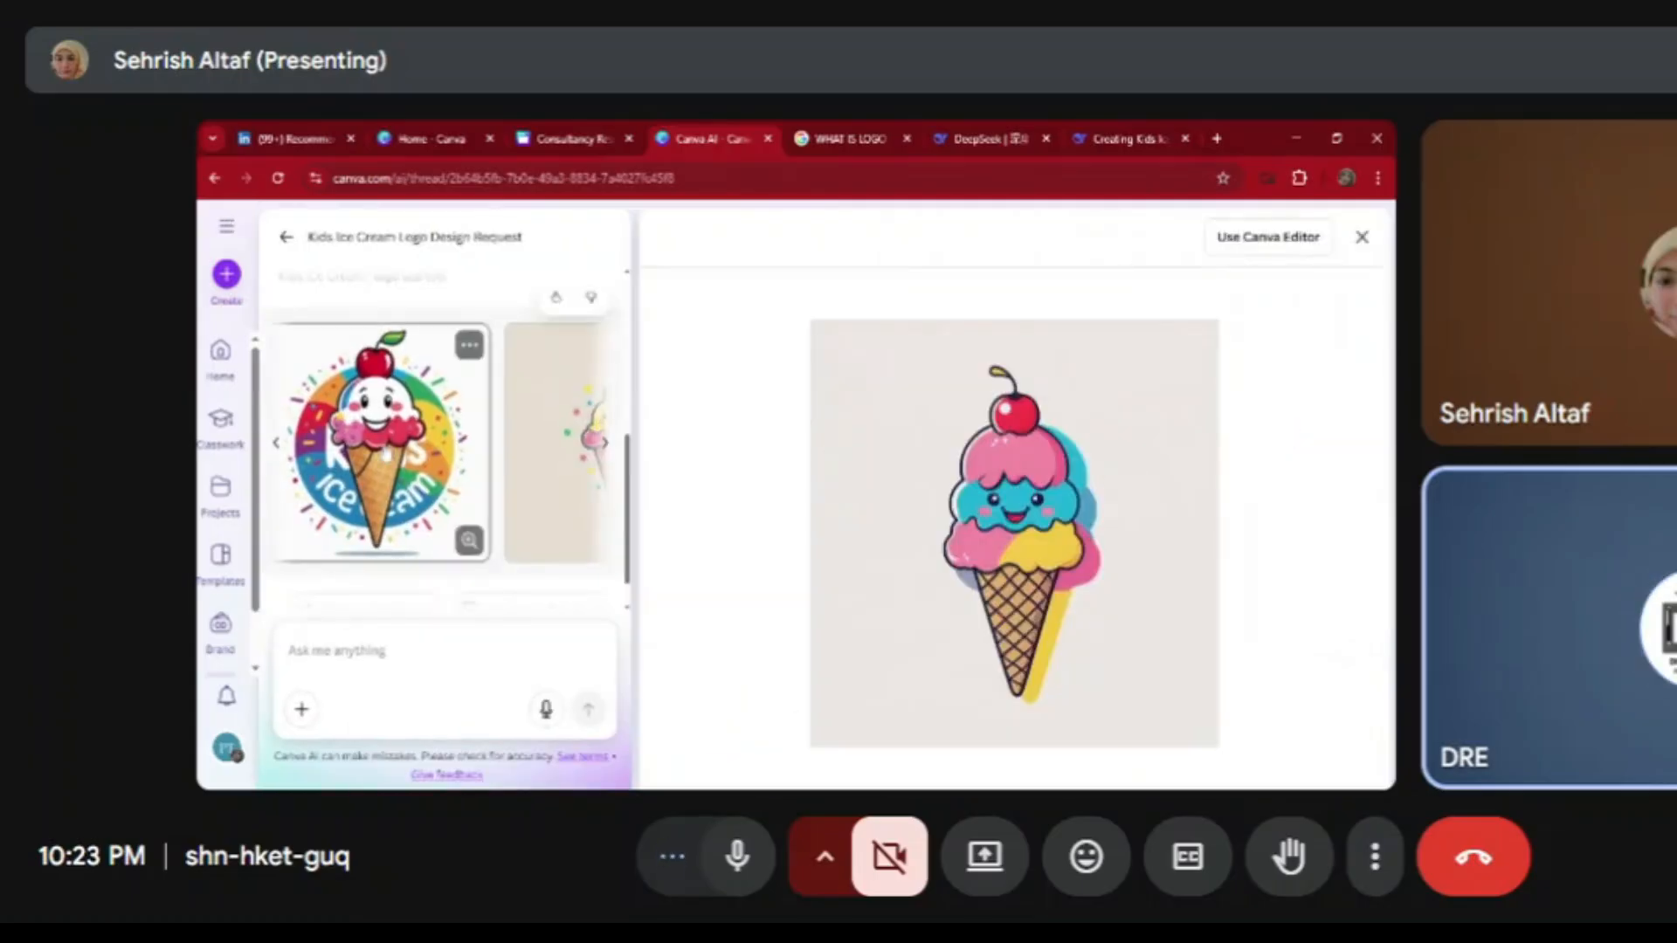
{"action": "left_click", "coordinate": [385, 452]}
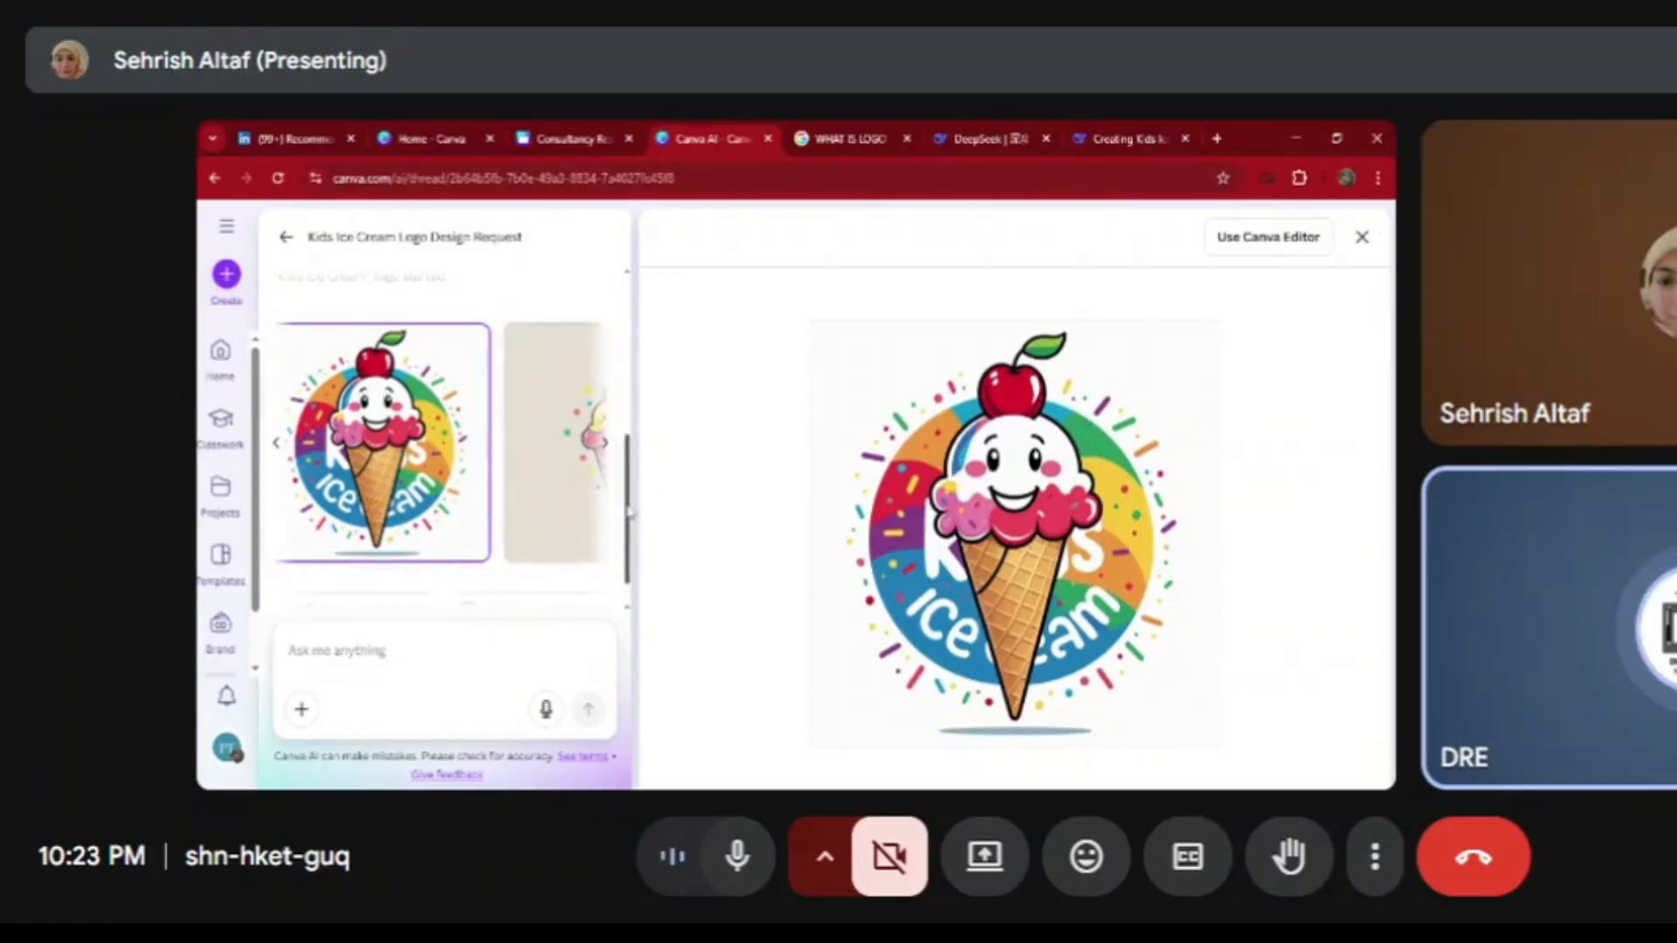
{"action": "left_click", "coordinate": [1361, 238]}
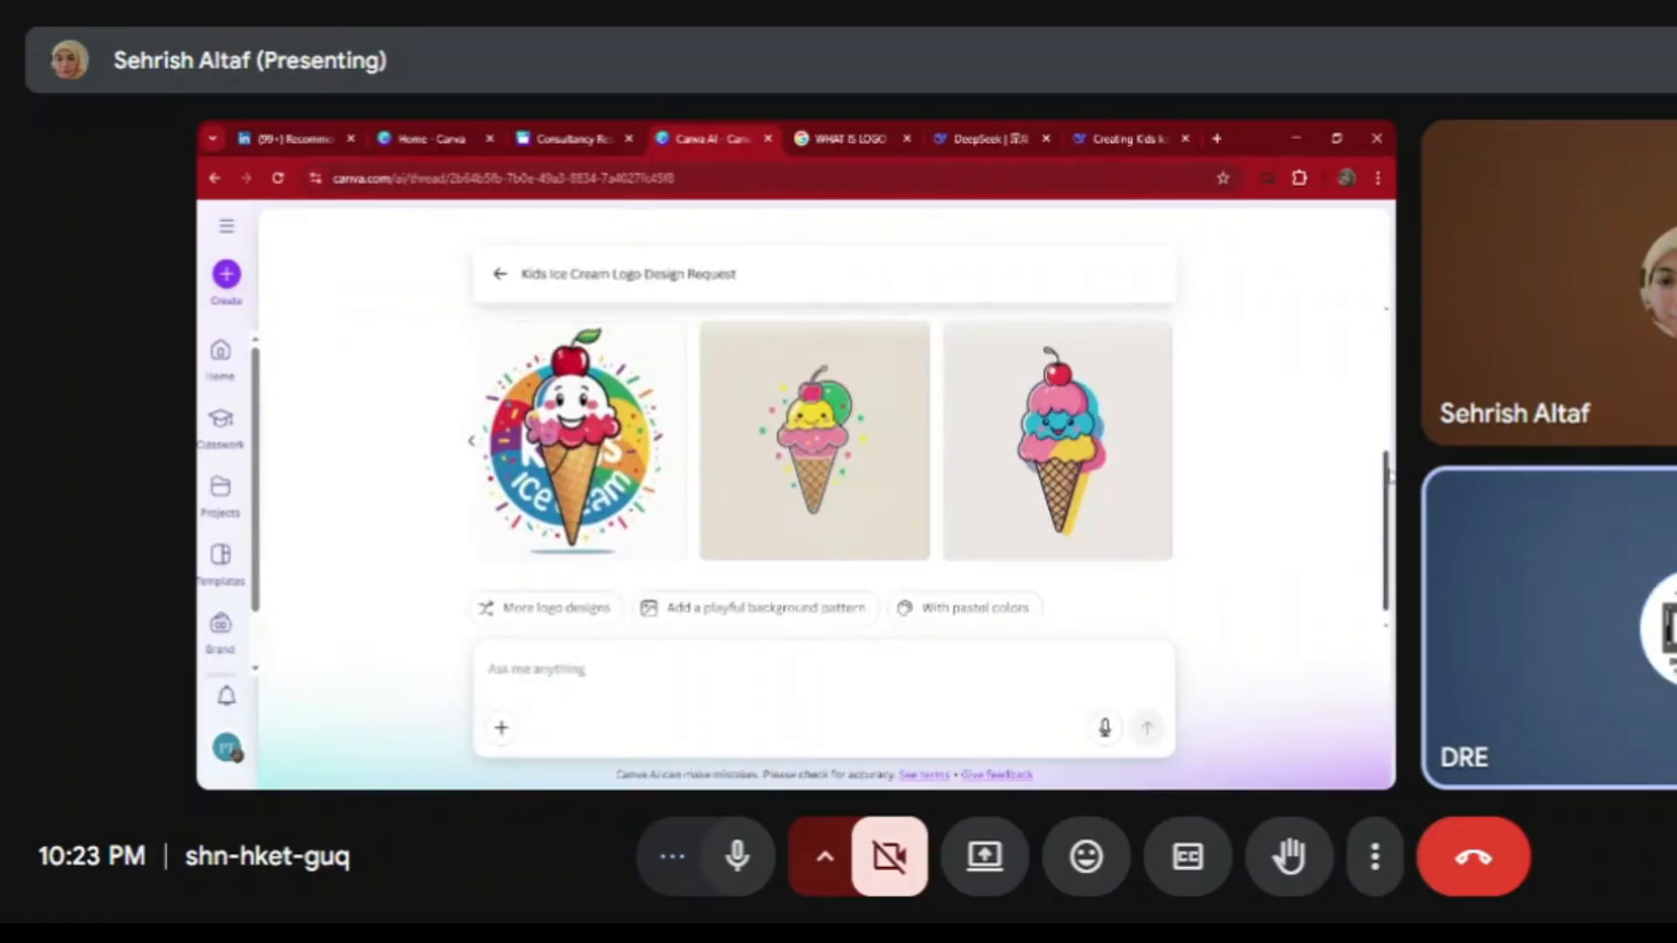
Request the suggested variation "Add a playful background pattern" and preview the round cone logo on the light blue background
{"action": "scroll", "coordinate": [1389, 484], "scroll_direction": "down", "scroll_amount": 1}
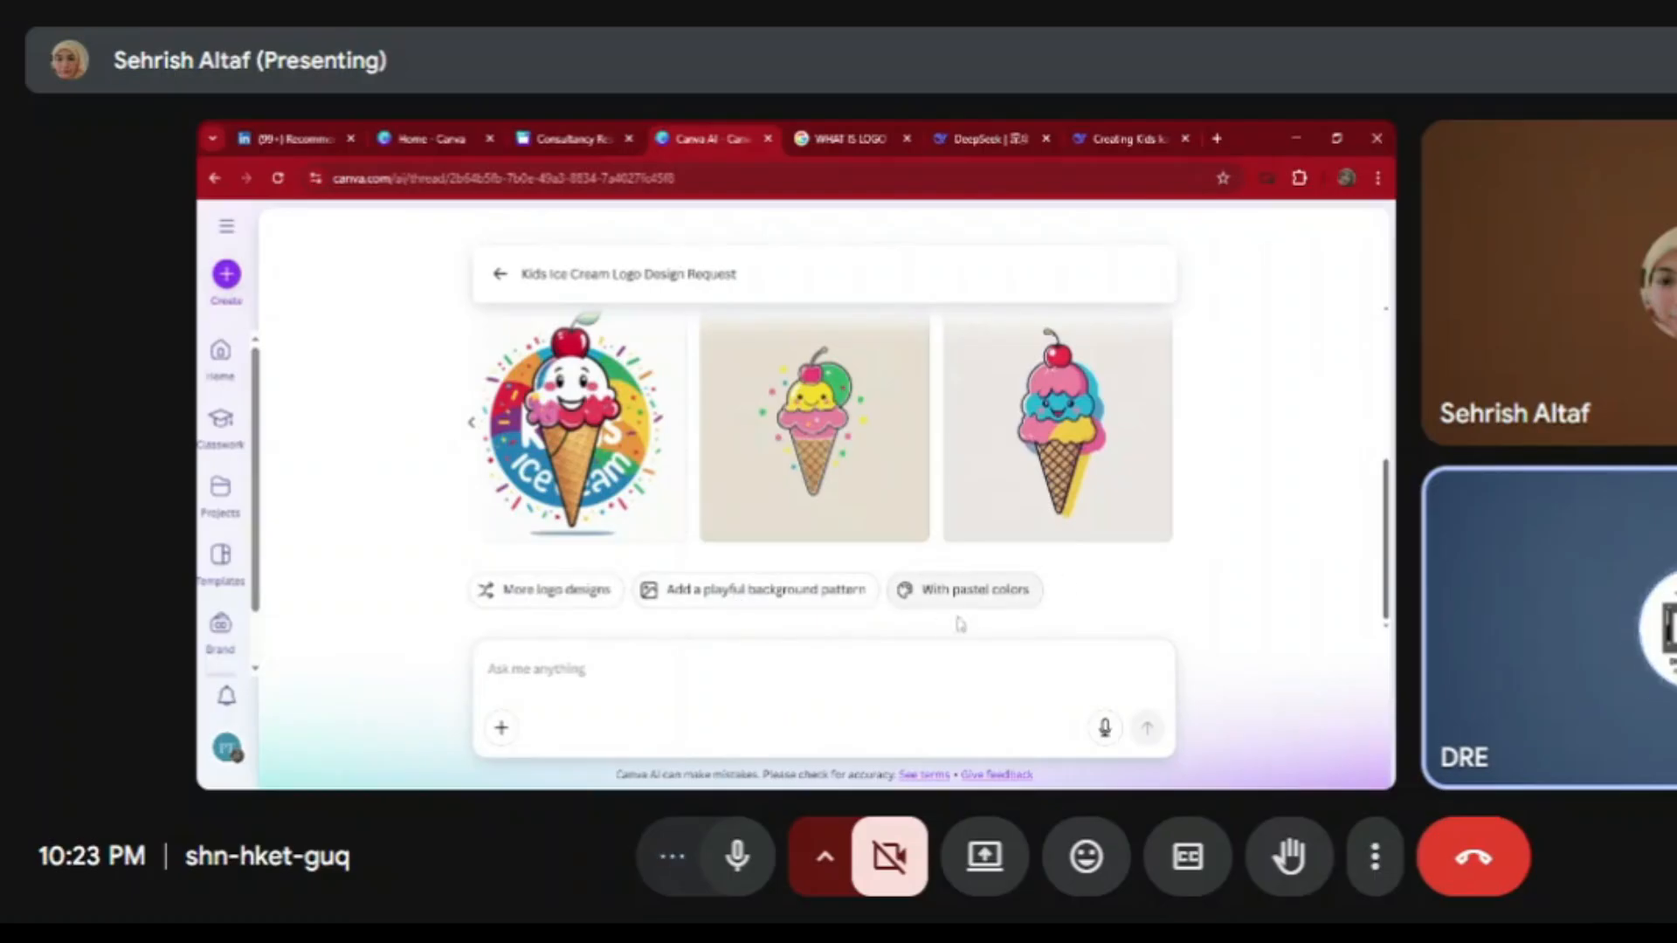
{"action": "left_click", "coordinate": [766, 593]}
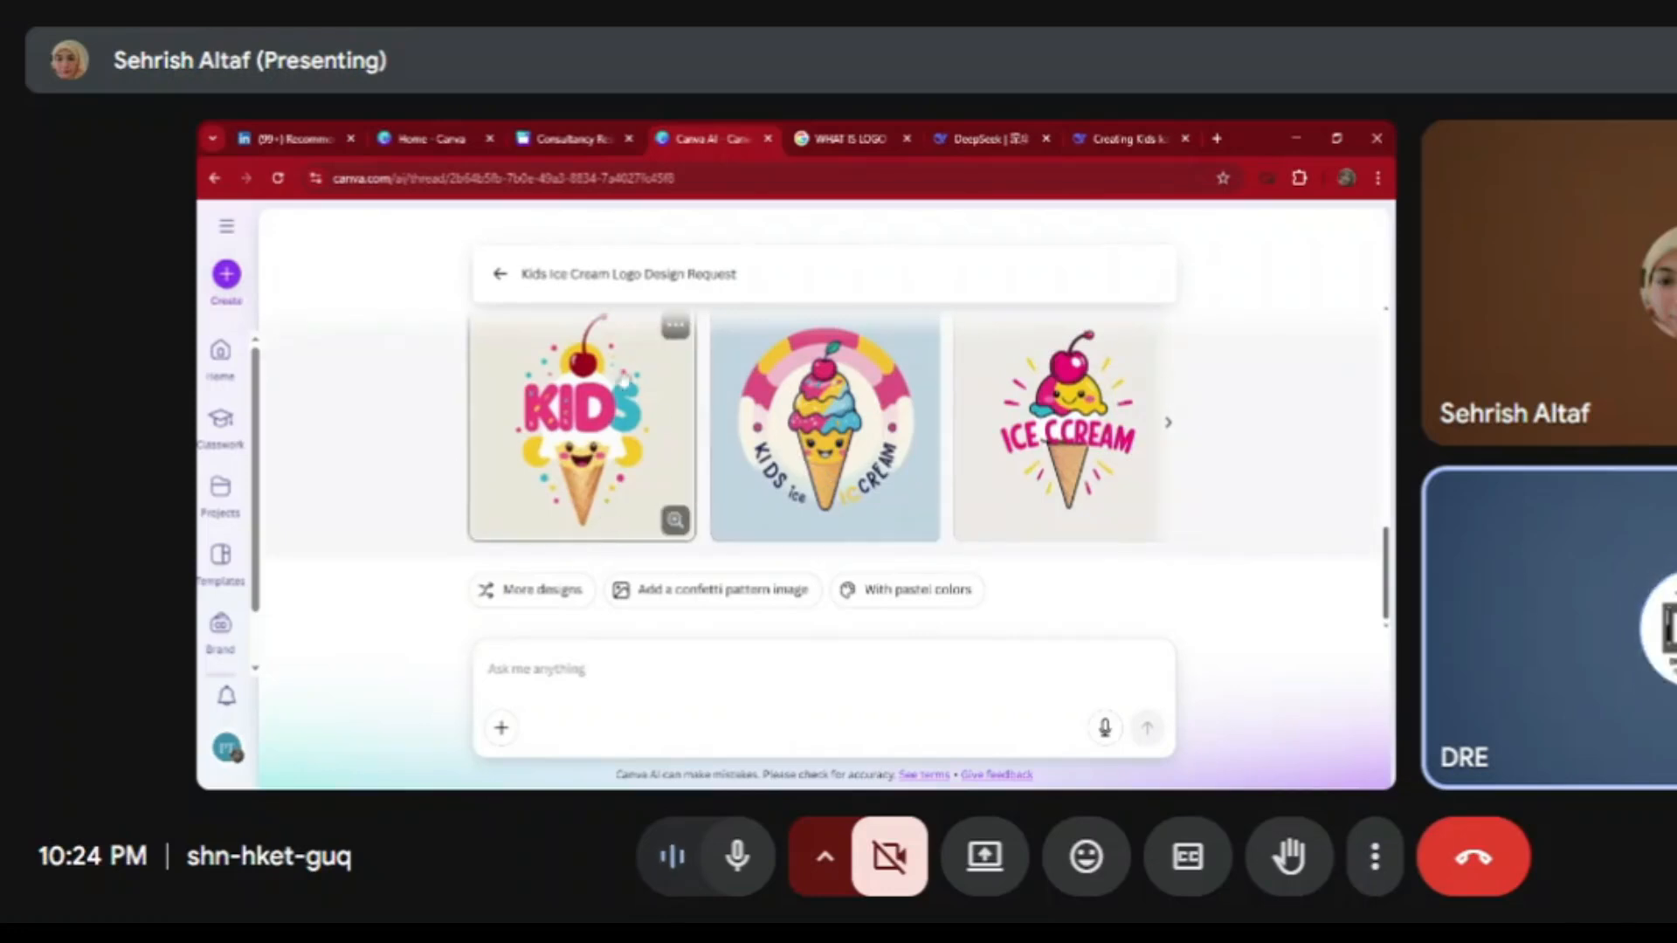
{"action": "left_click", "coordinate": [800, 434]}
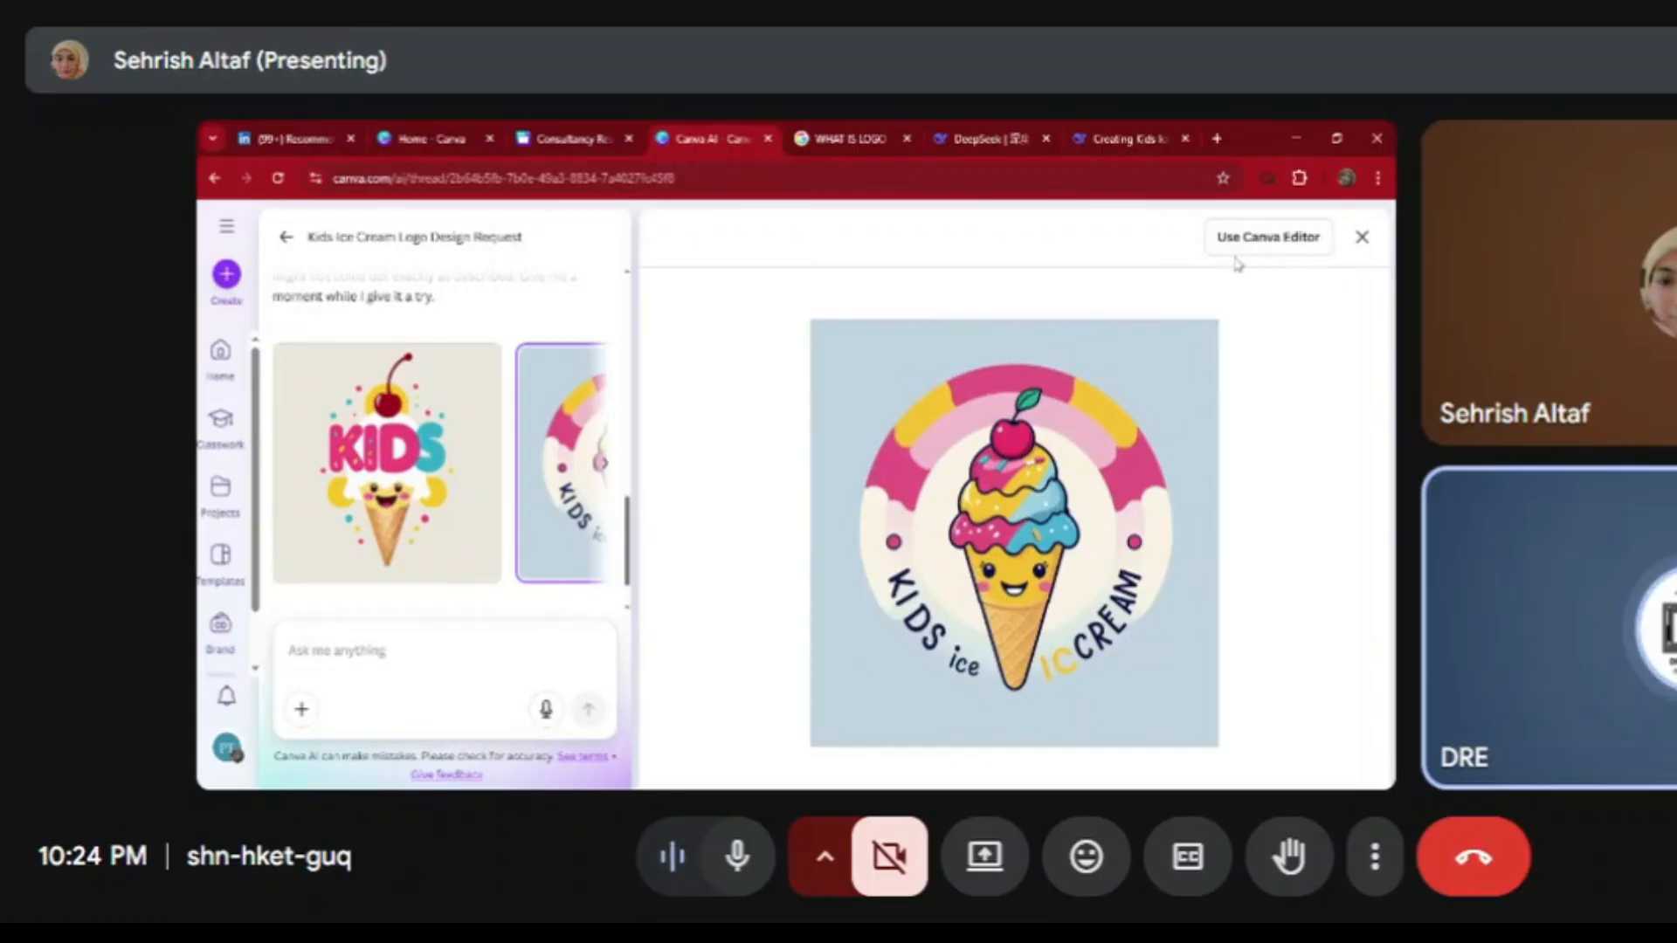
Send Canva AI the follow-up request "logo for kids ice cream bar"
{"action": "left_click", "coordinate": [337, 652]}
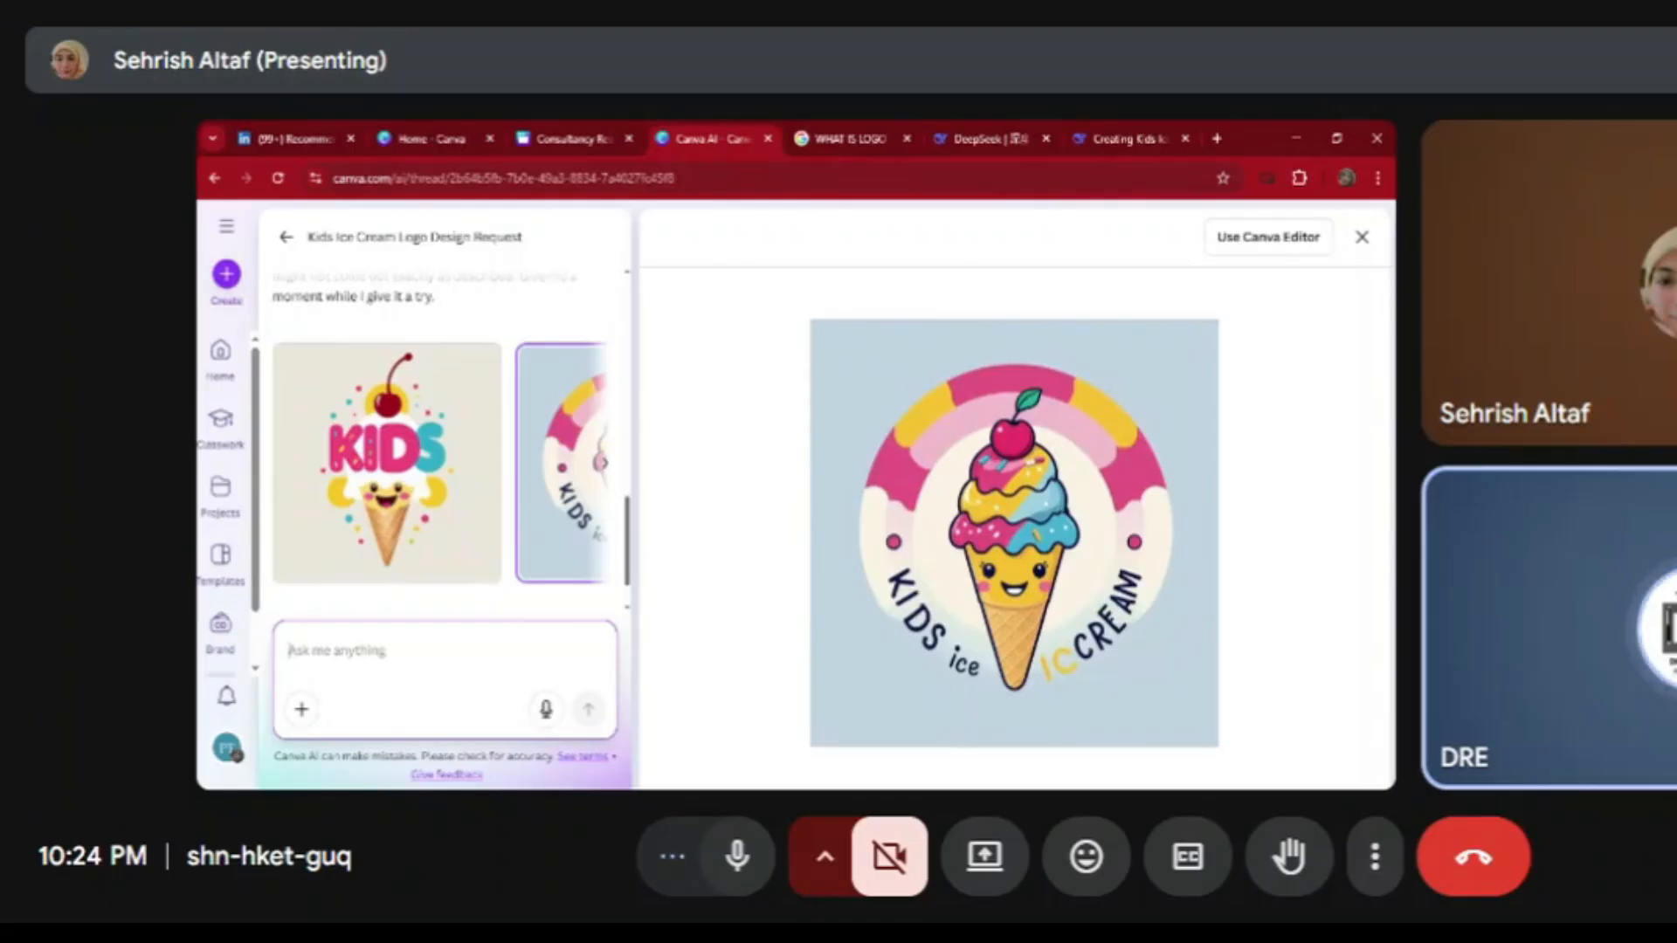
{"action": "type", "text": "Its"}
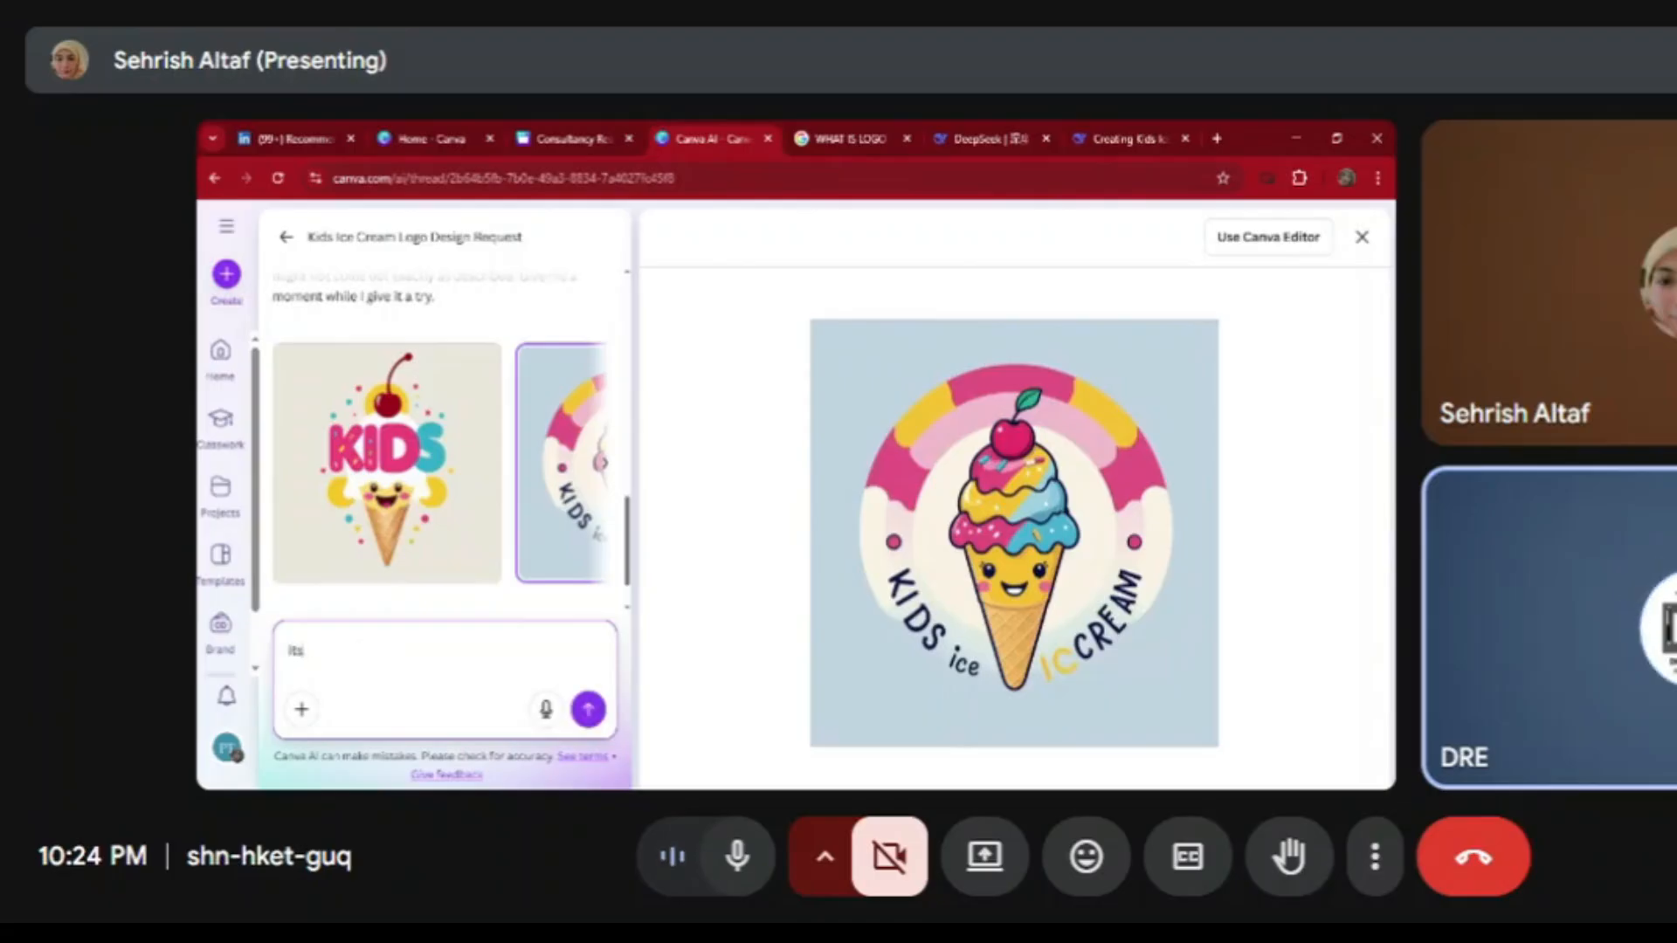
{"action": "key", "text": "BackSpace"}
{"action": "type", "text": "logo"}
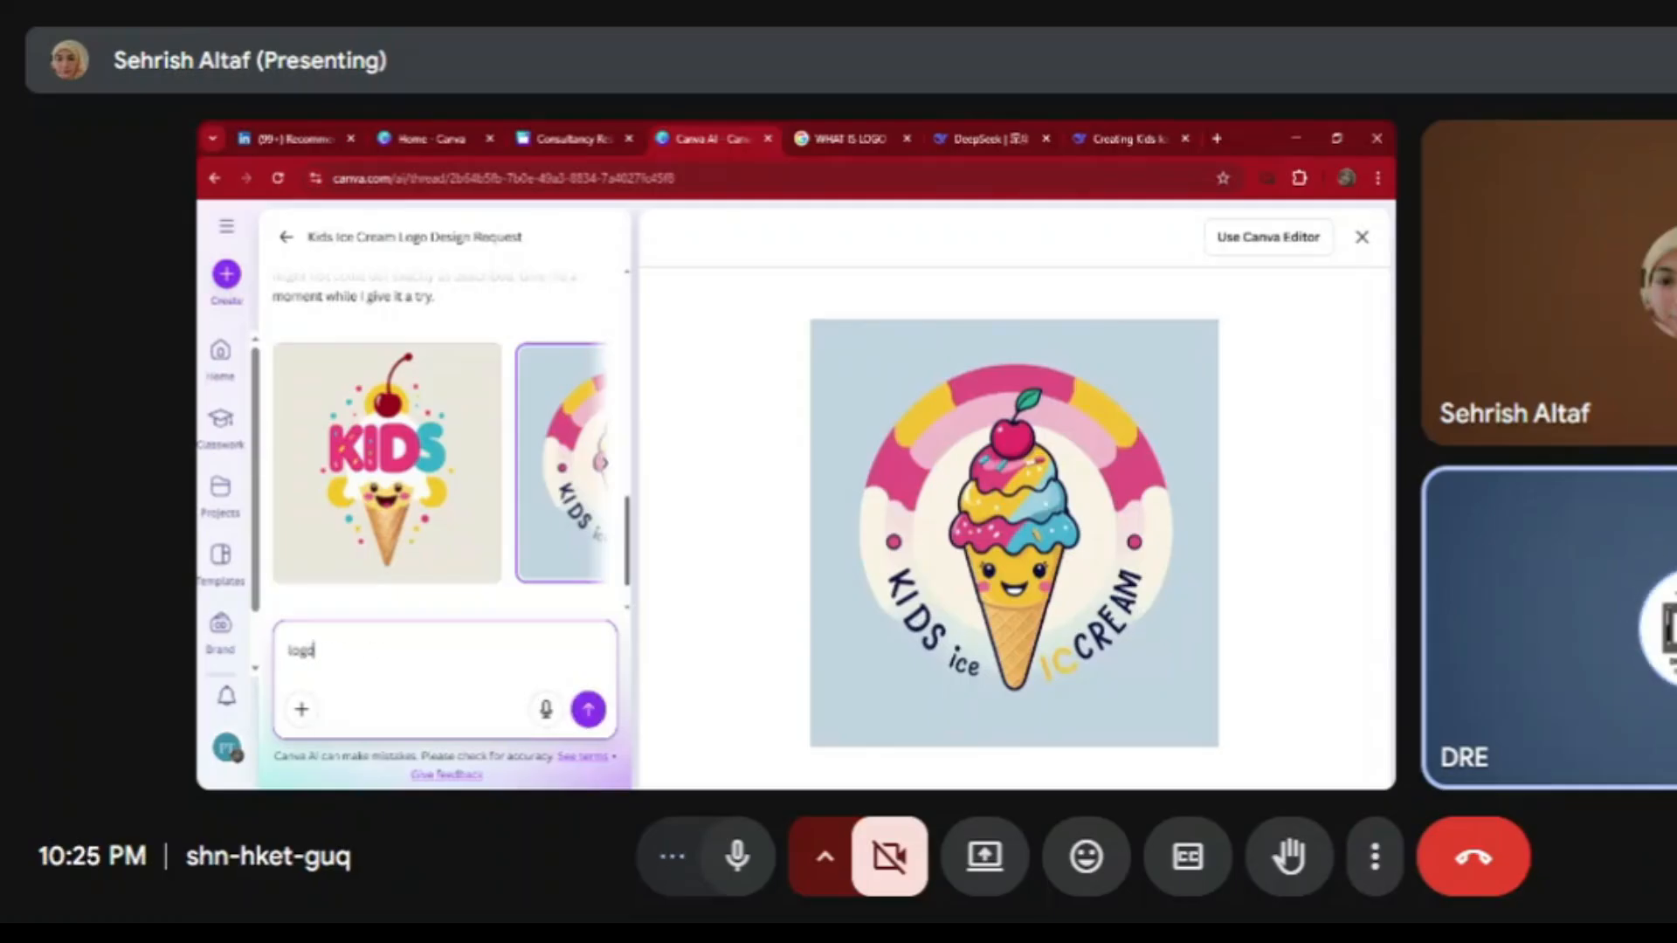
{"action": "type", "text": " for kids ic"}
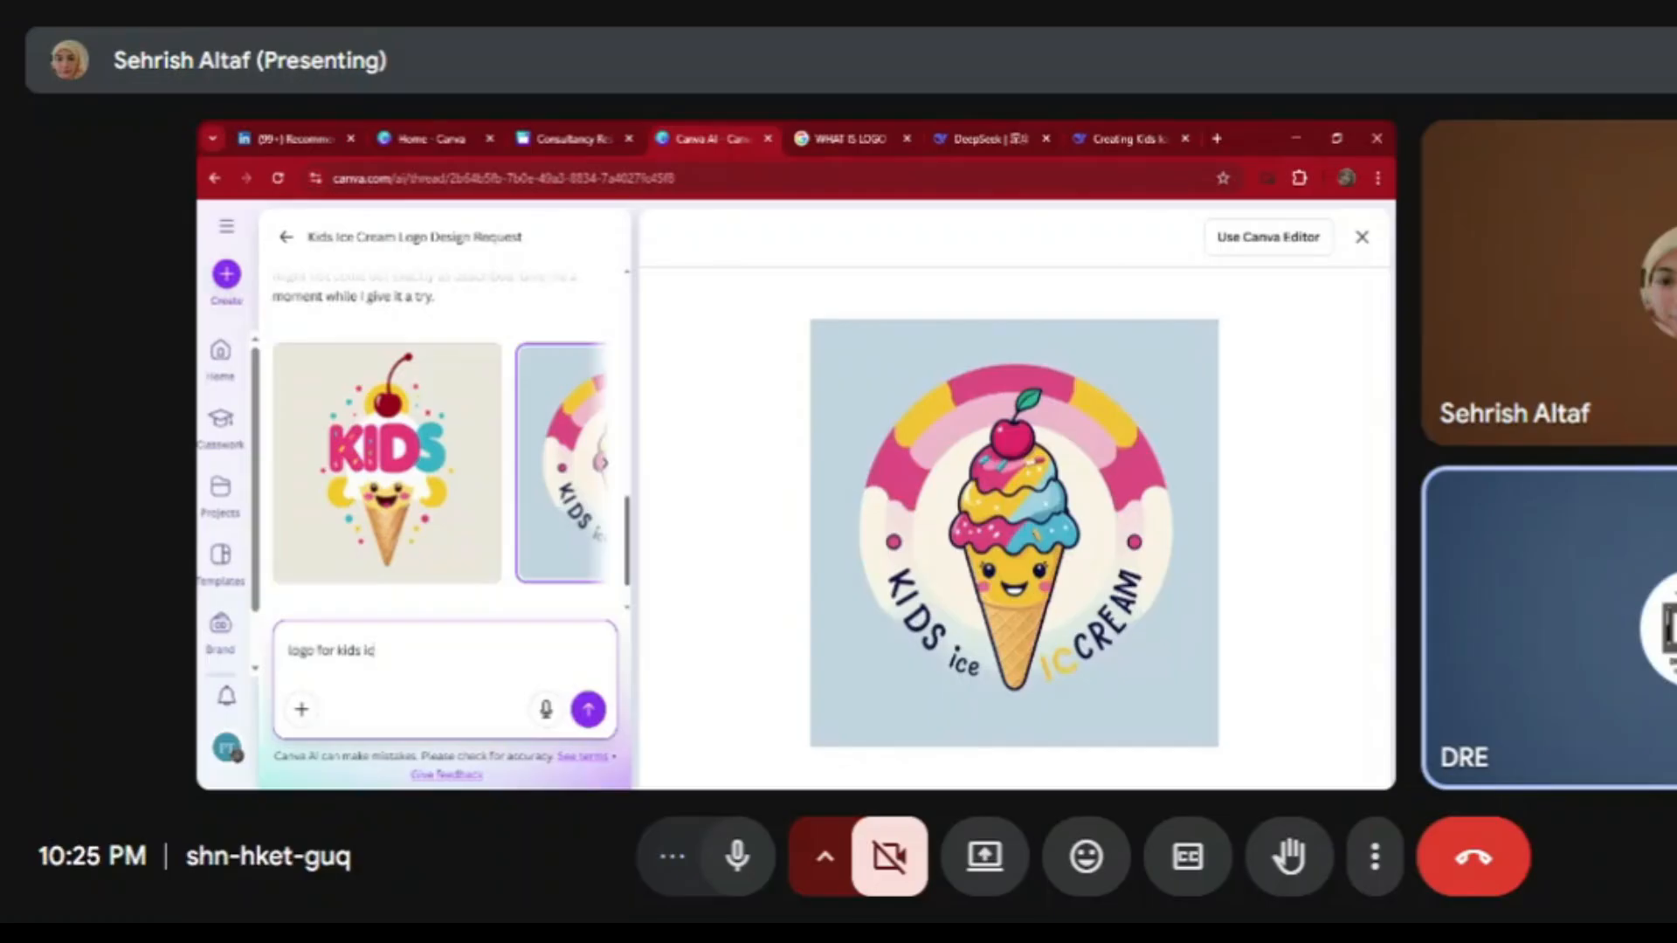
{"action": "type", "text": "e cream bar"}
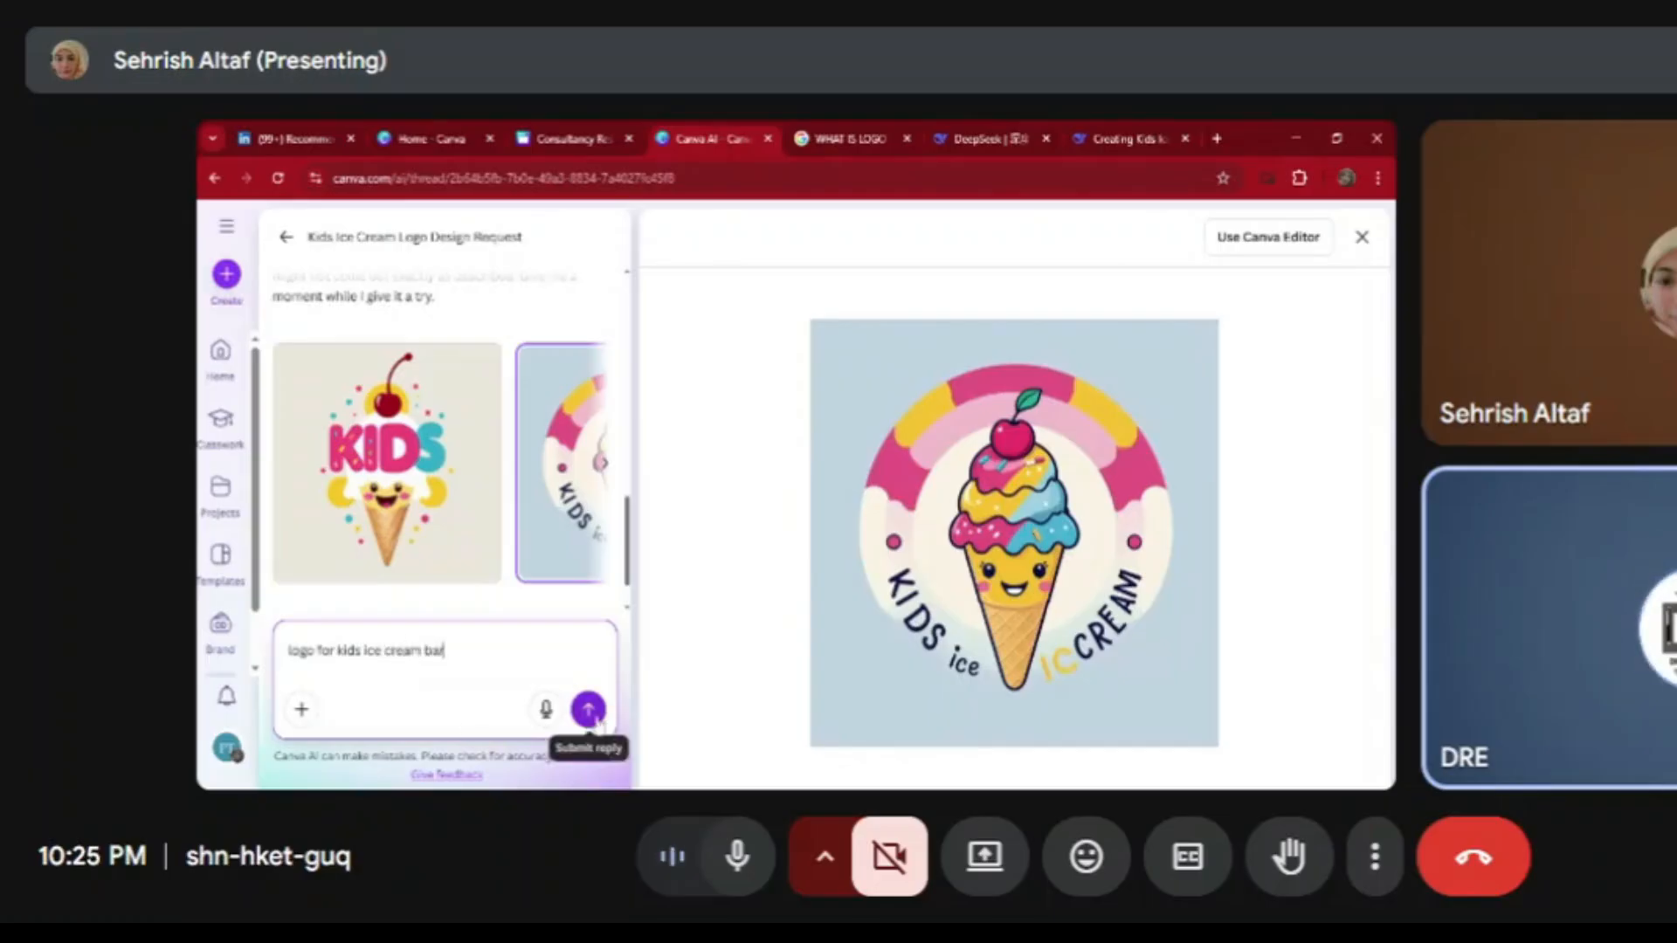
{"action": "left_click", "coordinate": [589, 710]}
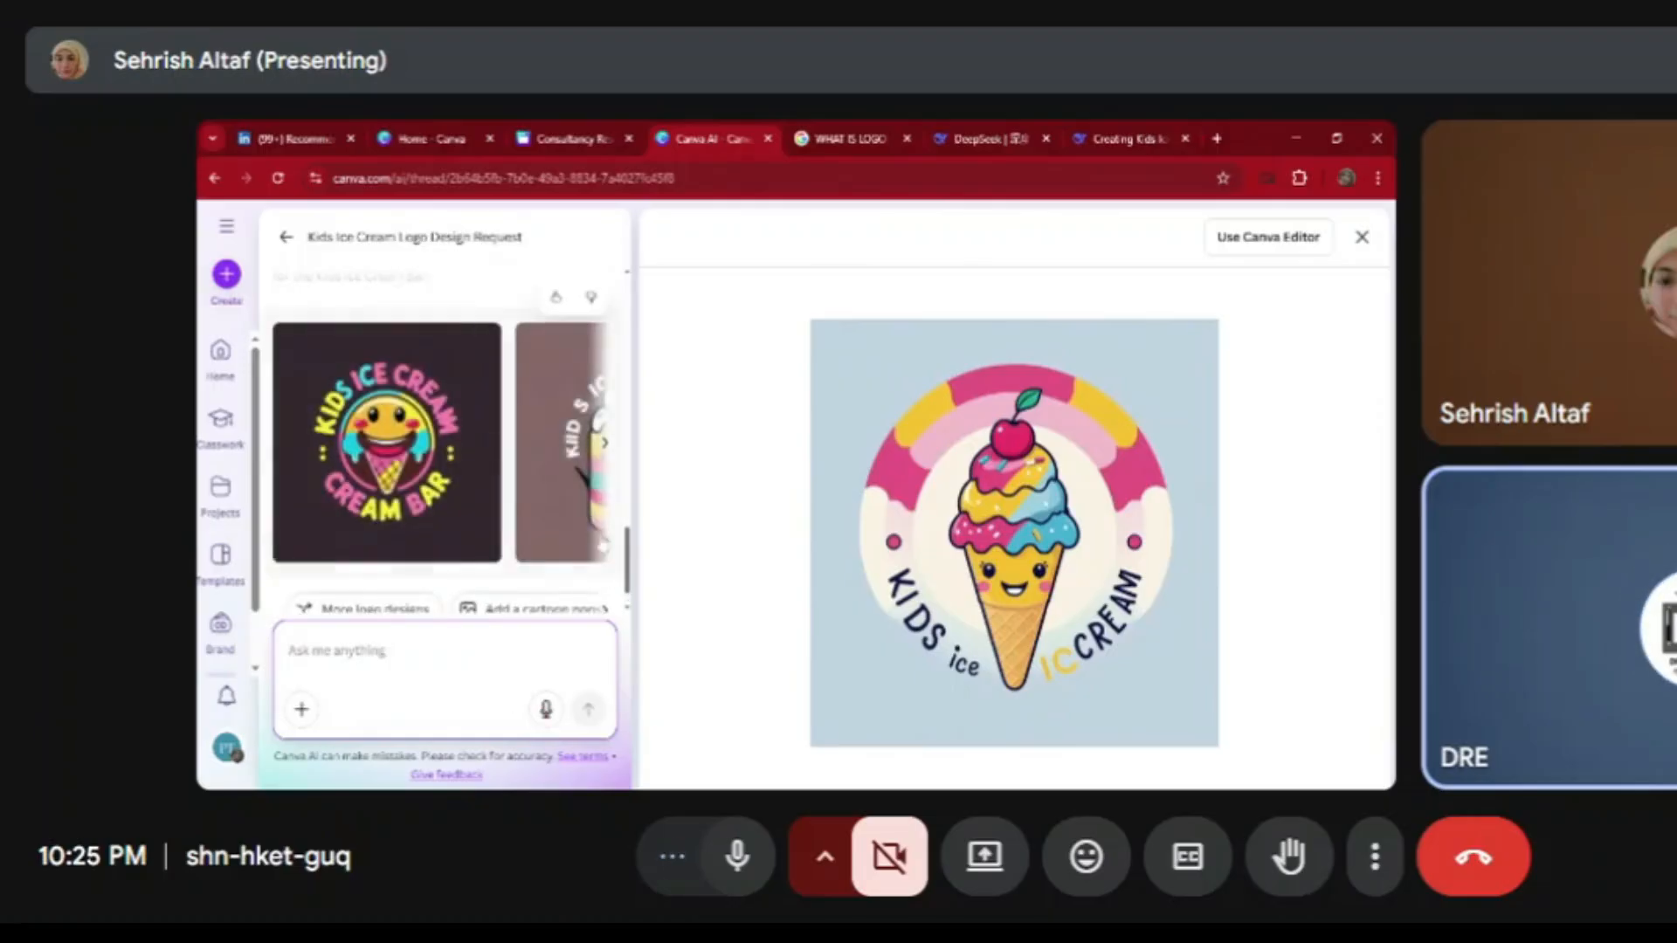
Browse the new logos, choose the multicolor "Kids ice cream BAR" design with the popsicle and open it in the Canva Editor
{"action": "left_click", "coordinate": [606, 443]}
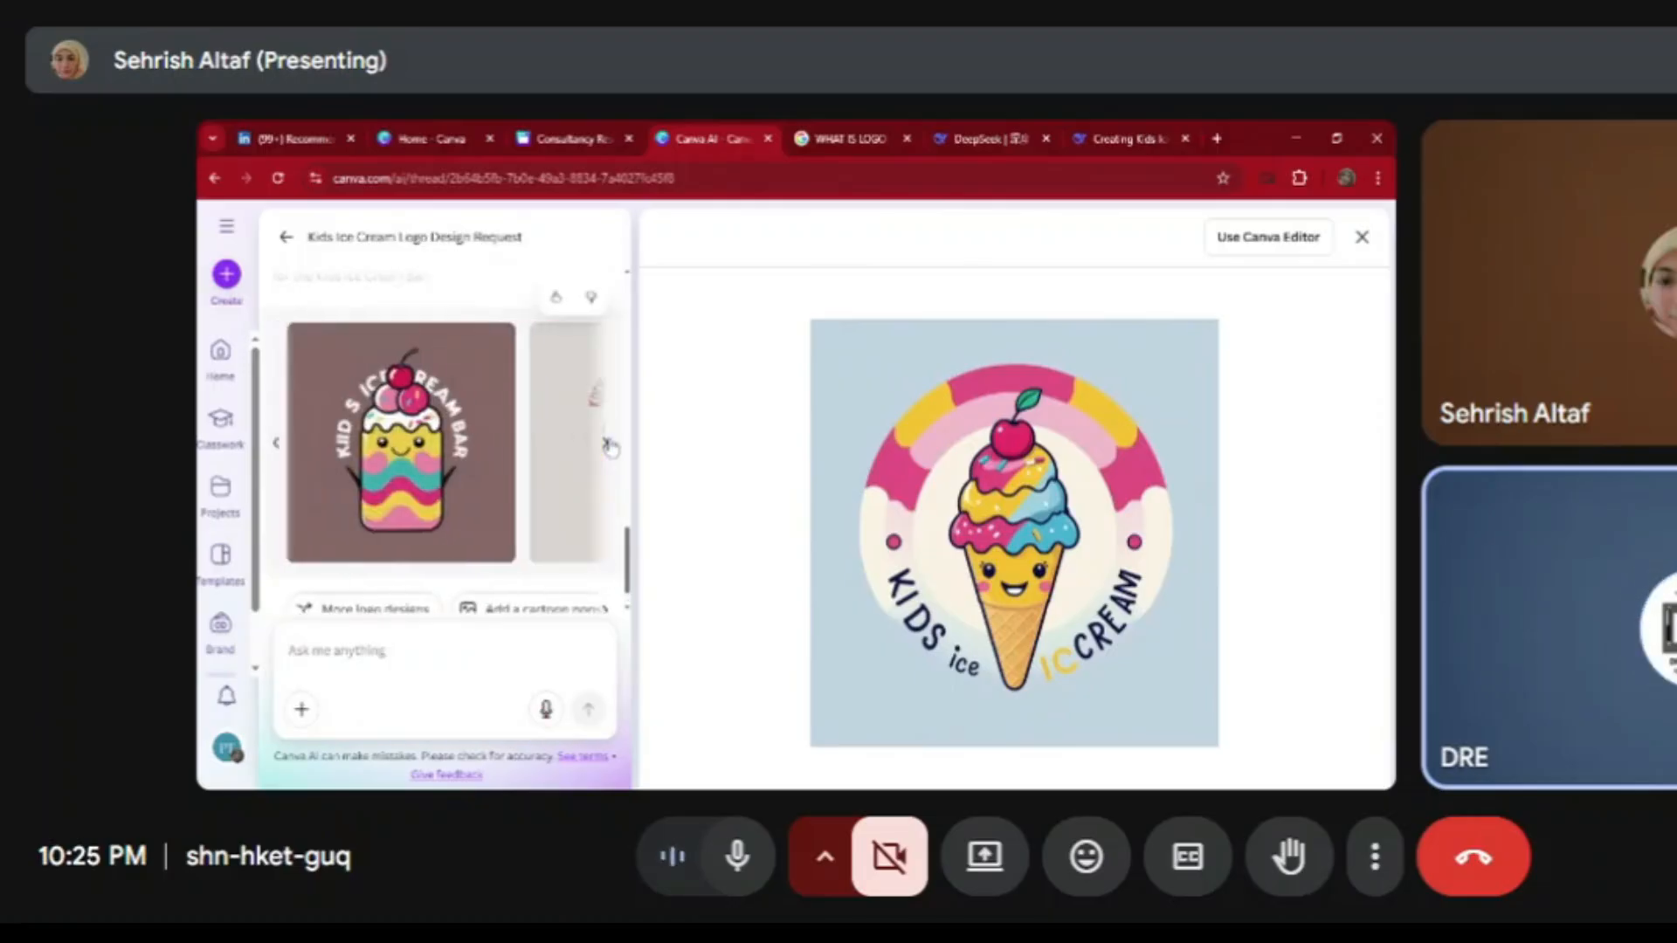
{"action": "left_click", "coordinate": [608, 445]}
{"action": "left_click", "coordinate": [608, 445]}
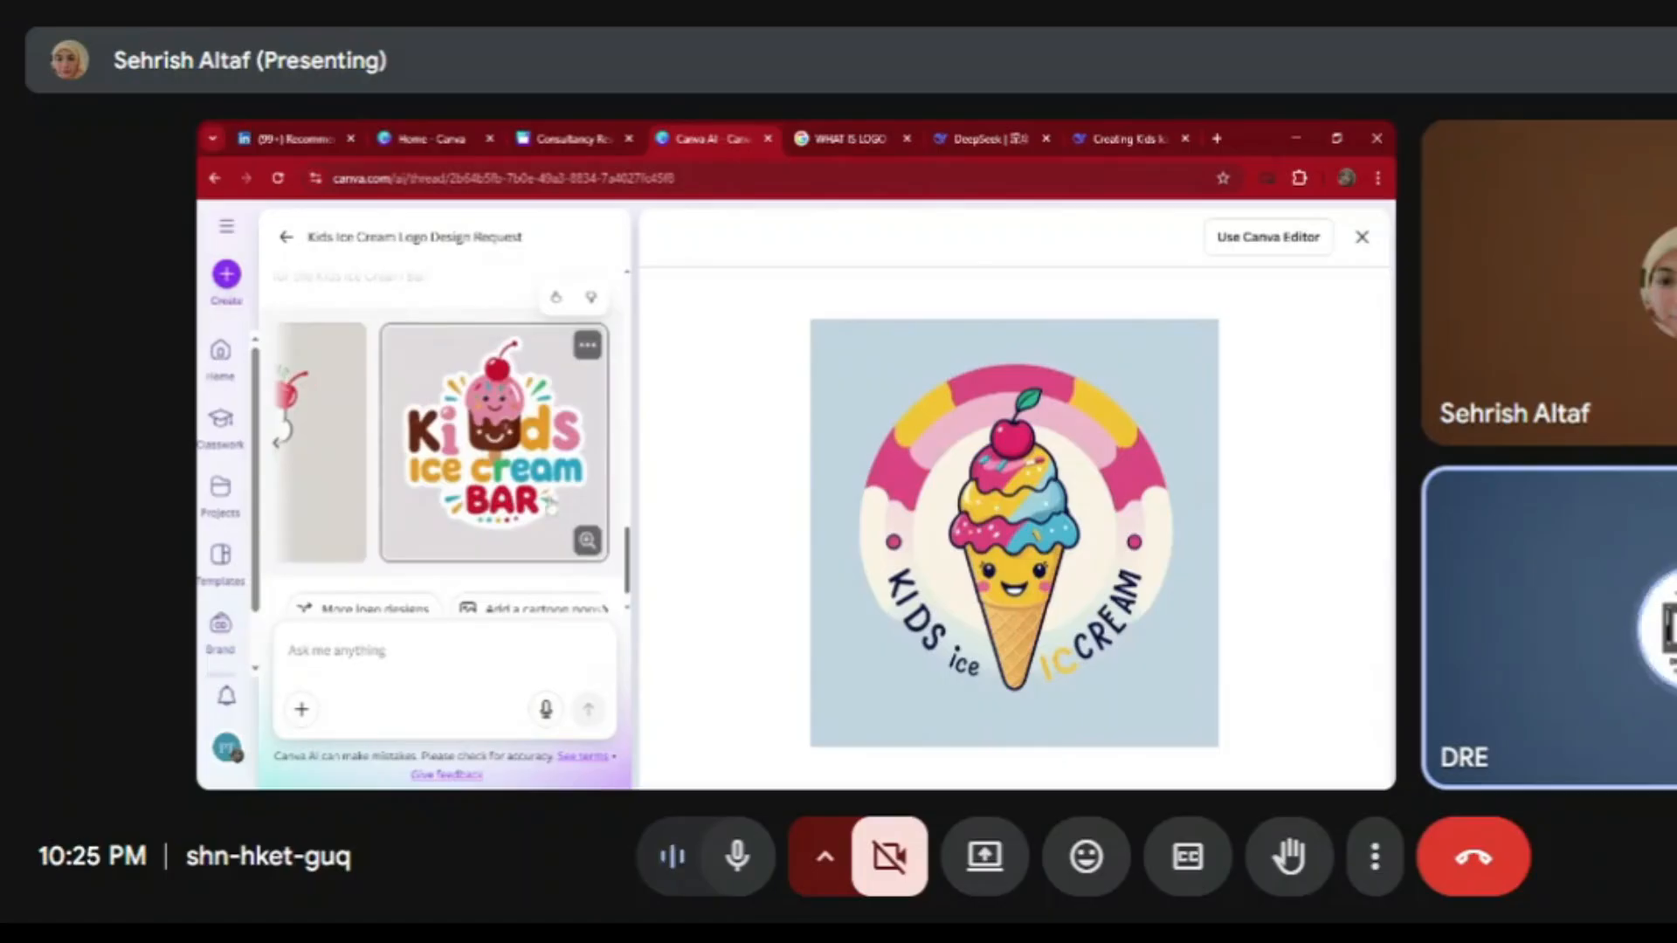
{"action": "left_click", "coordinate": [489, 520]}
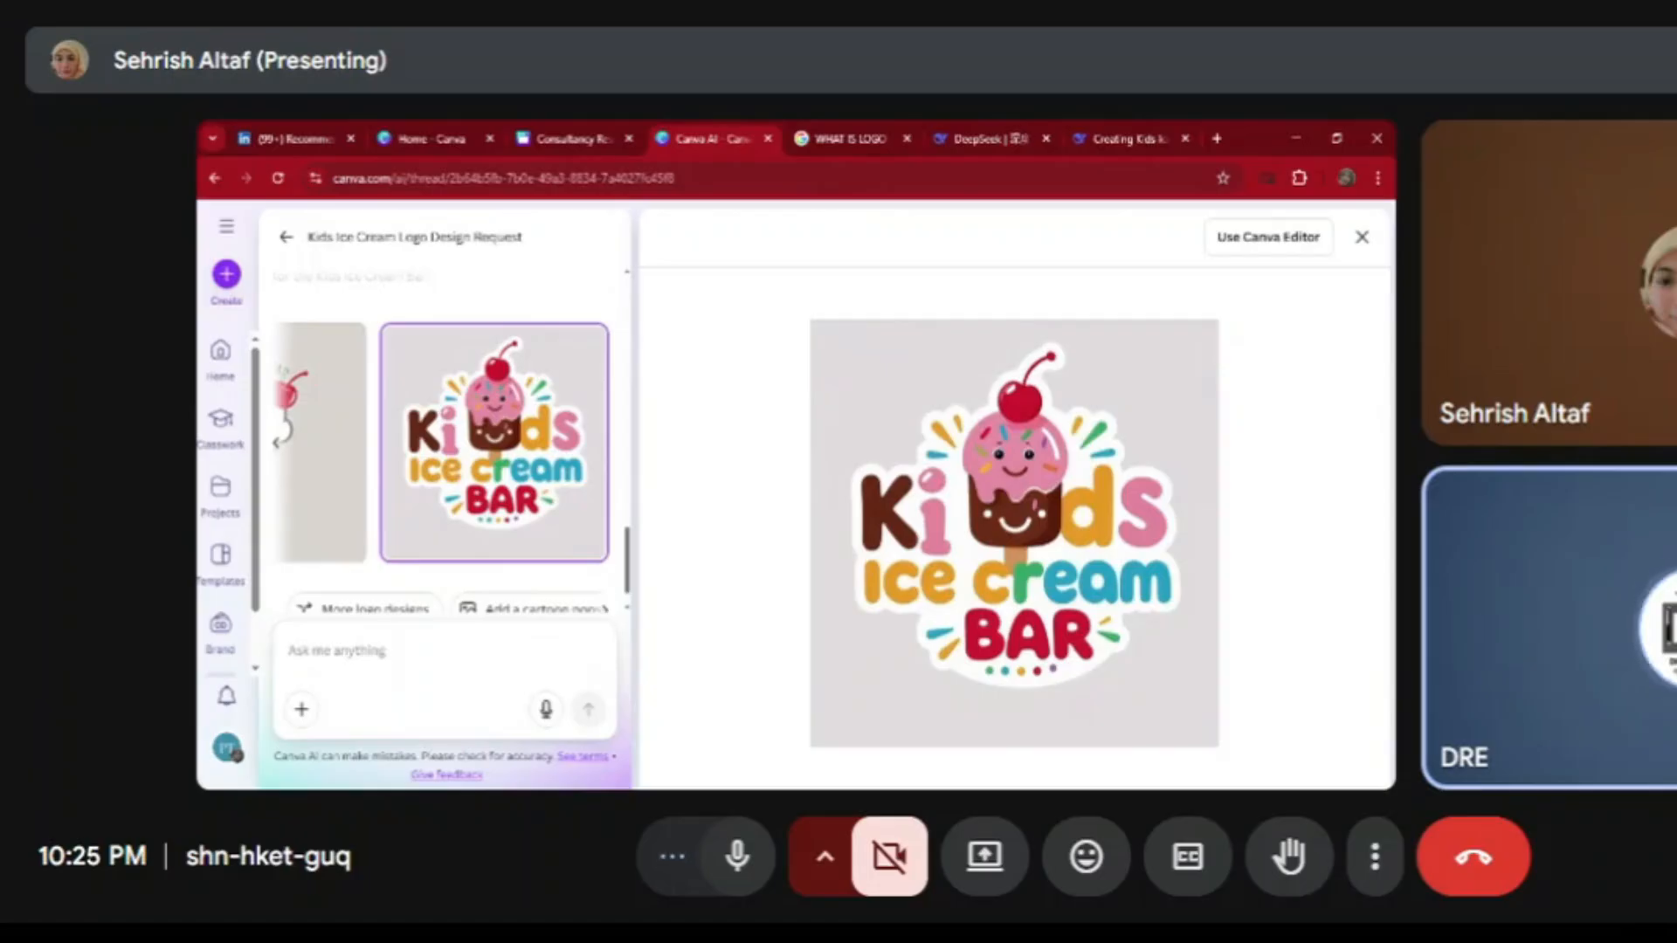
{"action": "left_click", "coordinate": [1275, 242]}
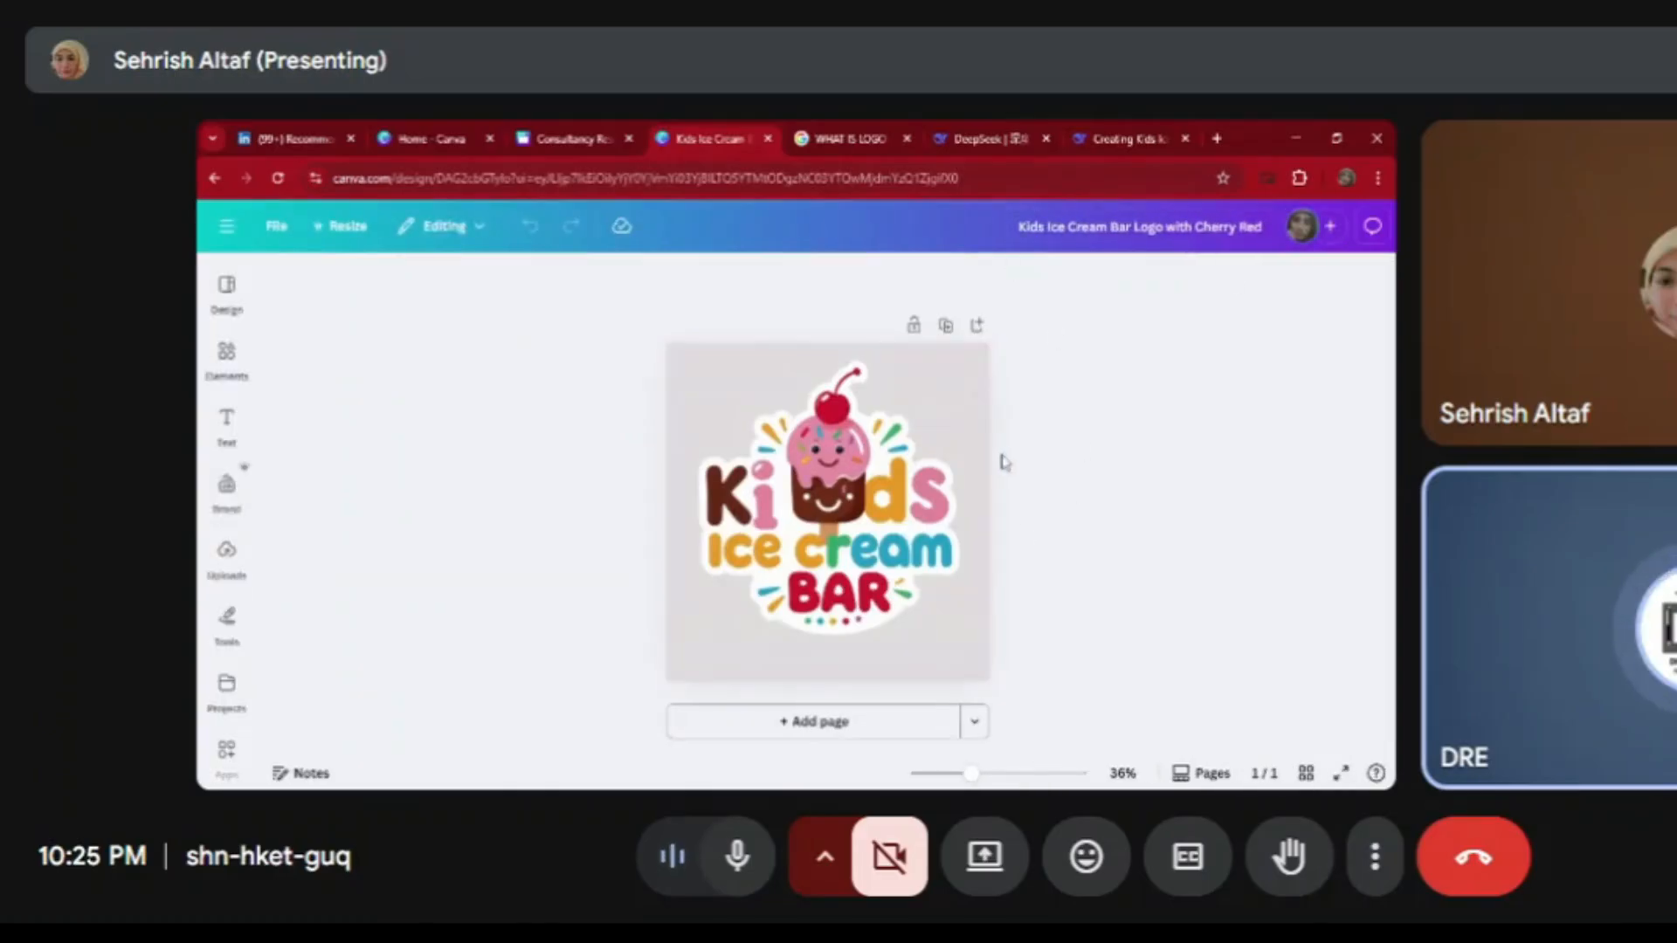
Examine the Ask Canva suggestions and the image editing options for the logo image, closing each one again
{"action": "left_click", "coordinate": [807, 482]}
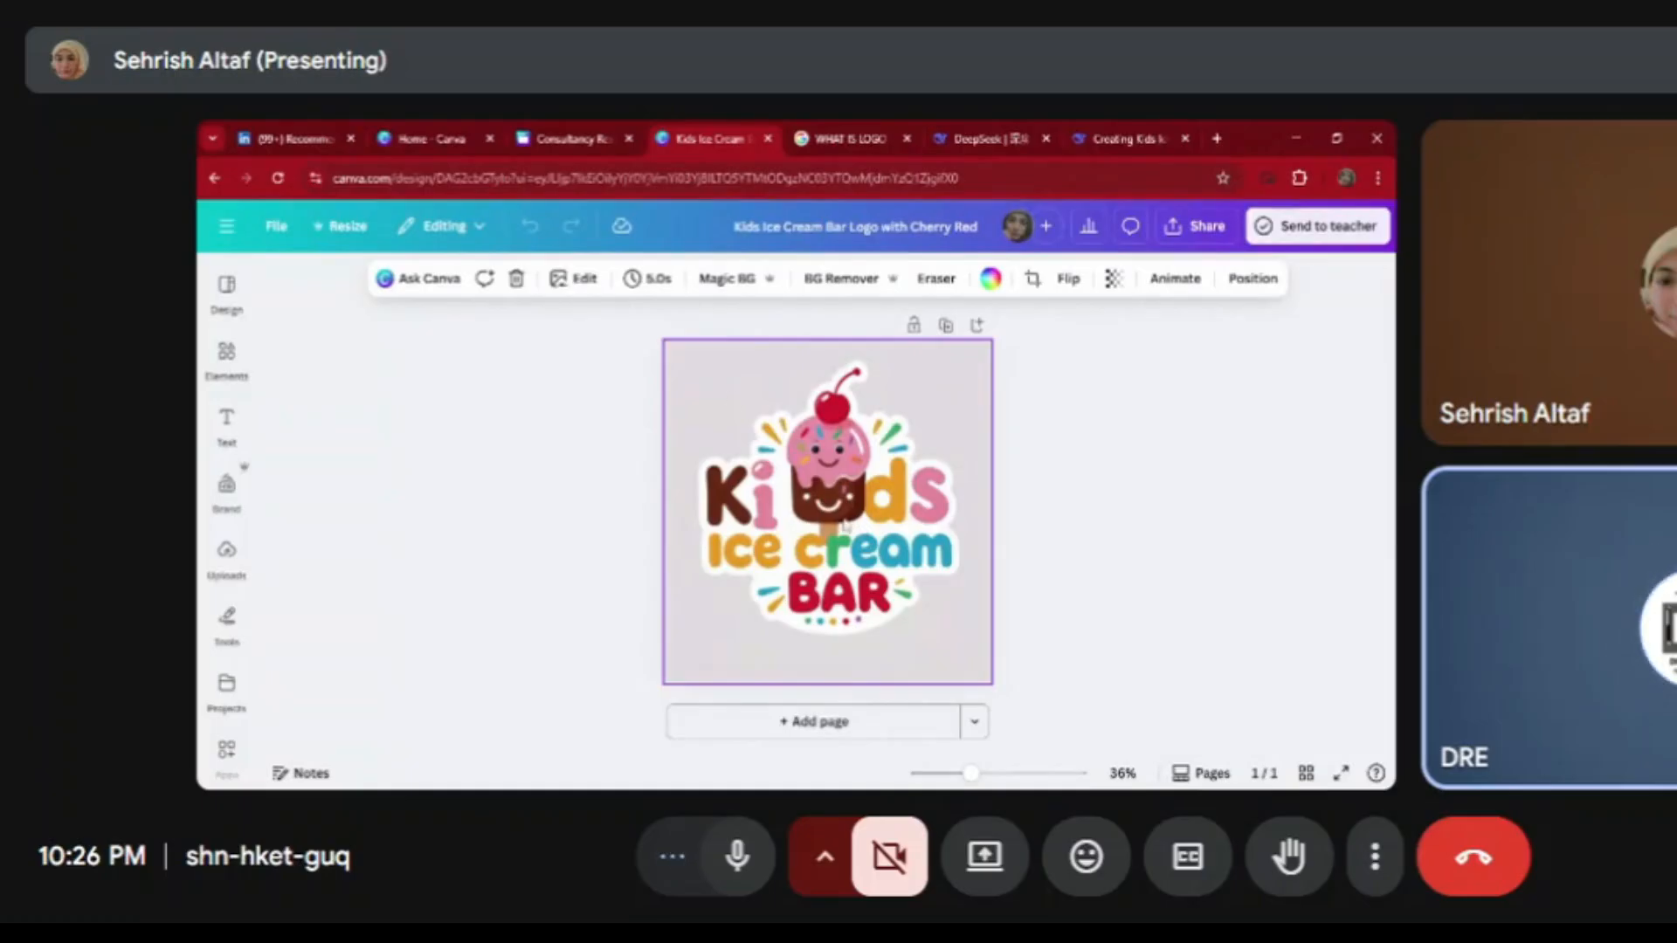
{"action": "left_click", "coordinate": [431, 279]}
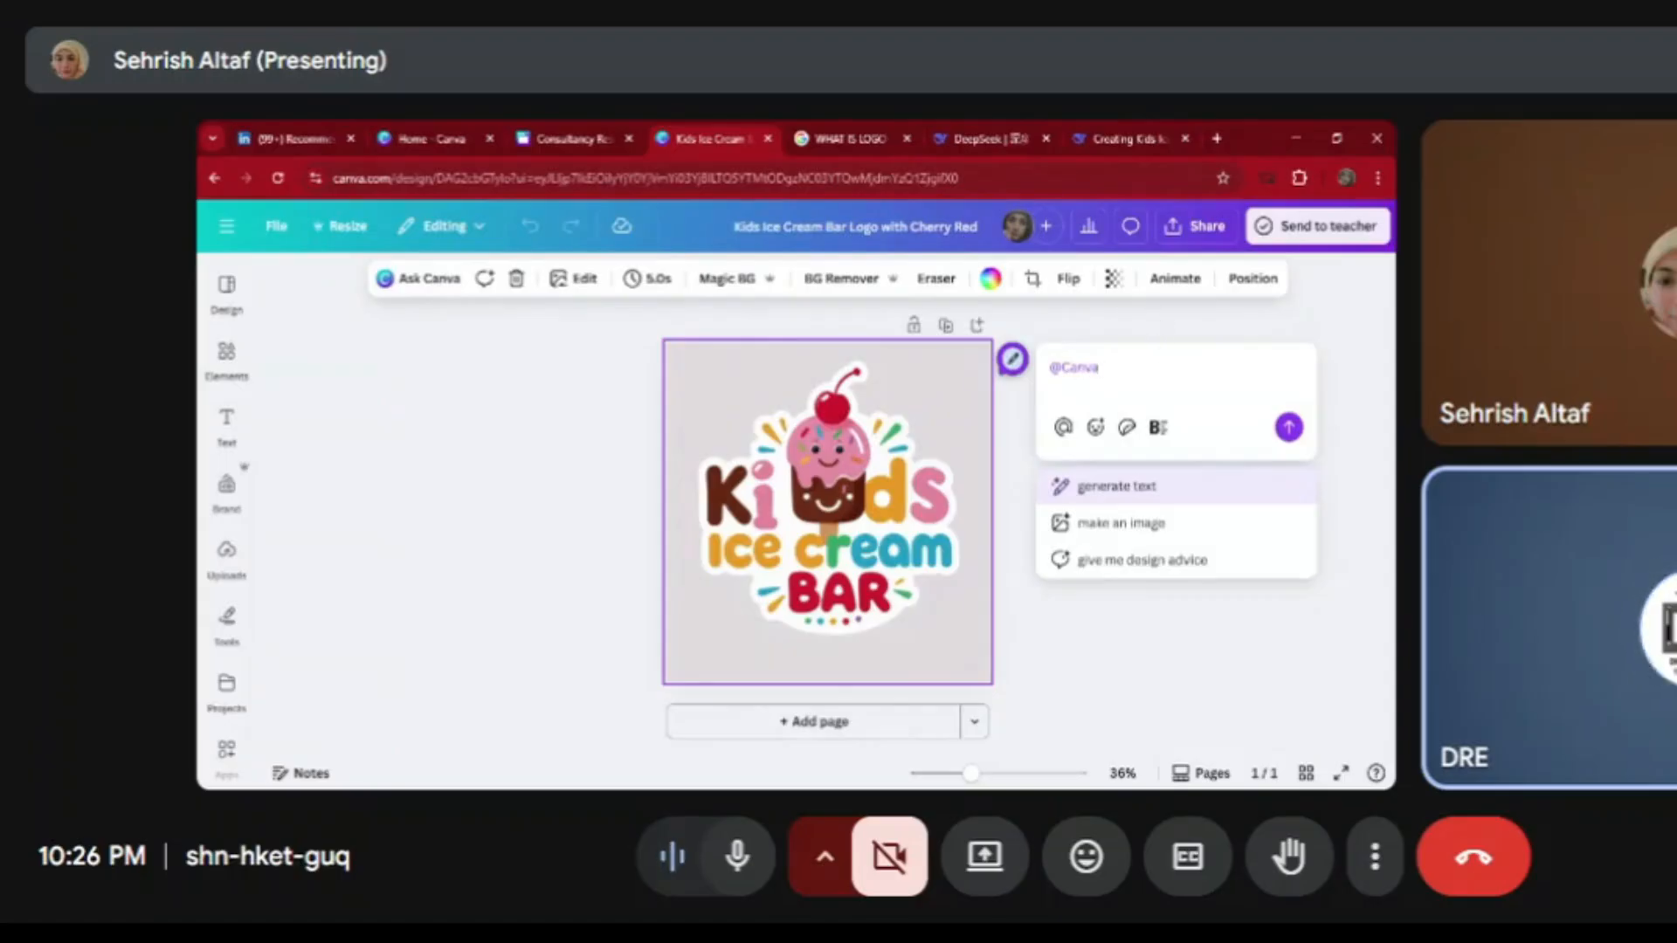
{"action": "left_click", "coordinate": [528, 443]}
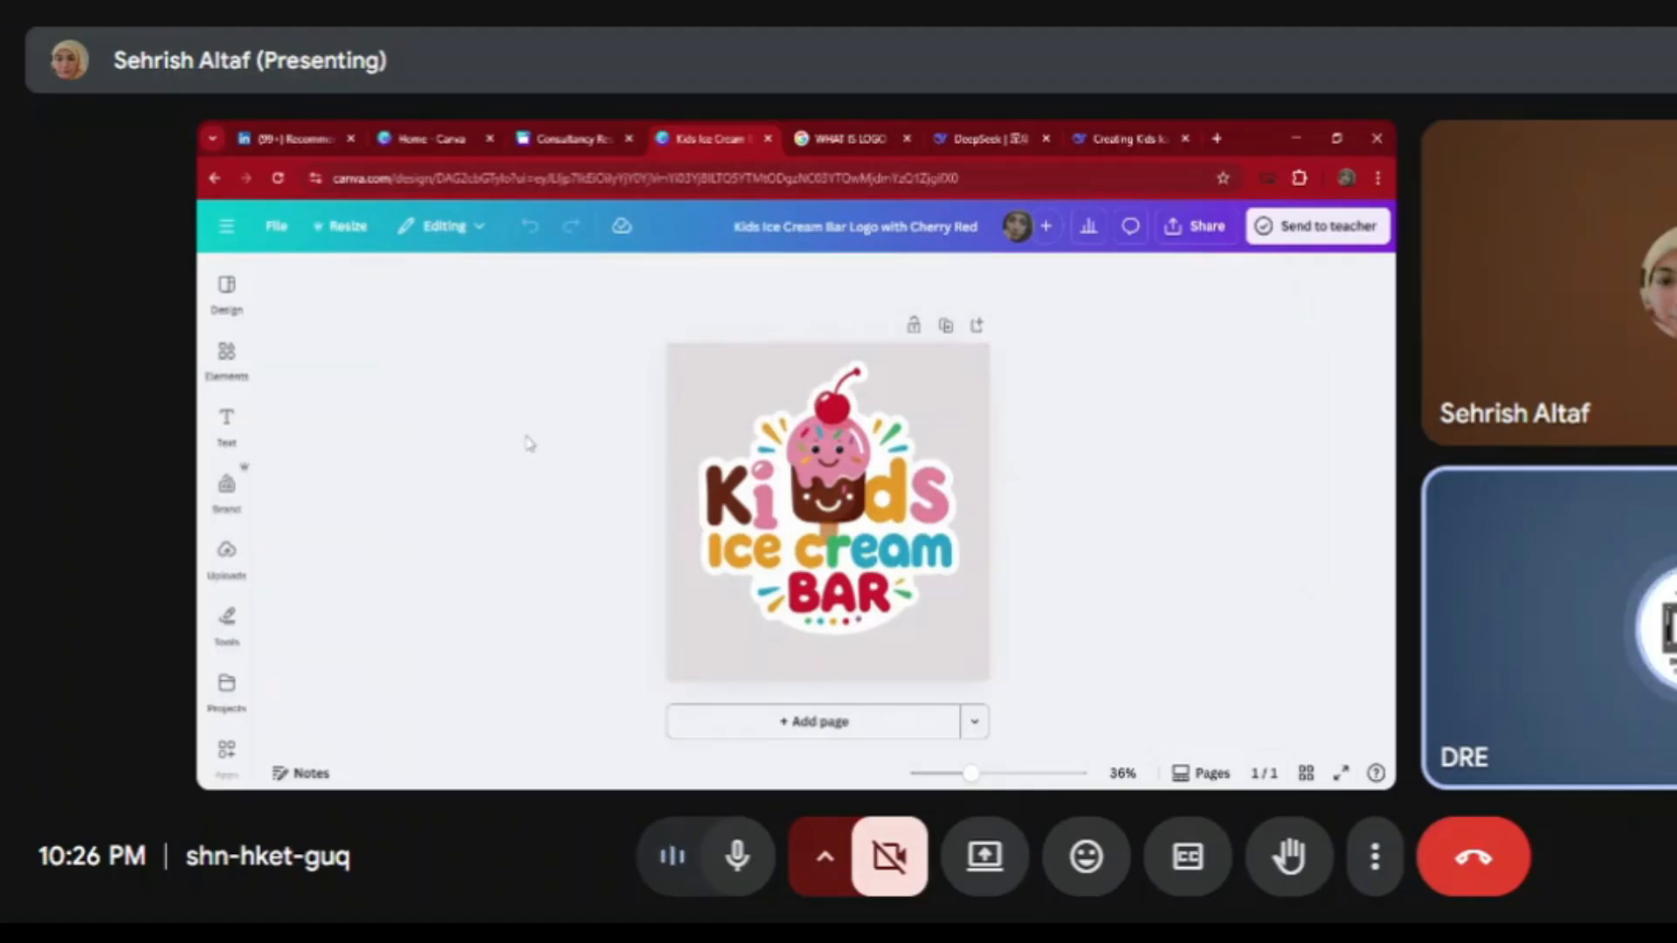
{"action": "left_click", "coordinate": [727, 376]}
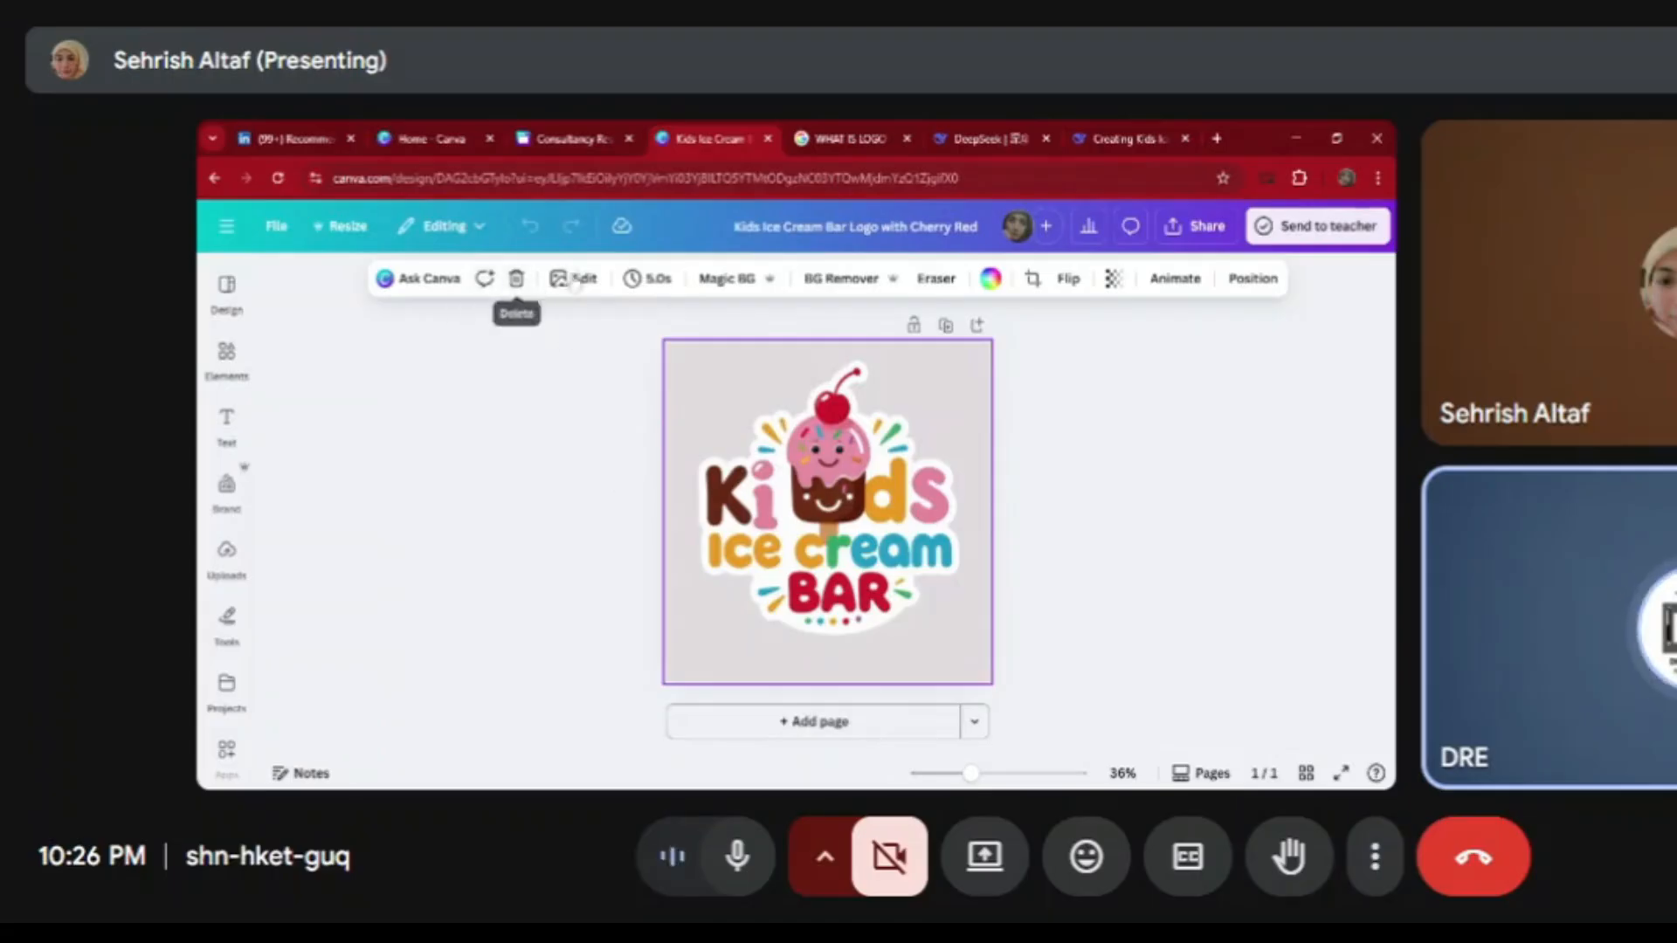
{"action": "left_click", "coordinate": [585, 279]}
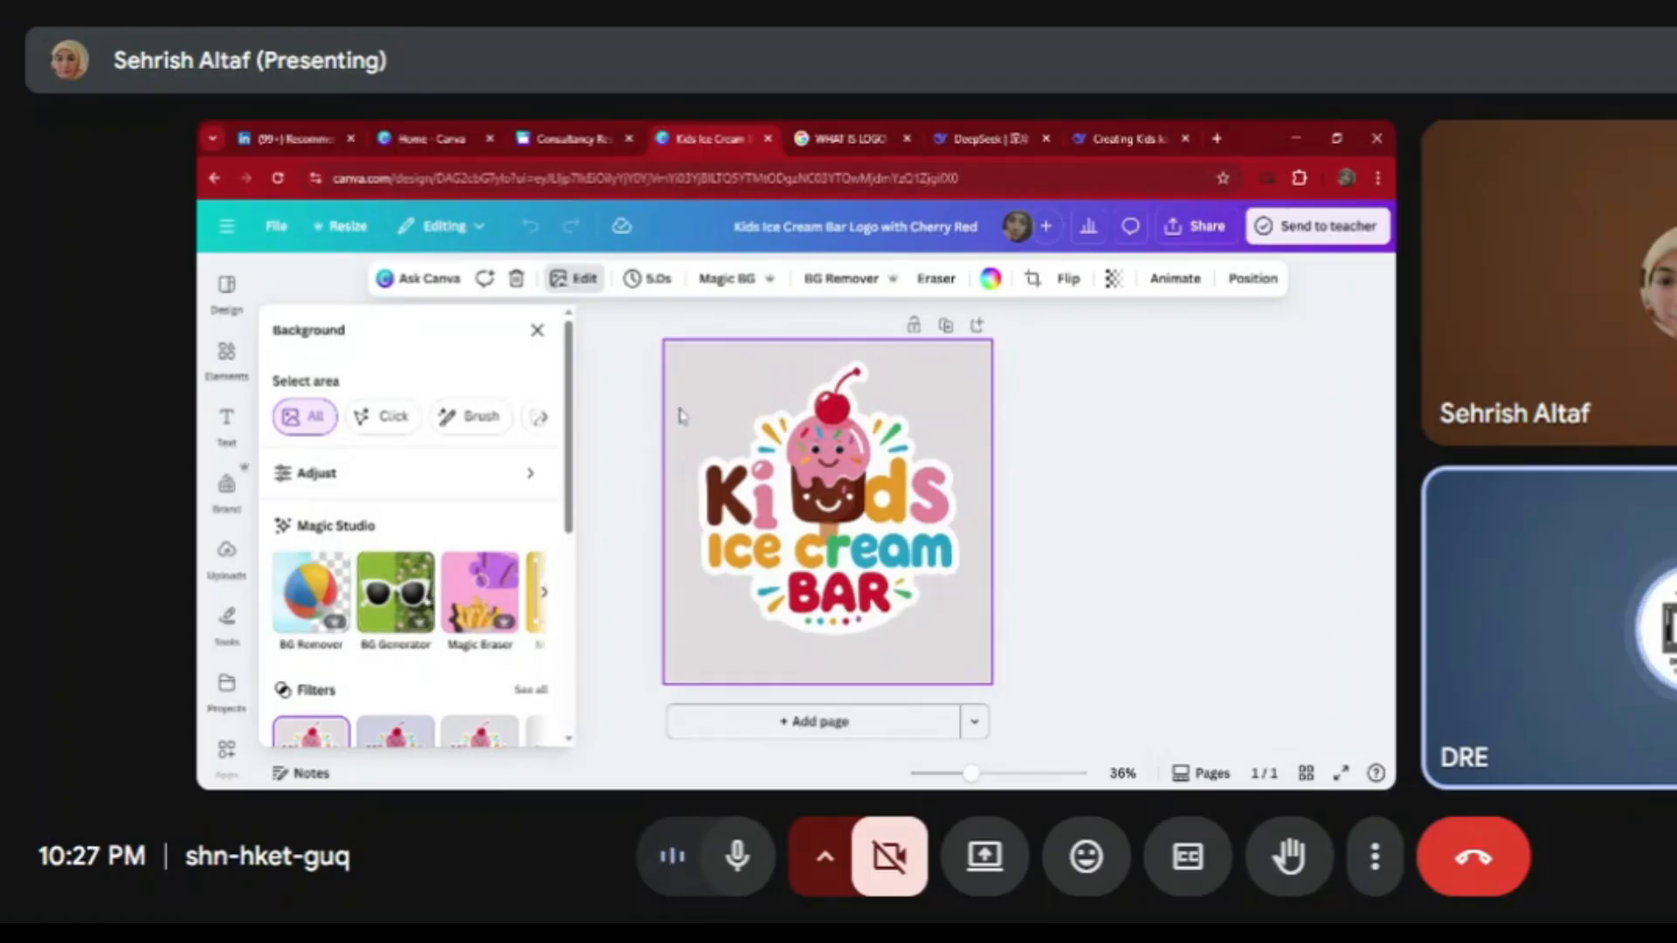
{"action": "left_click", "coordinate": [1153, 399]}
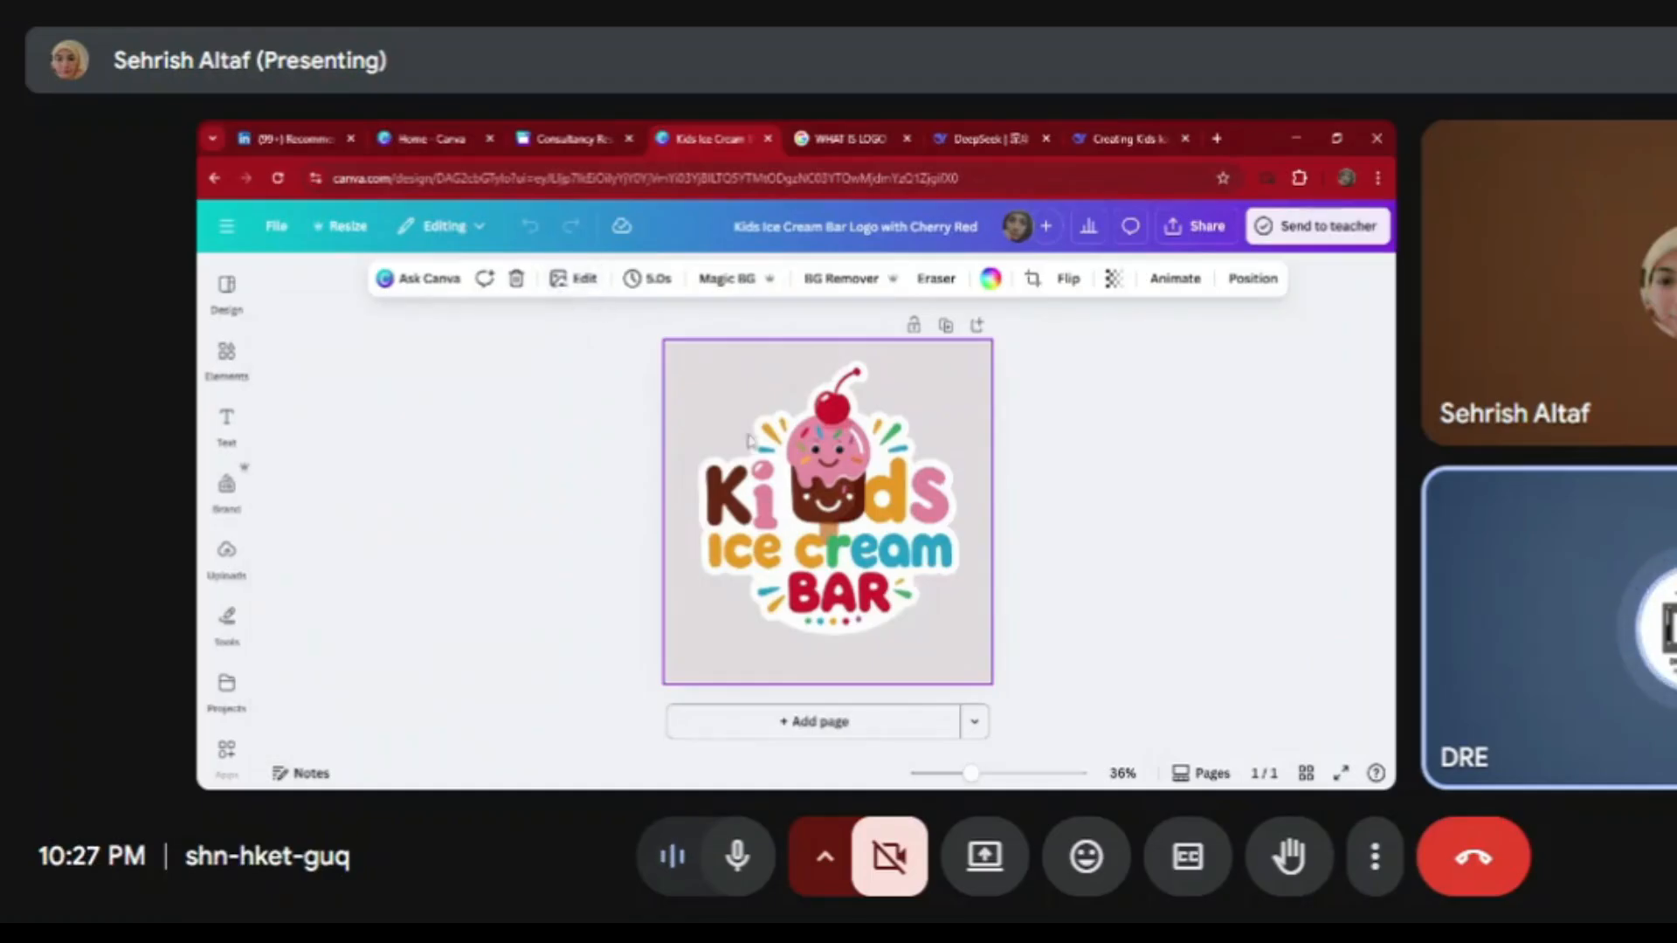
Examine the logo image's timing setting and the available eraser tools, closing each one again
{"action": "left_click", "coordinate": [647, 280]}
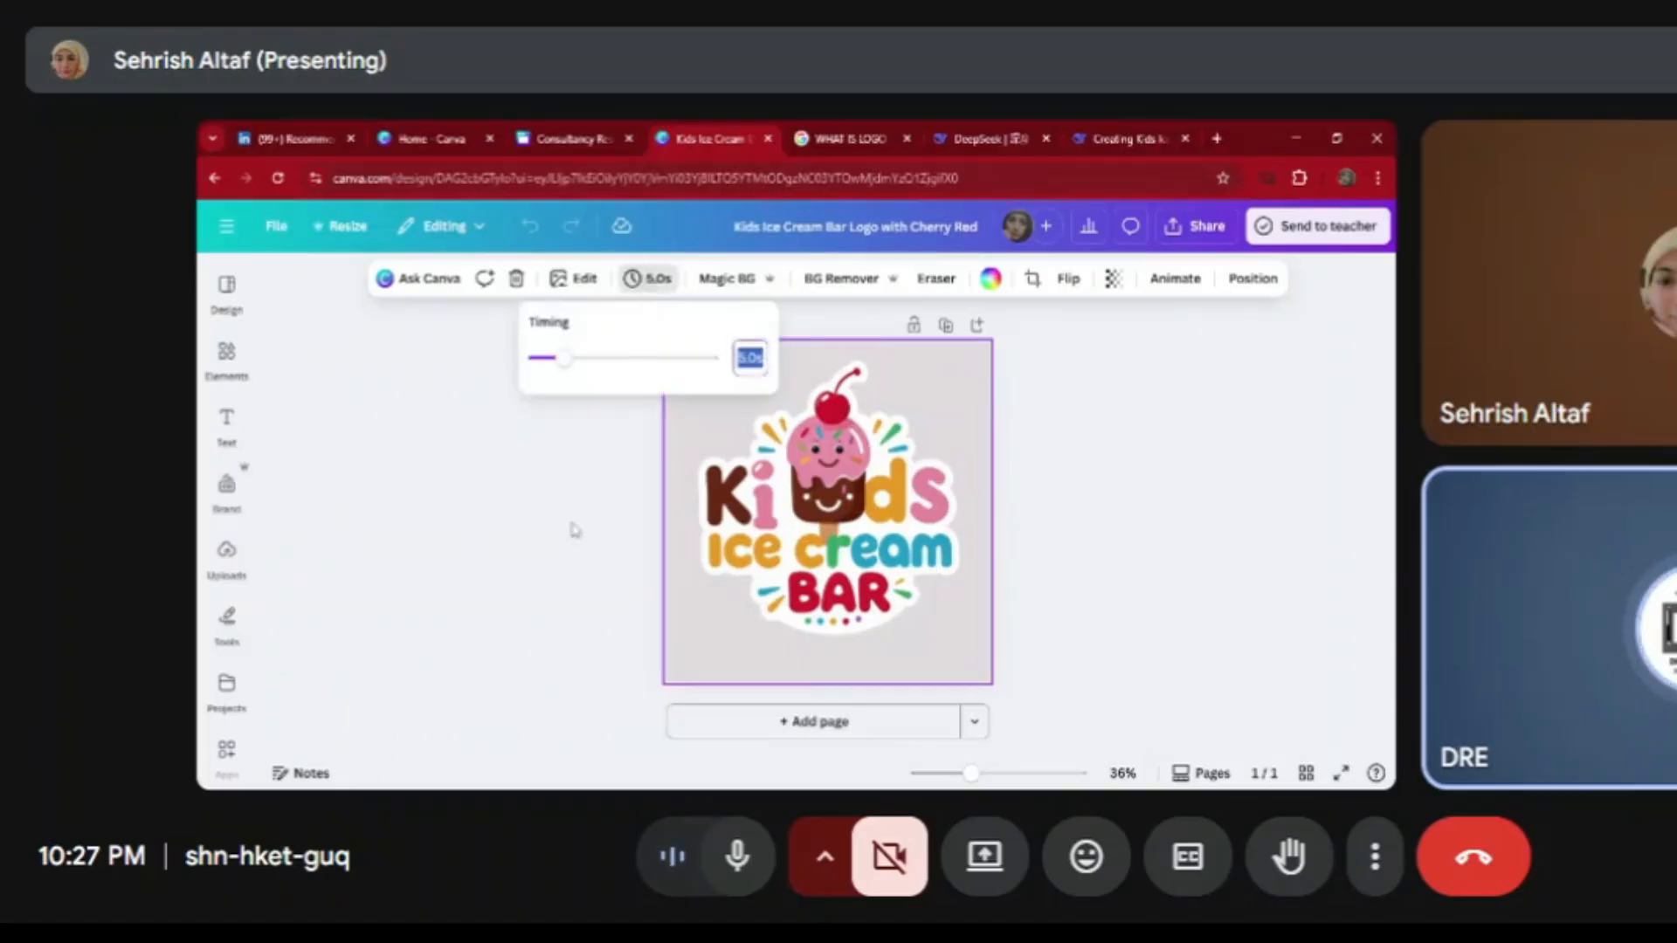
{"action": "key", "text": "Escape"}
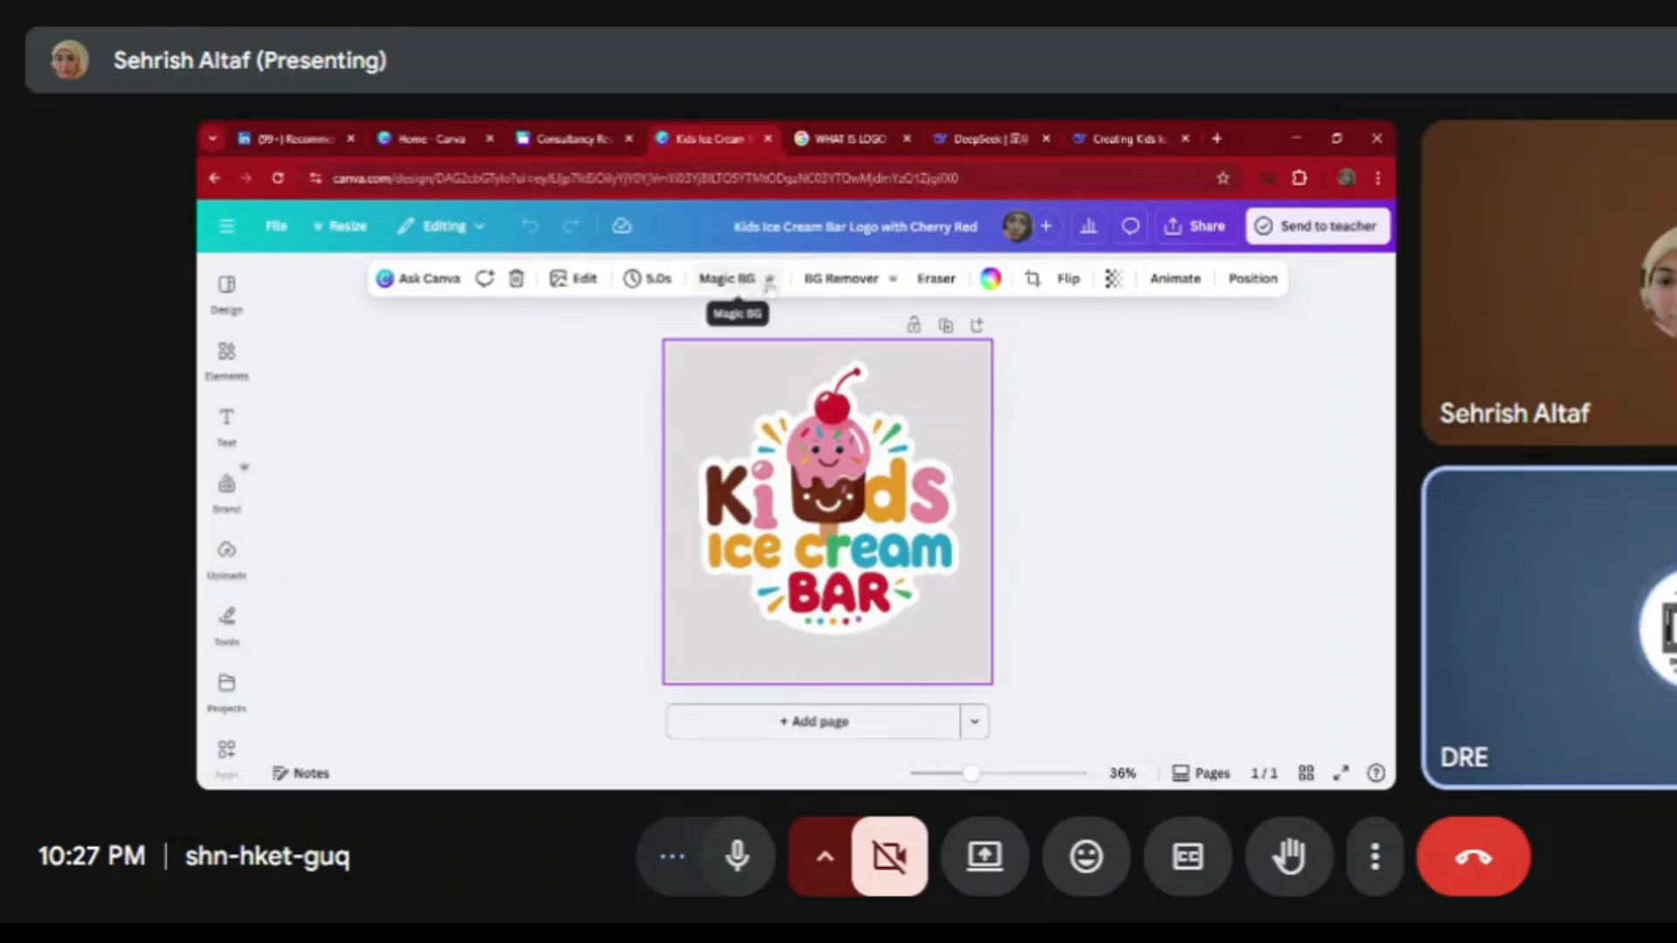
{"action": "left_click", "coordinate": [930, 291]}
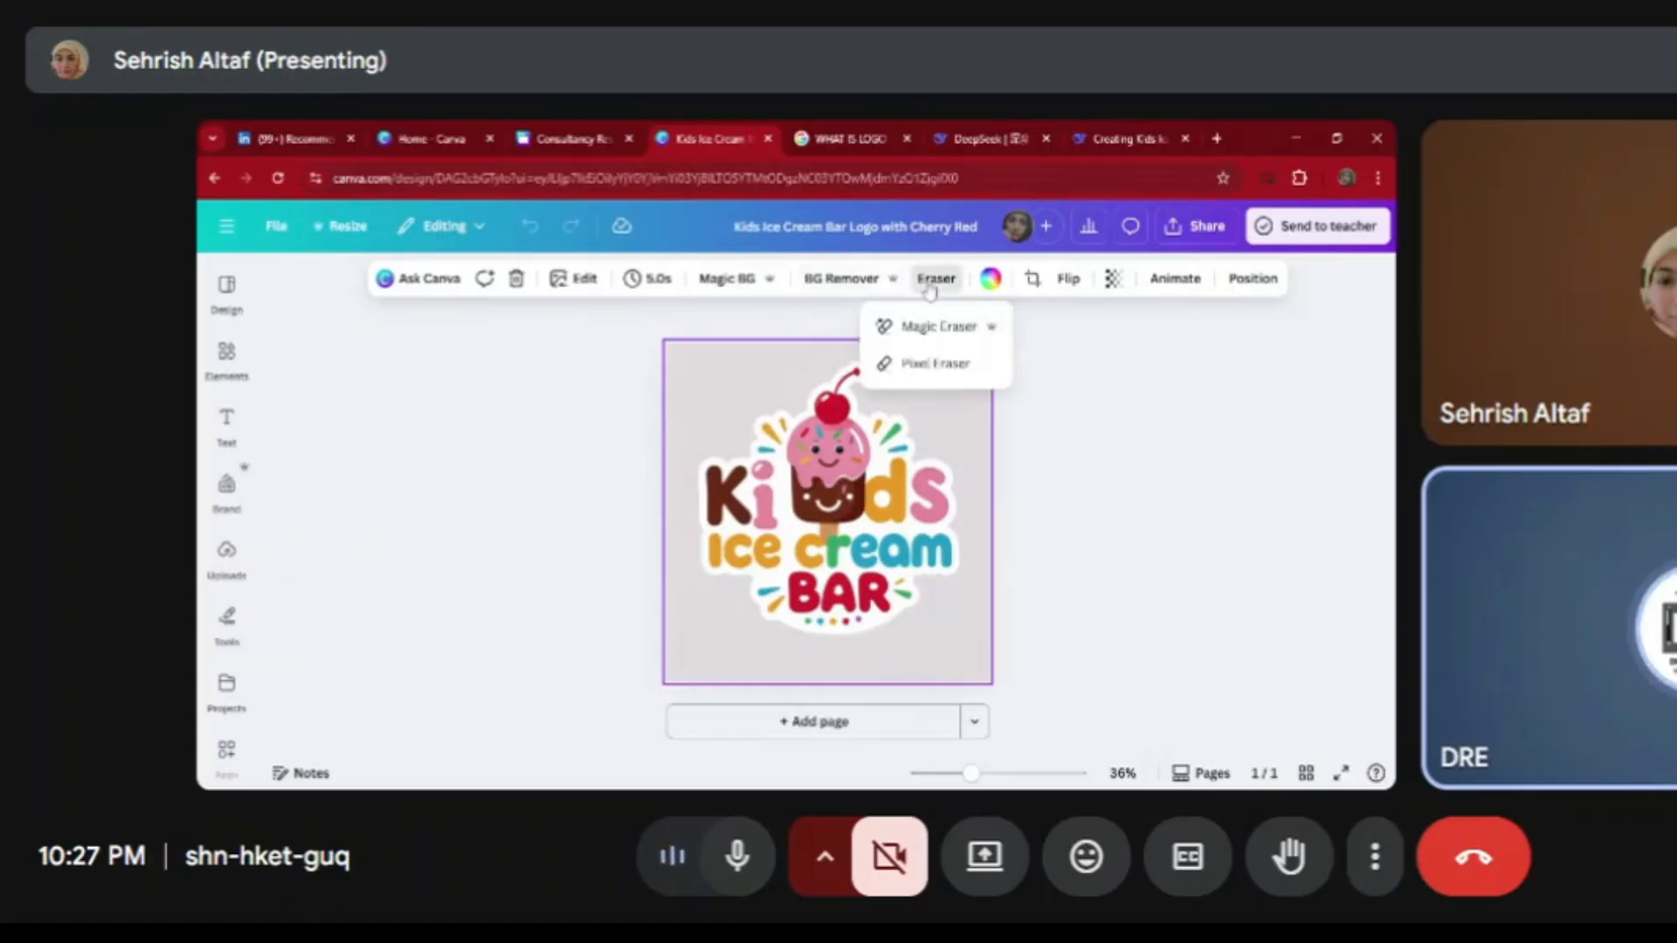
{"action": "left_click", "coordinate": [1042, 407]}
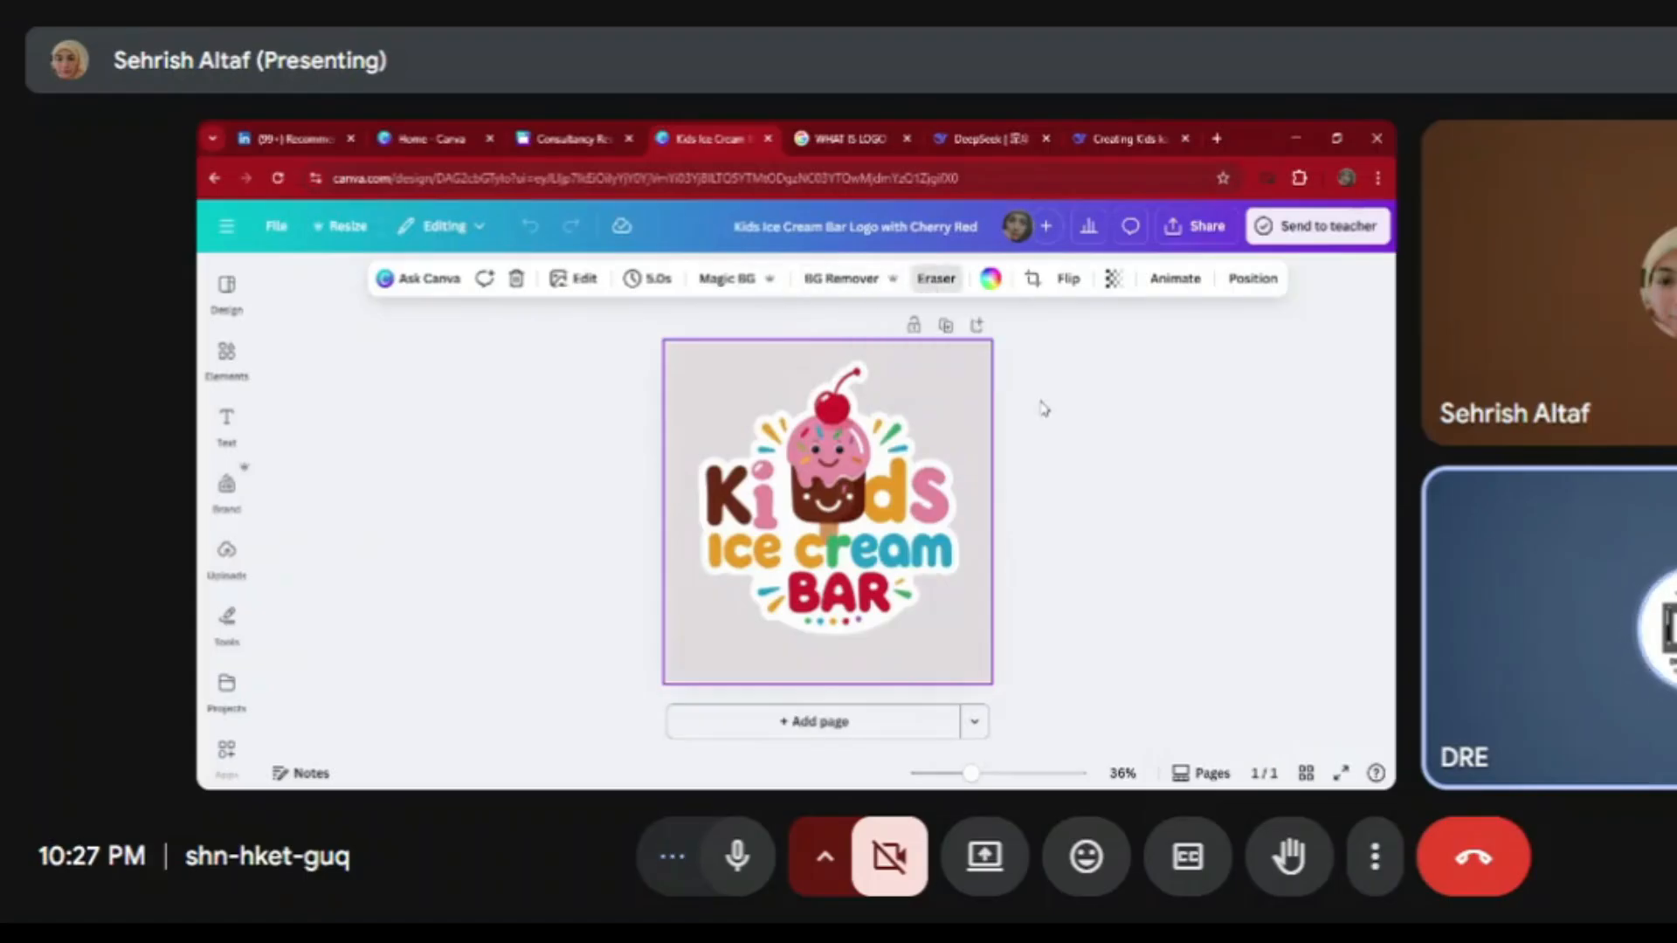
Try replacing the page background with a solid medium grey from the default colours
{"action": "left_click", "coordinate": [988, 282]}
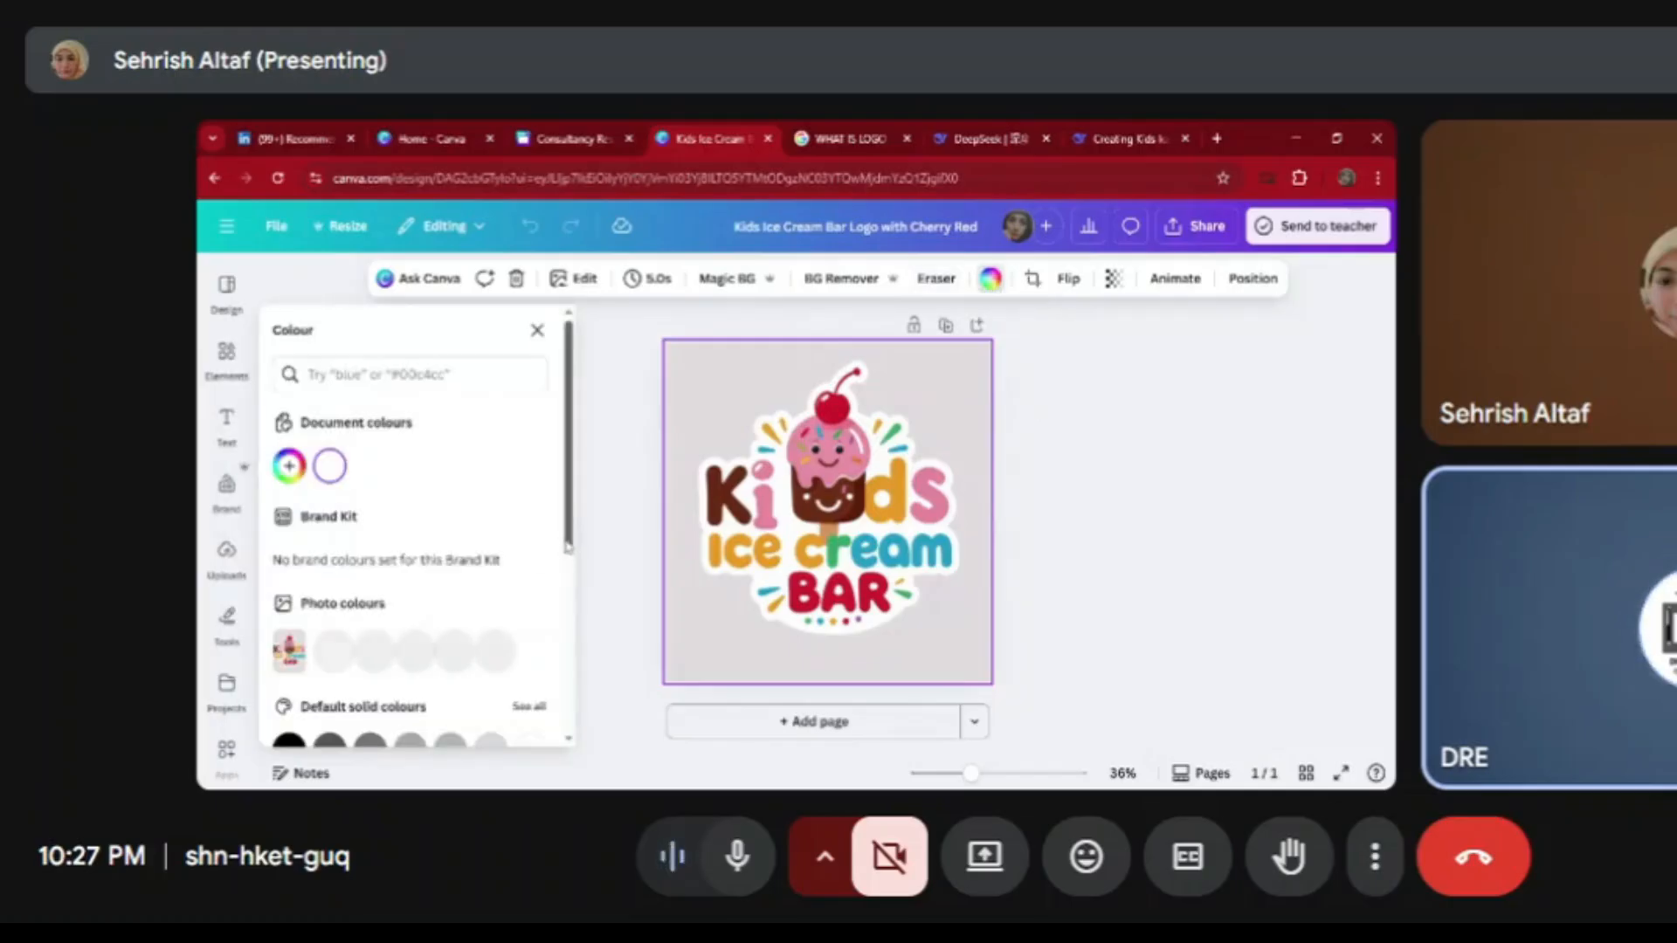
{"action": "scroll", "coordinate": [542, 568], "scroll_direction": "down", "scroll_amount": 3}
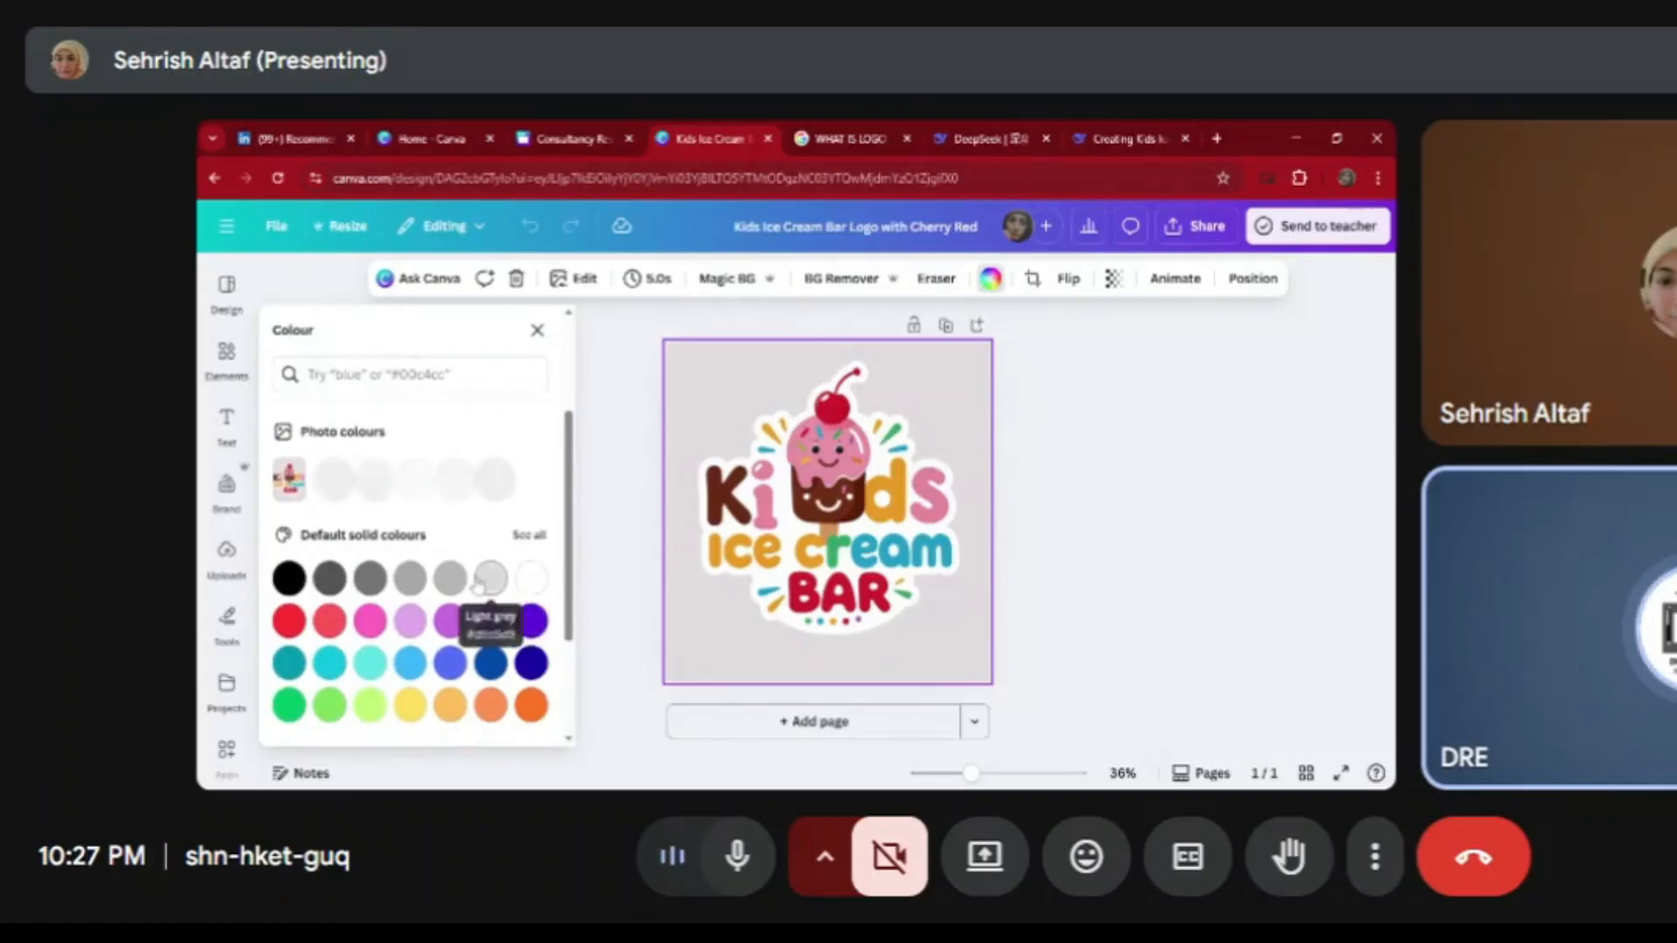
{"action": "left_click", "coordinate": [369, 579]}
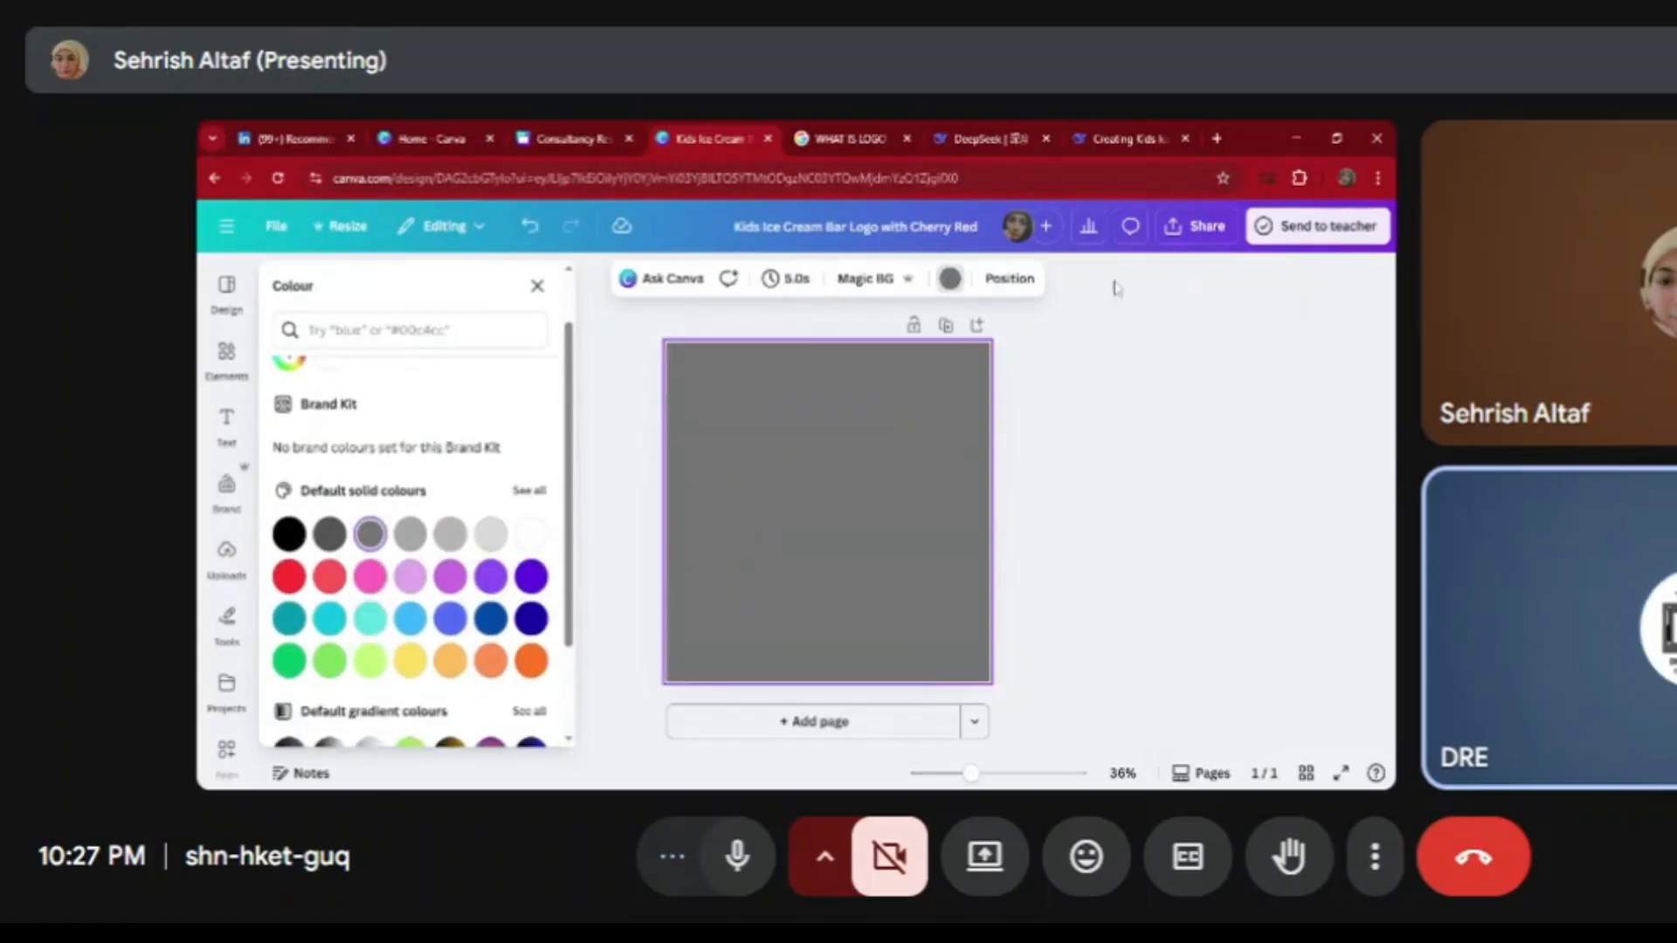
Check all and overlapping layers in the position settings, close them and undo the grey background fill
{"action": "left_click", "coordinate": [1016, 287]}
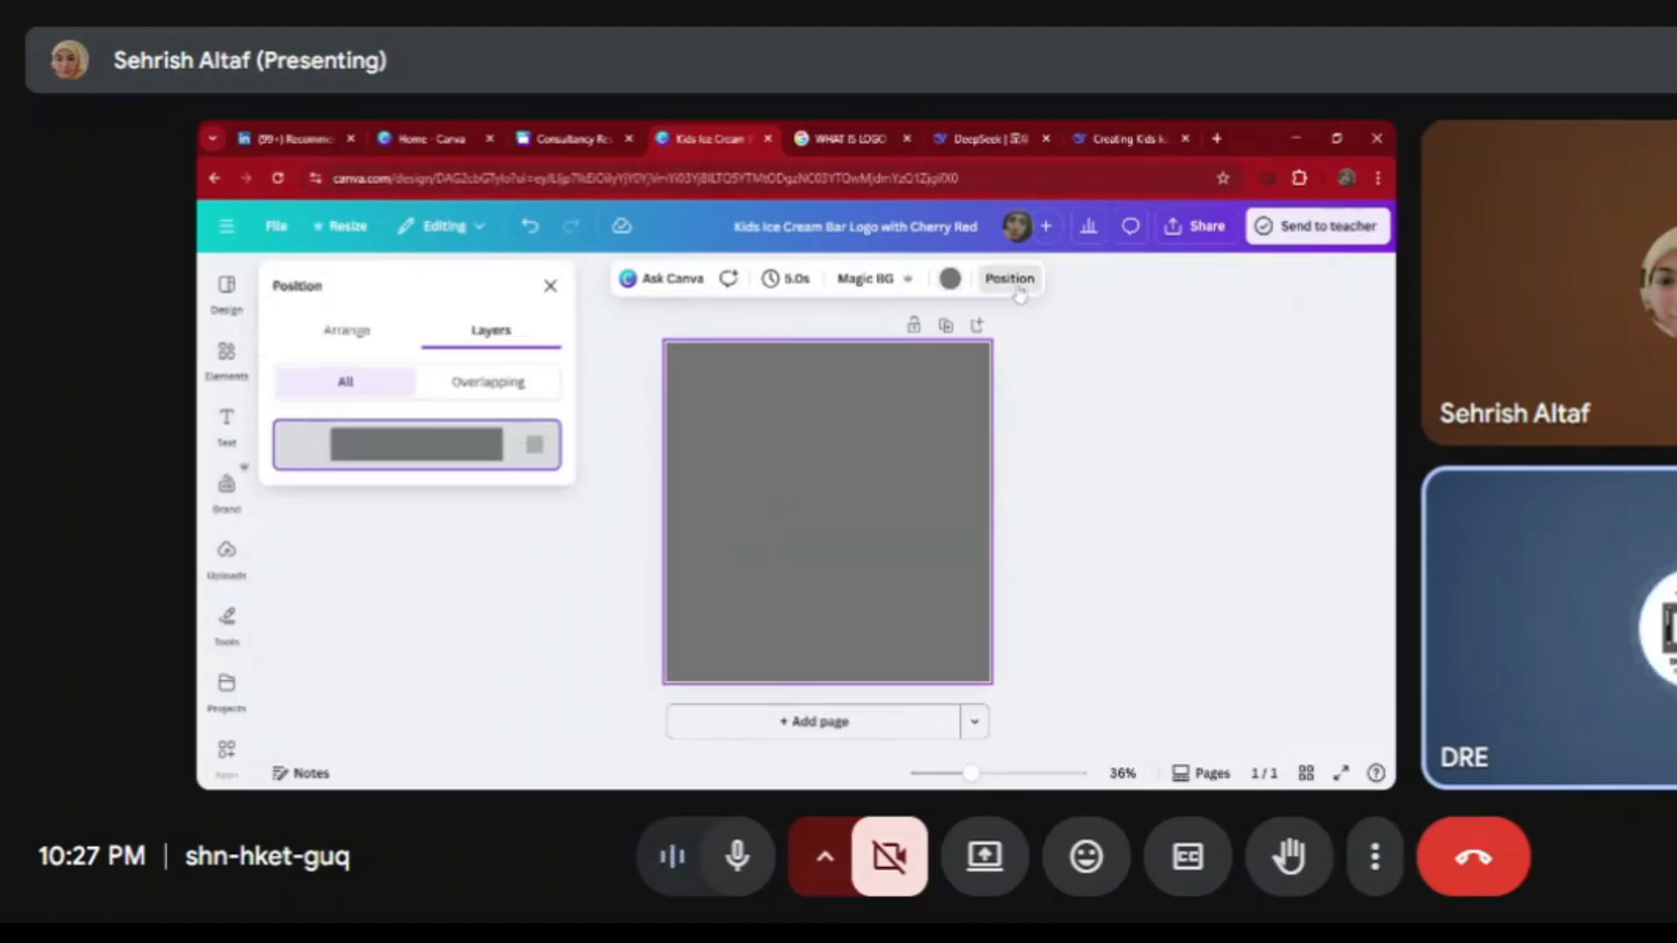
{"action": "left_click", "coordinate": [502, 389]}
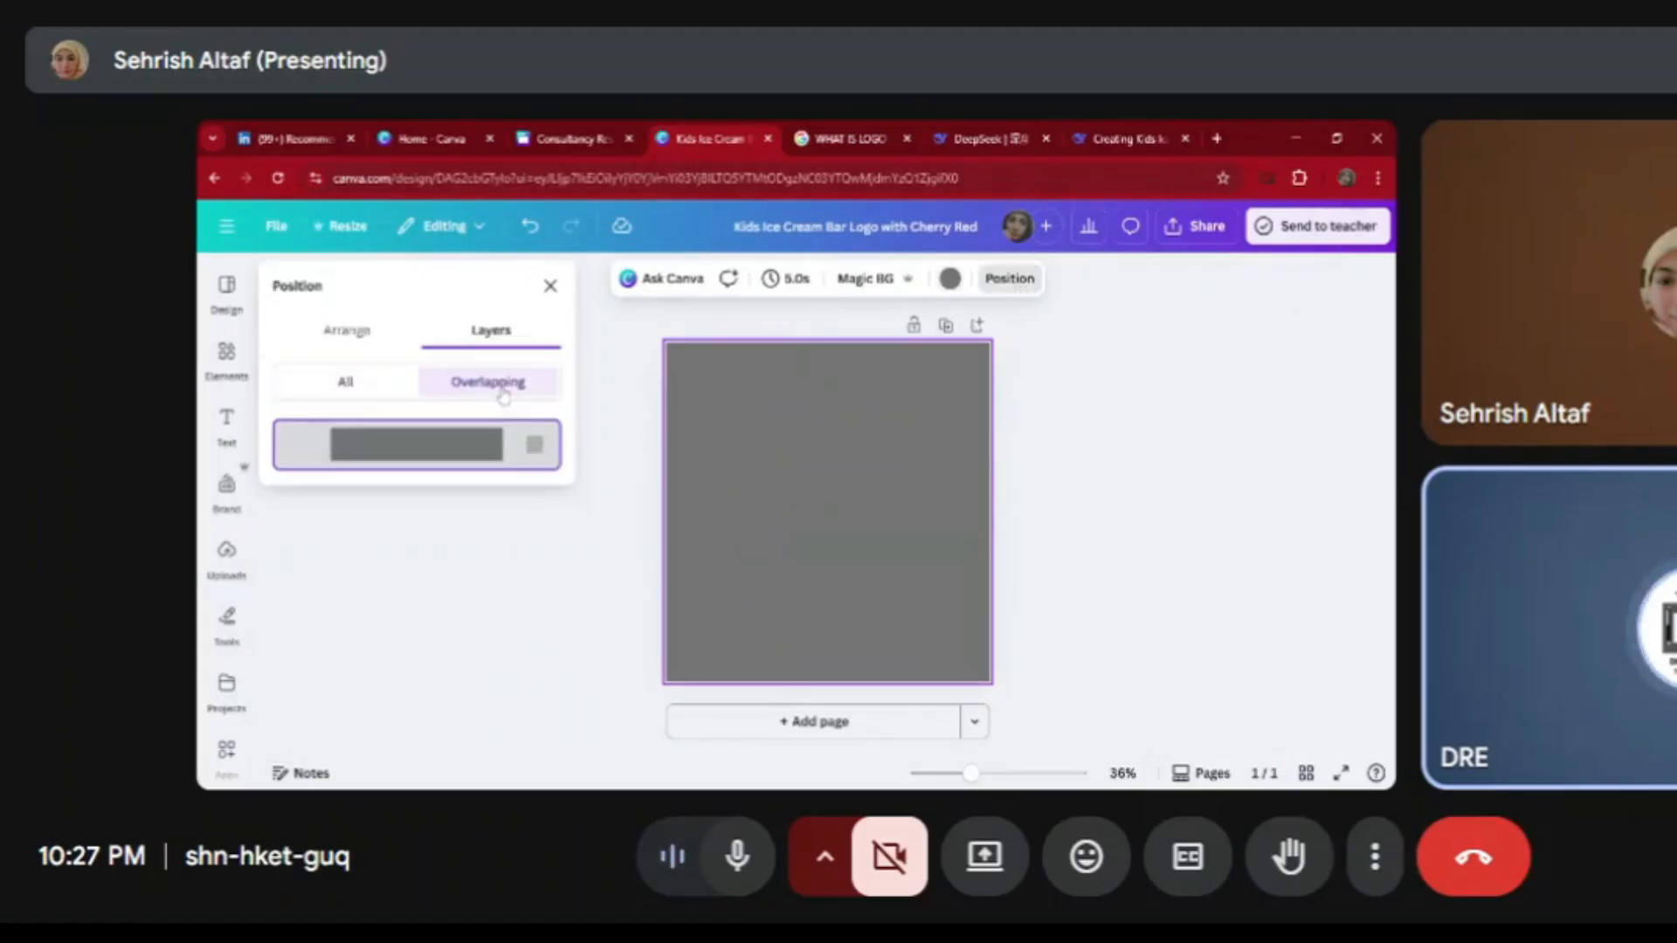
{"action": "left_click", "coordinate": [374, 382]}
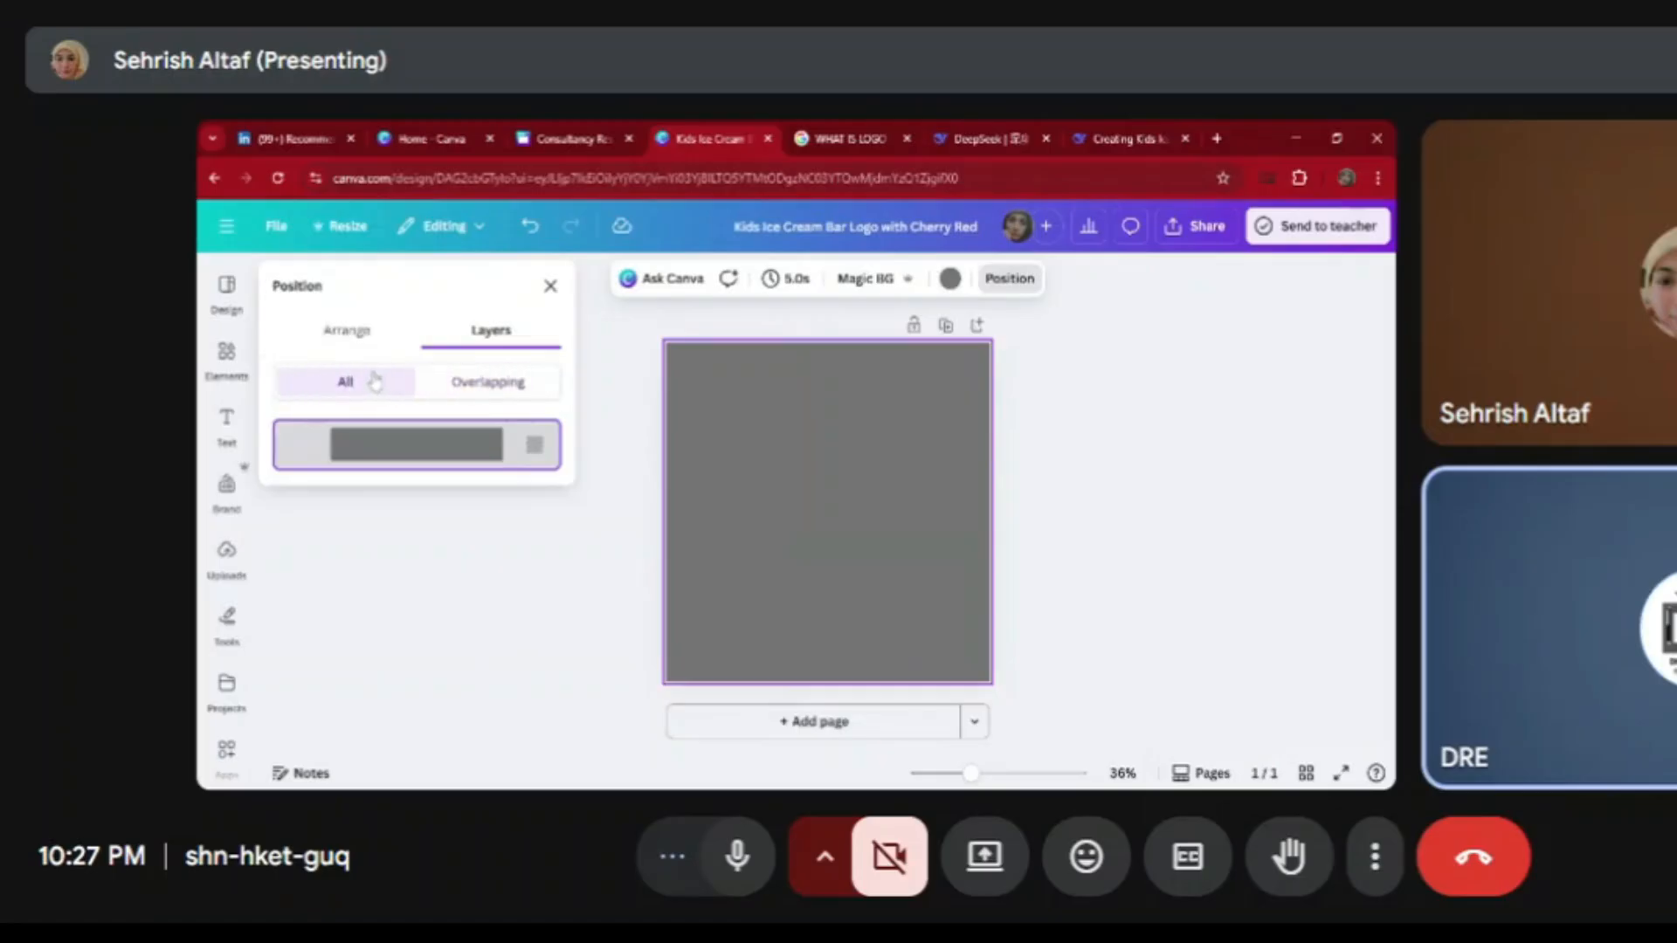
{"action": "left_click", "coordinate": [550, 285]}
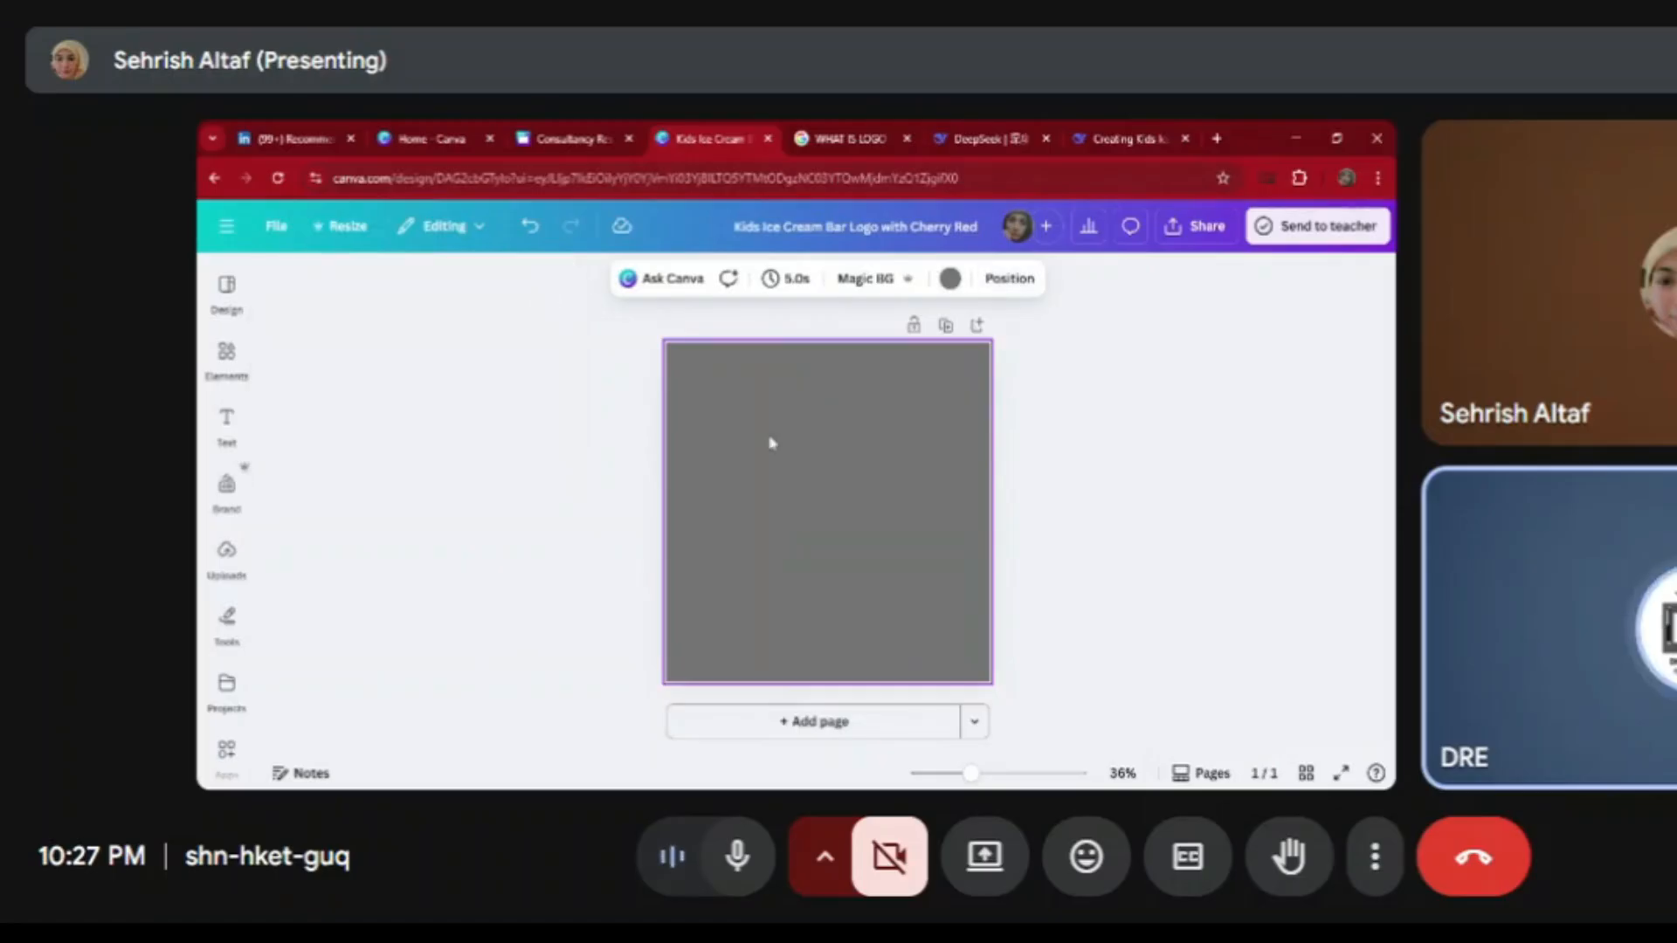
{"action": "key", "text": "ctrl+z"}
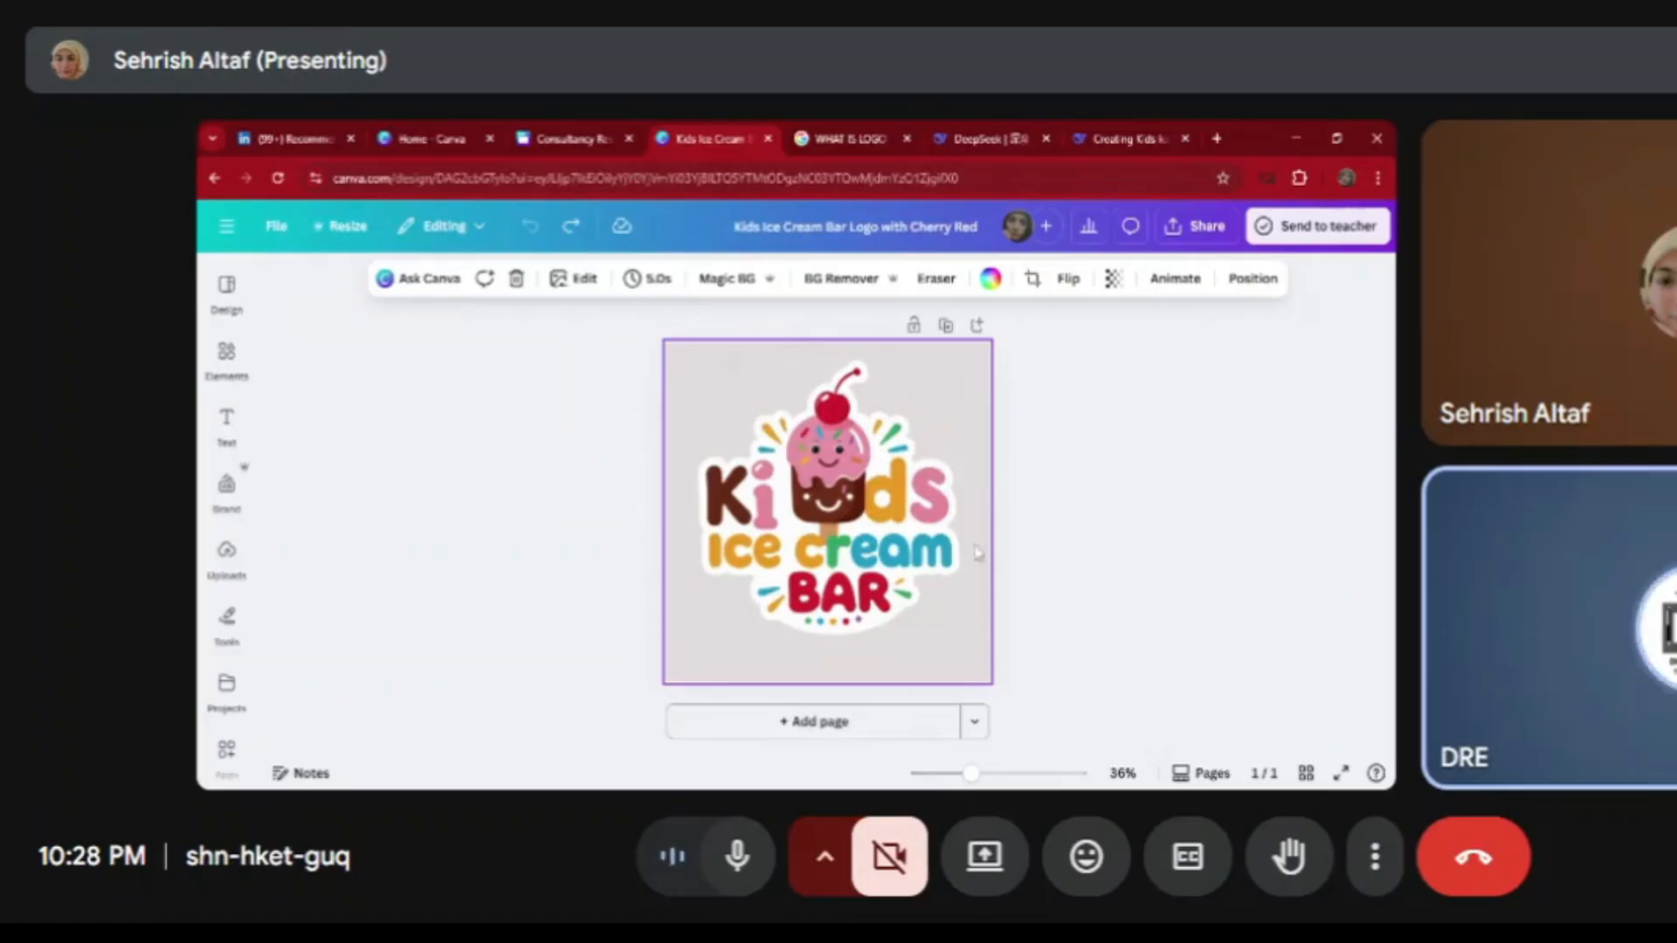
Open Magic Background for the design and remove the logo image's background with BG Remover
{"action": "left_click", "coordinate": [724, 278]}
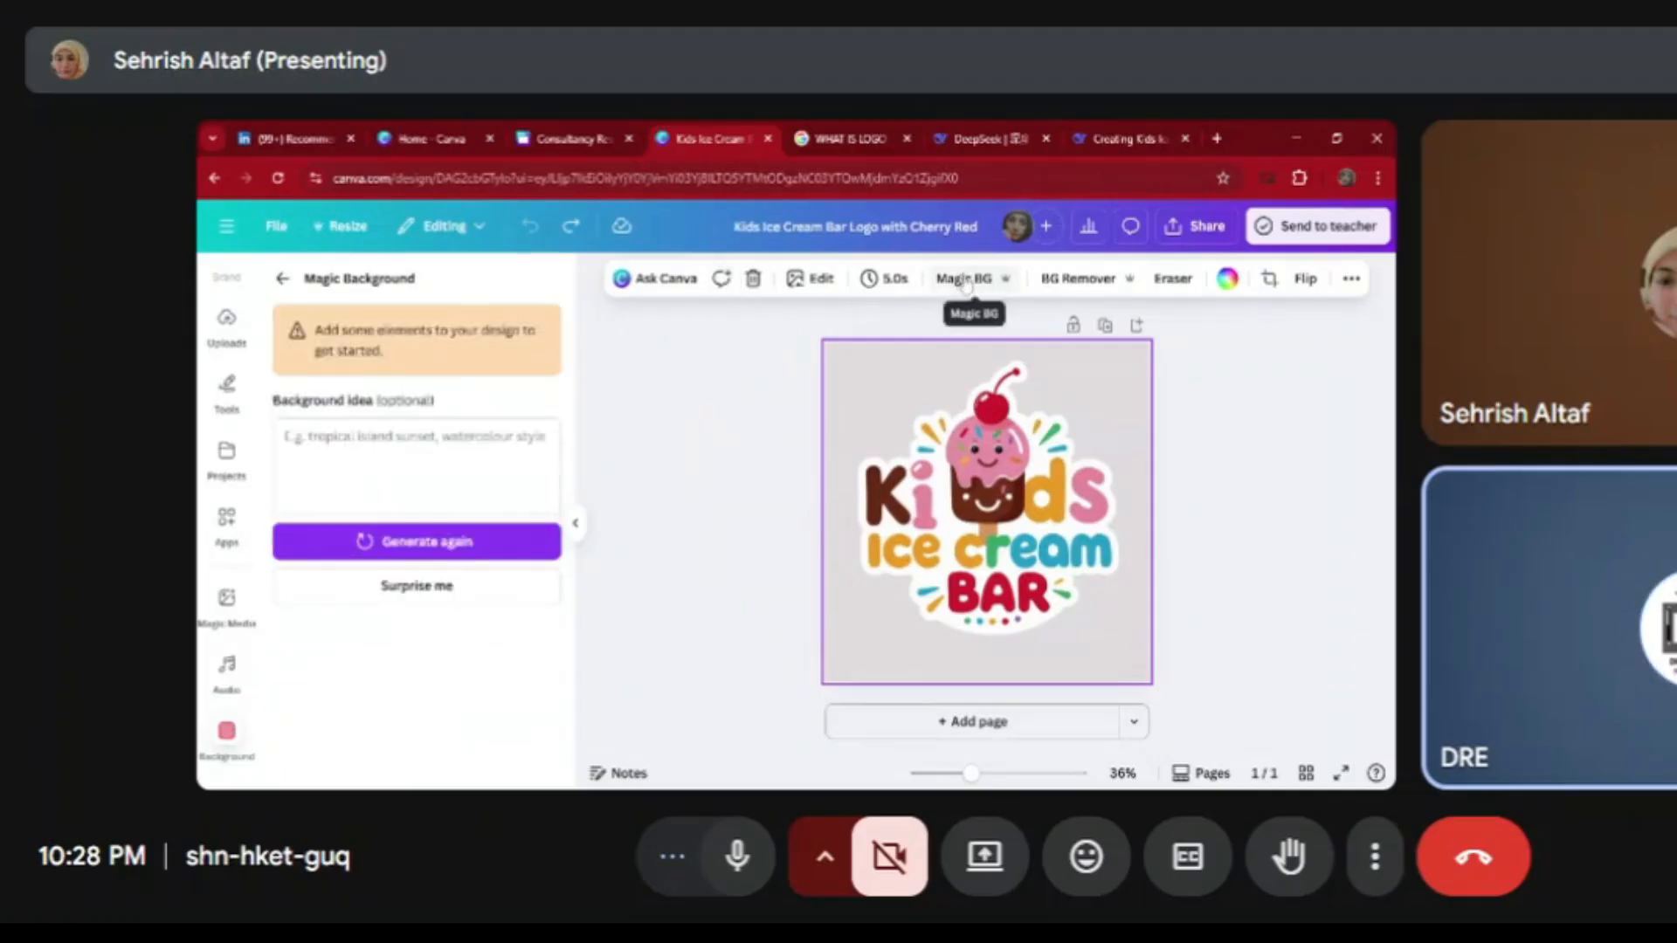
{"action": "left_click", "coordinate": [1081, 287]}
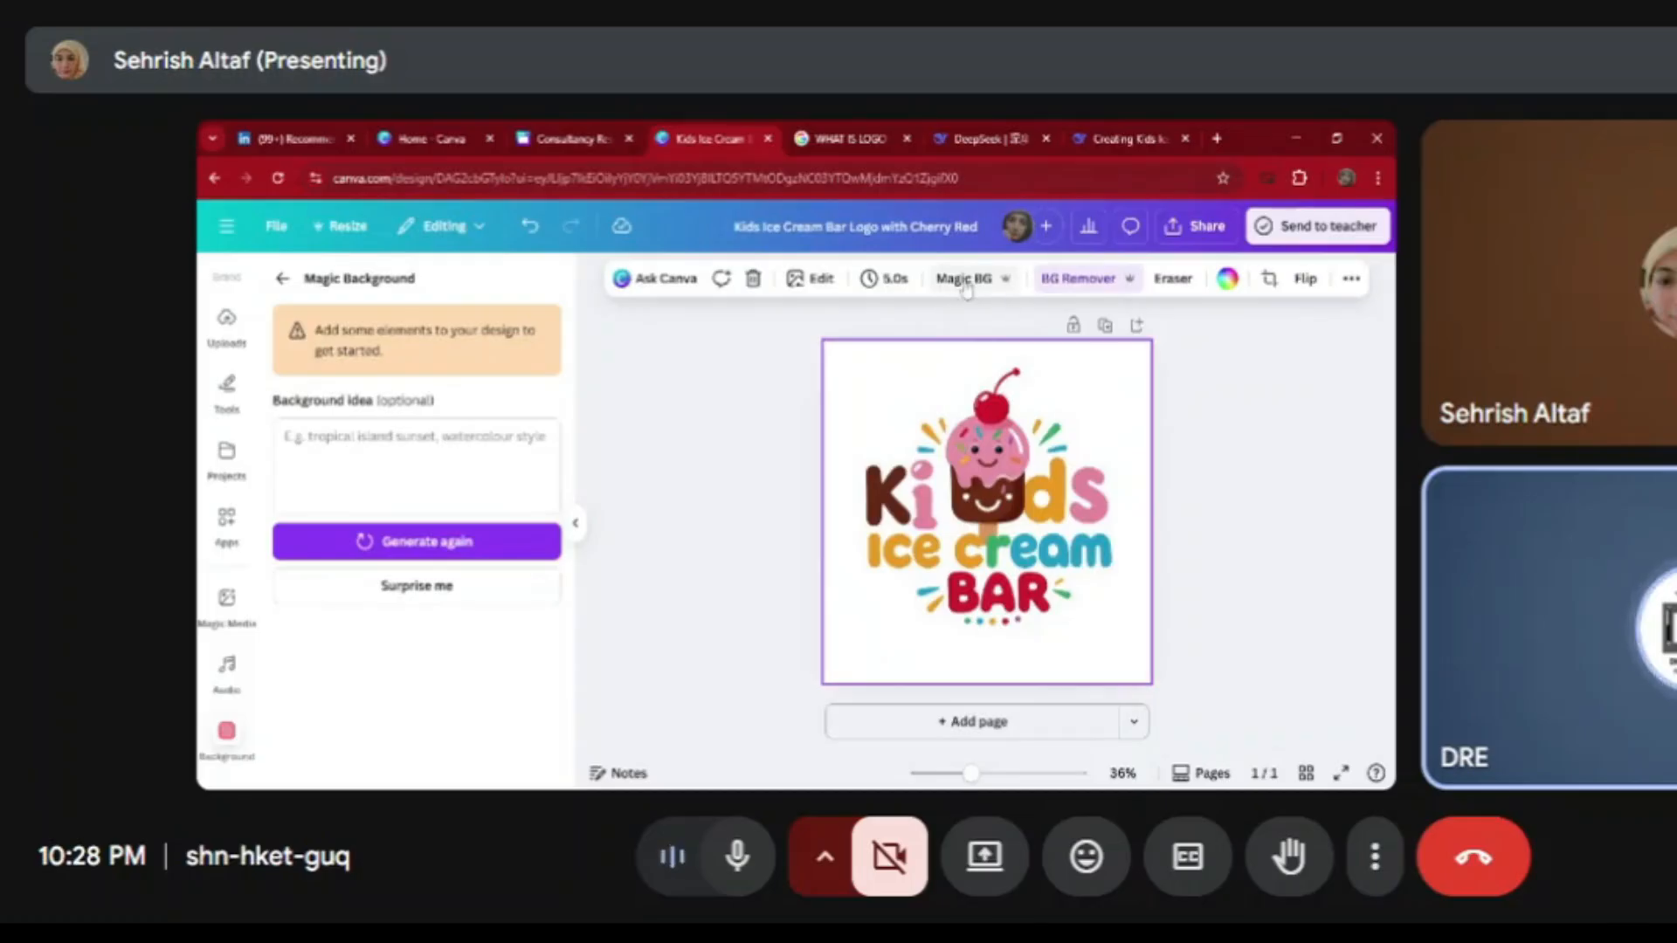
Generate Magic Background options from the background idea "ice cream bar shop"
{"action": "left_click", "coordinate": [416, 463]}
{"action": "type", "text": "ice B"}
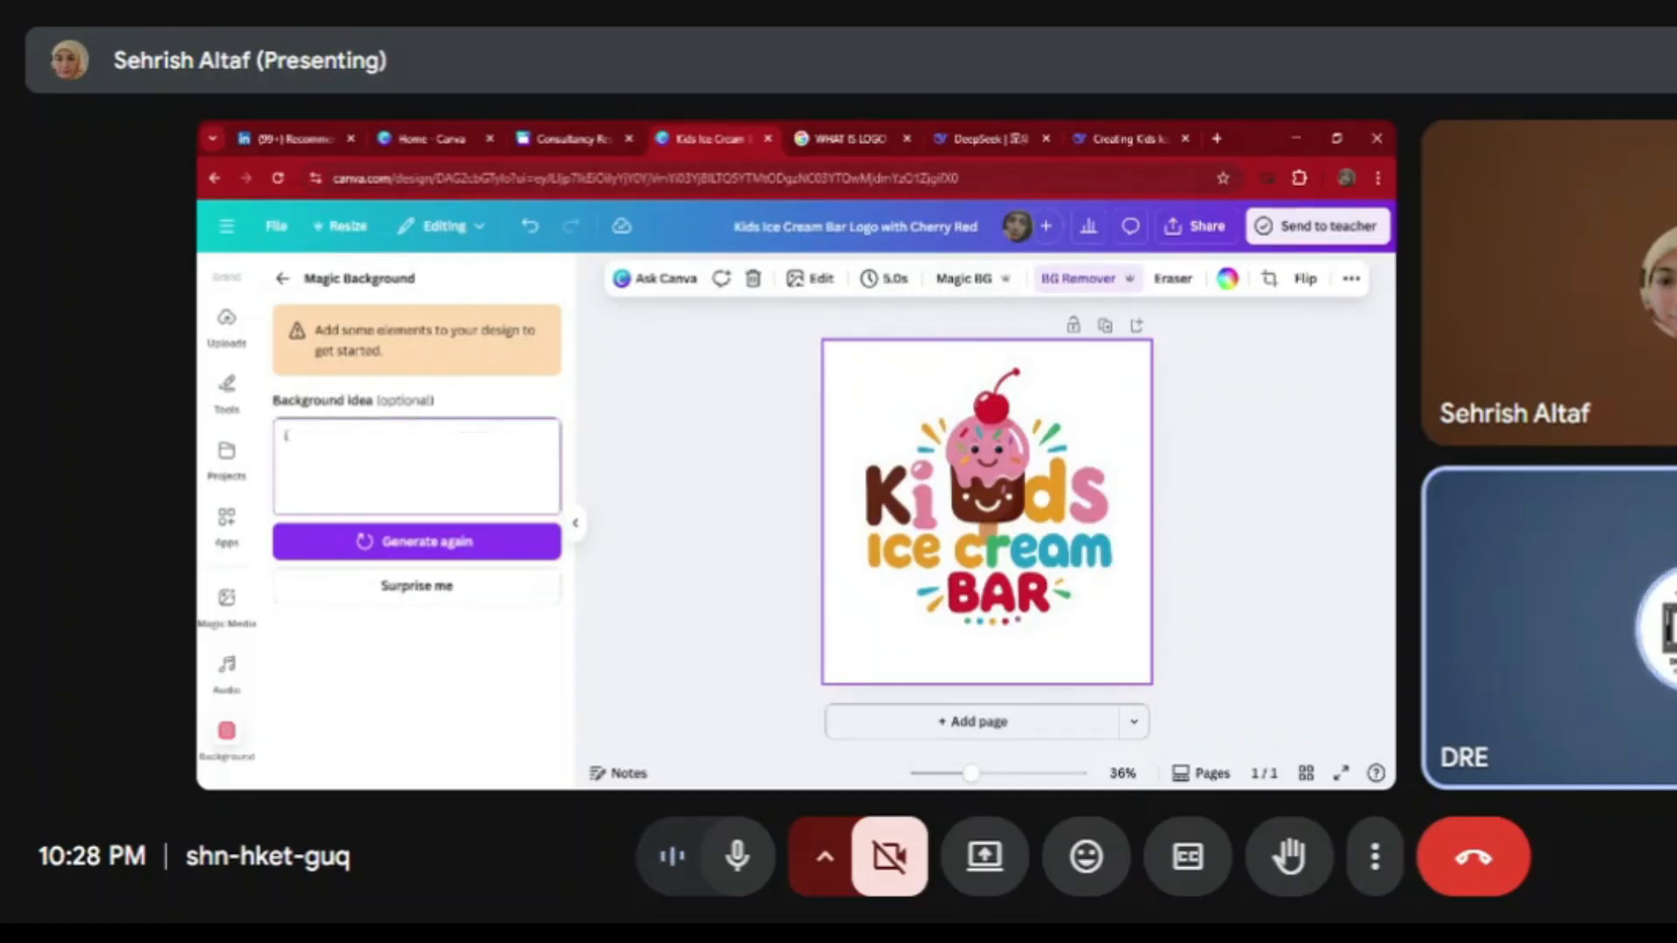
{"action": "key", "text": "BackSpace"}
{"action": "type", "text": "cream ba"}
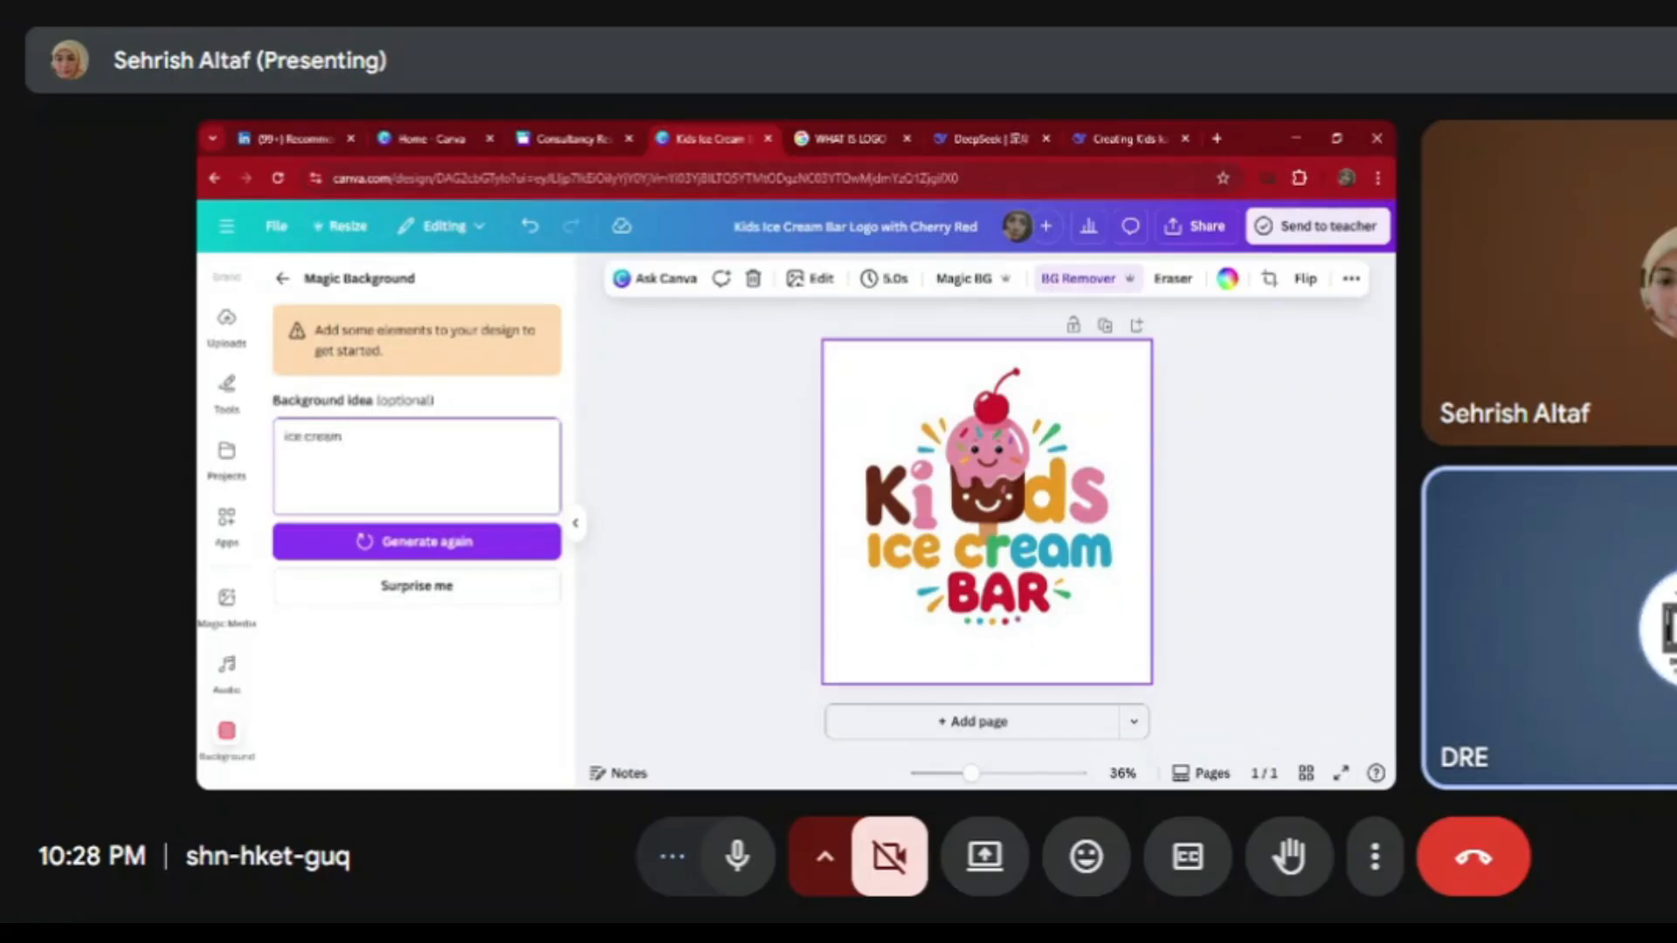
{"action": "type", "text": "r shop"}
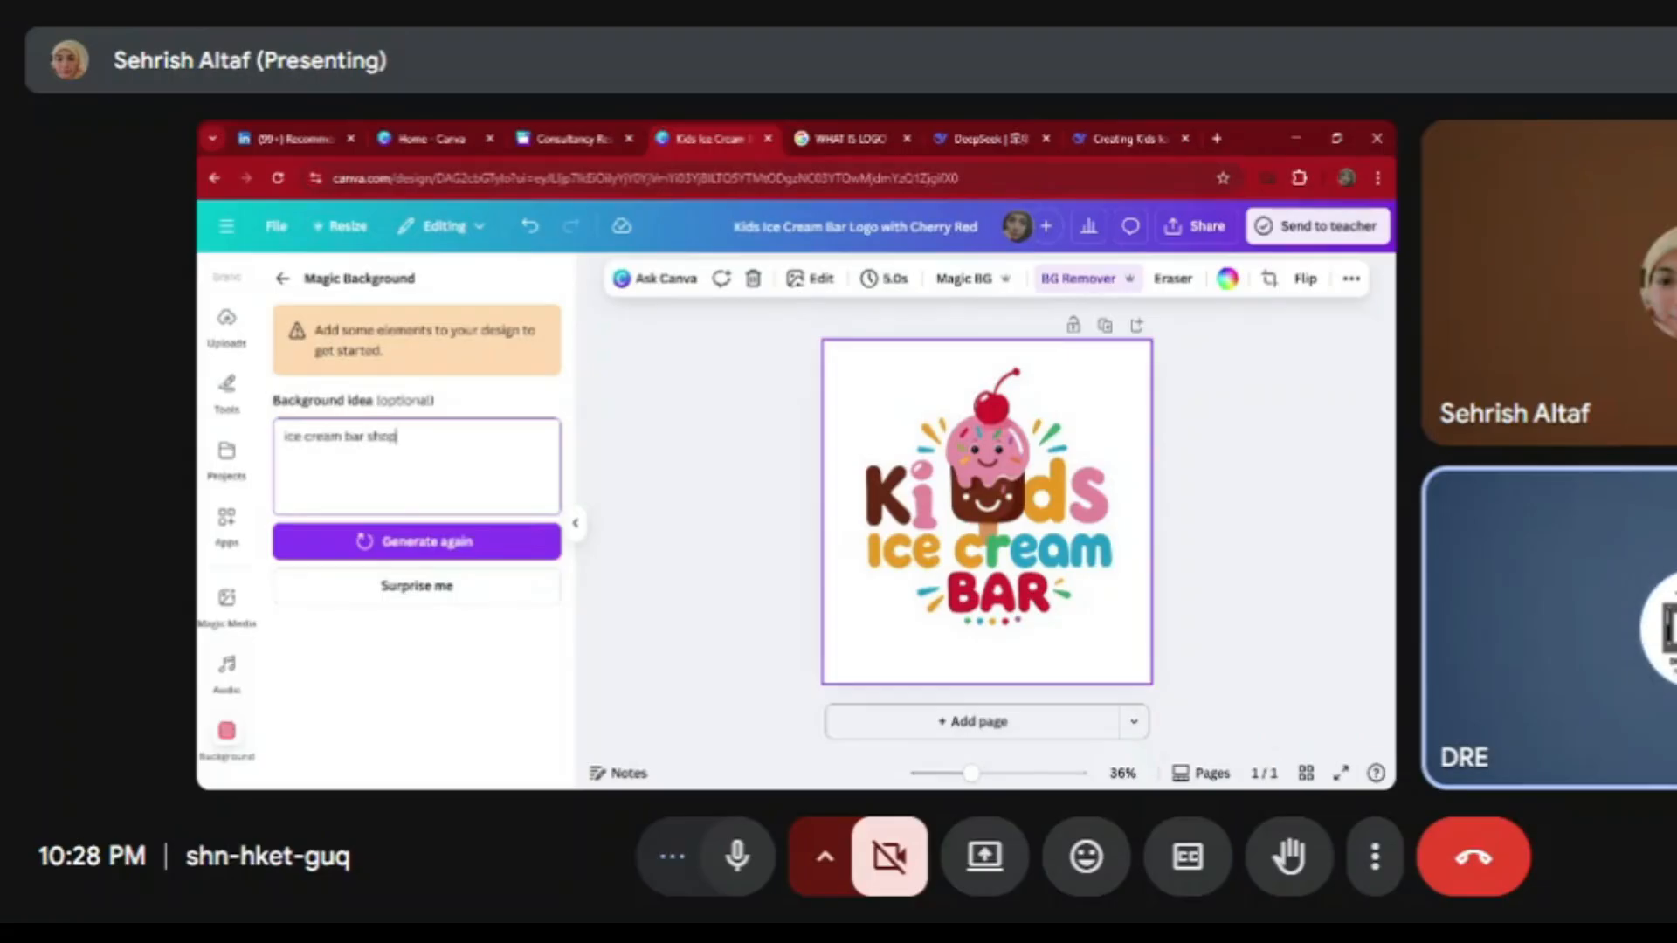
{"action": "left_click", "coordinate": [447, 545]}
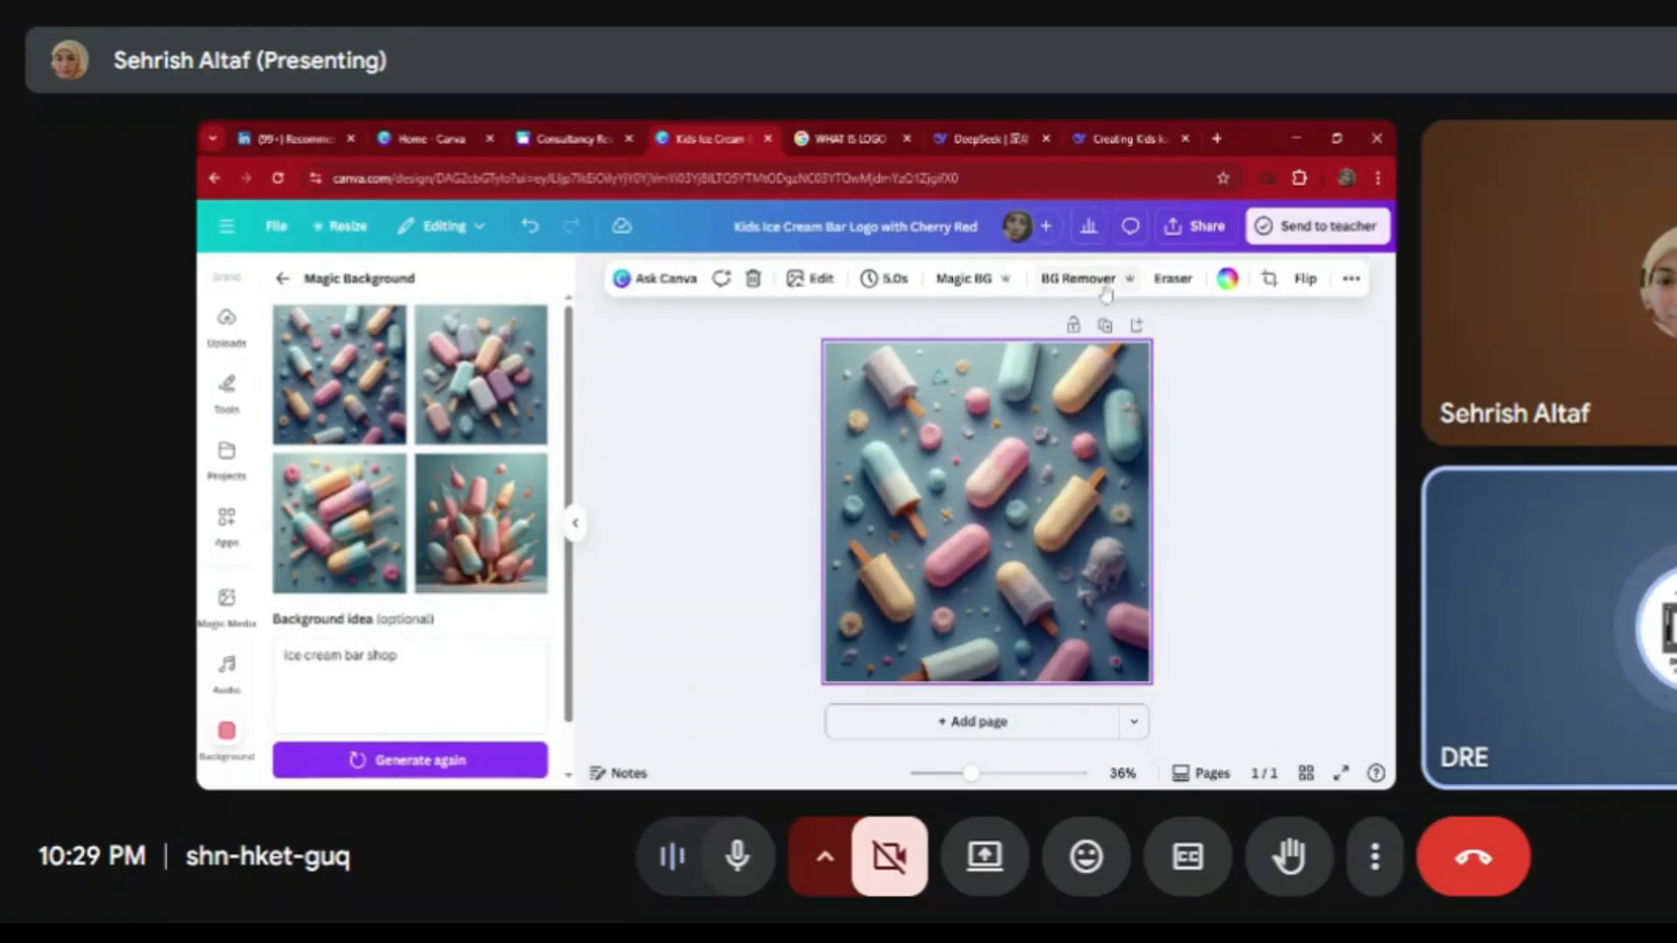
Inspect the generated background's layer and arrangement options, and undo that background to restore the logo
{"action": "left_click", "coordinate": [1351, 281]}
{"action": "left_click", "coordinate": [1336, 318]}
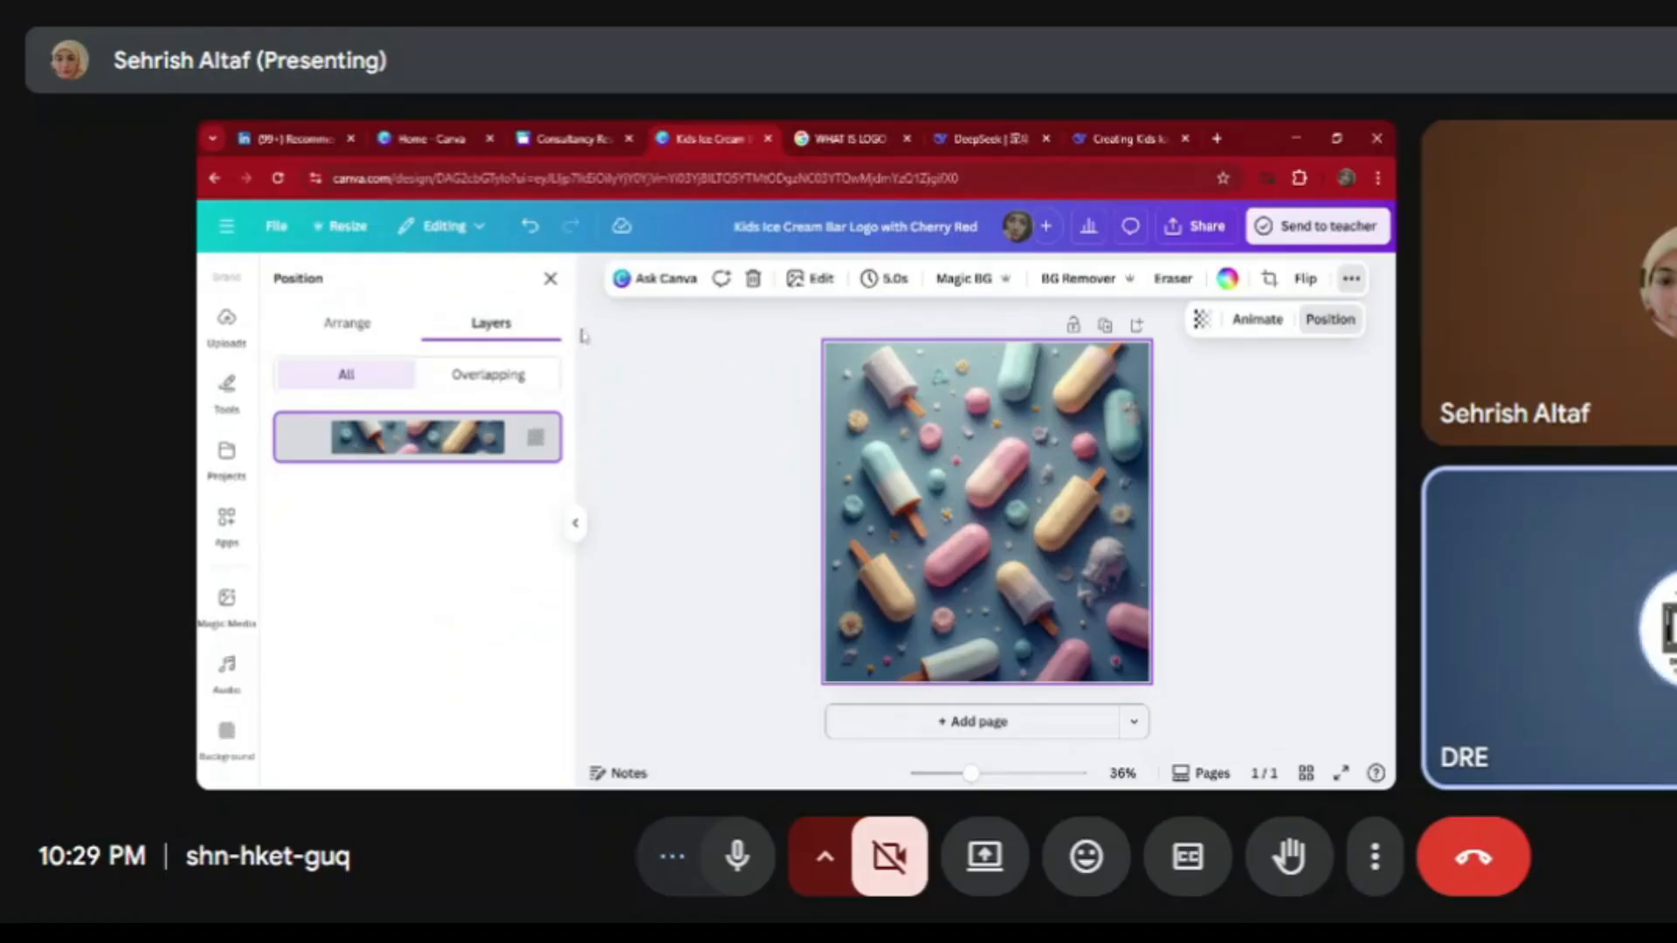
{"action": "left_click", "coordinate": [515, 375]}
{"action": "left_click", "coordinate": [346, 324]}
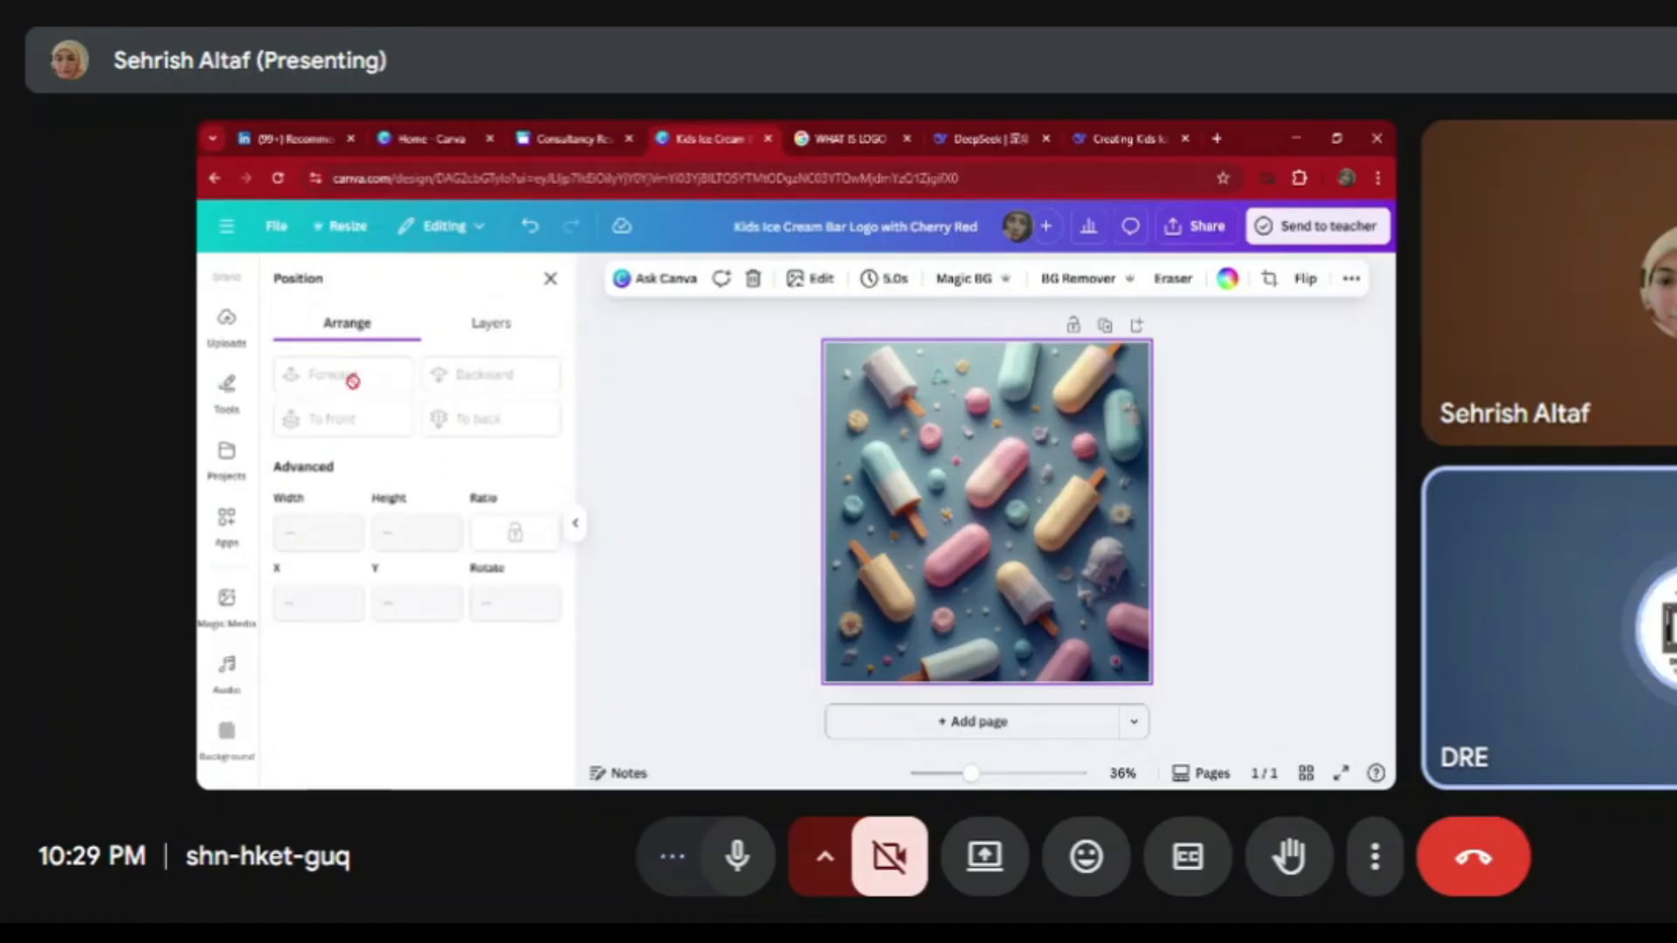
{"action": "left_click", "coordinate": [549, 279]}
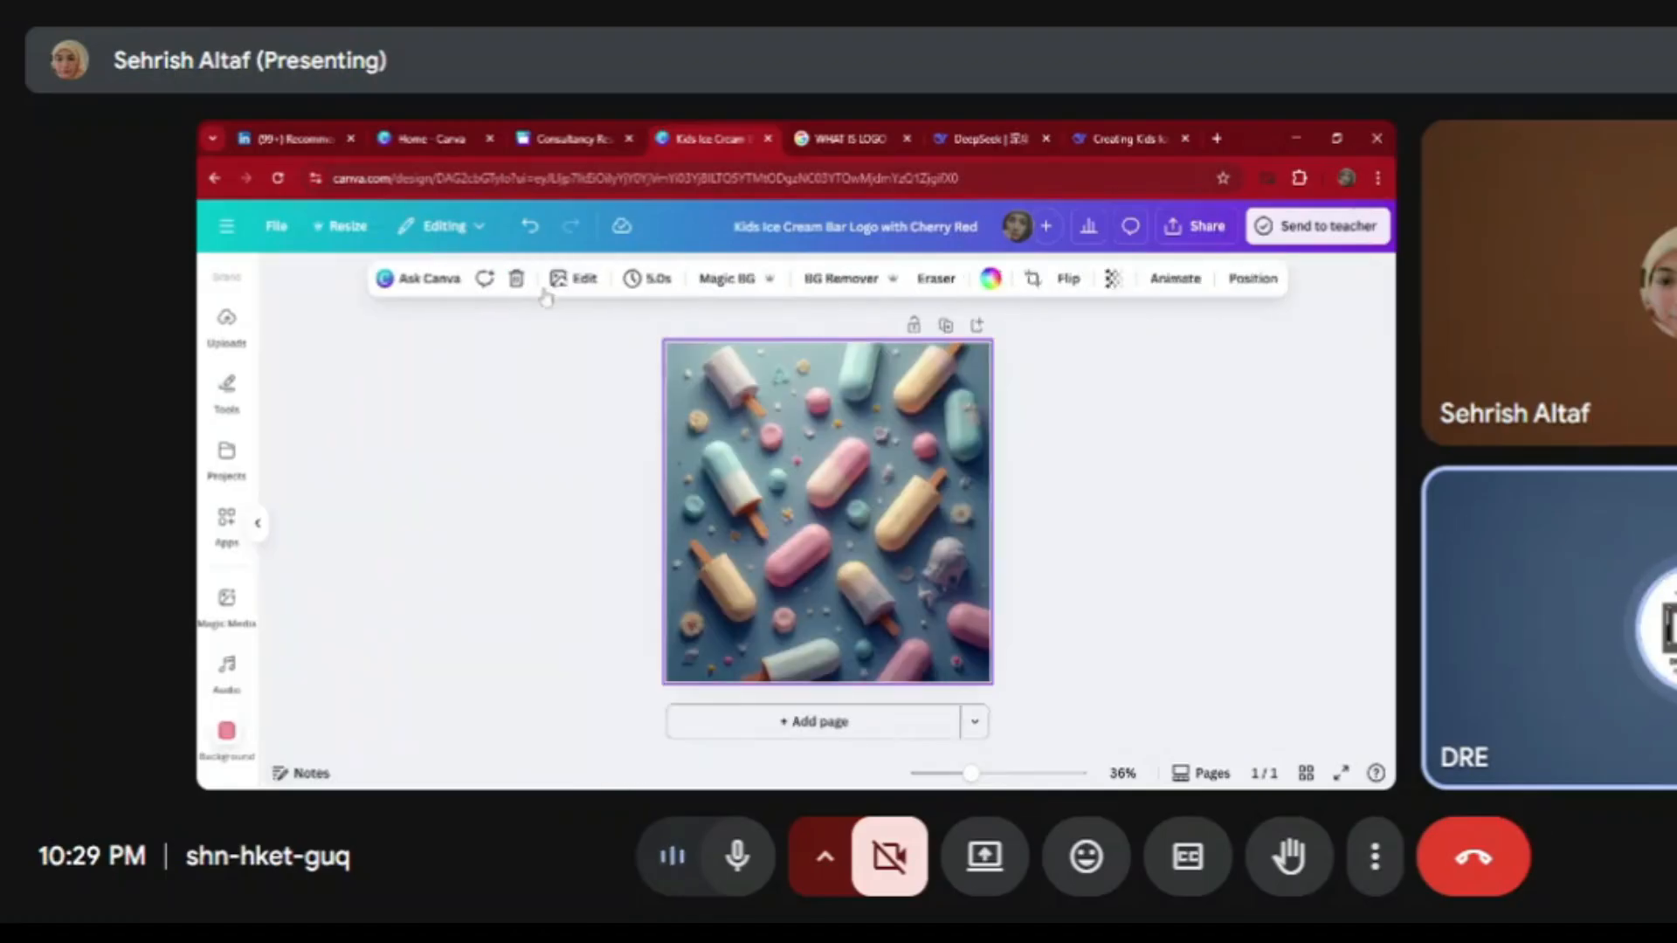
{"action": "key", "text": "ctrl+z"}
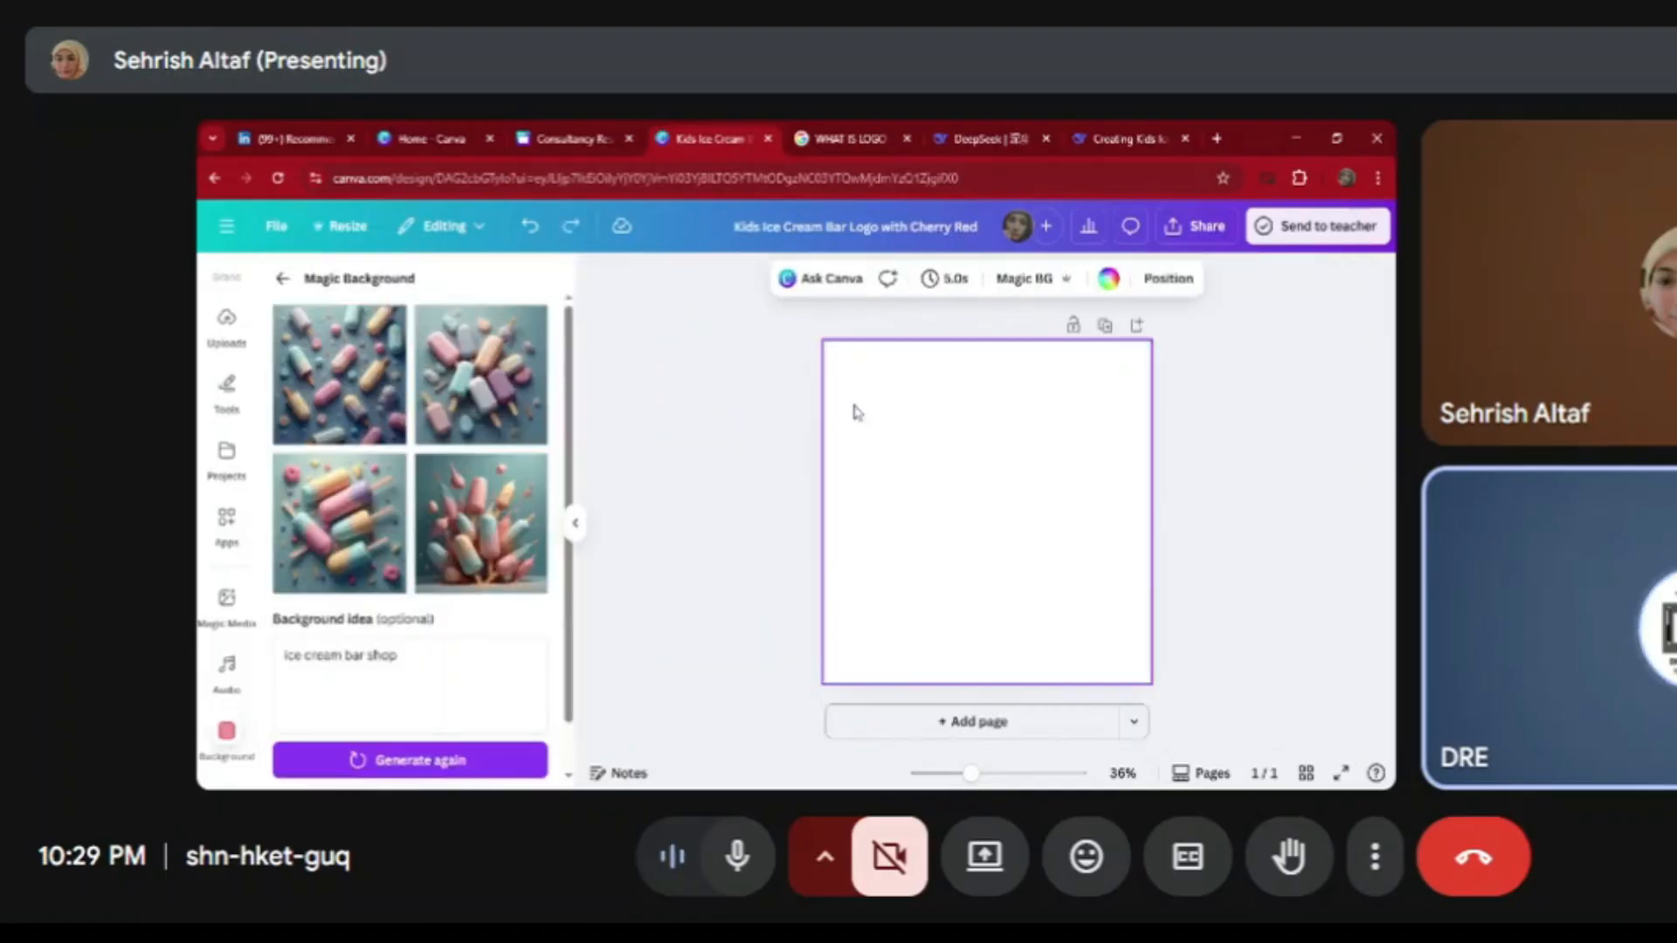
{"action": "left_click", "coordinate": [653, 528]}
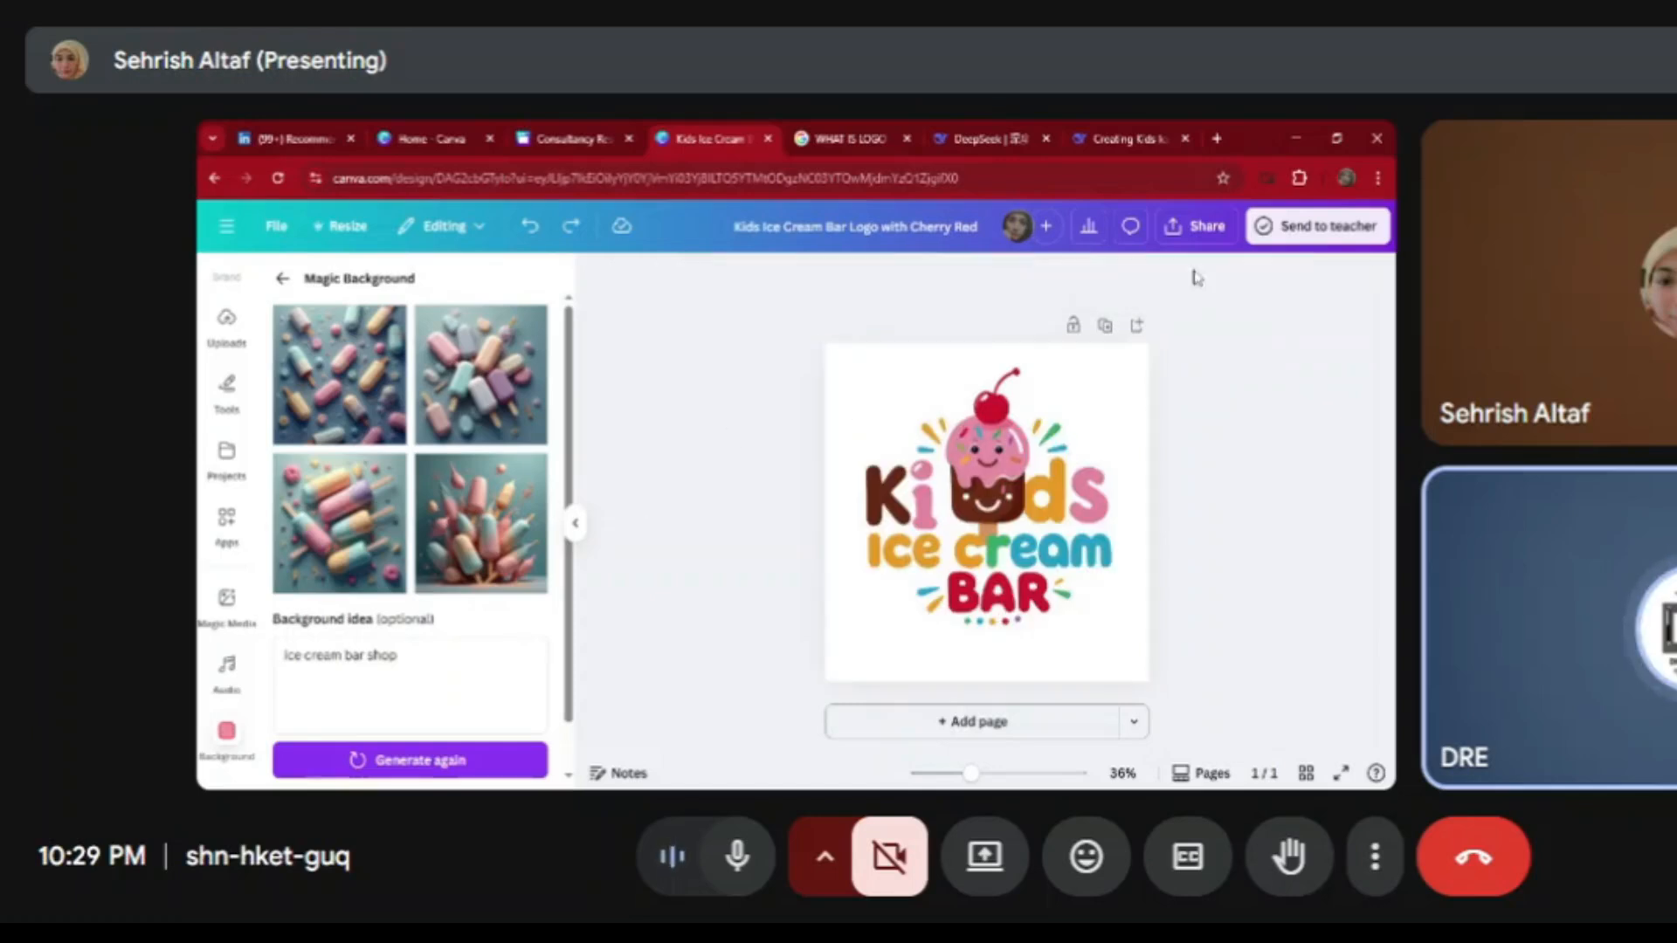
Review the file types offered for downloading the logo design and close the download options
{"action": "left_click", "coordinate": [1199, 244]}
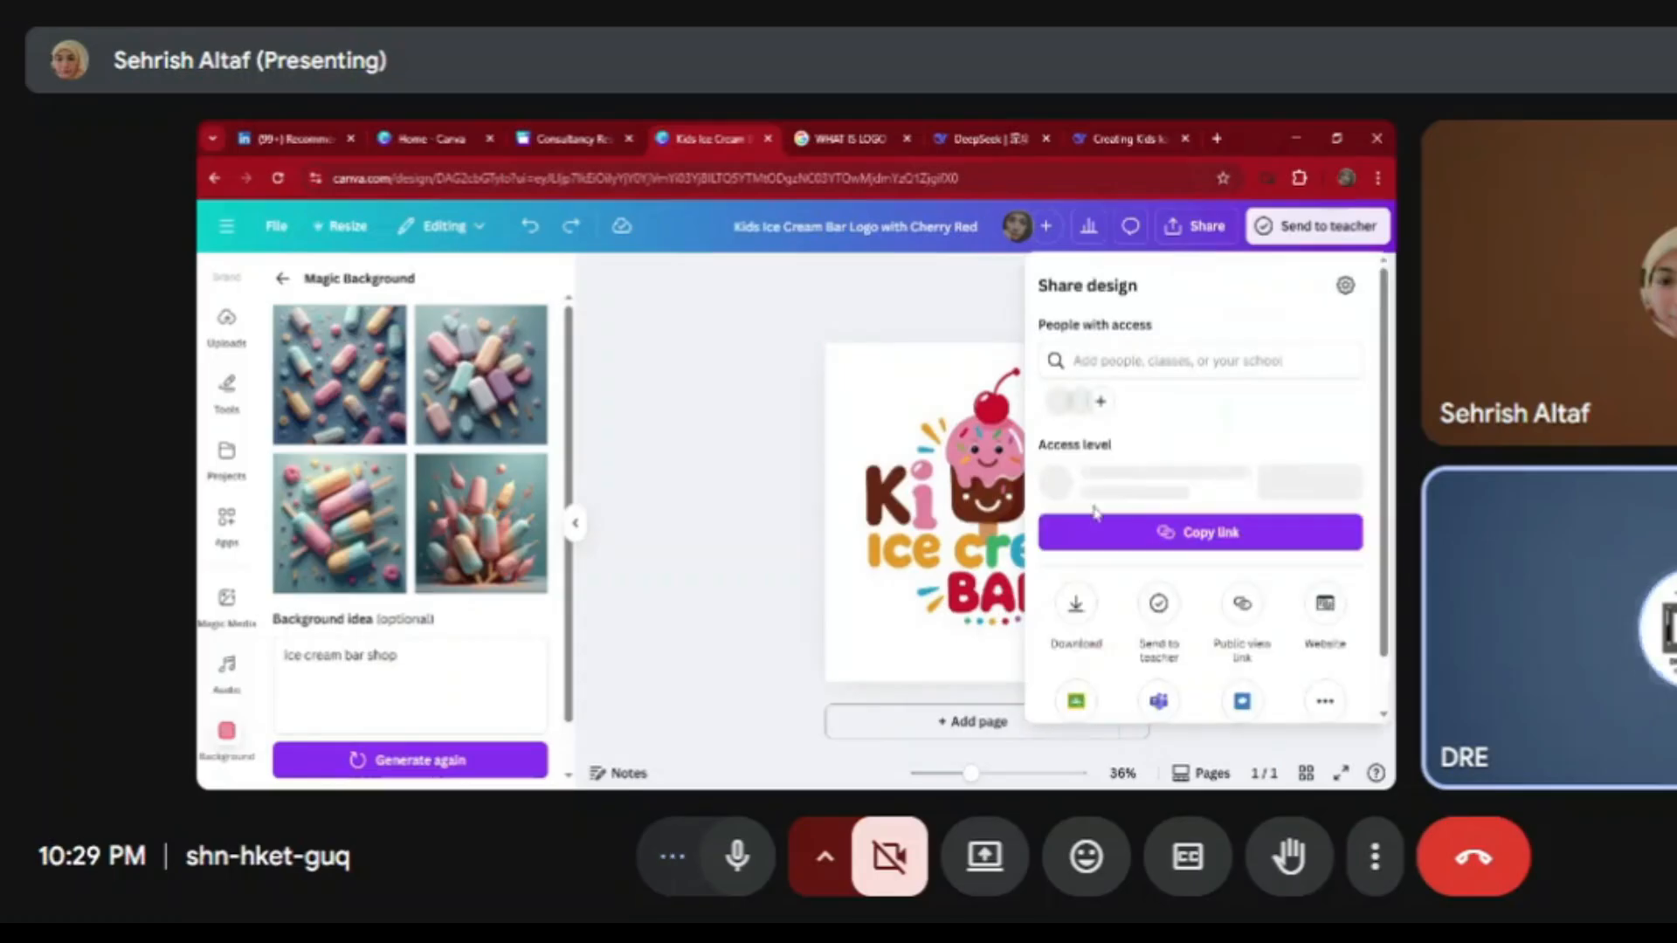
{"action": "left_click", "coordinate": [1088, 636]}
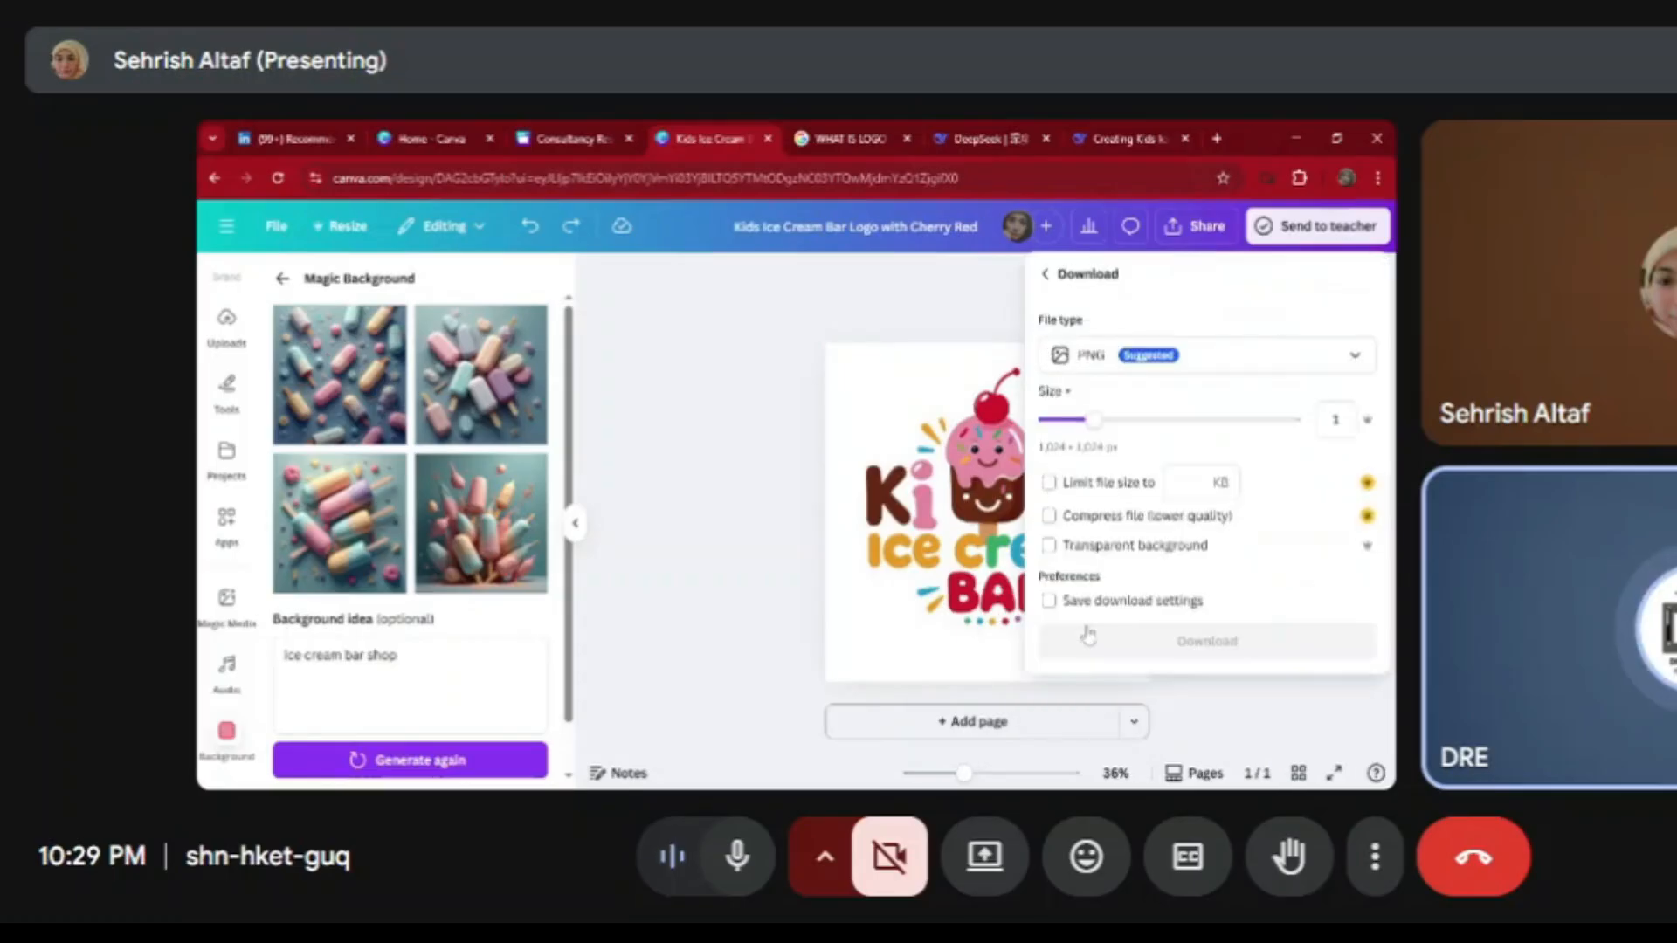
{"action": "left_click", "coordinate": [1325, 365]}
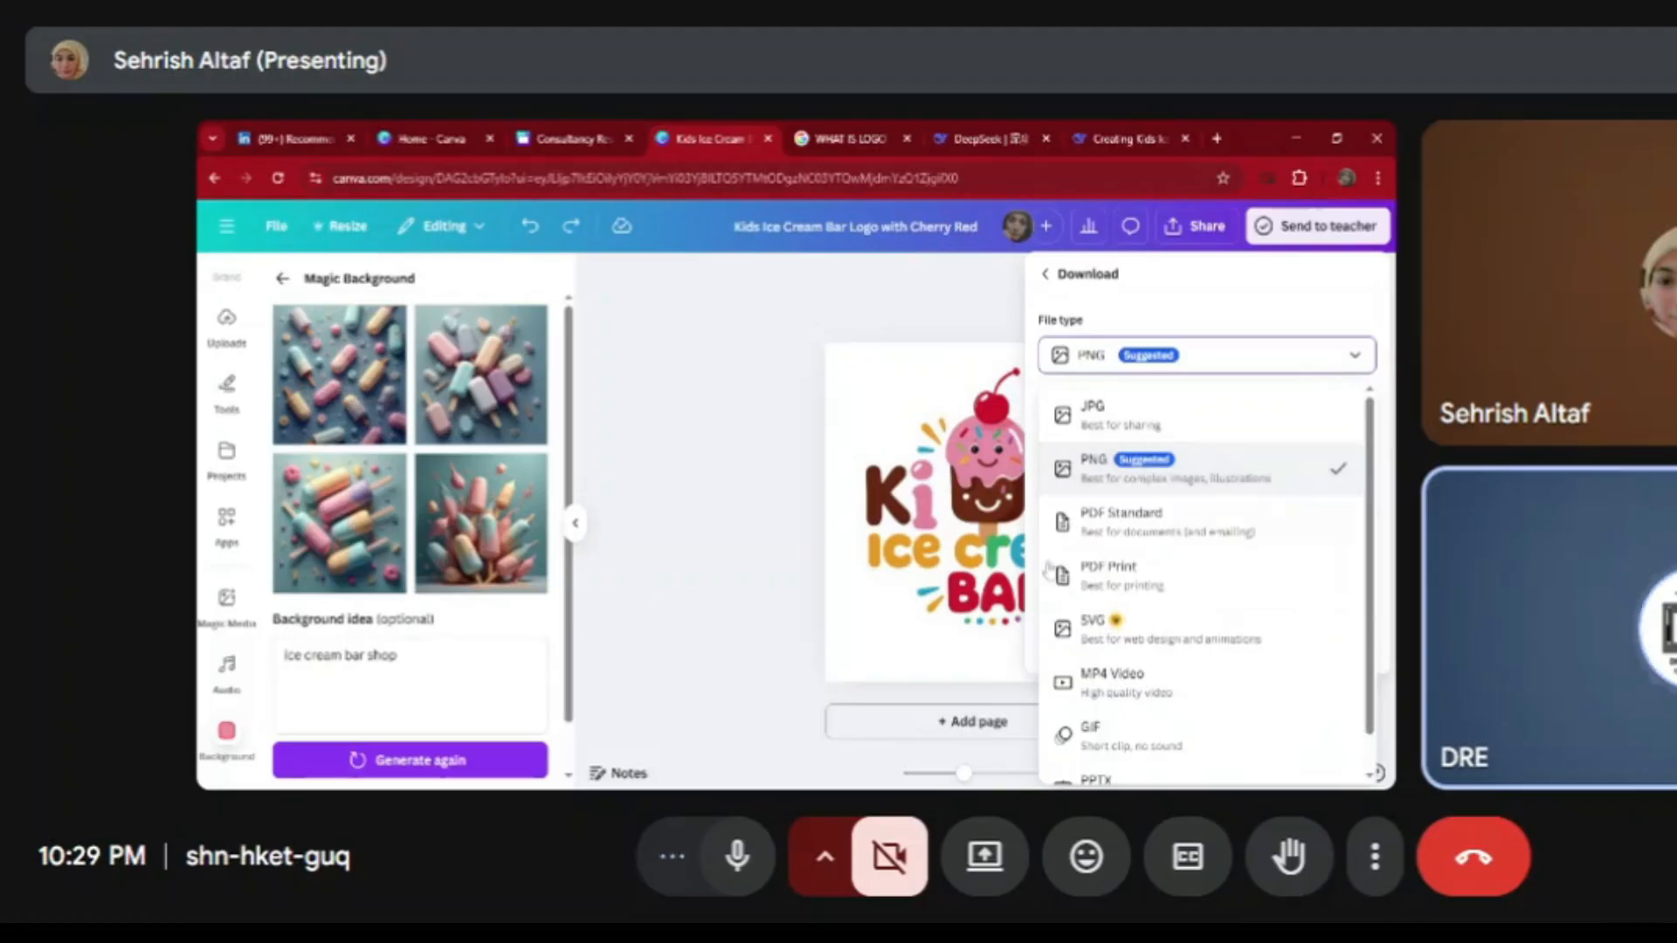
{"action": "left_click", "coordinate": [810, 550]}
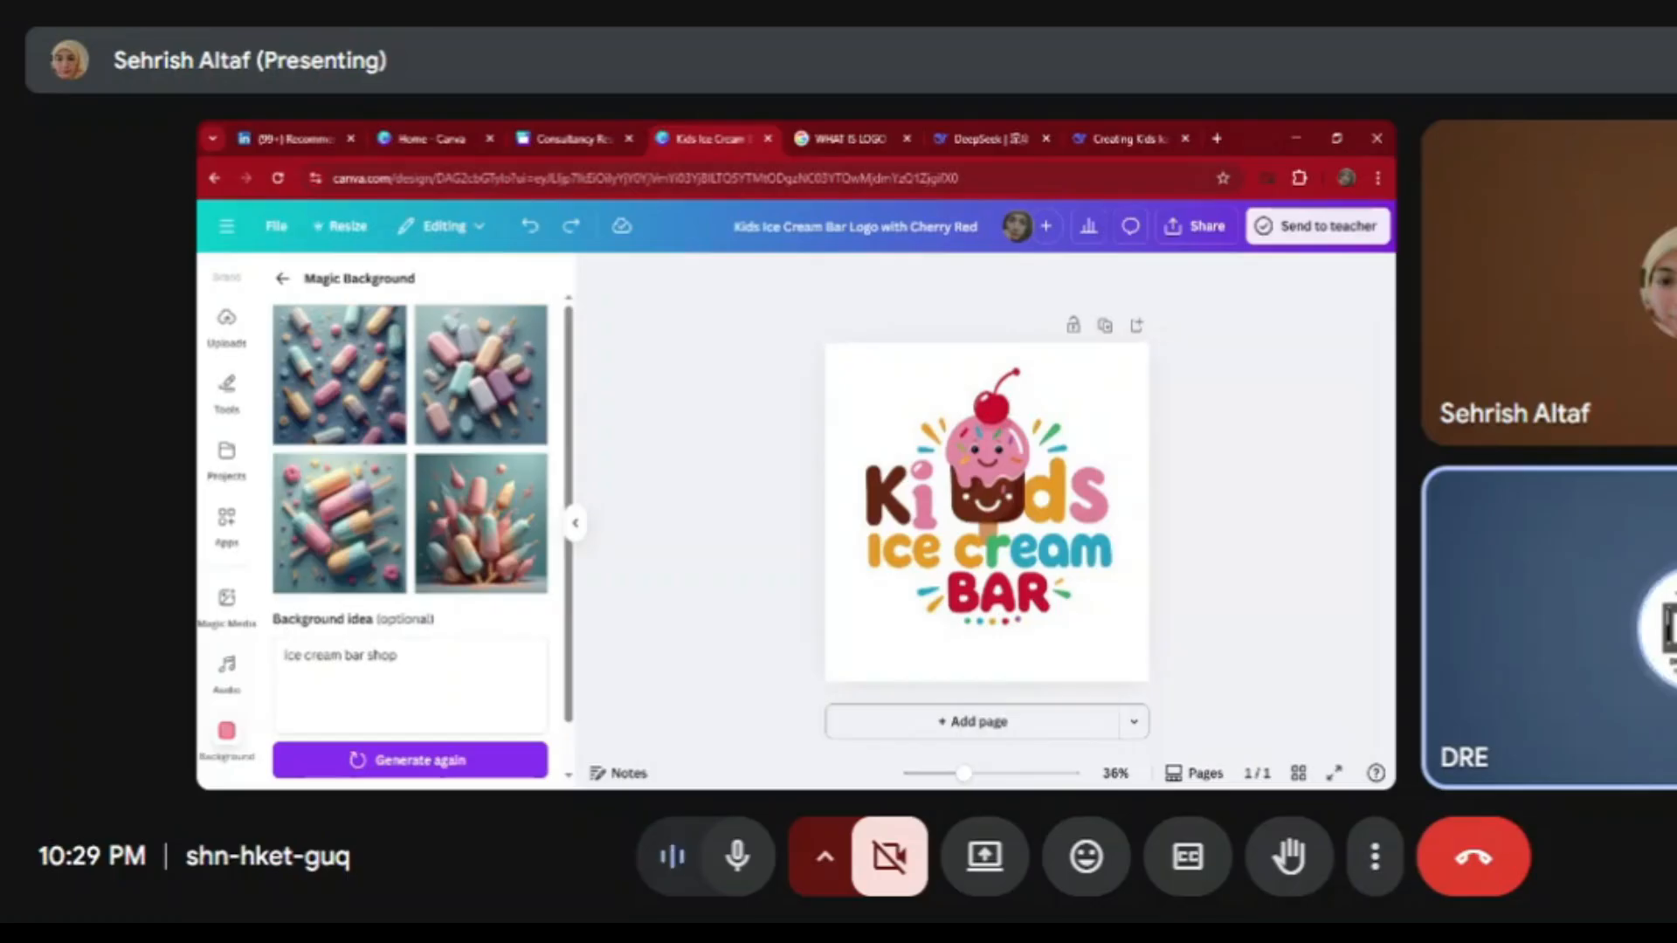
Download the logo as a PNG with a transparent background at size 0.625 (640 × 640 px)
{"action": "left_click", "coordinate": [1194, 226]}
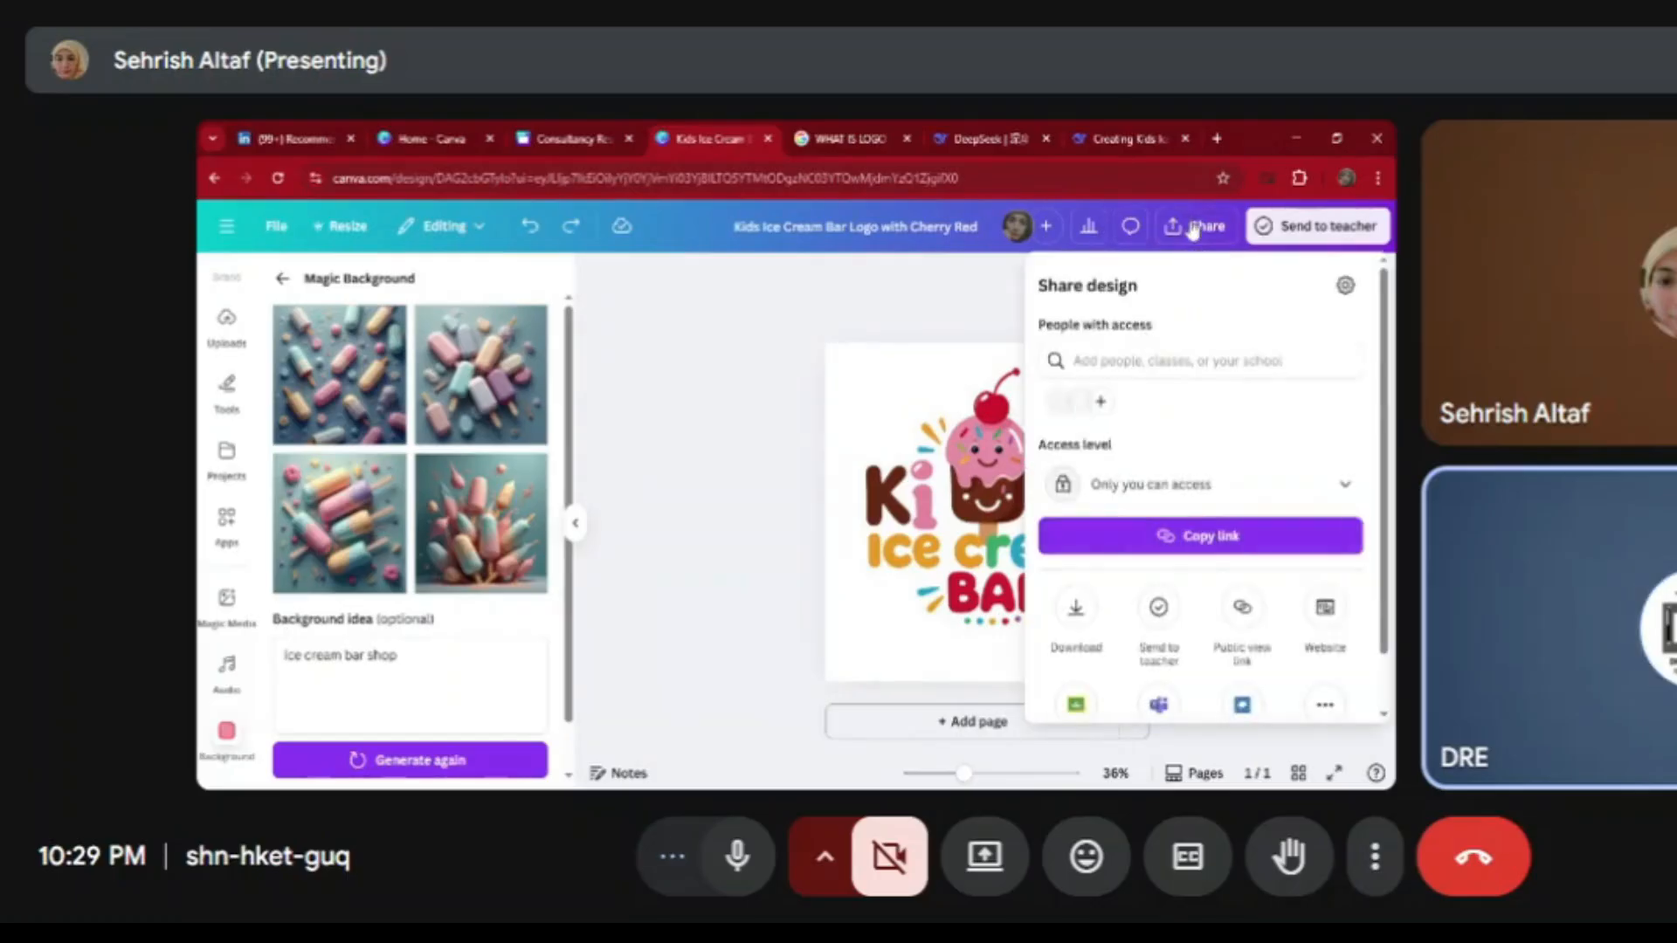
{"action": "left_click", "coordinate": [1075, 616]}
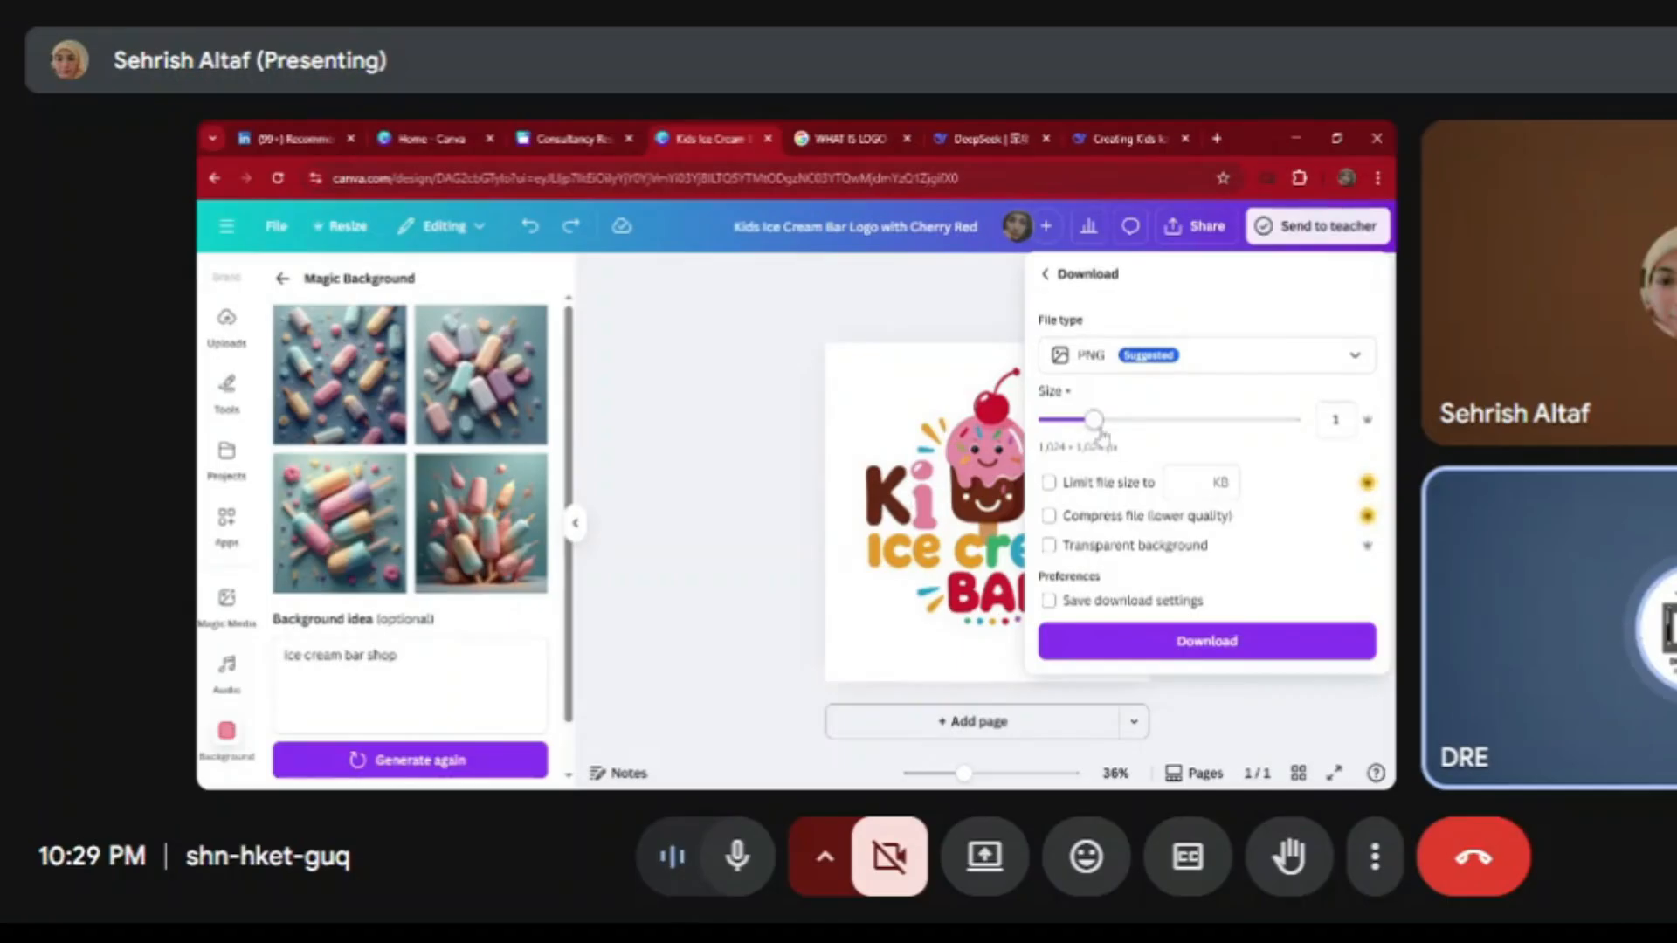
{"action": "left_click_drag", "start_coordinate": [1092, 420], "coordinate": [1064, 425]}
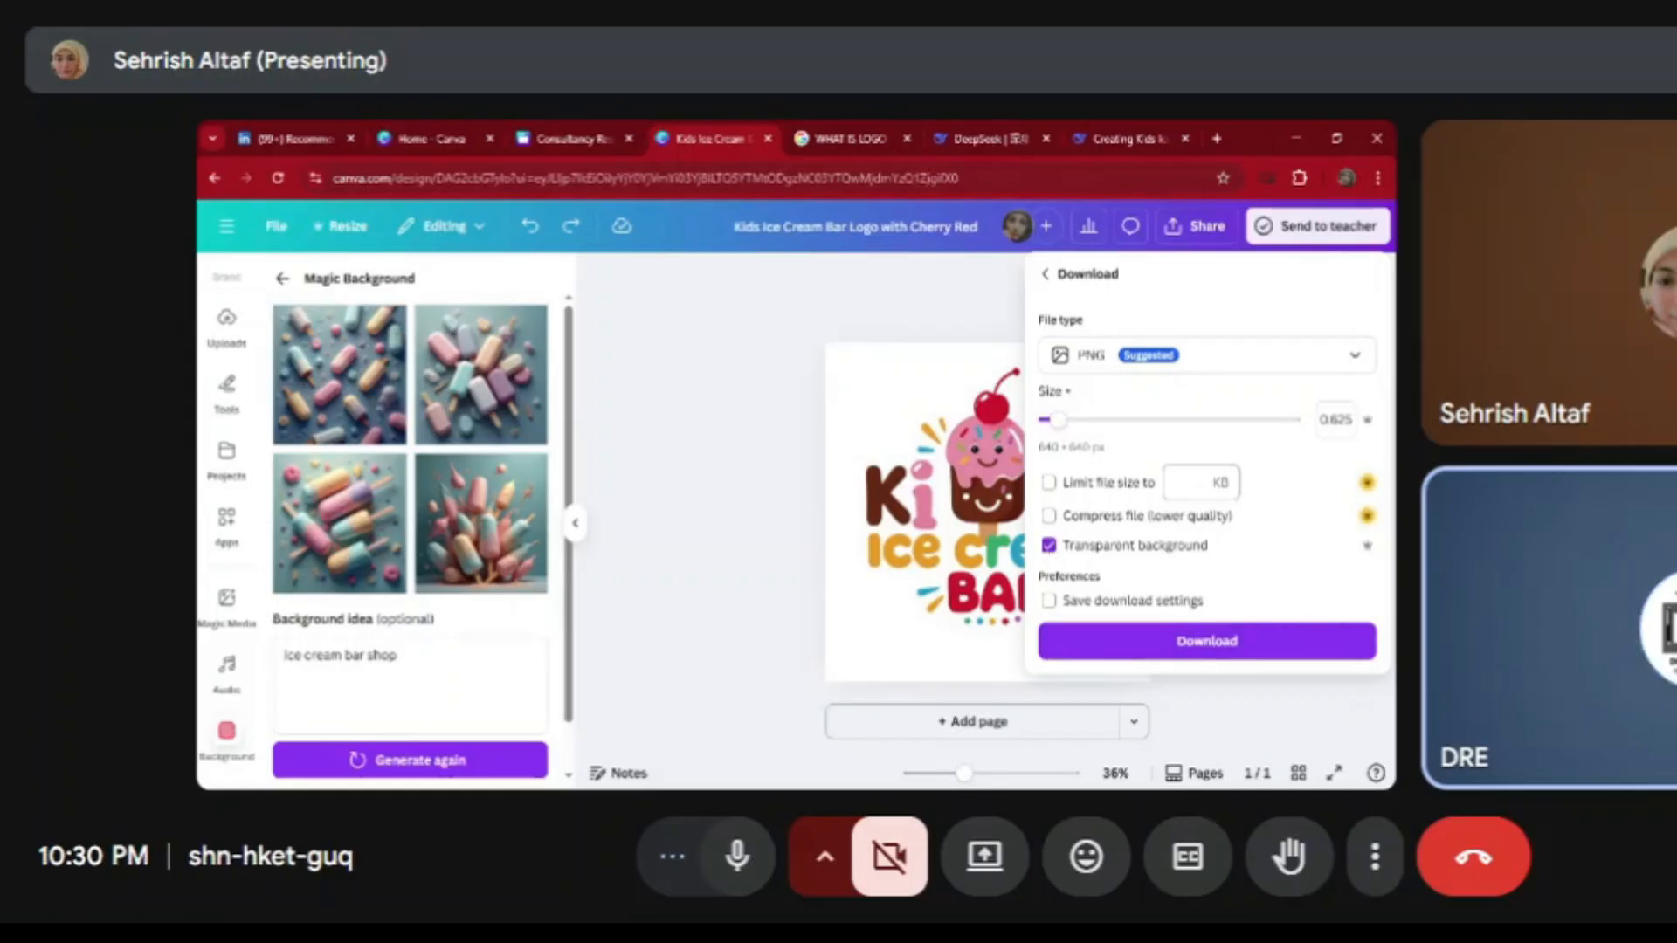
{"action": "left_click", "coordinate": [1188, 483]}
{"action": "left_click", "coordinate": [1230, 646]}
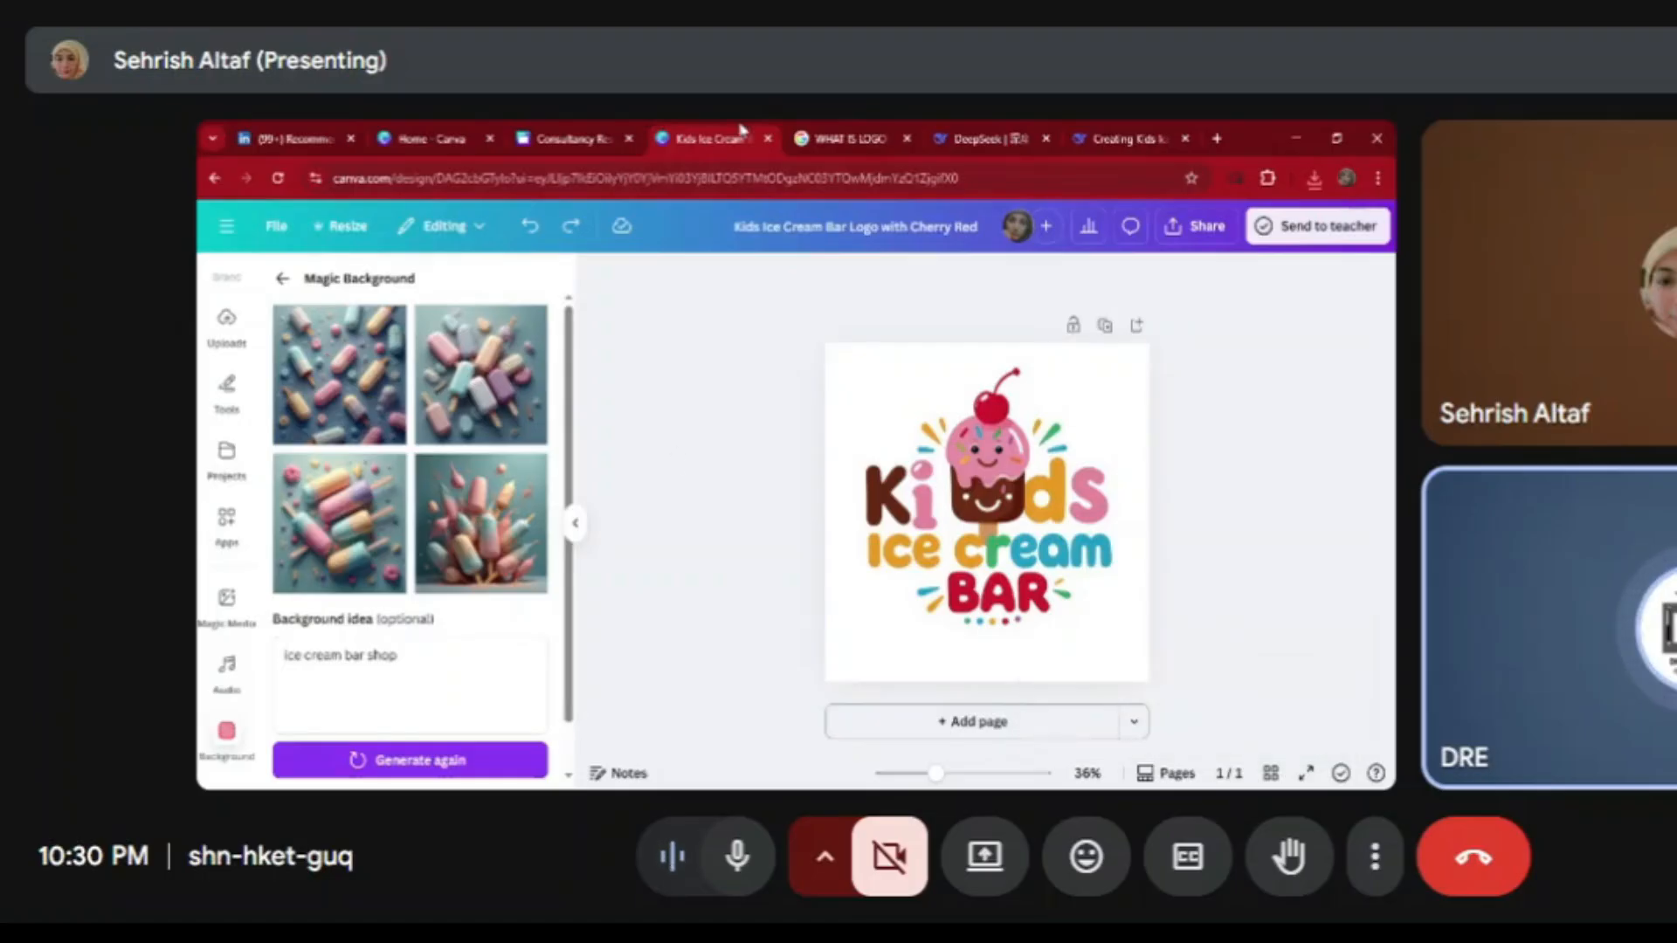
Leave the design for the Canva home page and open Canva AI for a new chat
{"action": "left_click", "coordinate": [229, 240]}
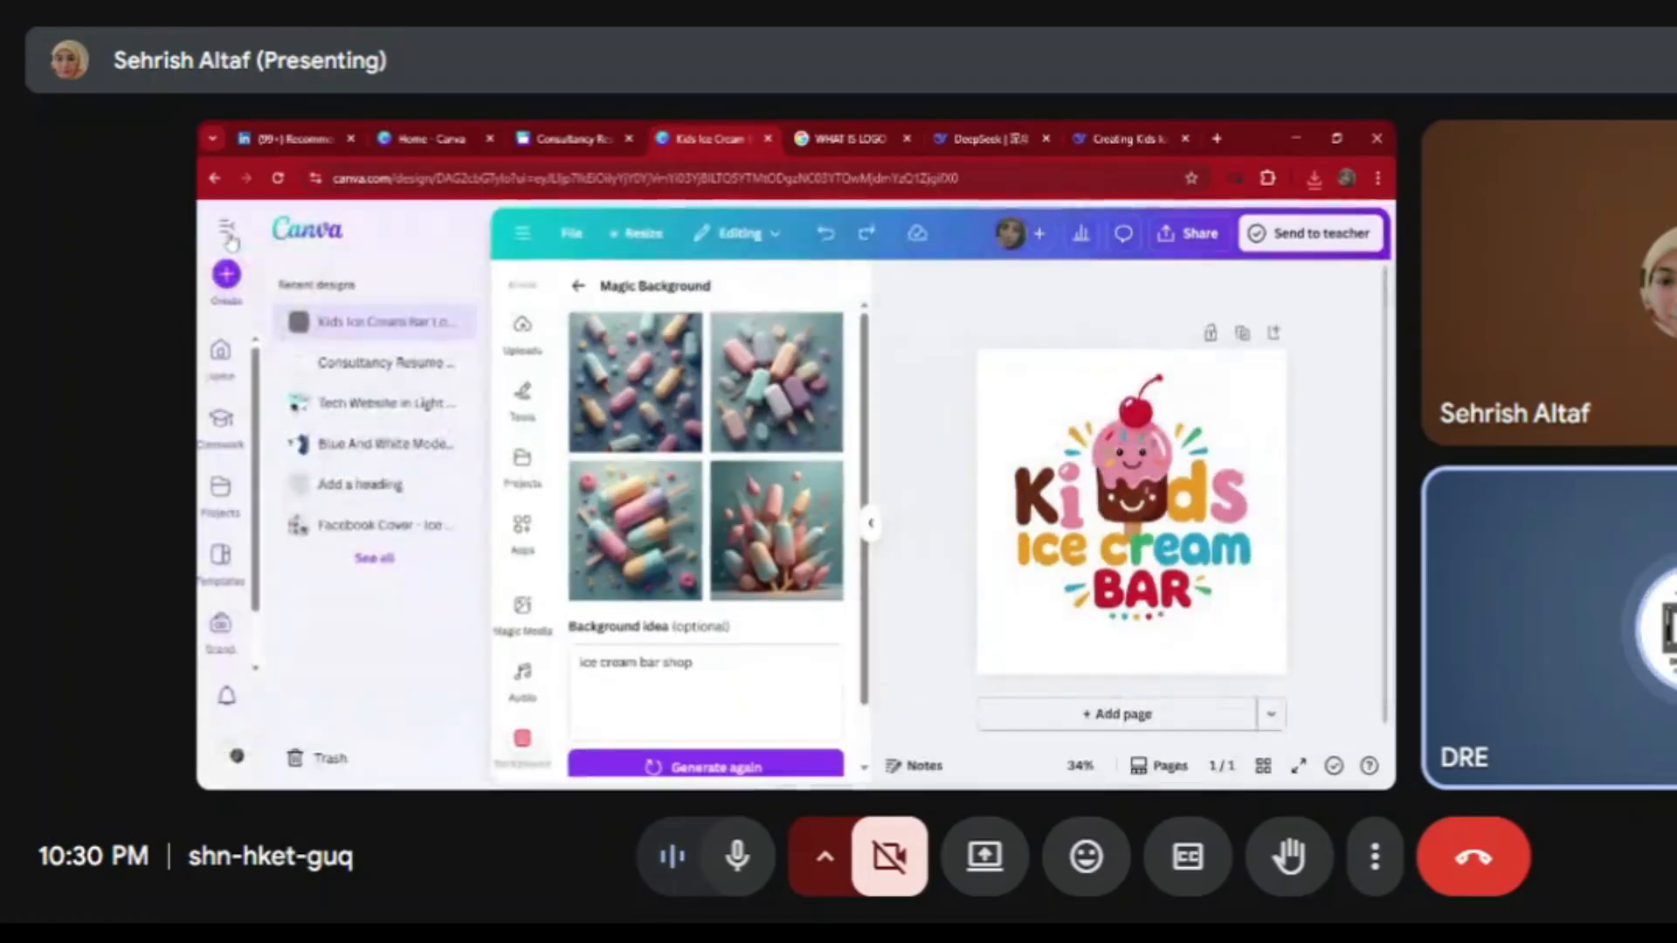
{"action": "left_click", "coordinate": [220, 372]}
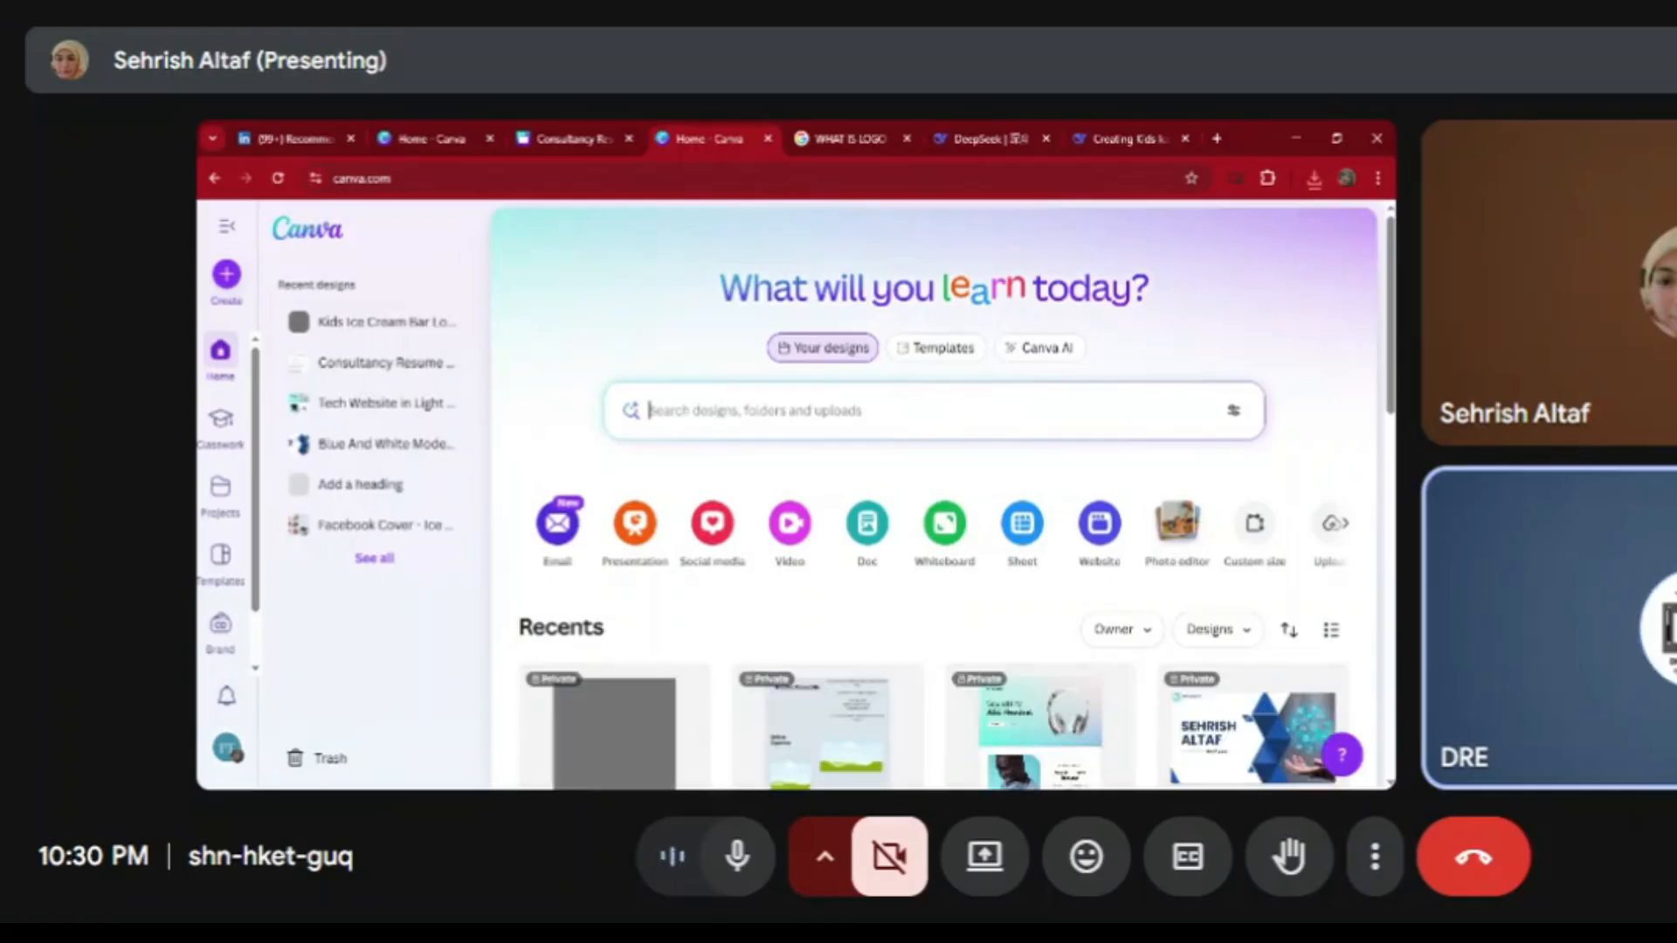
{"action": "left_click", "coordinate": [1051, 348]}
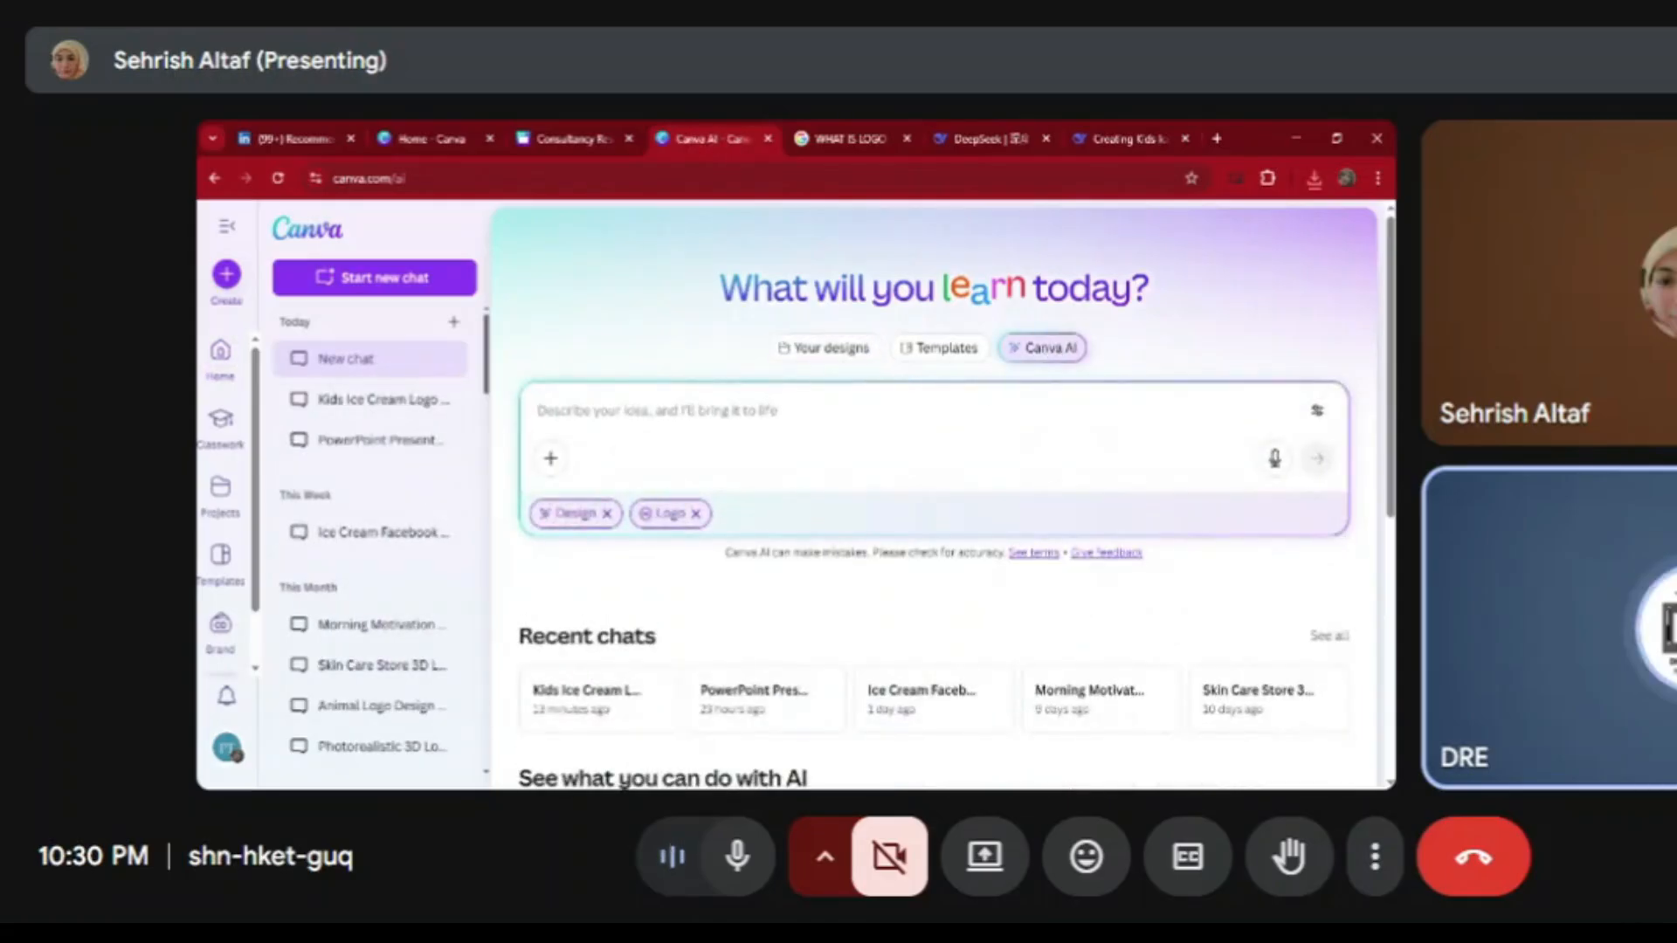
Switch to the DeepSeek chat containing the kids ice cream logo prompts
{"action": "left_click", "coordinate": [1132, 133]}
{"action": "left_click", "coordinate": [1258, 390]}
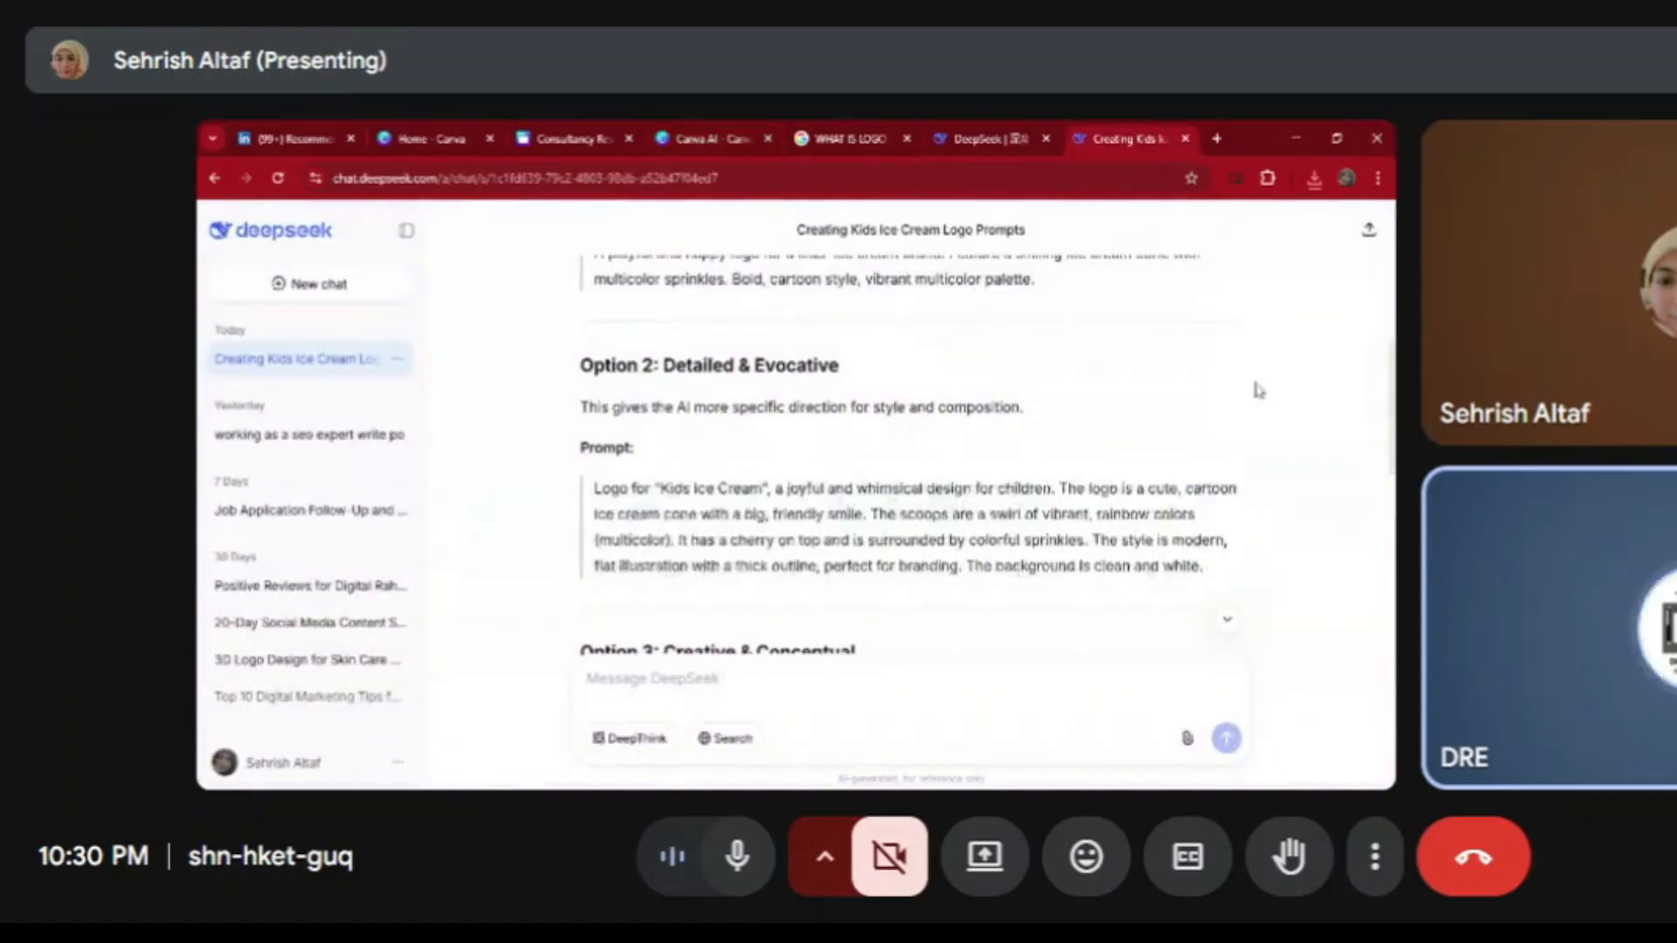
Copy the Option 1: Simple & Direct prompt for the playful kids' ice cream brand logo
{"action": "triple_click", "coordinate": [944, 408]}
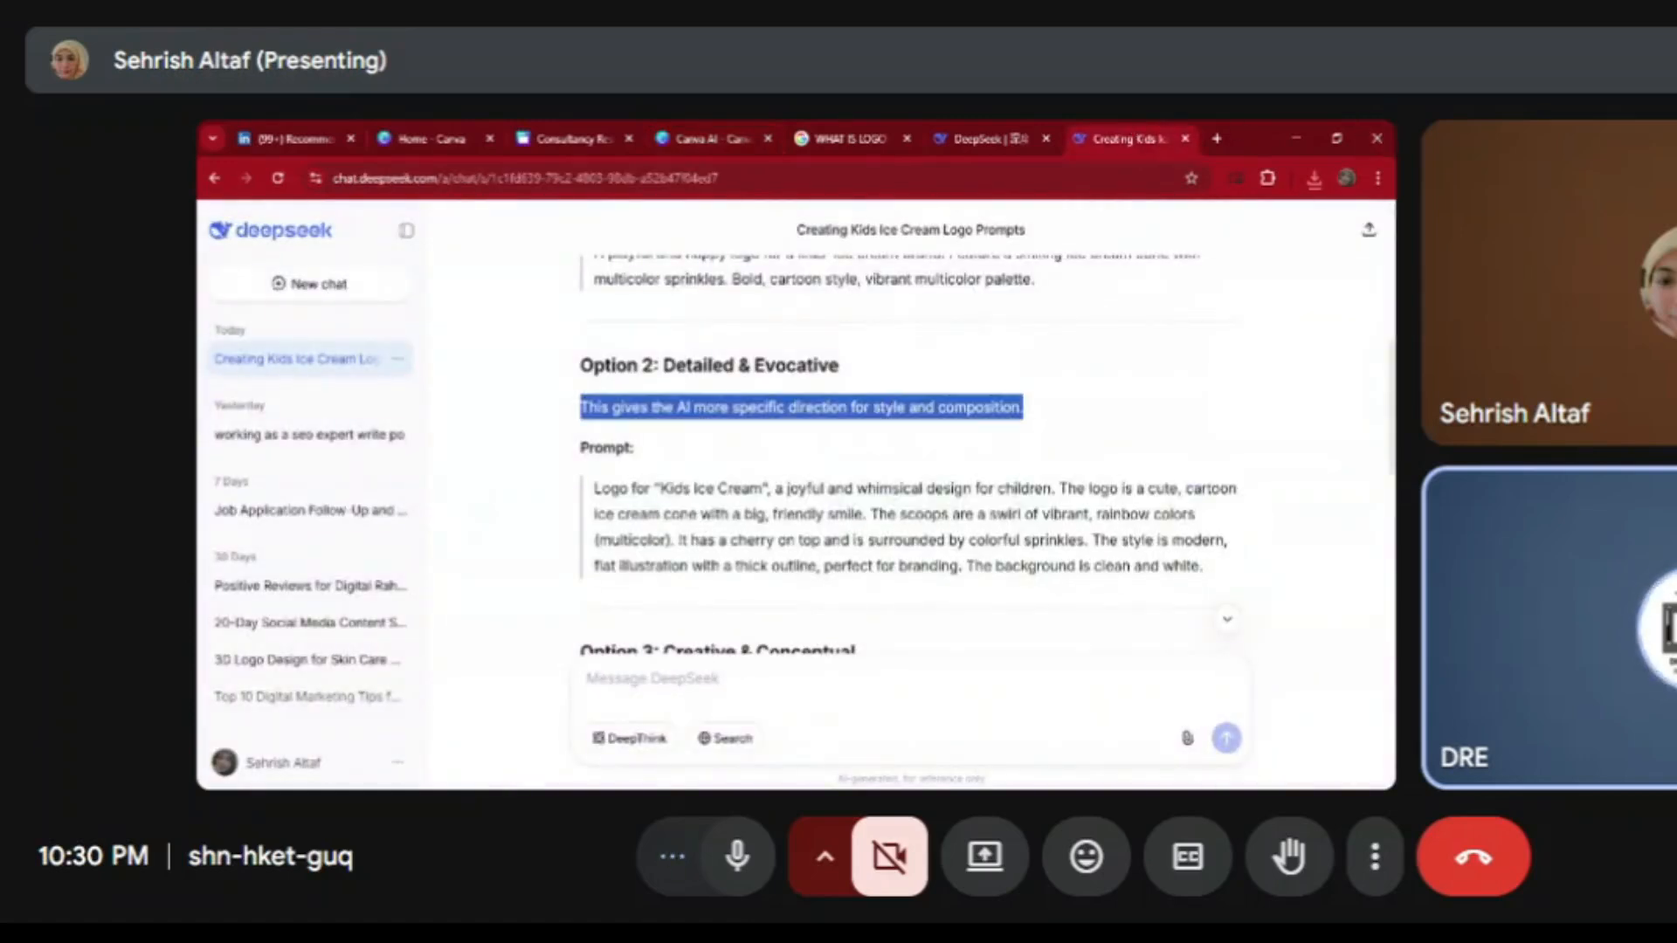
{"action": "left_click", "coordinate": [1309, 367]}
{"action": "scroll", "coordinate": [908, 455], "scroll_direction": "up", "scroll_amount": 2}
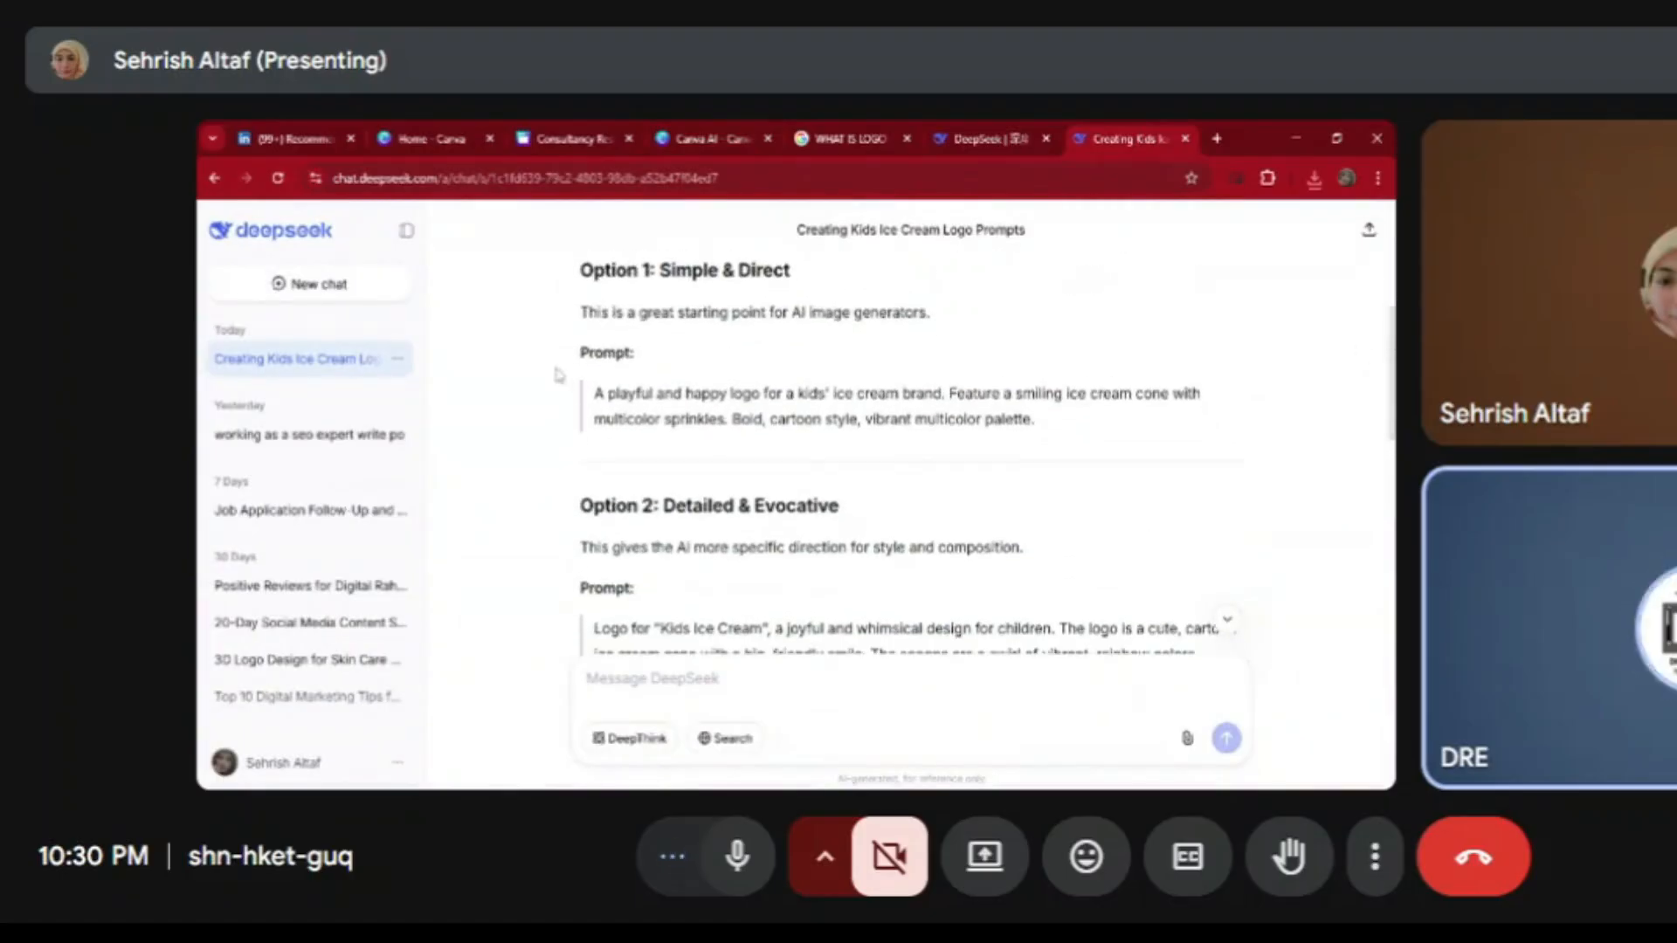
{"action": "triple_click", "coordinate": [1018, 419]}
{"action": "key", "text": "ctrl+c"}
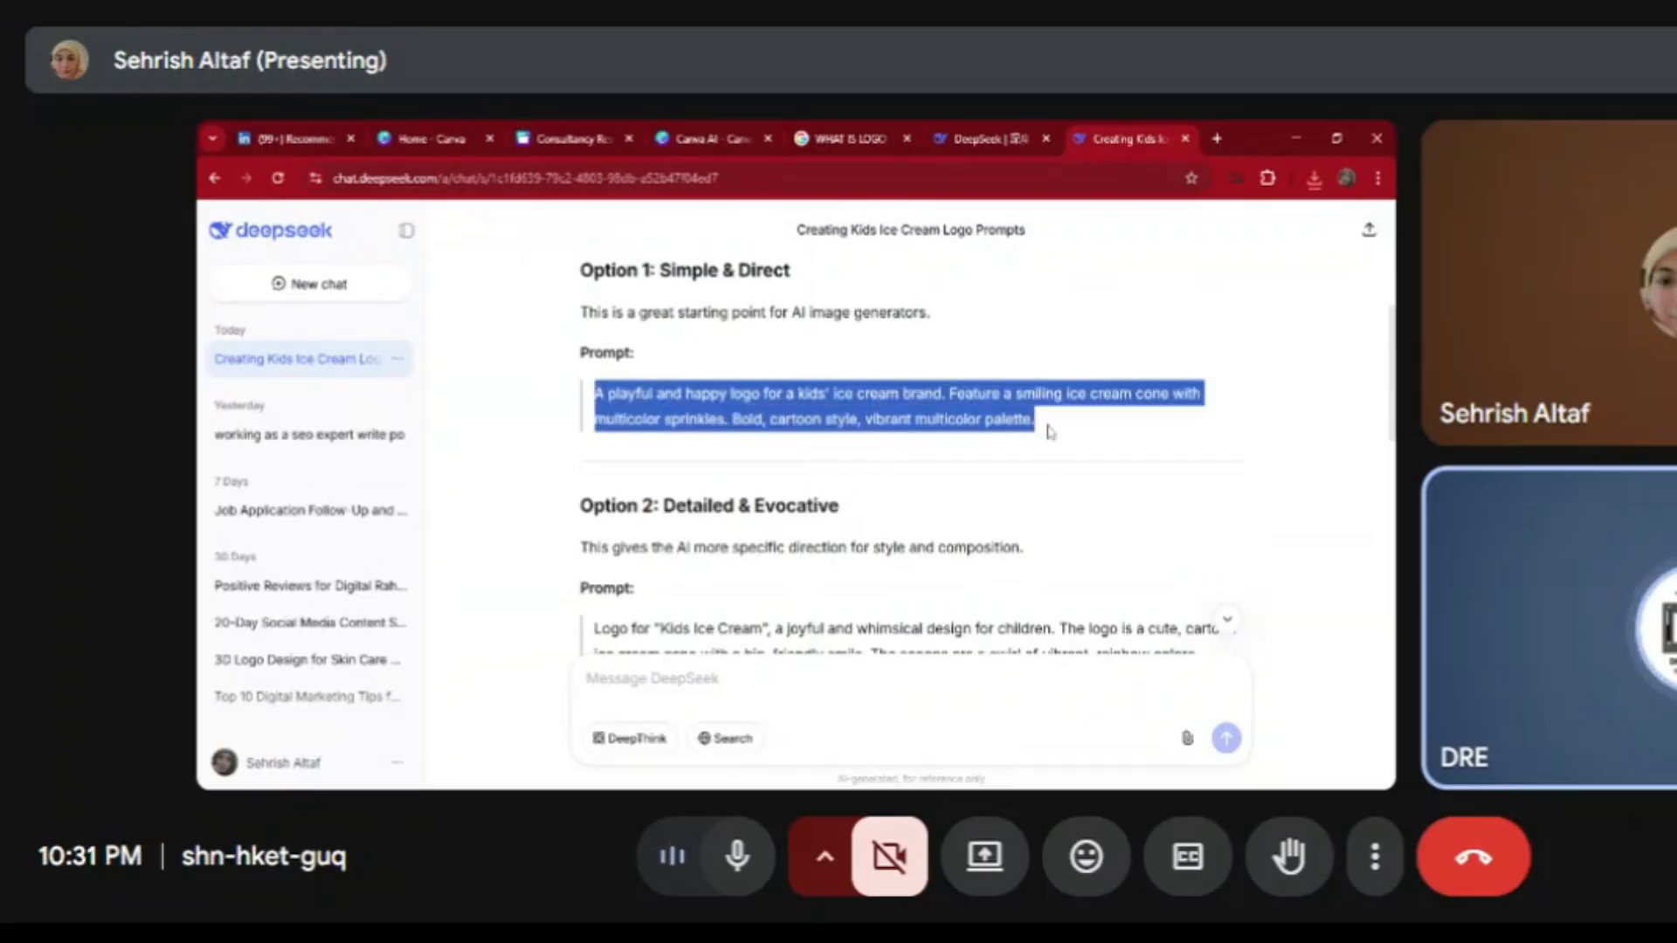
Switch to the new Canva AI chat and submit the copied ice cream logo prompt with the Design and Logo options
{"action": "left_click", "coordinate": [737, 132]}
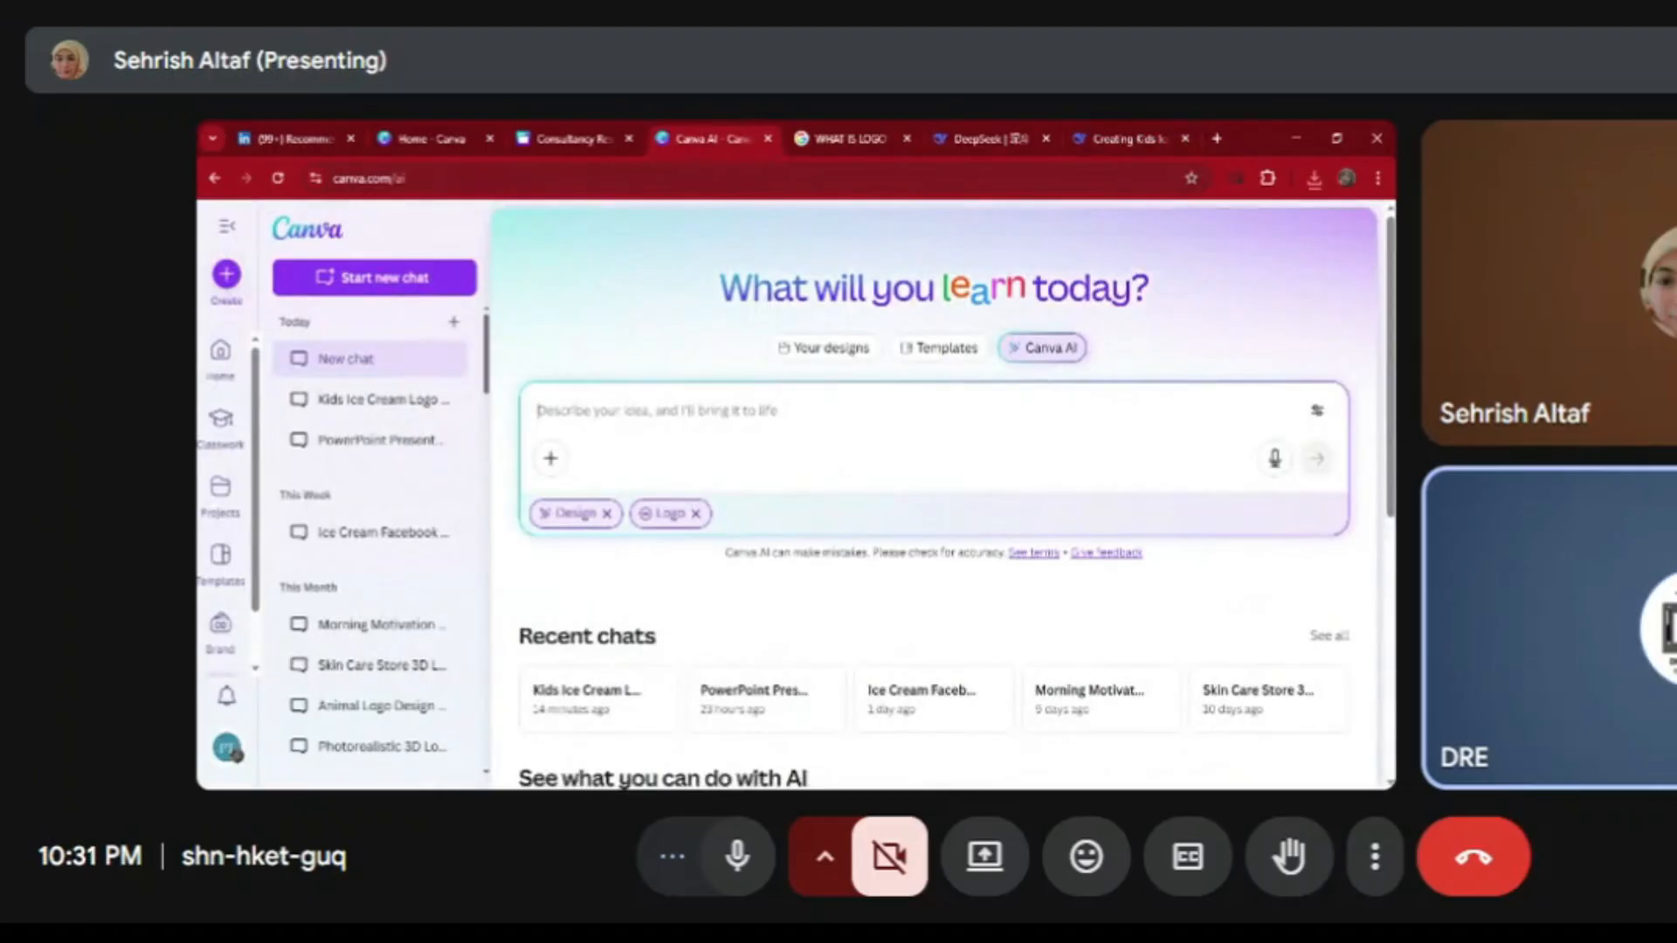
{"action": "key", "text": "ctrl+v"}
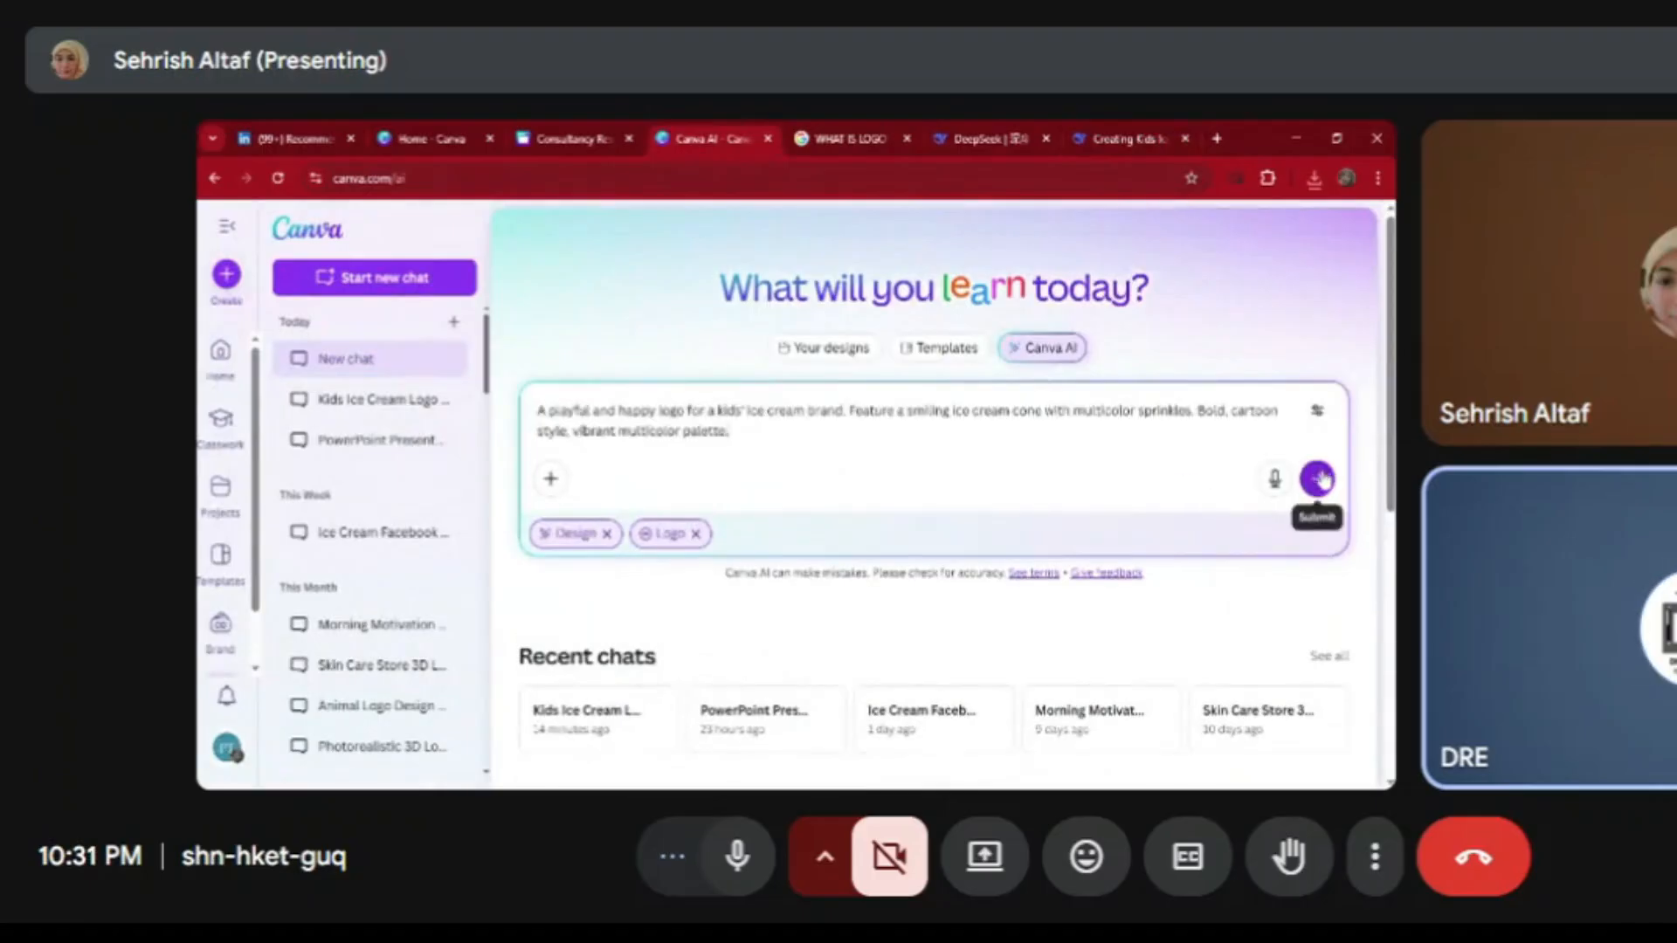
{"action": "left_click", "coordinate": [1317, 476]}
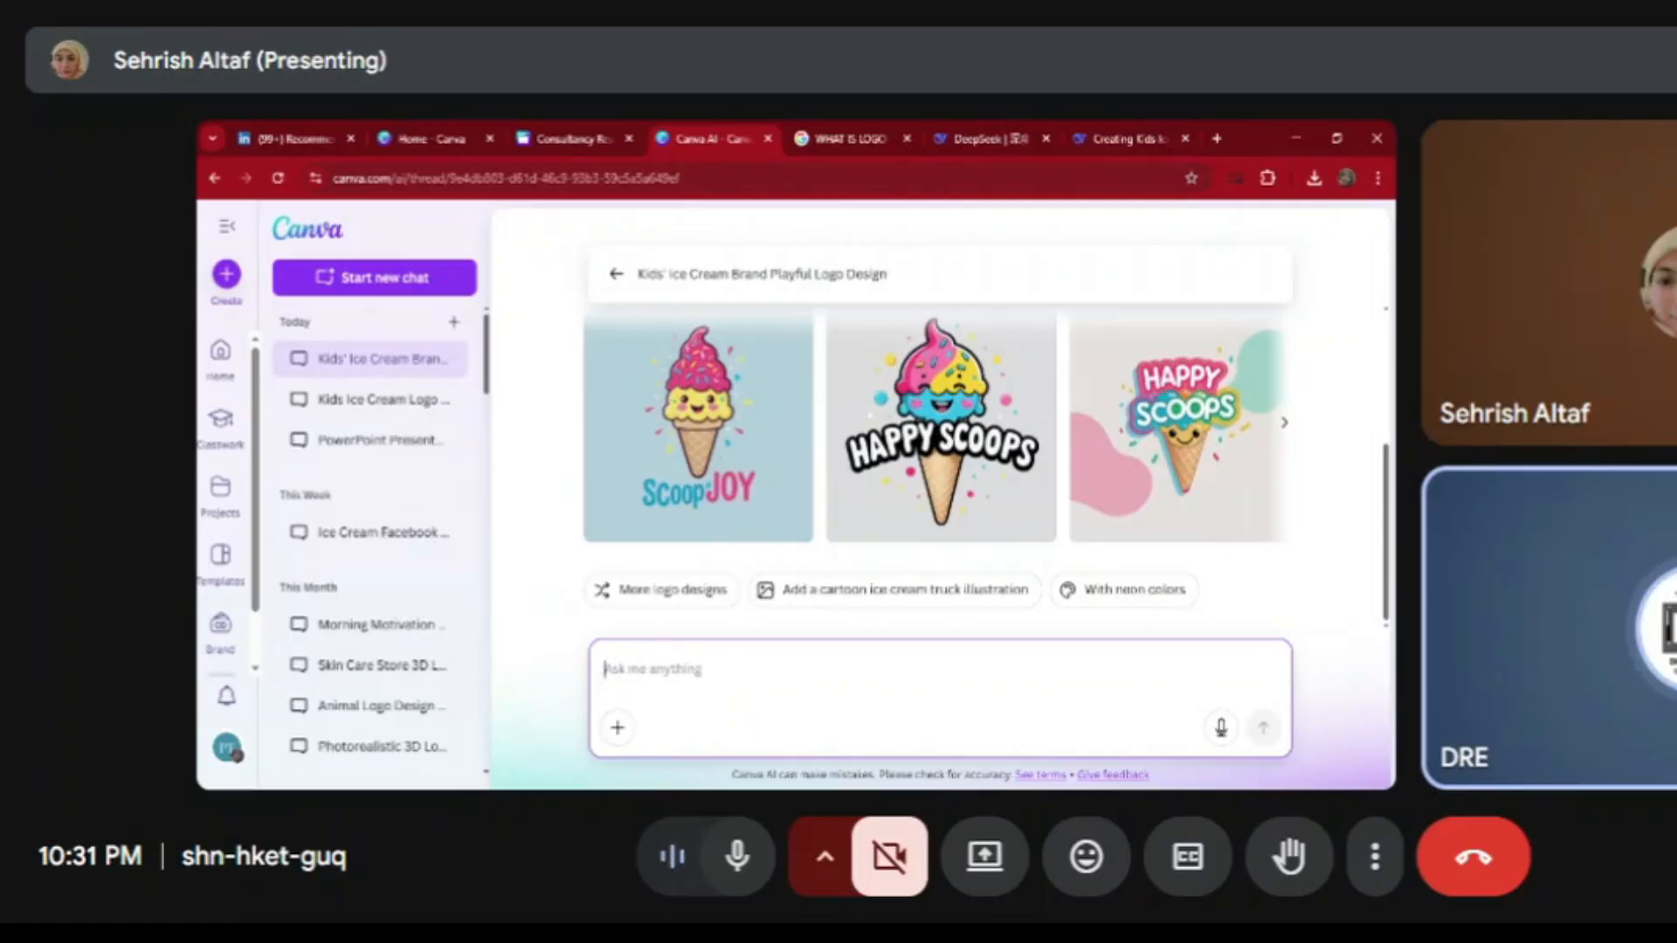
Preview two of the generated Happy Scoops logos, close the preview and return to the Canva AI start page
{"action": "left_click", "coordinate": [1283, 427]}
{"action": "left_click", "coordinate": [1283, 427]}
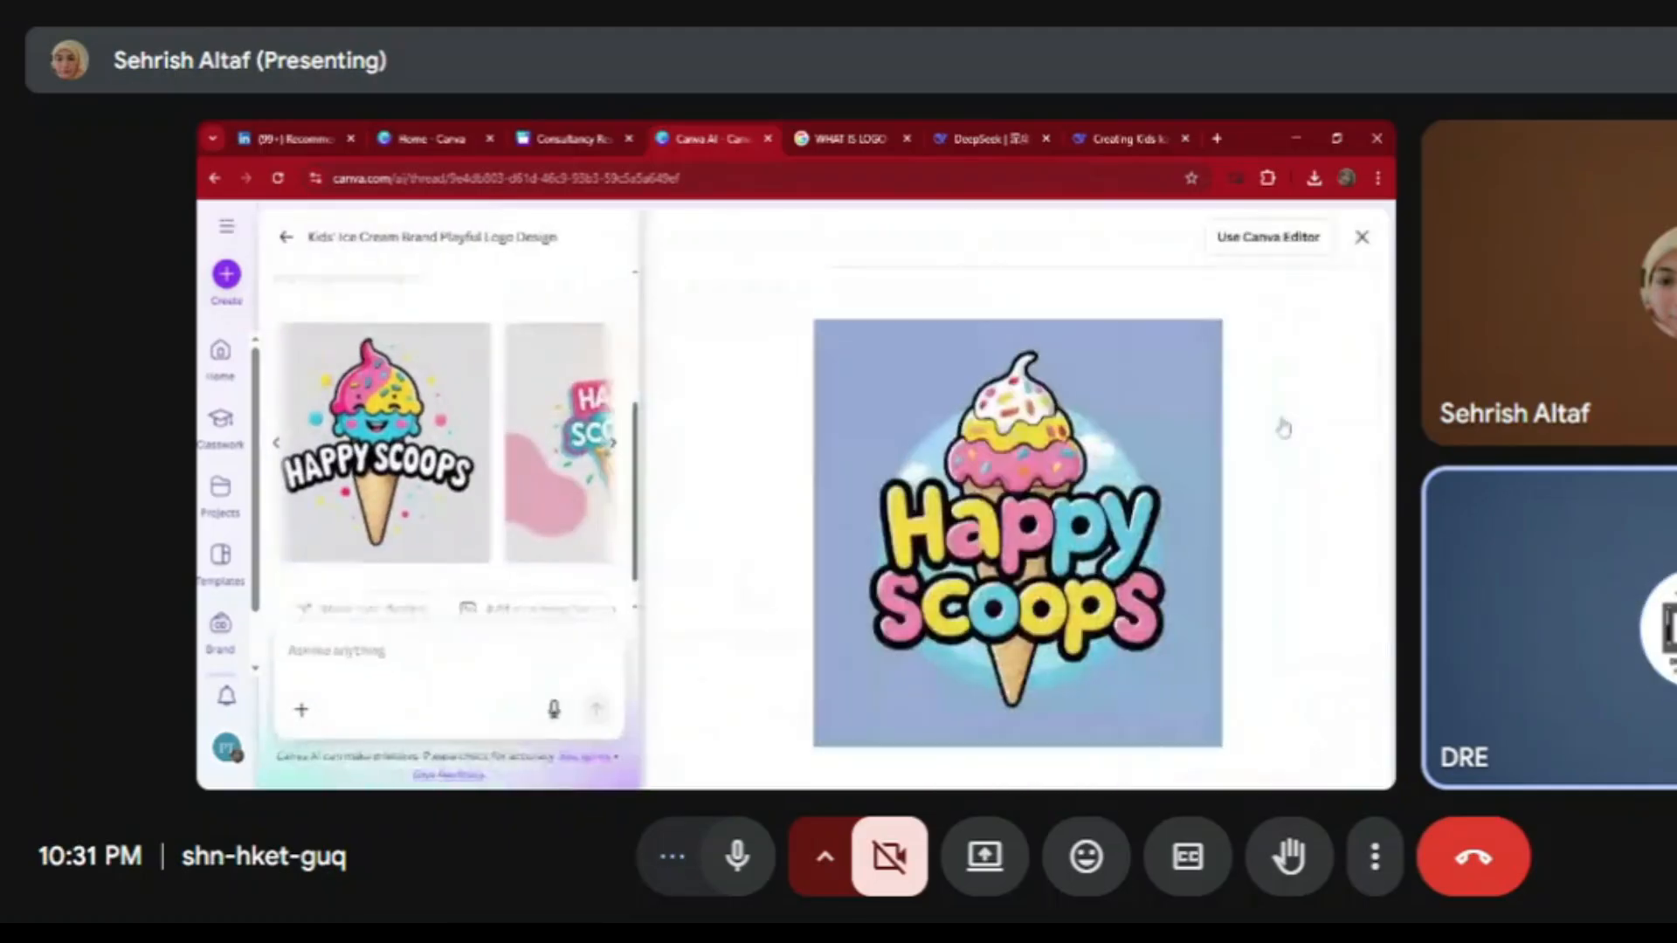
{"action": "left_click", "coordinate": [450, 406]}
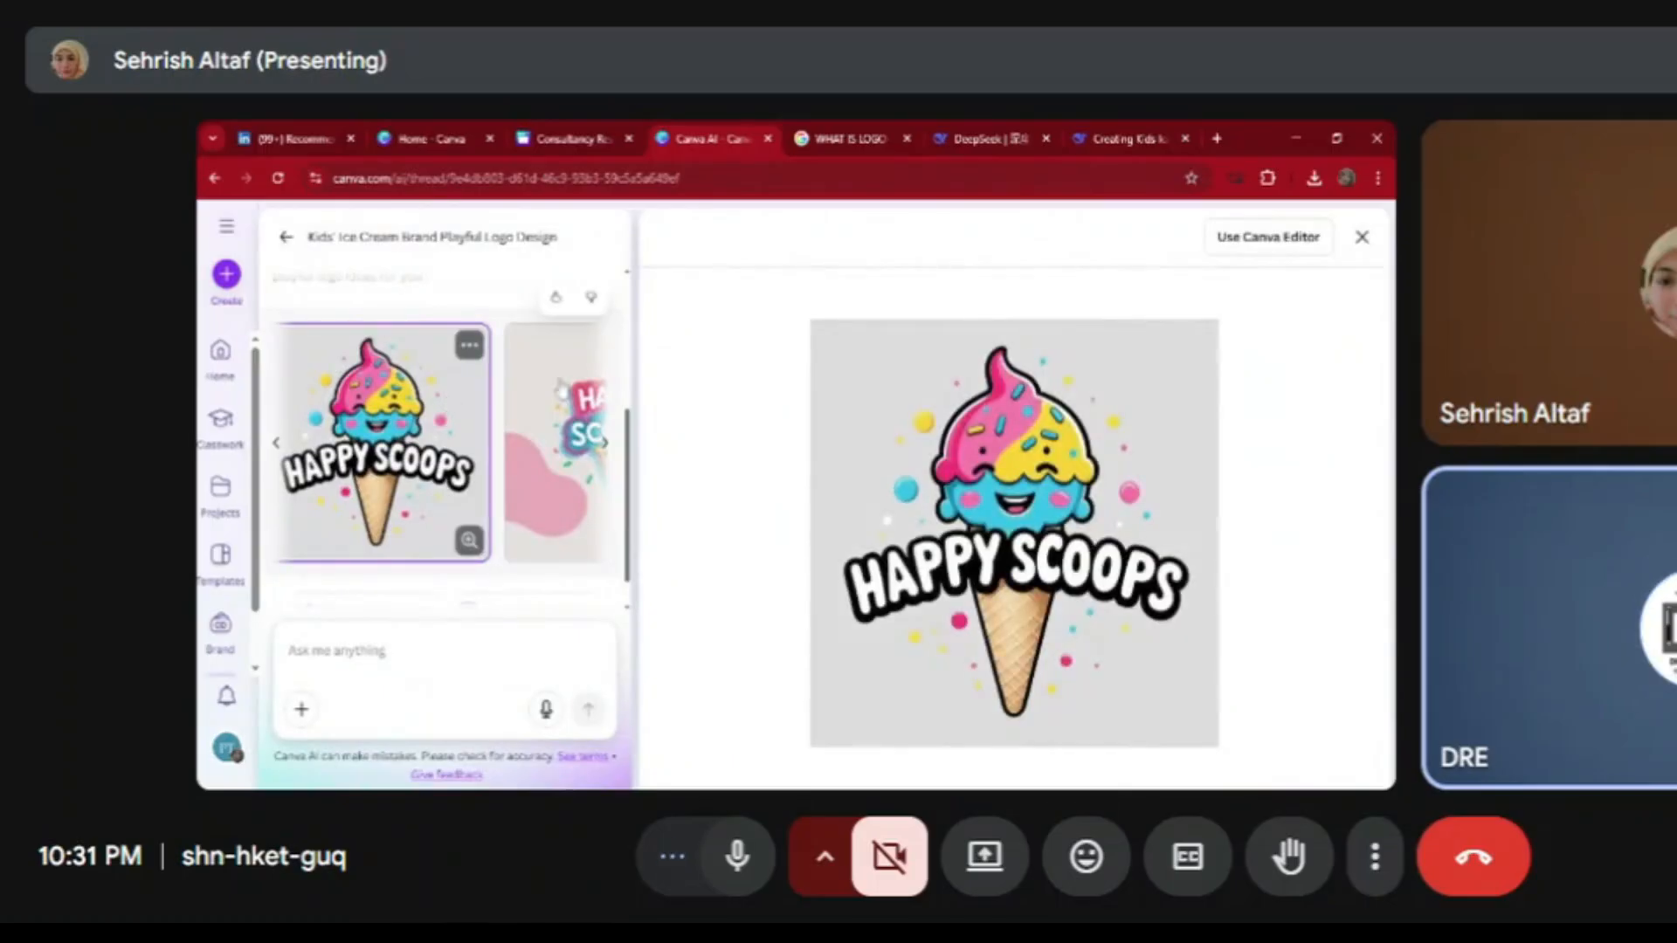
{"action": "left_click", "coordinate": [1361, 237]}
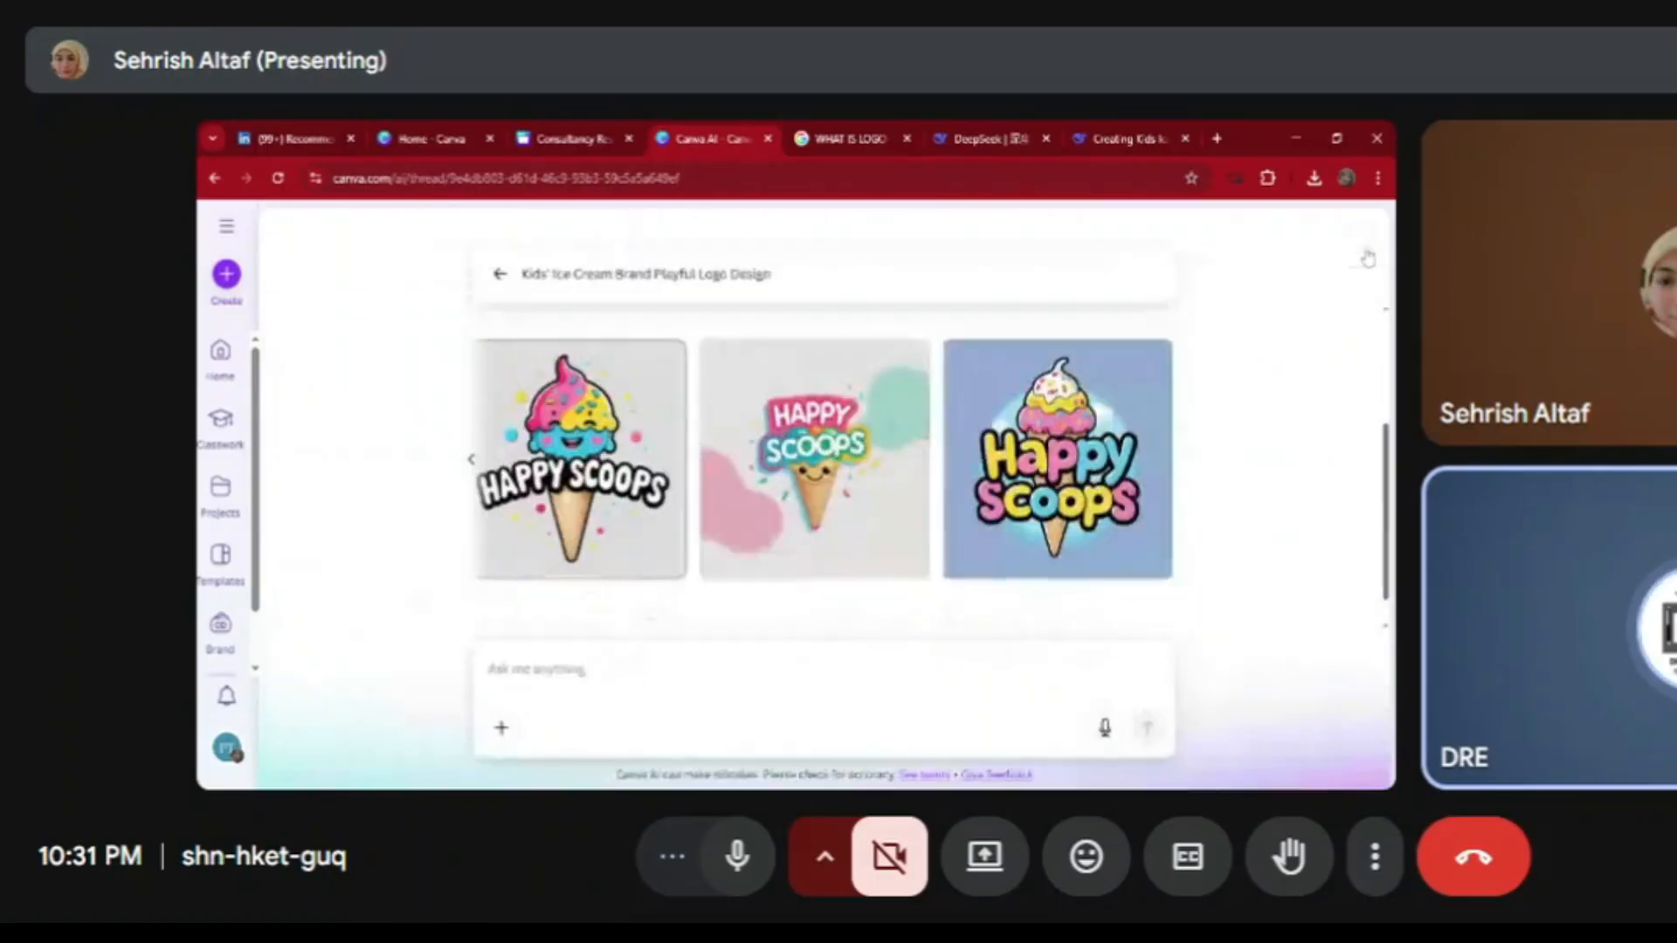
{"action": "left_click", "coordinate": [501, 275]}
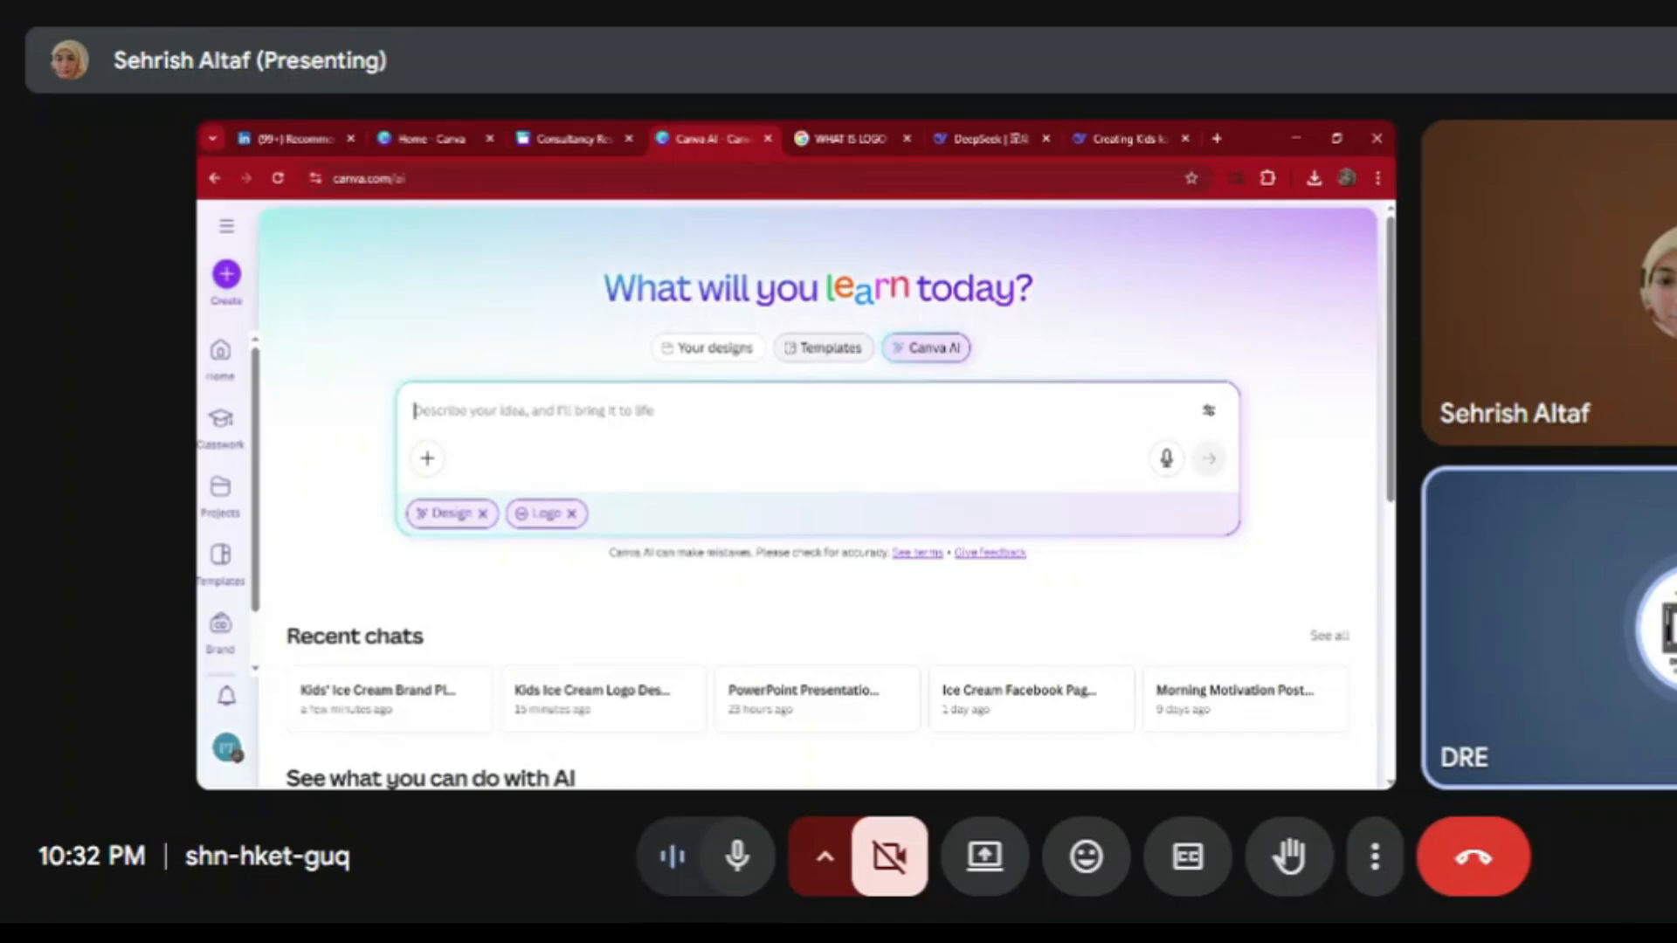
Switch to Canva's template search and enter Pizza Bar as the query
{"action": "left_click", "coordinate": [836, 357]}
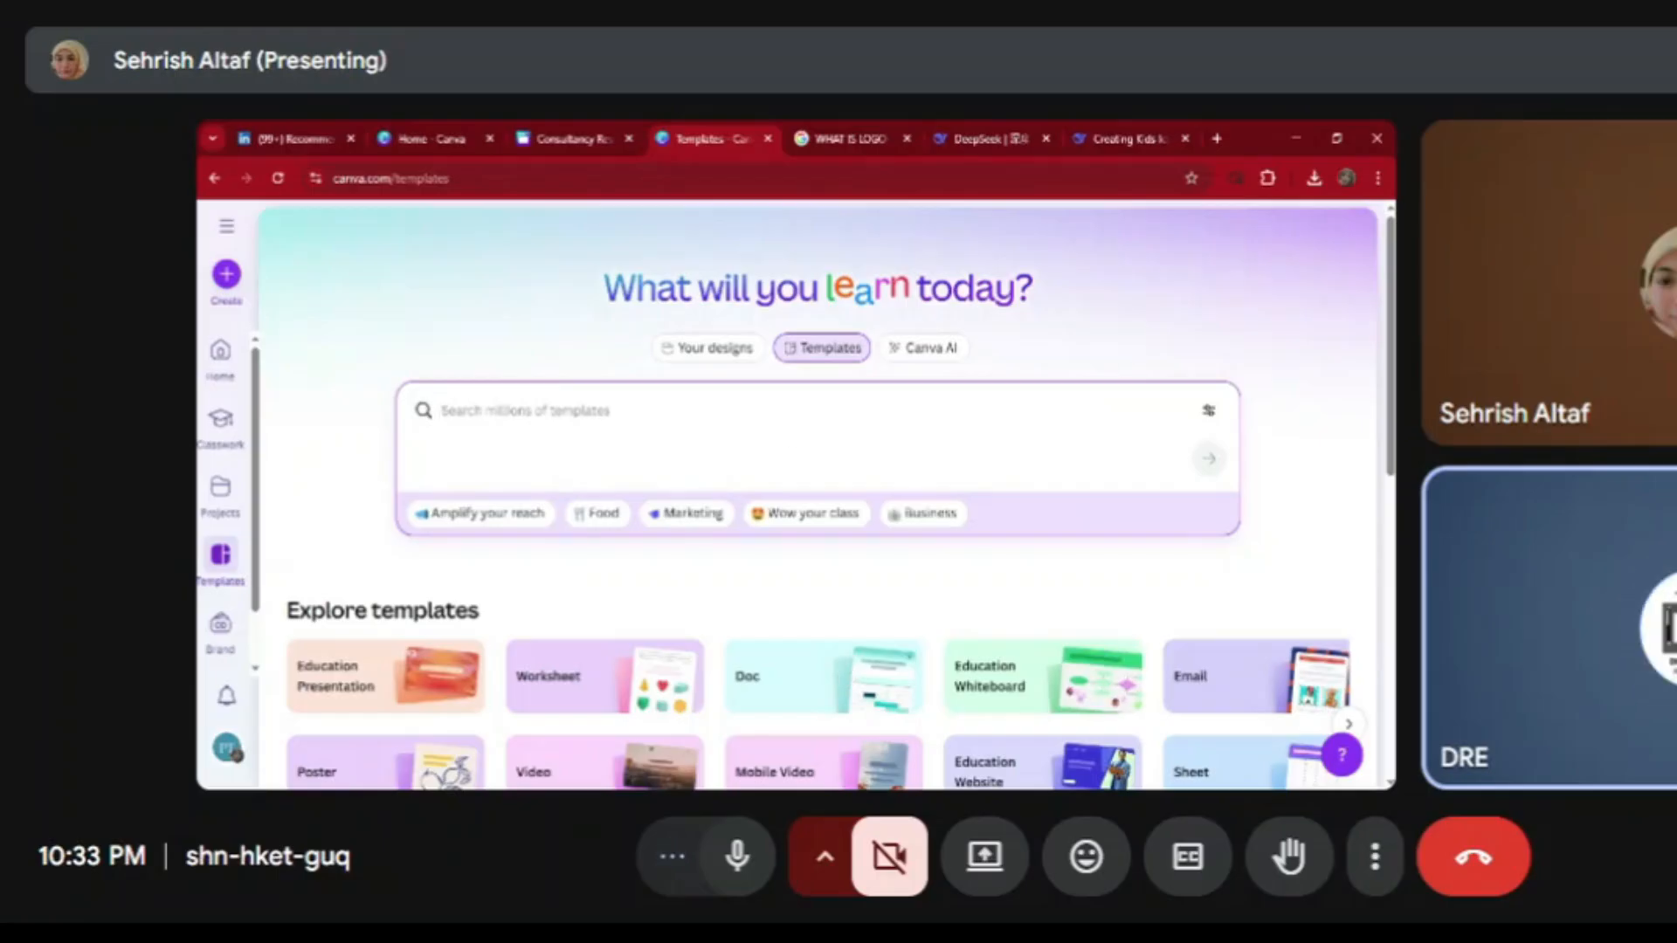
{"action": "type", "text": "i"}
{"action": "key", "text": "BackSpace"}
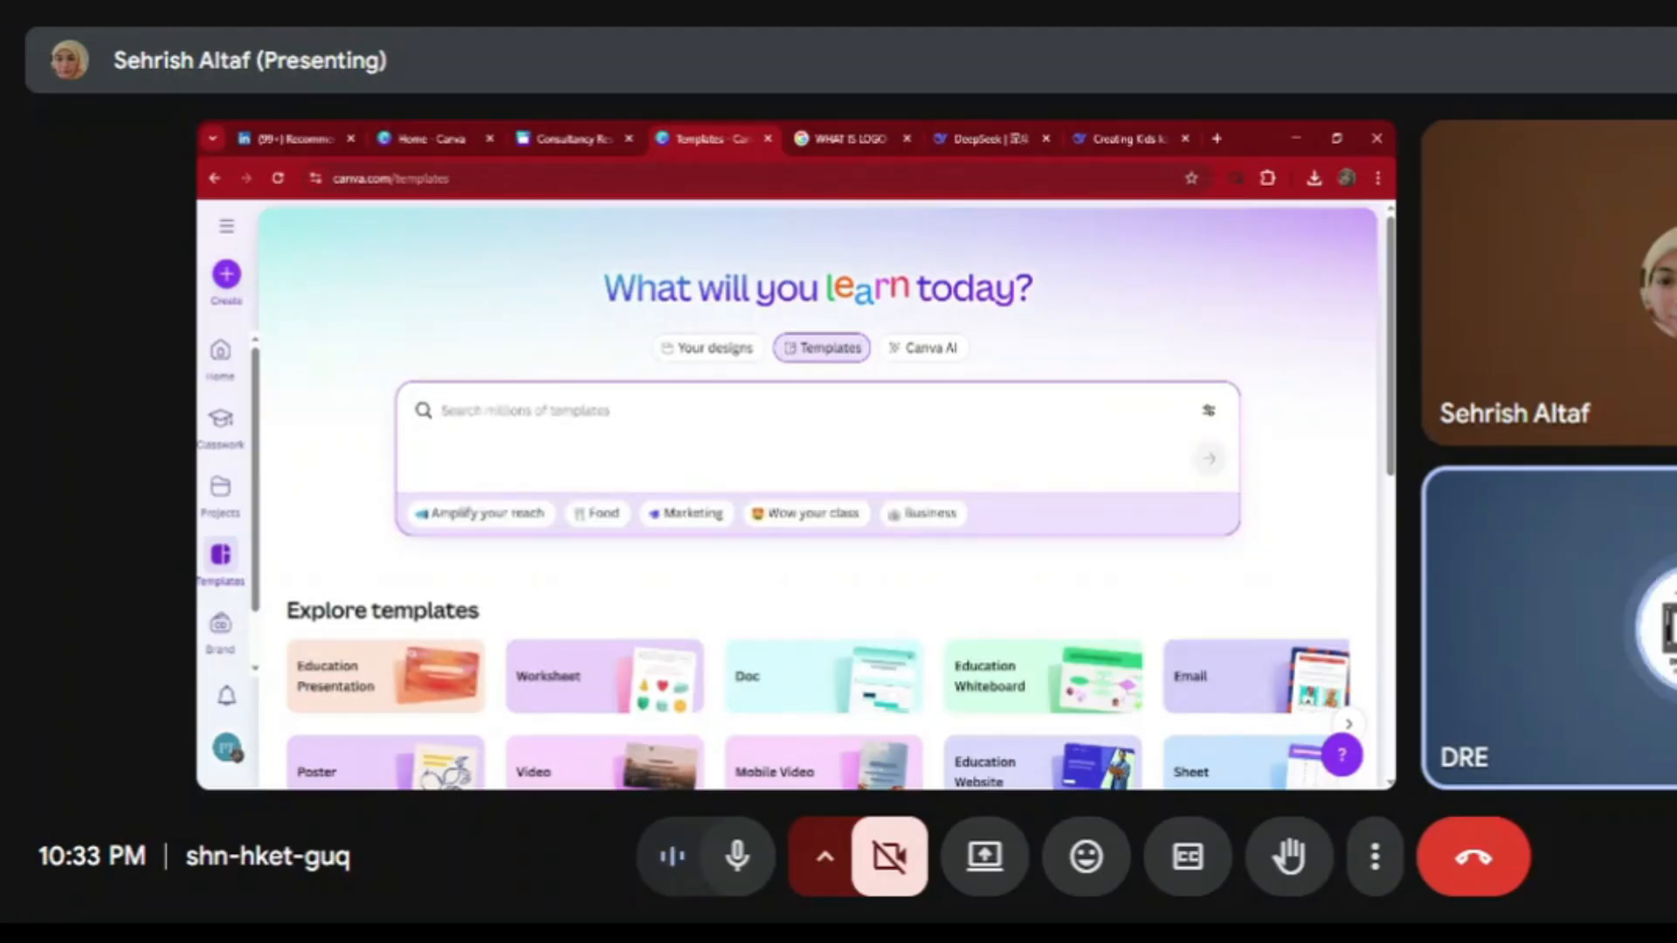
{"action": "type", "text": "Pizza"}
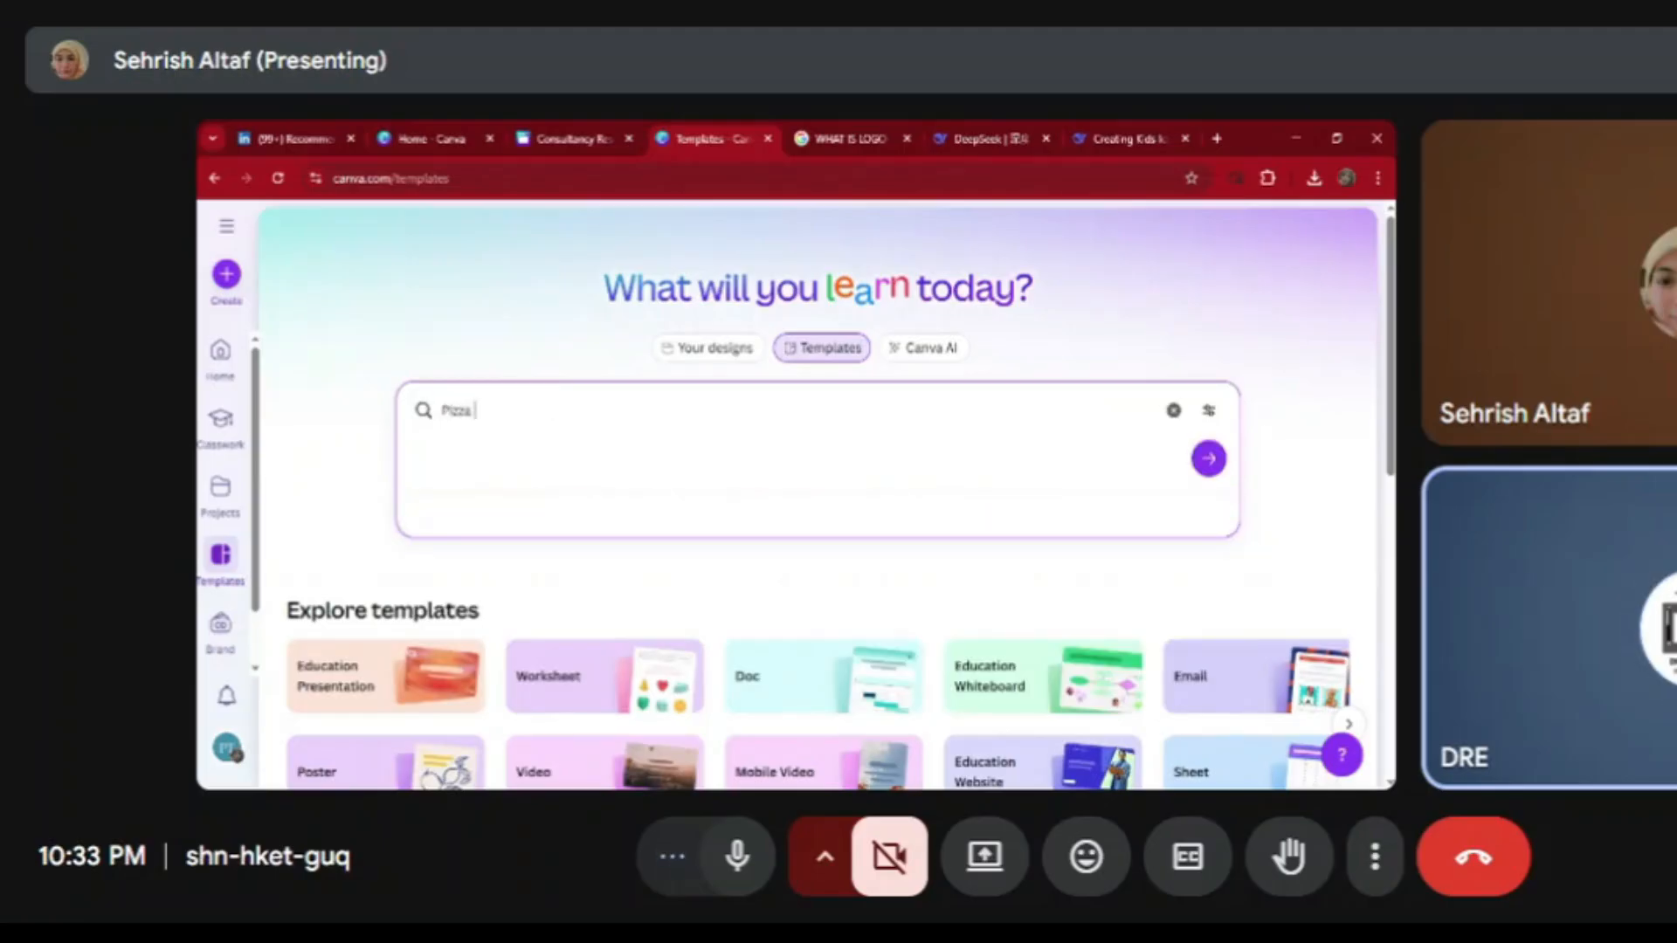
{"action": "type", "text": " shop"}
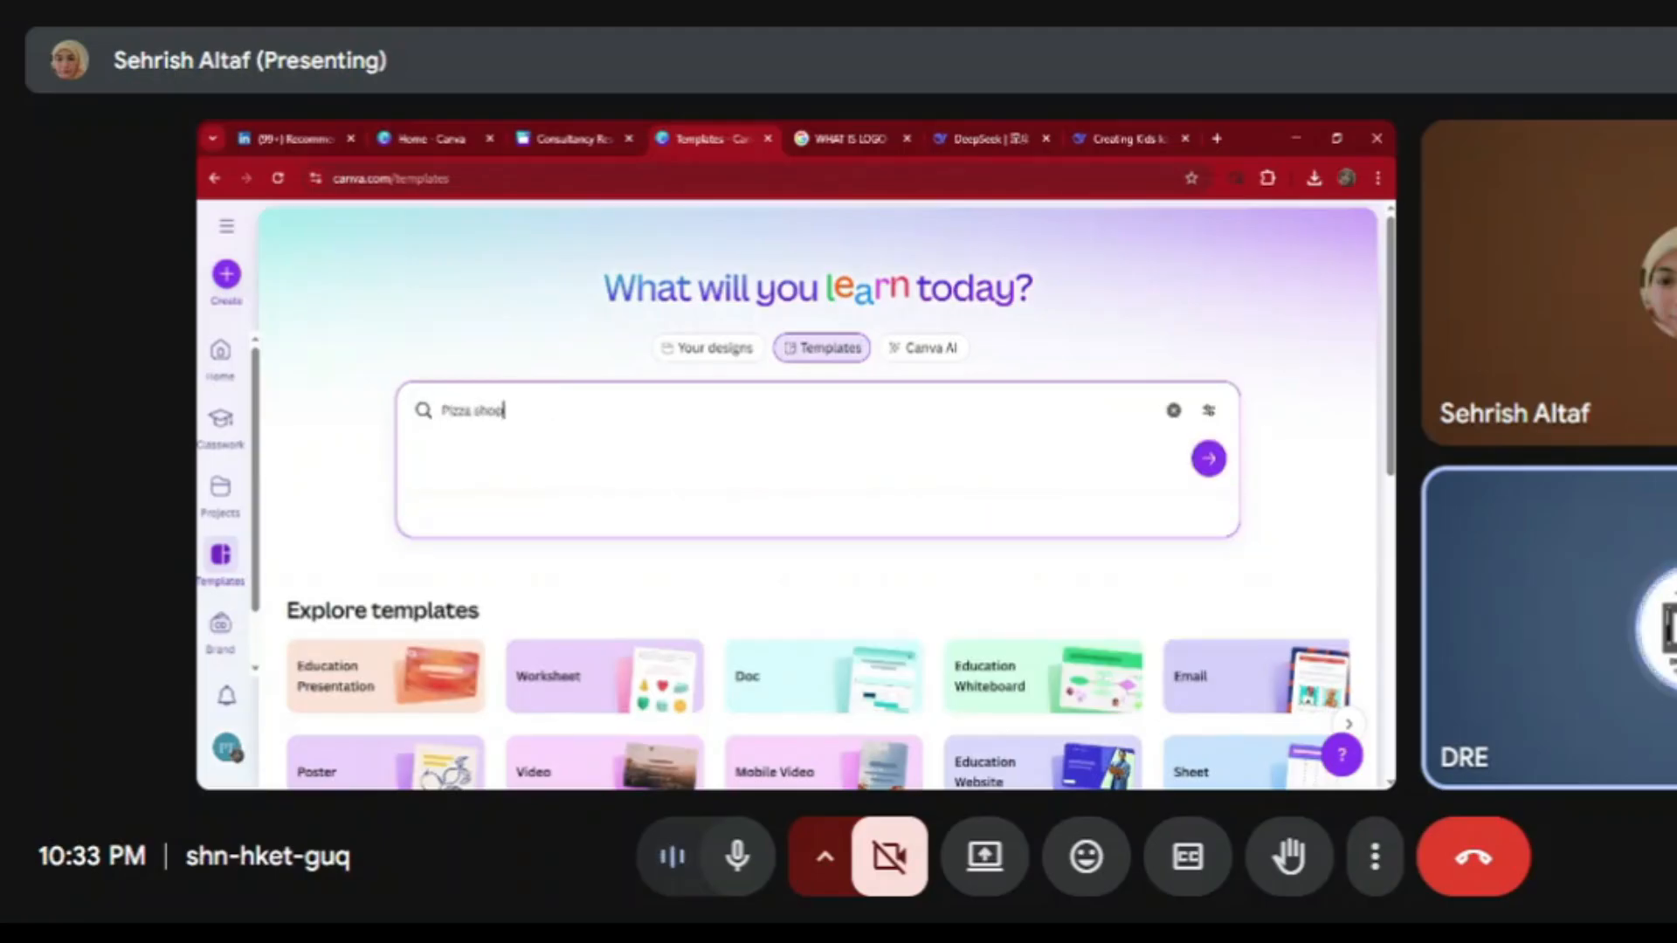
{"action": "key", "text": "BackSpace"}
{"action": "key", "text": "BackSpace"}
{"action": "key", "text": "BackSpace"}
{"action": "key", "text": "BackSpace"}
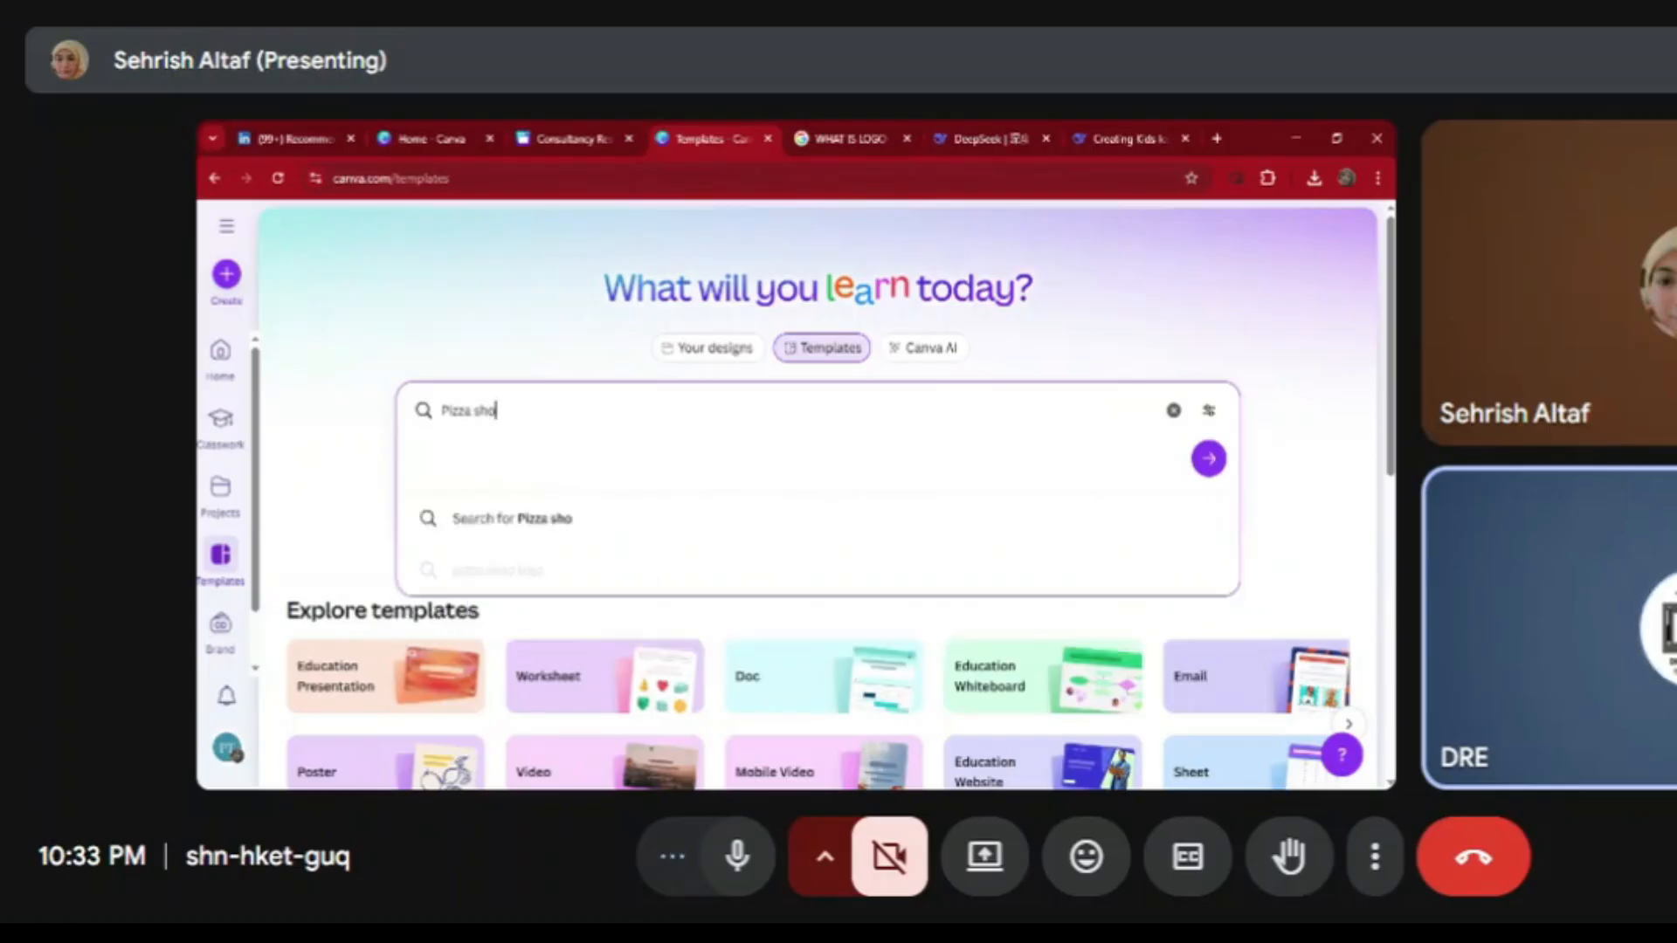
{"action": "type", "text": "B"}
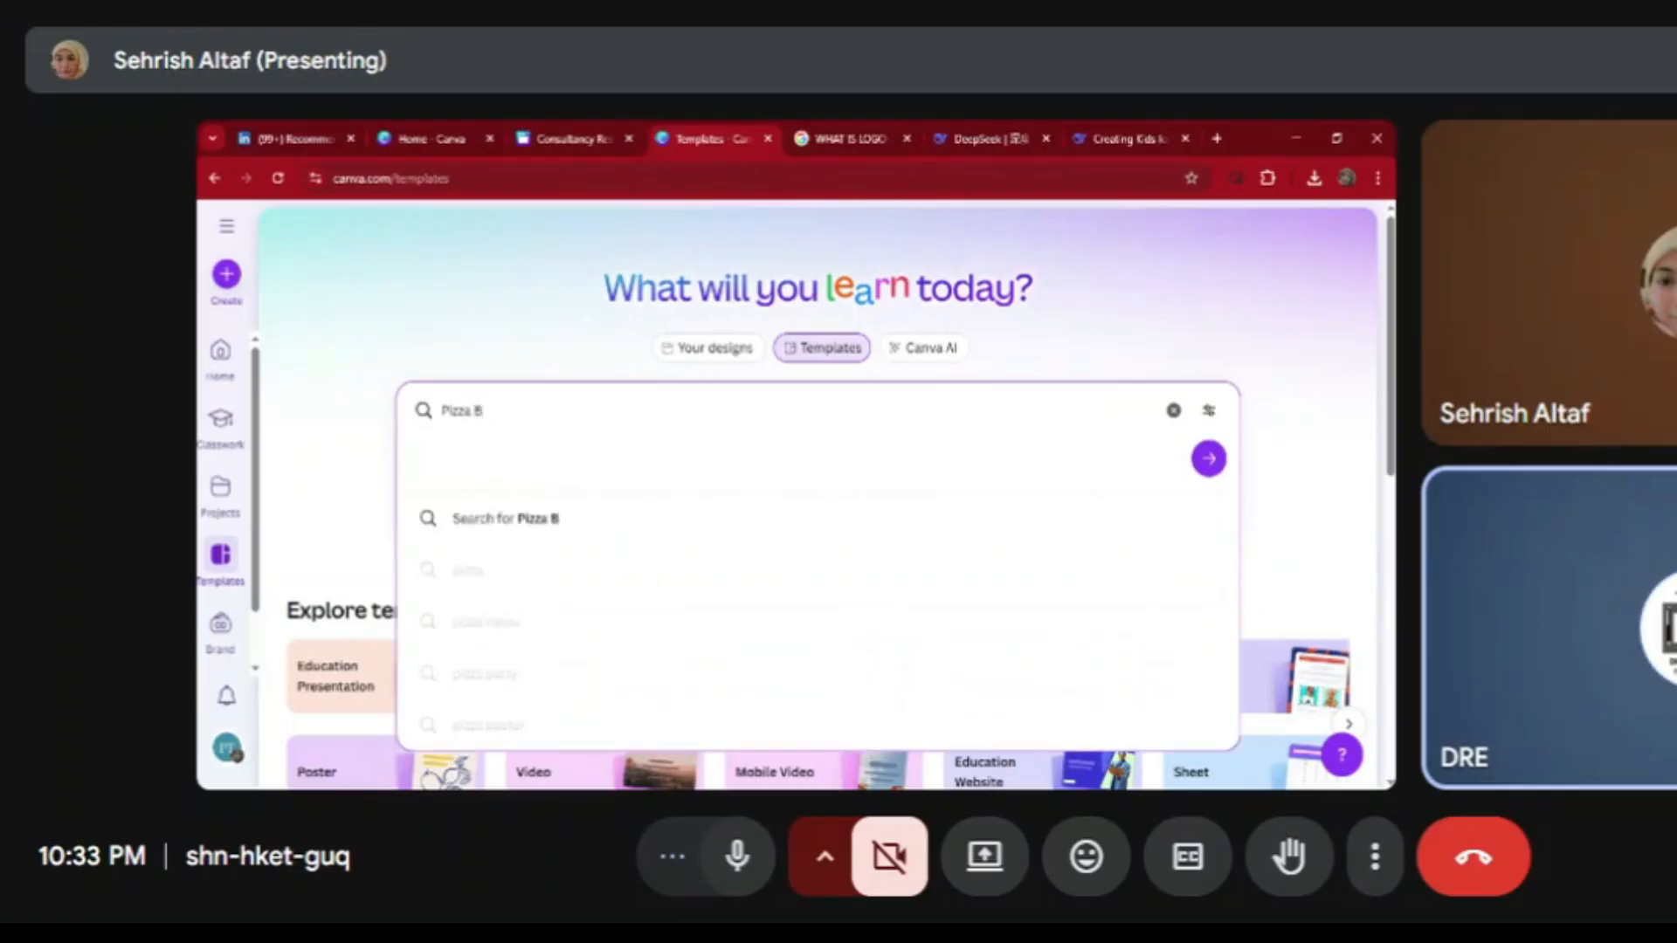
{"action": "type", "text": "ra"}
{"action": "key", "text": "BackSpace"}
{"action": "key", "text": "BackSpace"}
{"action": "type", "text": "ar"}
{"action": "key", "text": "Return"}
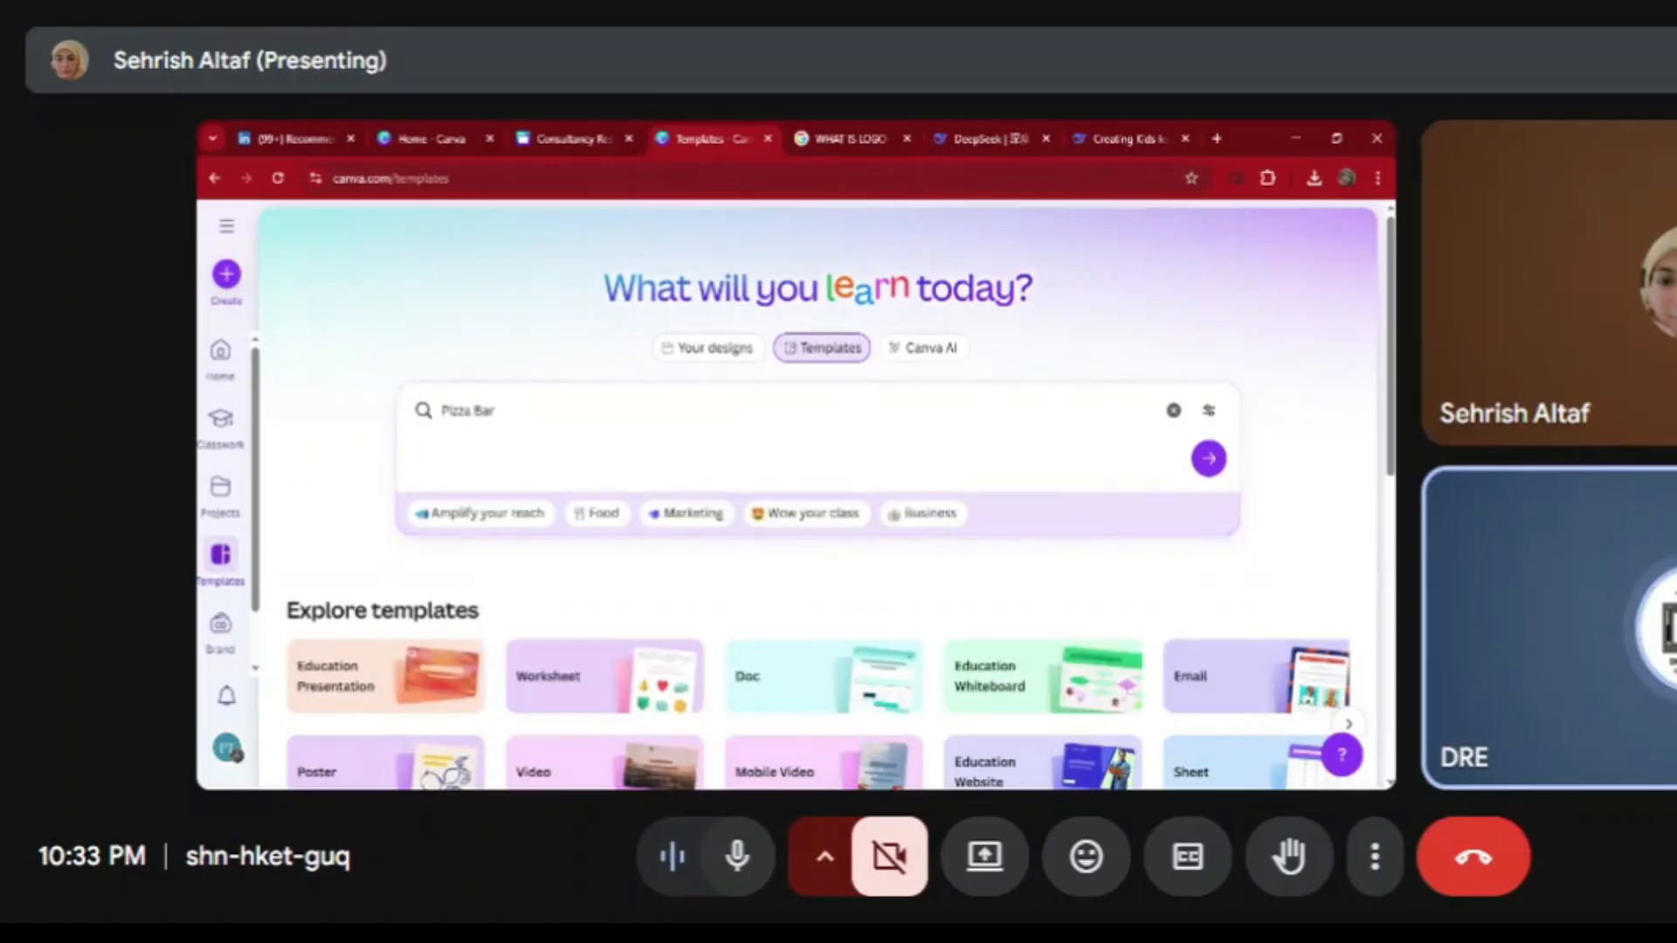
Extend the template query to Online Pizza Bar and run the search
{"action": "left_click", "coordinate": [497, 411]}
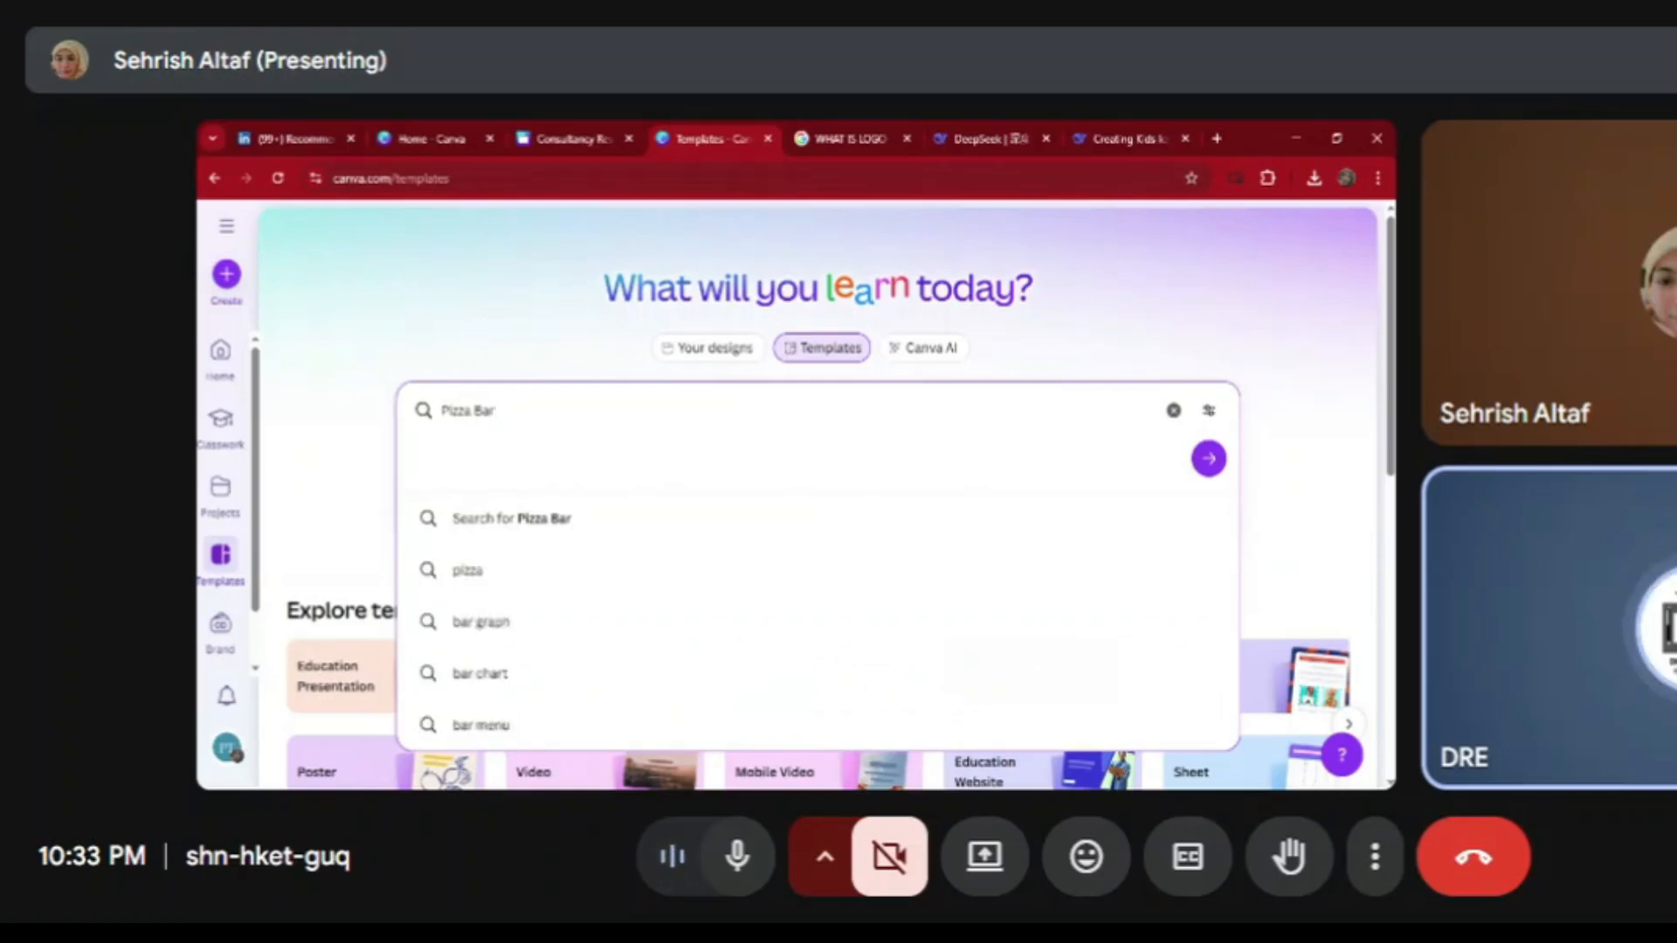
{"action": "left_click", "coordinate": [442, 410]}
{"action": "type", "text": "O"}
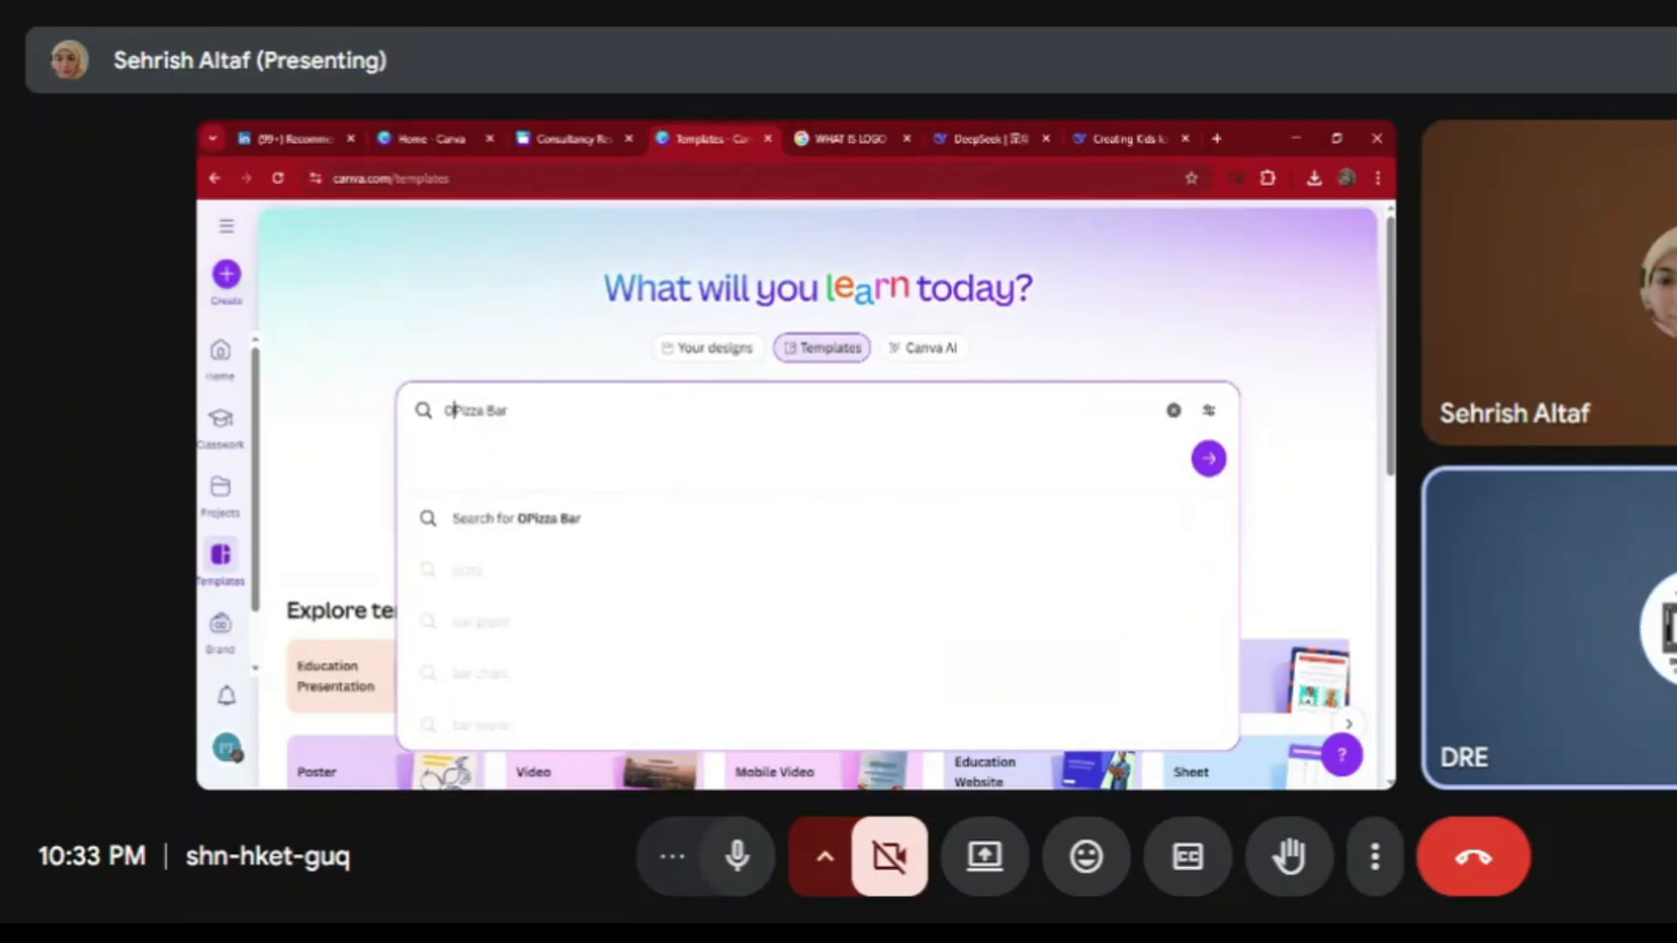
{"action": "type", "text": "nline"}
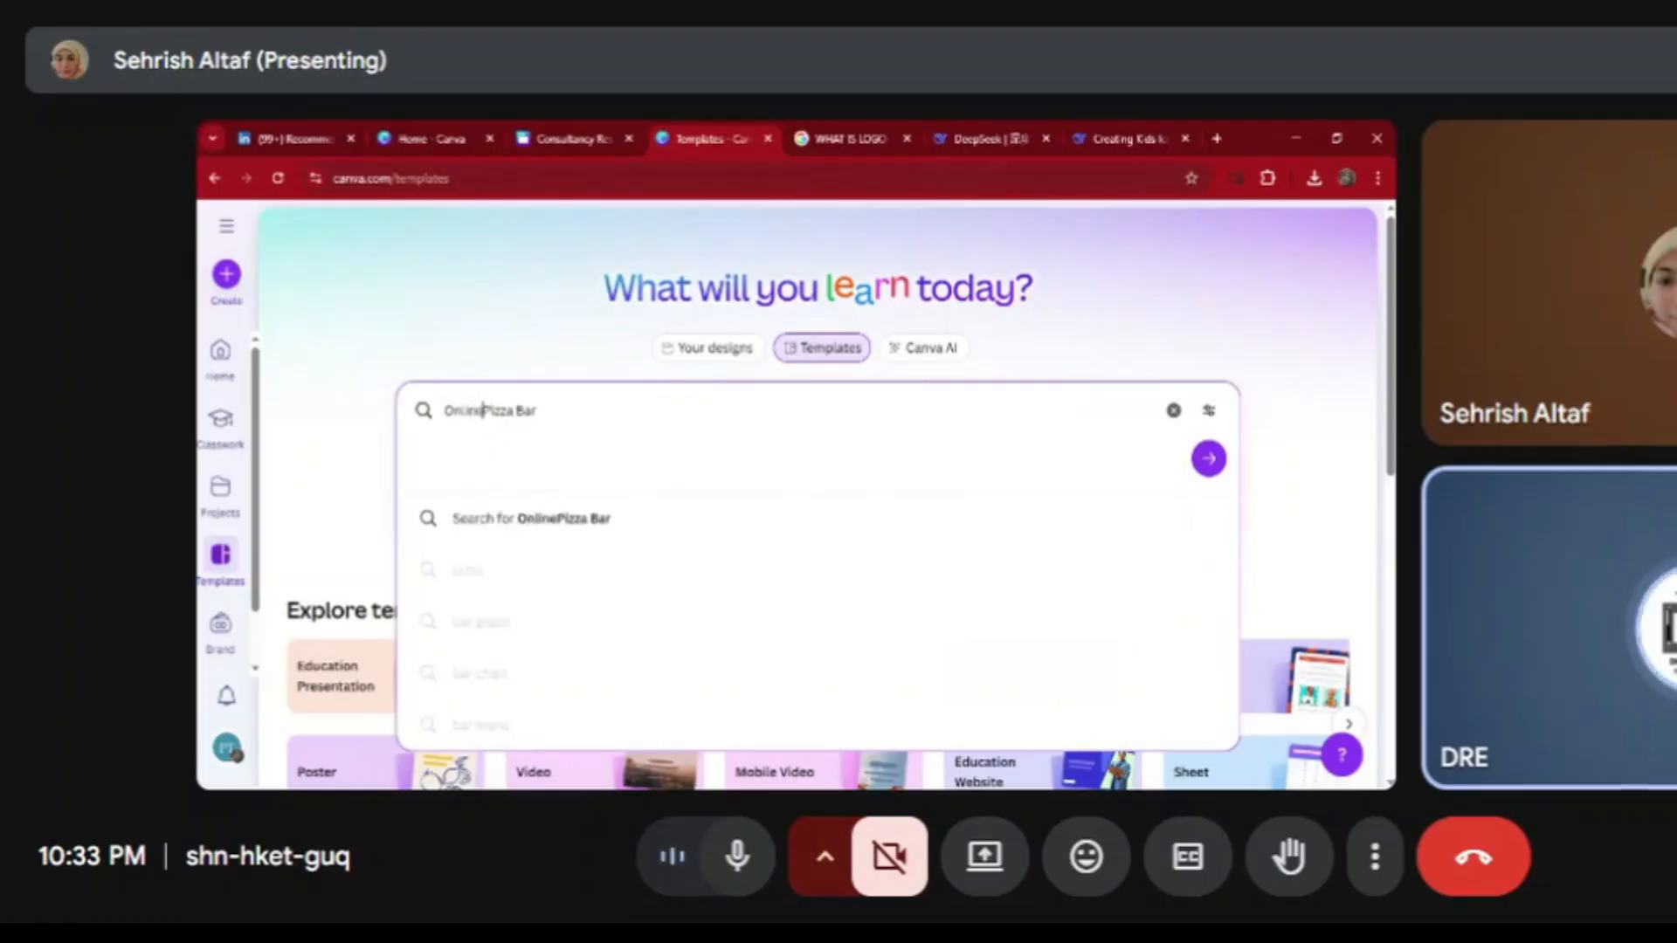
{"action": "key", "text": "Return"}
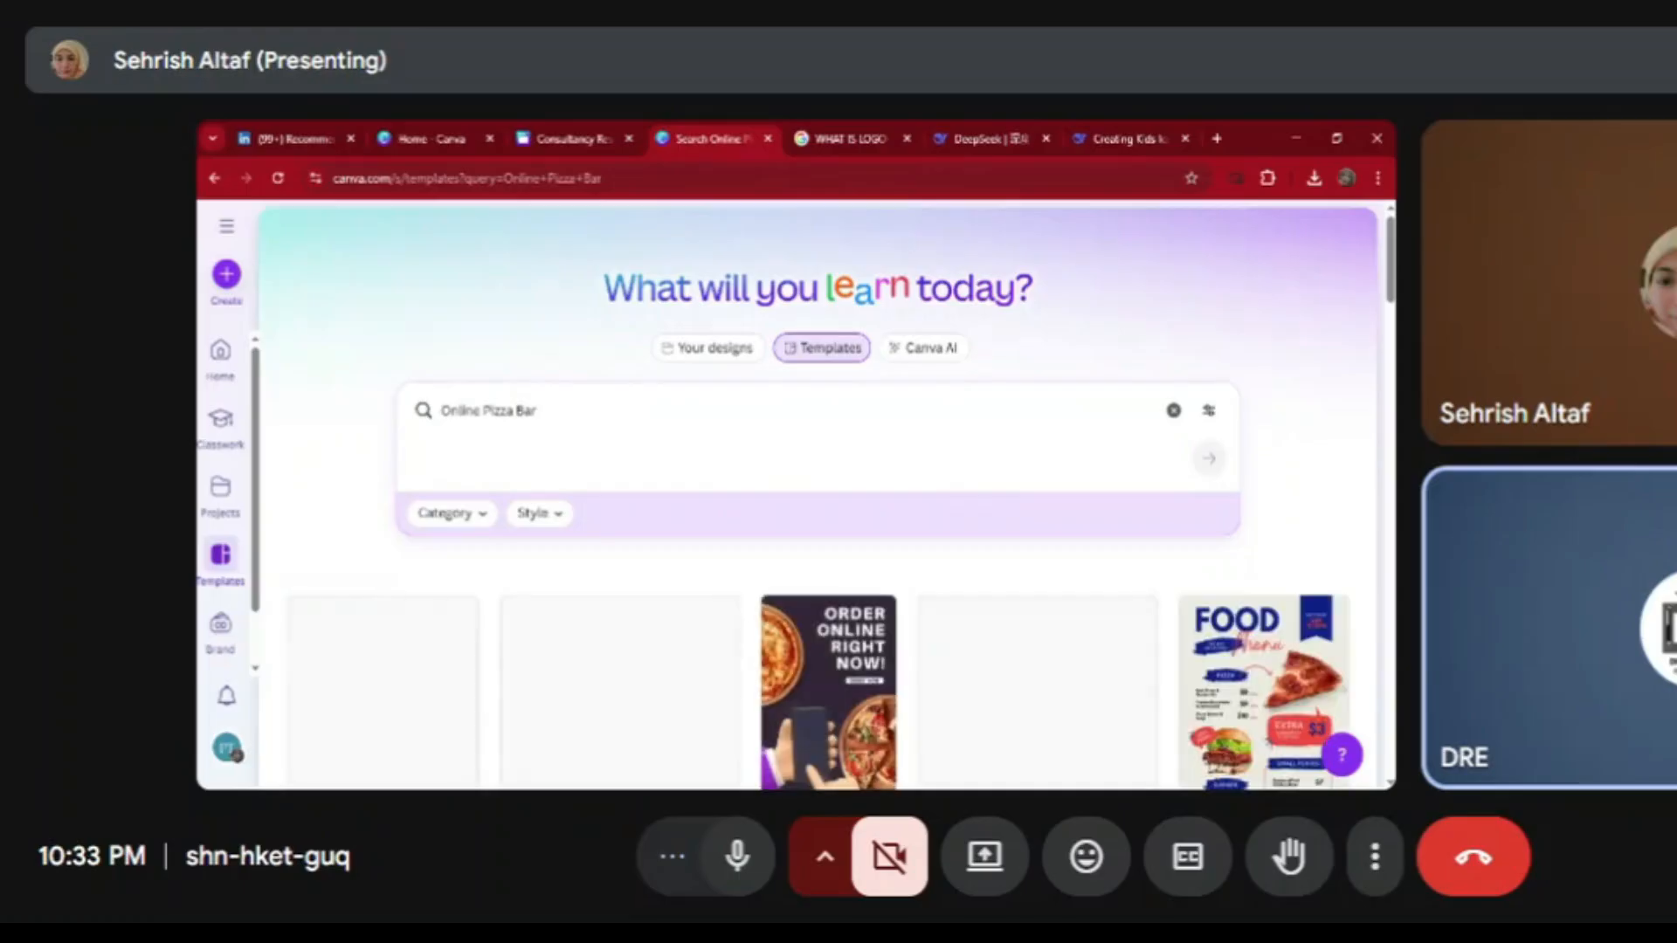
Refine the template search to Online Pizza Bar logo
{"action": "left_click", "coordinate": [539, 411]}
{"action": "type", "text": "logo"}
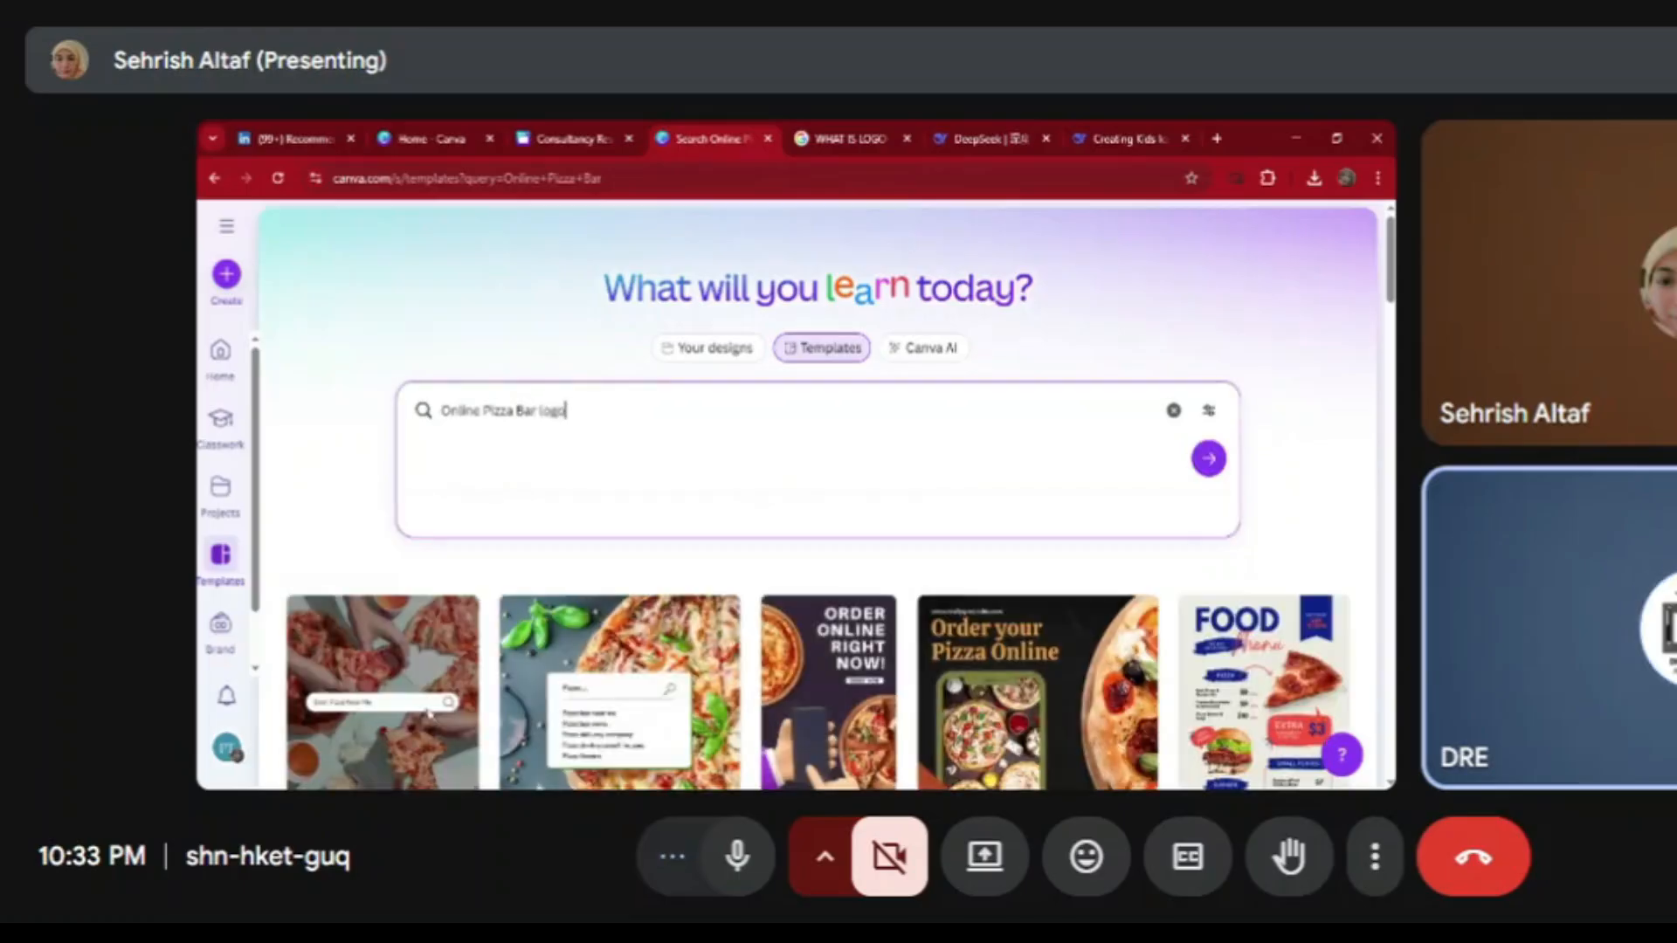
{"action": "key", "text": "Return"}
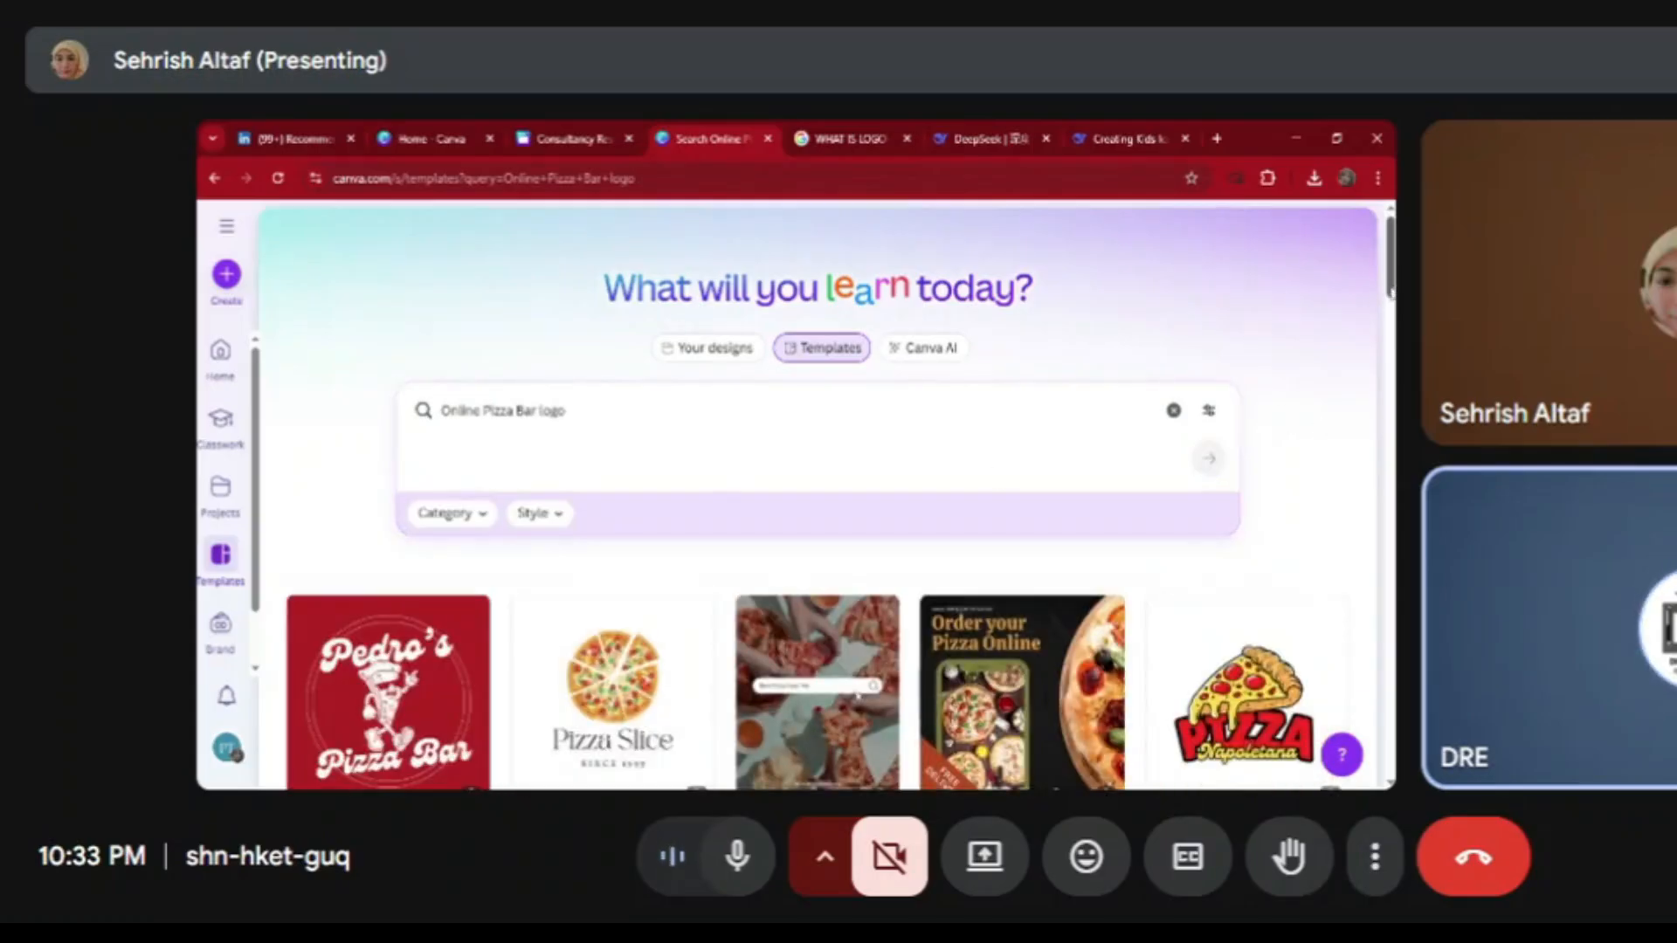
Browse the pizza logo templates and open the Colorful Illustrative Mascot Pizza Logo for editing
{"action": "scroll", "coordinate": [1000, 471], "scroll_direction": "down", "scroll_amount": 3}
{"action": "scroll", "coordinate": [860, 374], "scroll_direction": "down", "scroll_amount": 1}
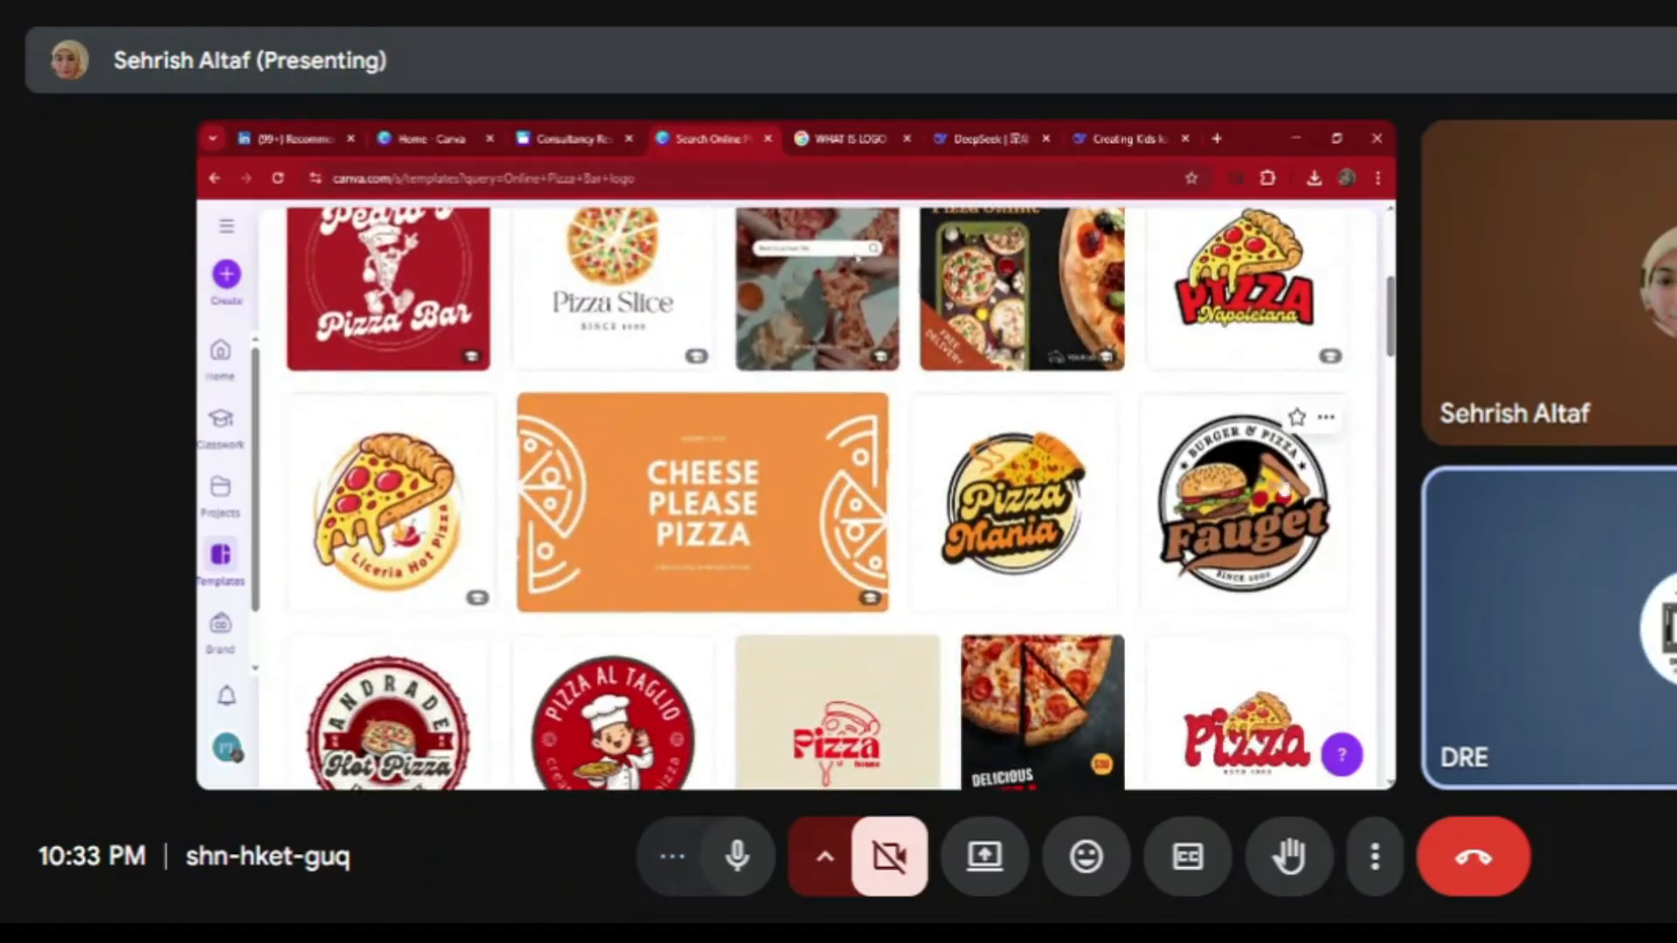
{"action": "scroll", "coordinate": [1389, 318], "scroll_direction": "down", "scroll_amount": 1}
{"action": "scroll", "coordinate": [839, 498], "scroll_direction": "down", "scroll_amount": 2}
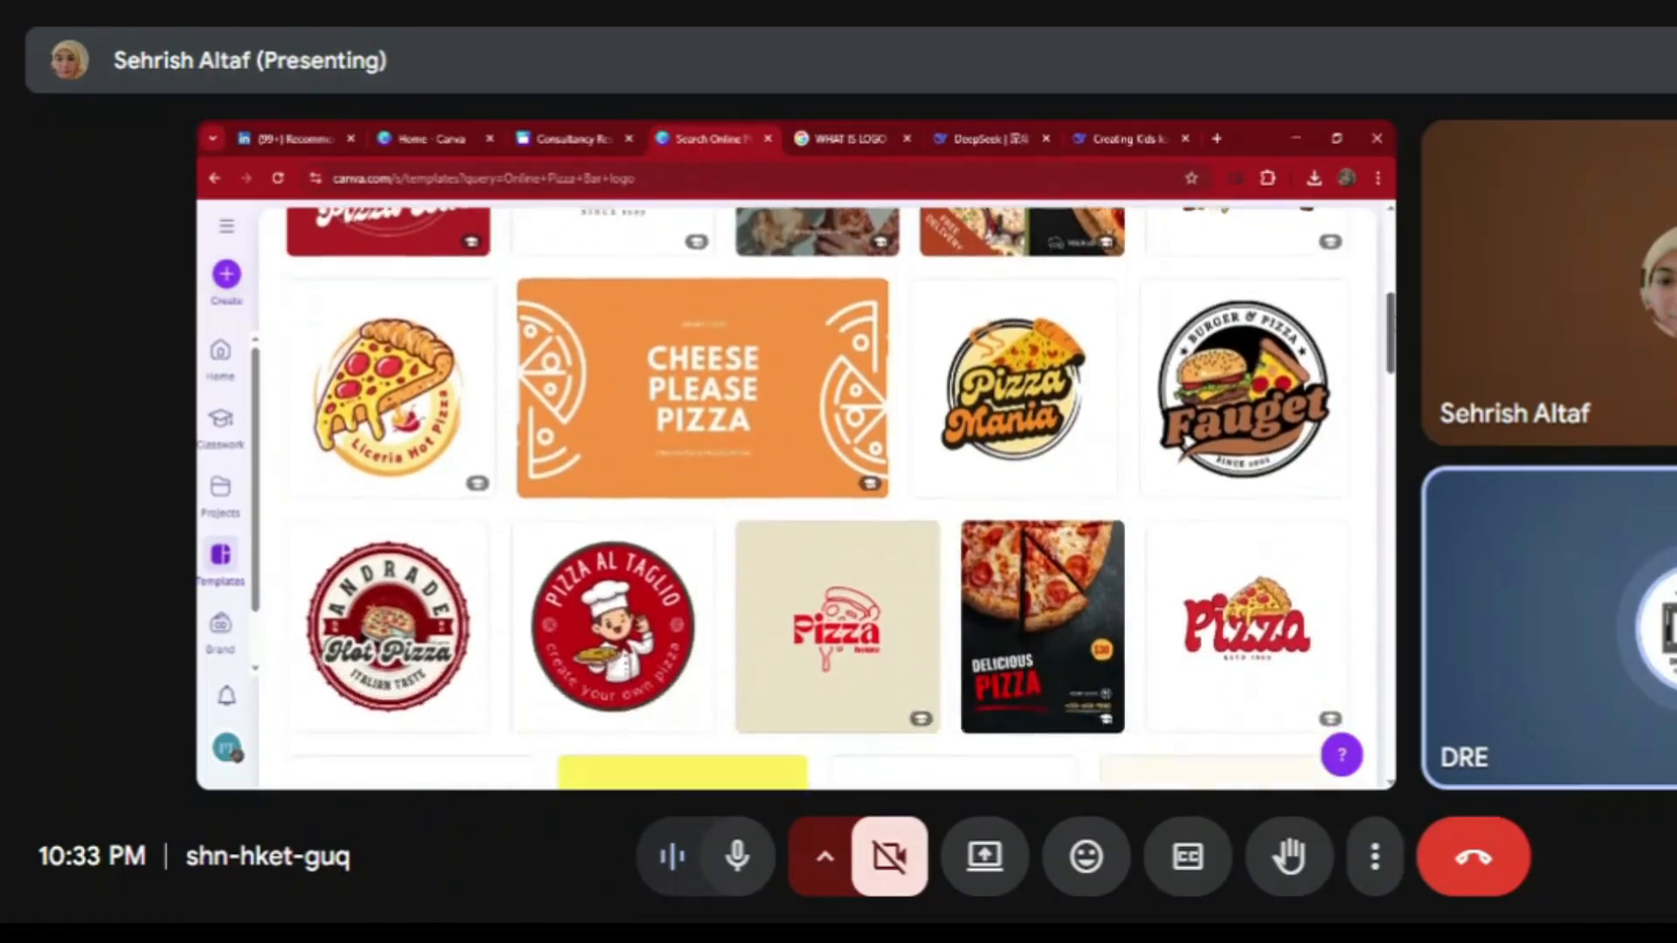
{"action": "scroll", "coordinate": [838, 498], "scroll_direction": "down", "scroll_amount": 2}
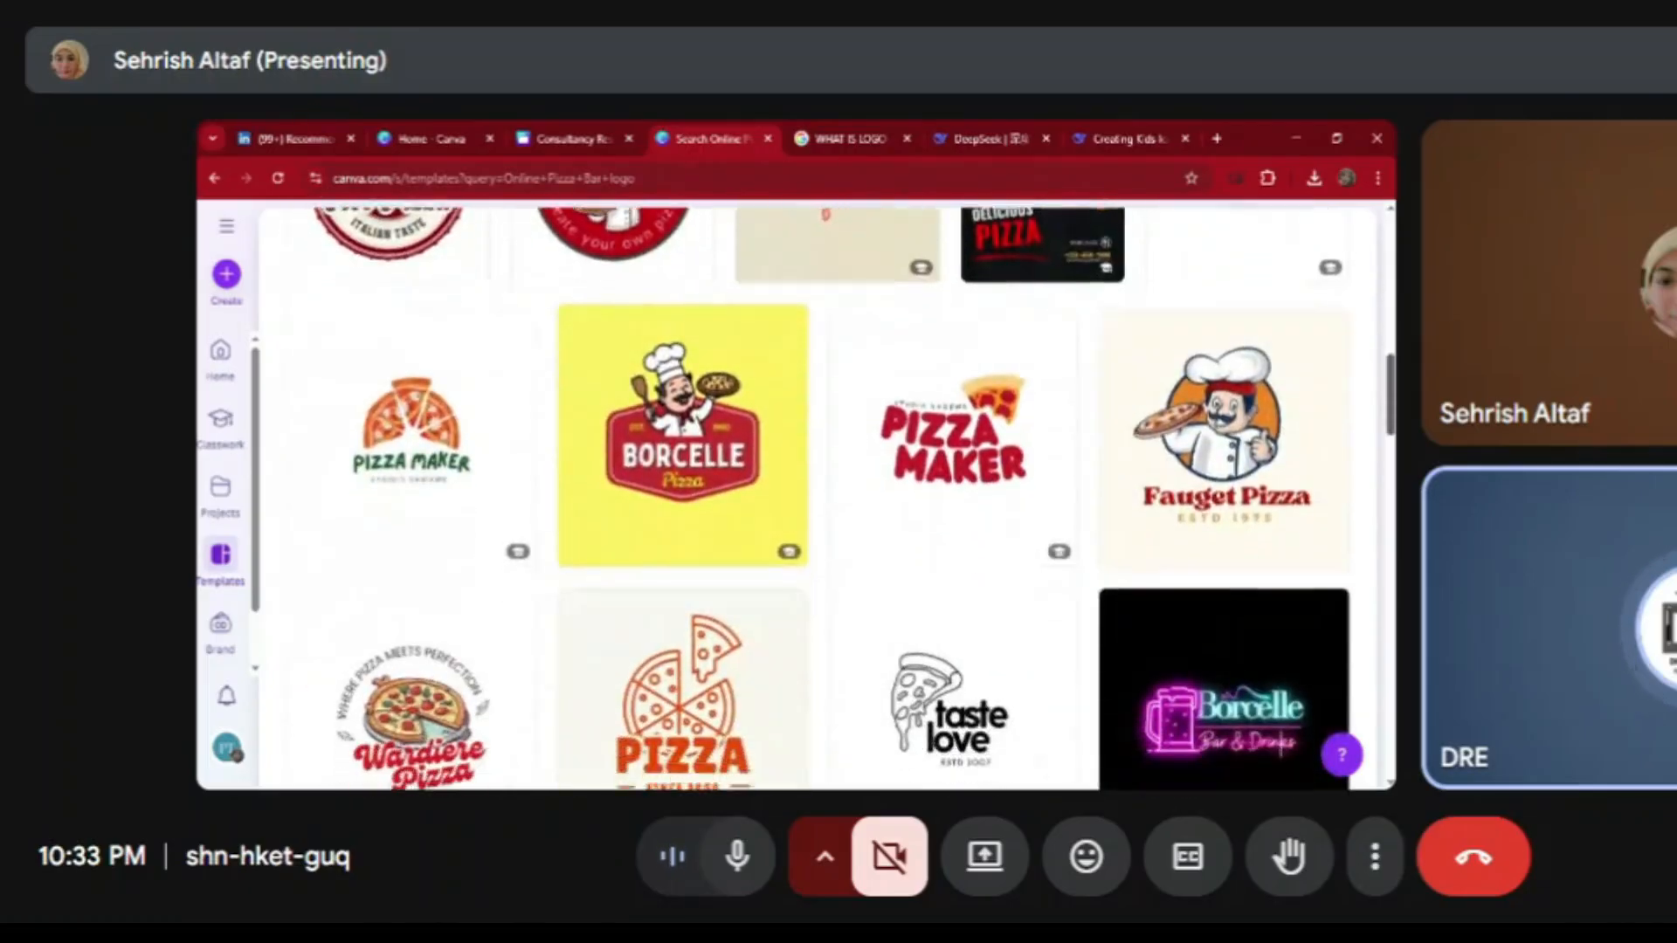
{"action": "scroll", "coordinate": [838, 498], "scroll_direction": "up", "scroll_amount": 1}
{"action": "scroll", "coordinate": [826, 498], "scroll_direction": "up", "scroll_amount": 1}
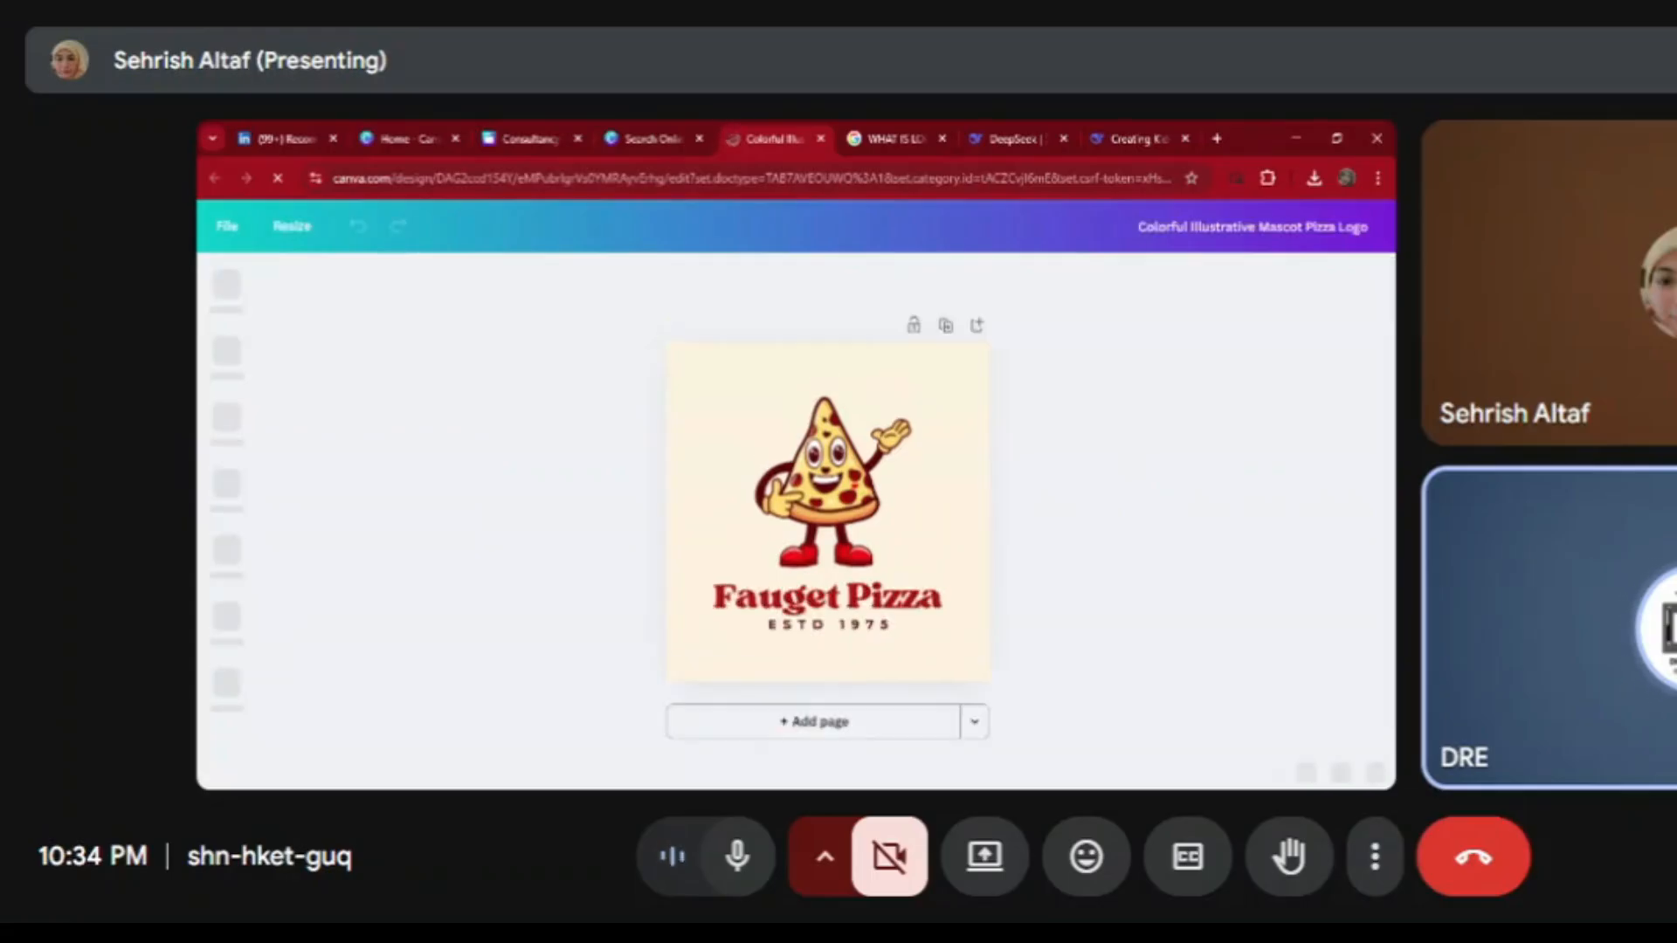
Move the pizza slice mascot slightly up and to the left above the Fauget Pizza text
{"action": "left_click", "coordinate": [851, 495]}
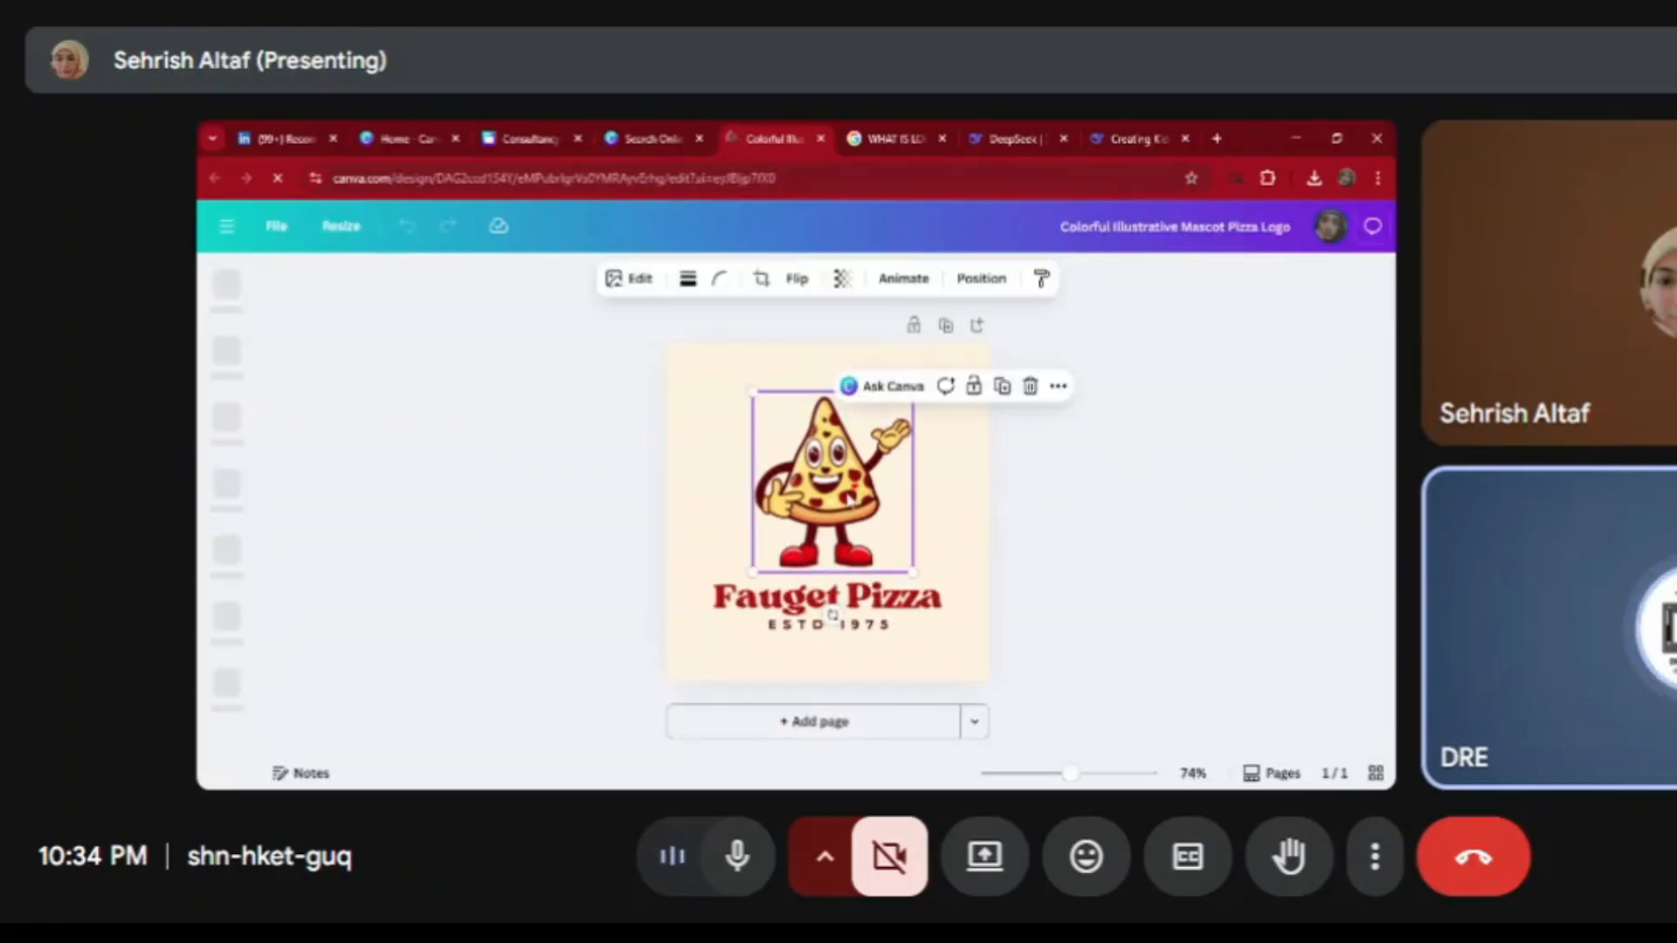
{"action": "mouse_move", "coordinate": [851, 504]}
{"action": "left_mouse_down"}
{"action": "mouse_move", "coordinate": [844, 468]}
{"action": "mouse_move", "coordinate": [894, 495]}
{"action": "mouse_move", "coordinate": [838, 498]}
{"action": "left_mouse_up"}
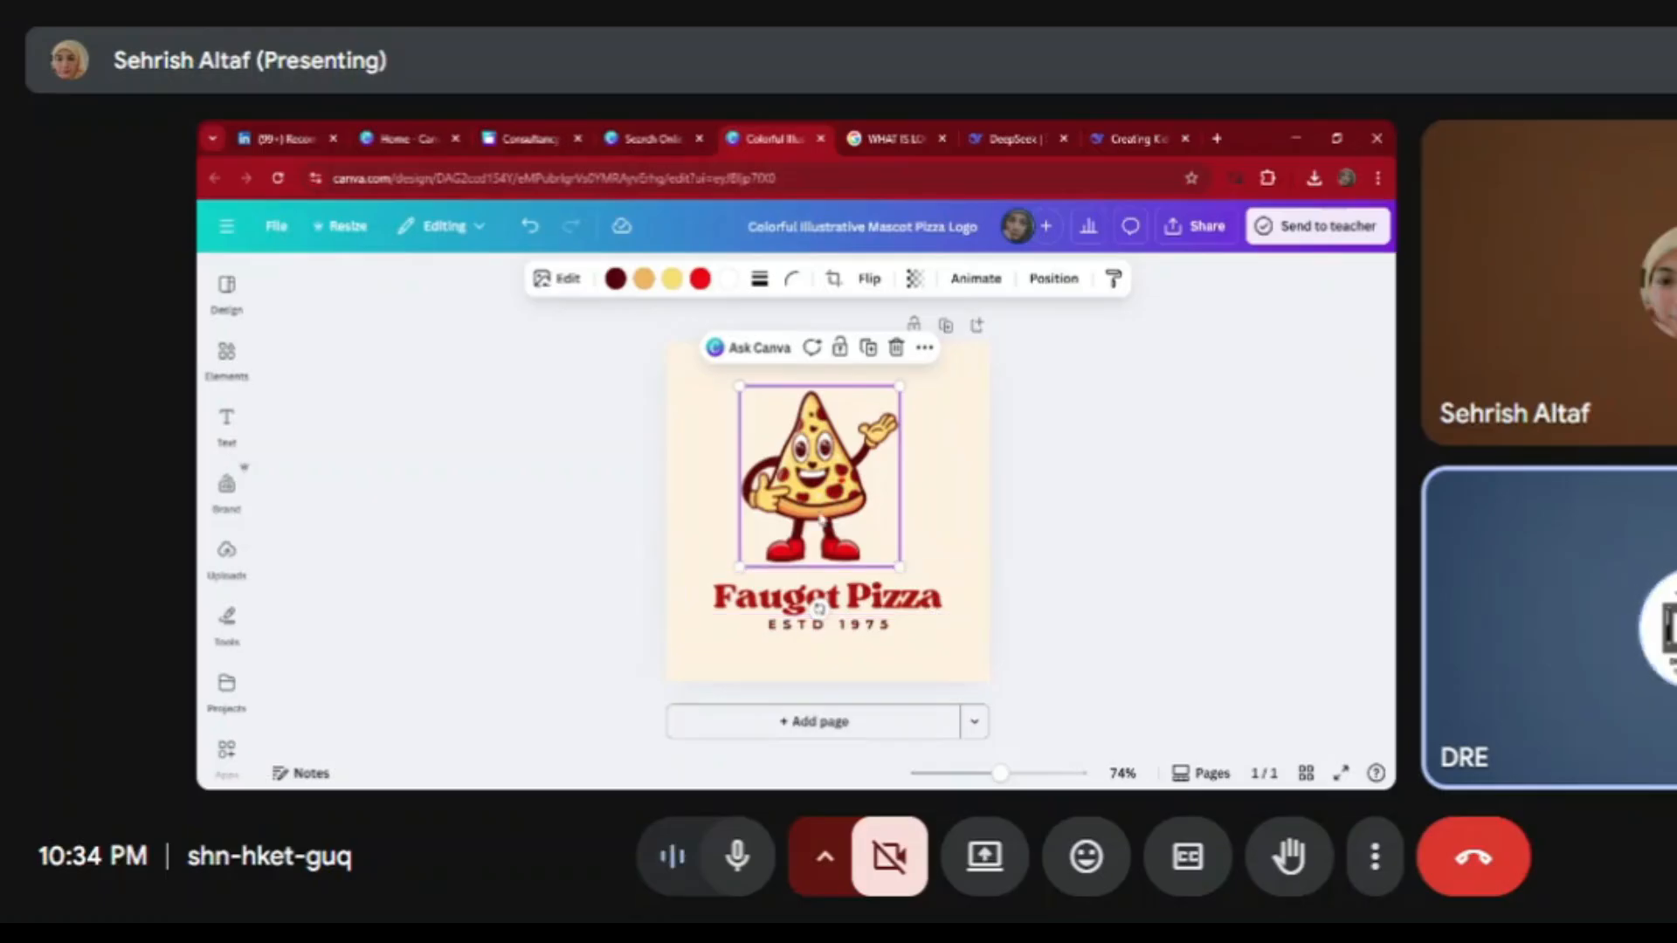
Try an orange and a purple-to-turquoise page background, settling on the default turquoise-to-blue gradient
{"action": "left_click", "coordinate": [952, 464]}
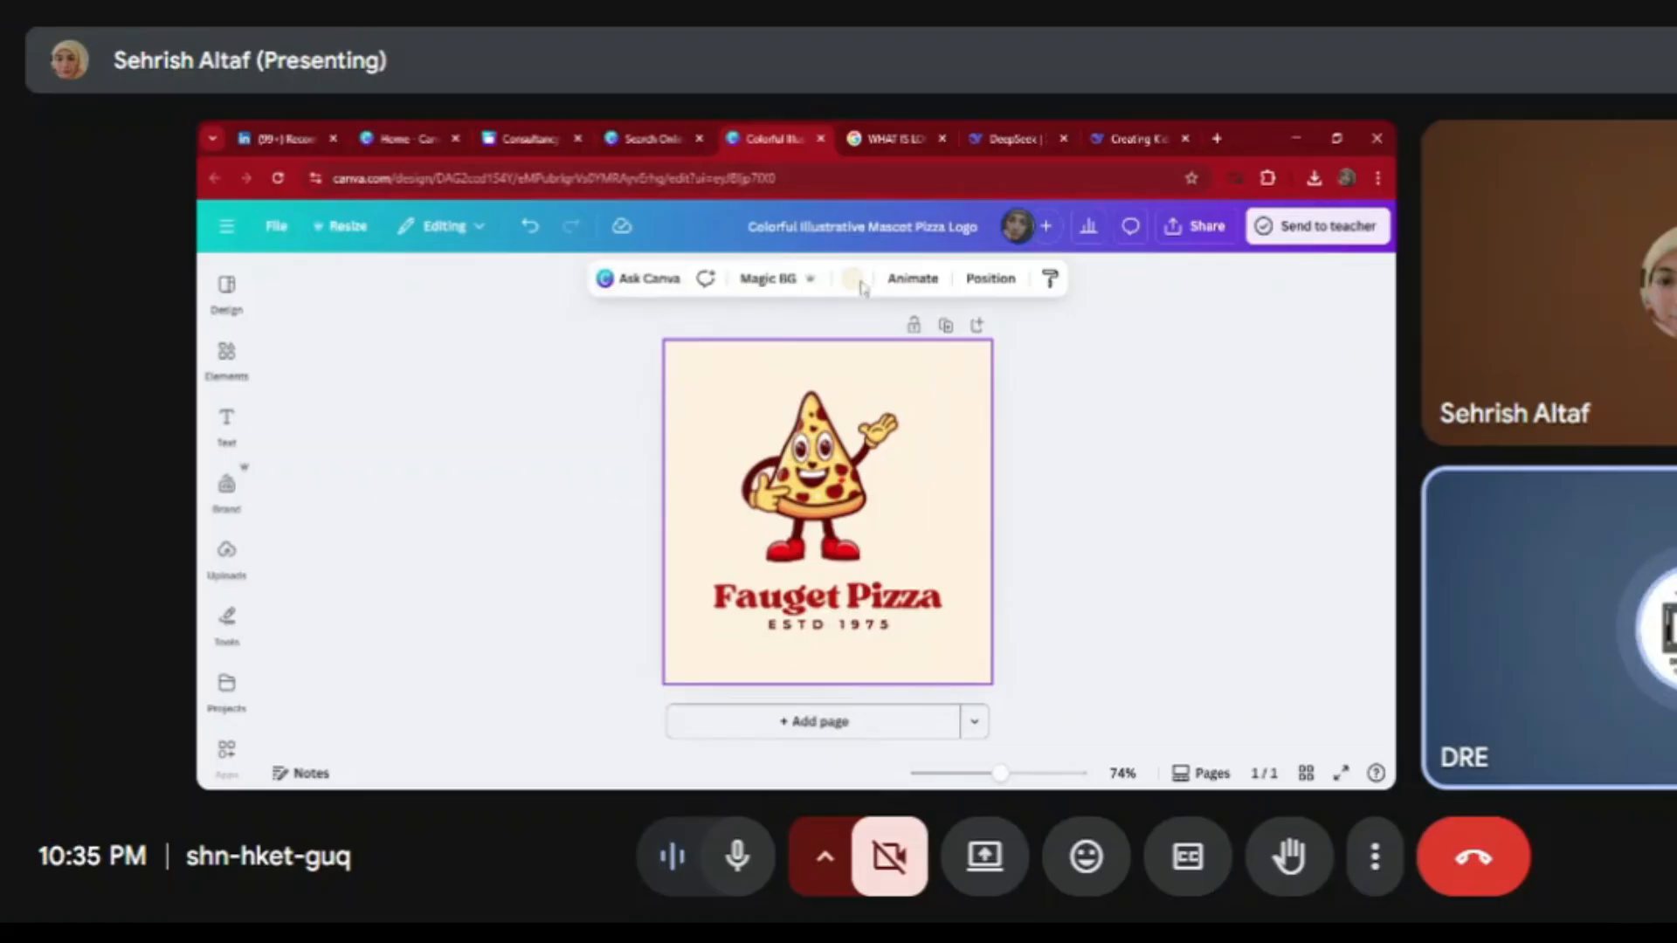
{"action": "left_click", "coordinate": [852, 281]}
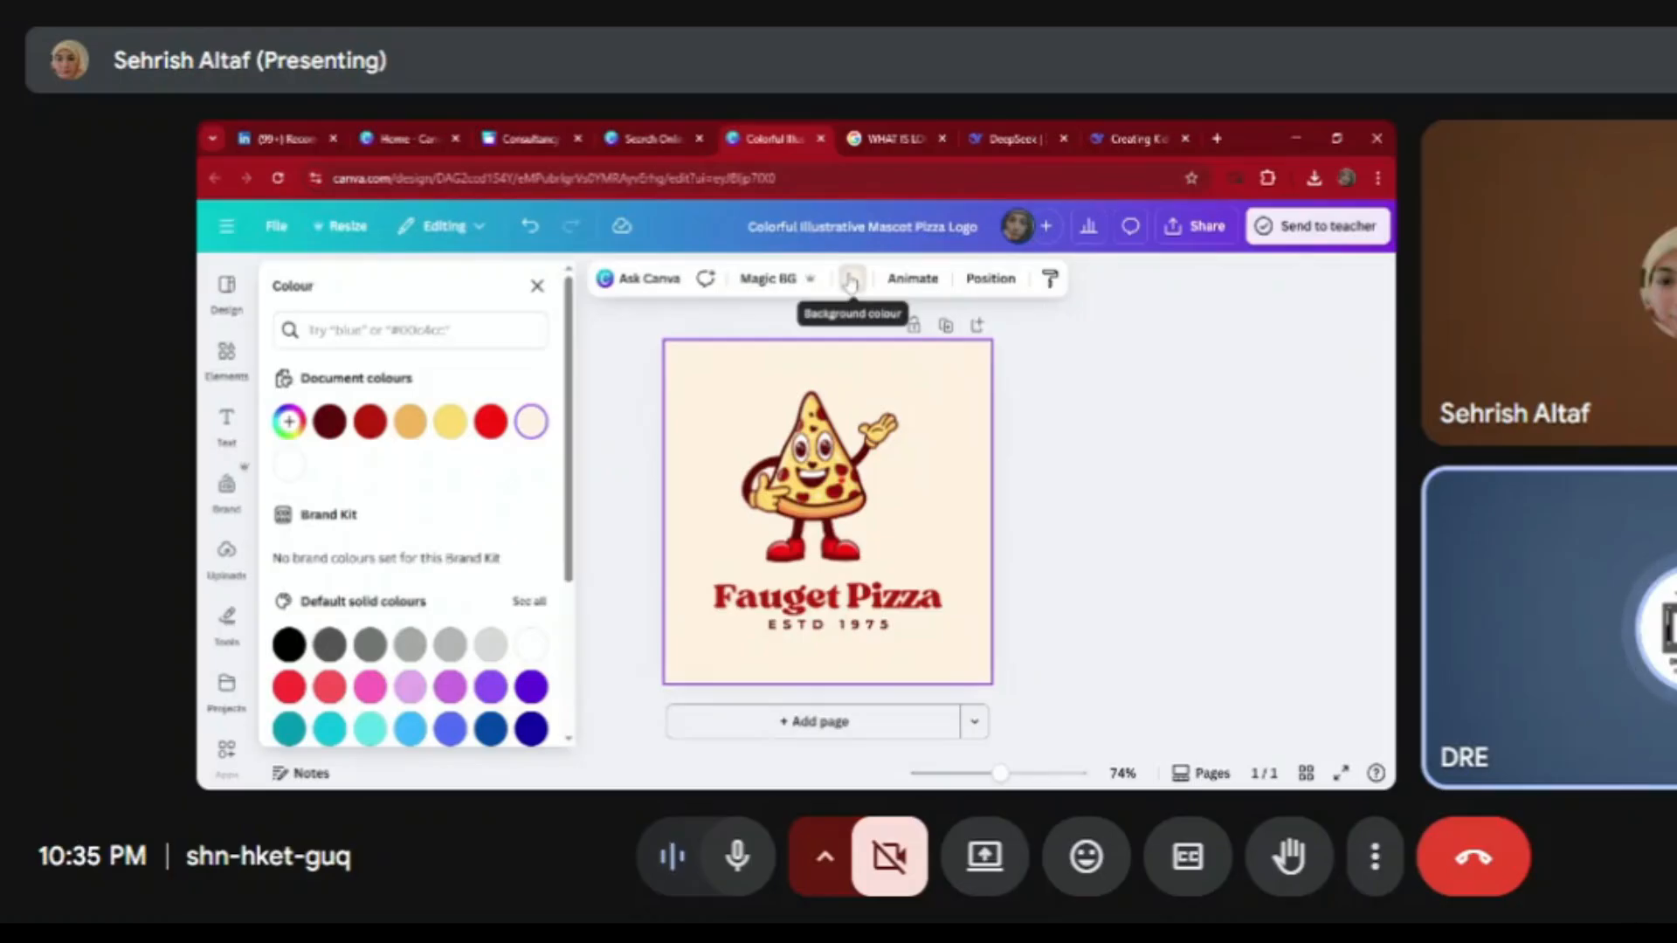
{"action": "scroll", "coordinate": [554, 606], "scroll_direction": "down", "scroll_amount": 3}
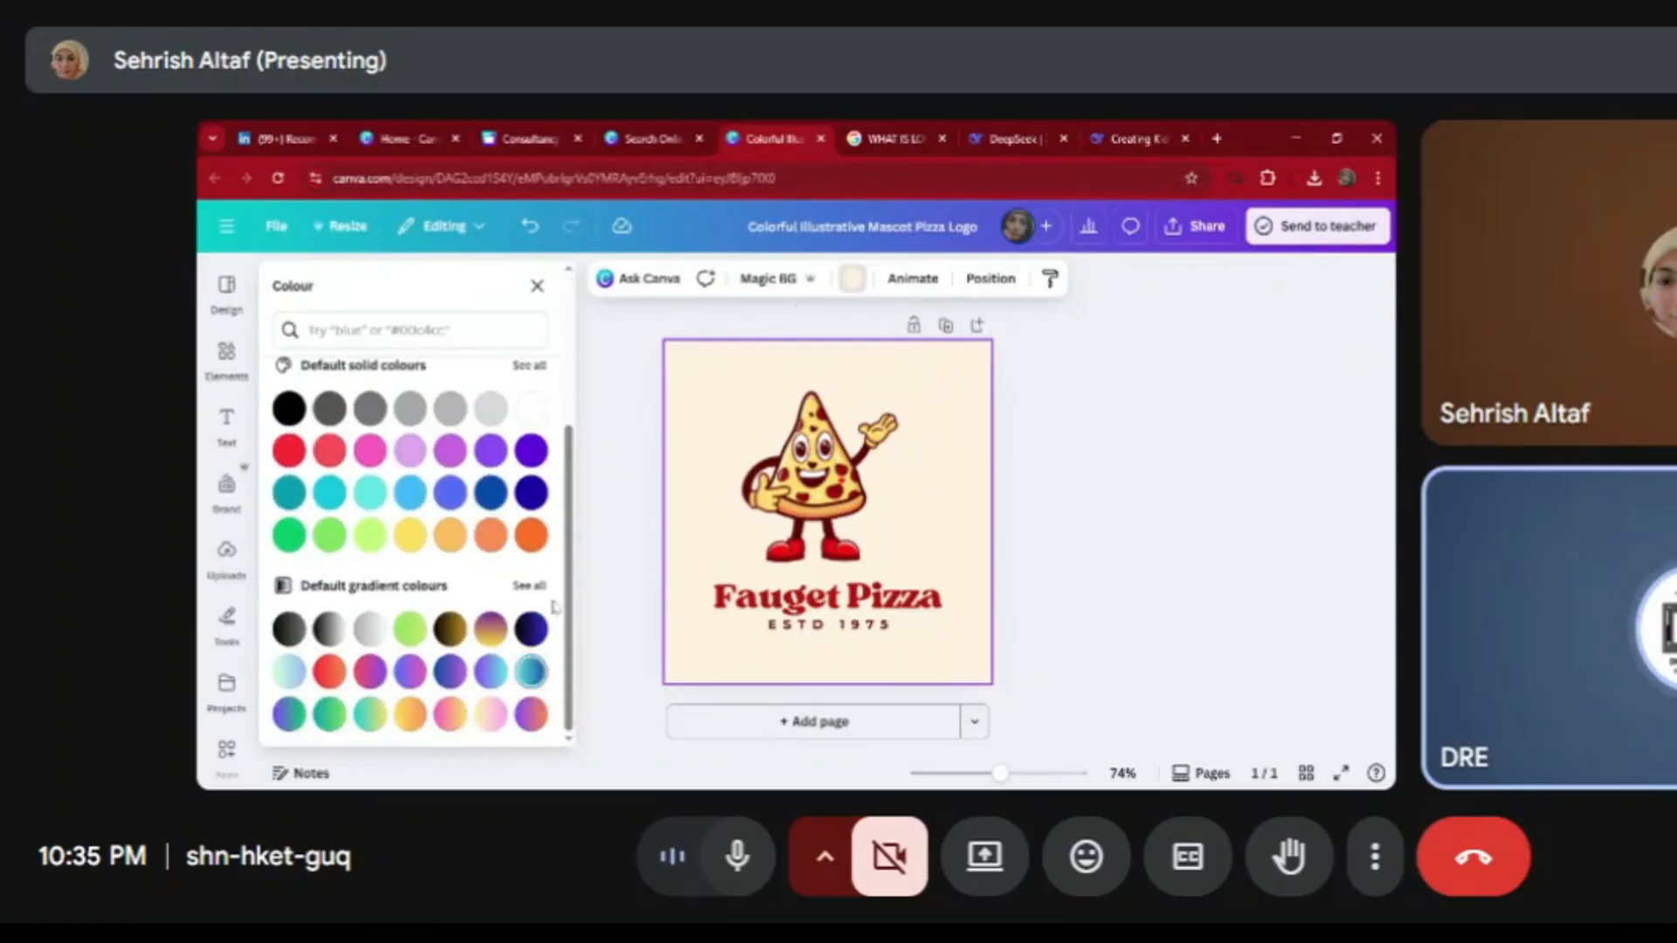
{"action": "left_click", "coordinate": [491, 536]}
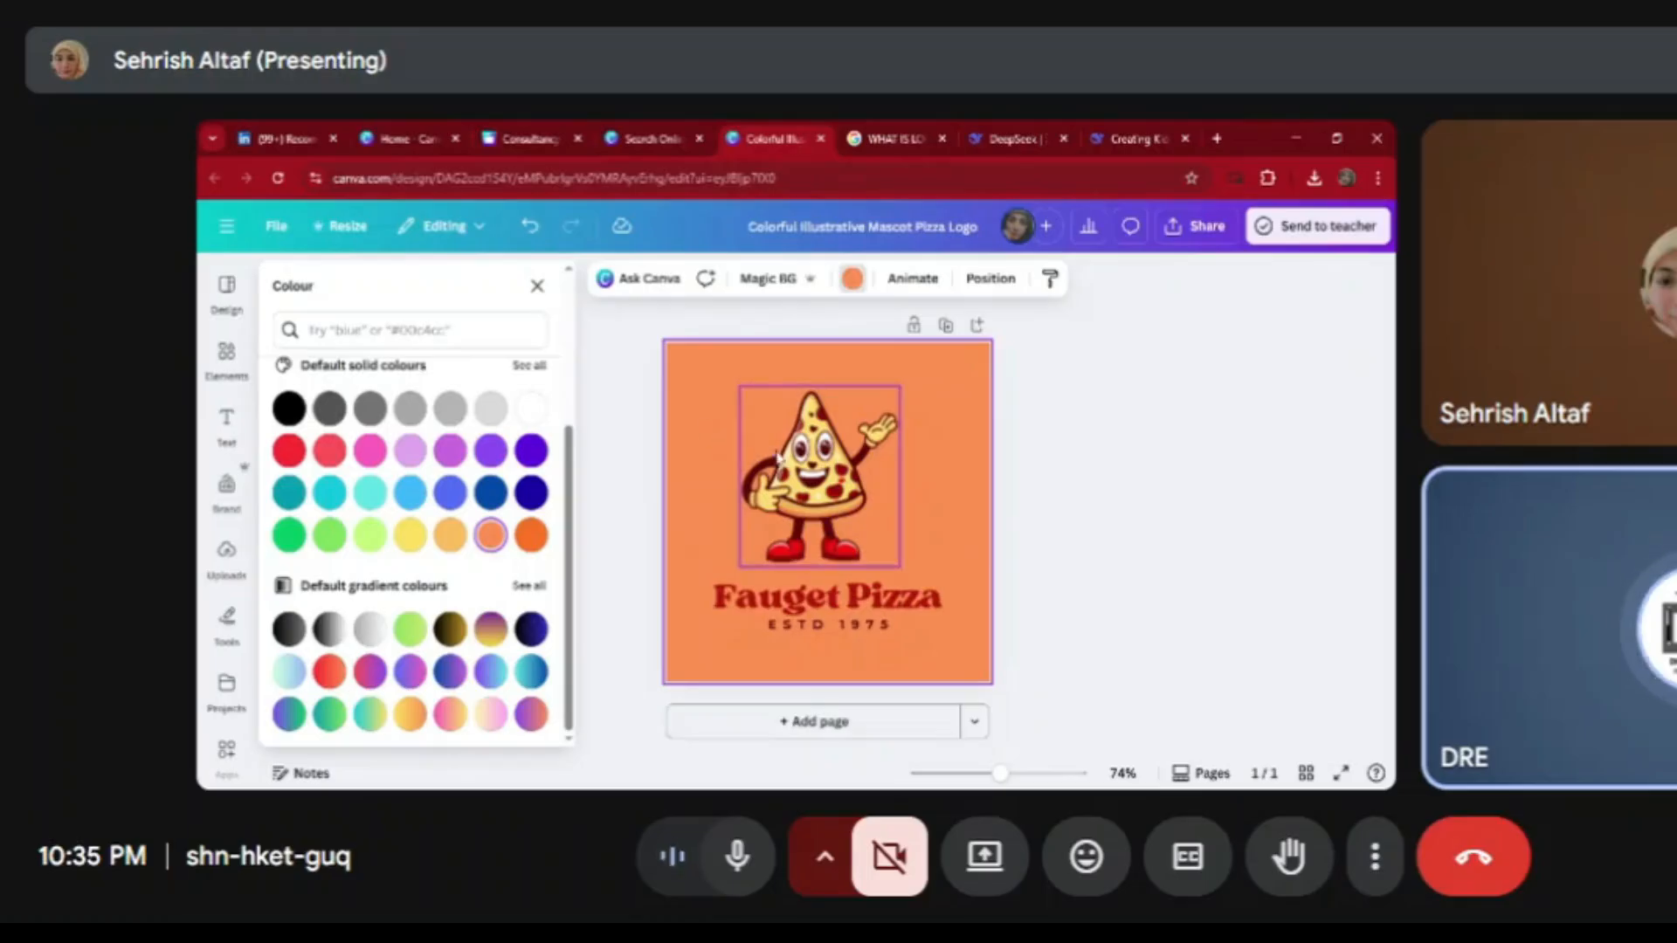
{"action": "left_click", "coordinate": [494, 675]}
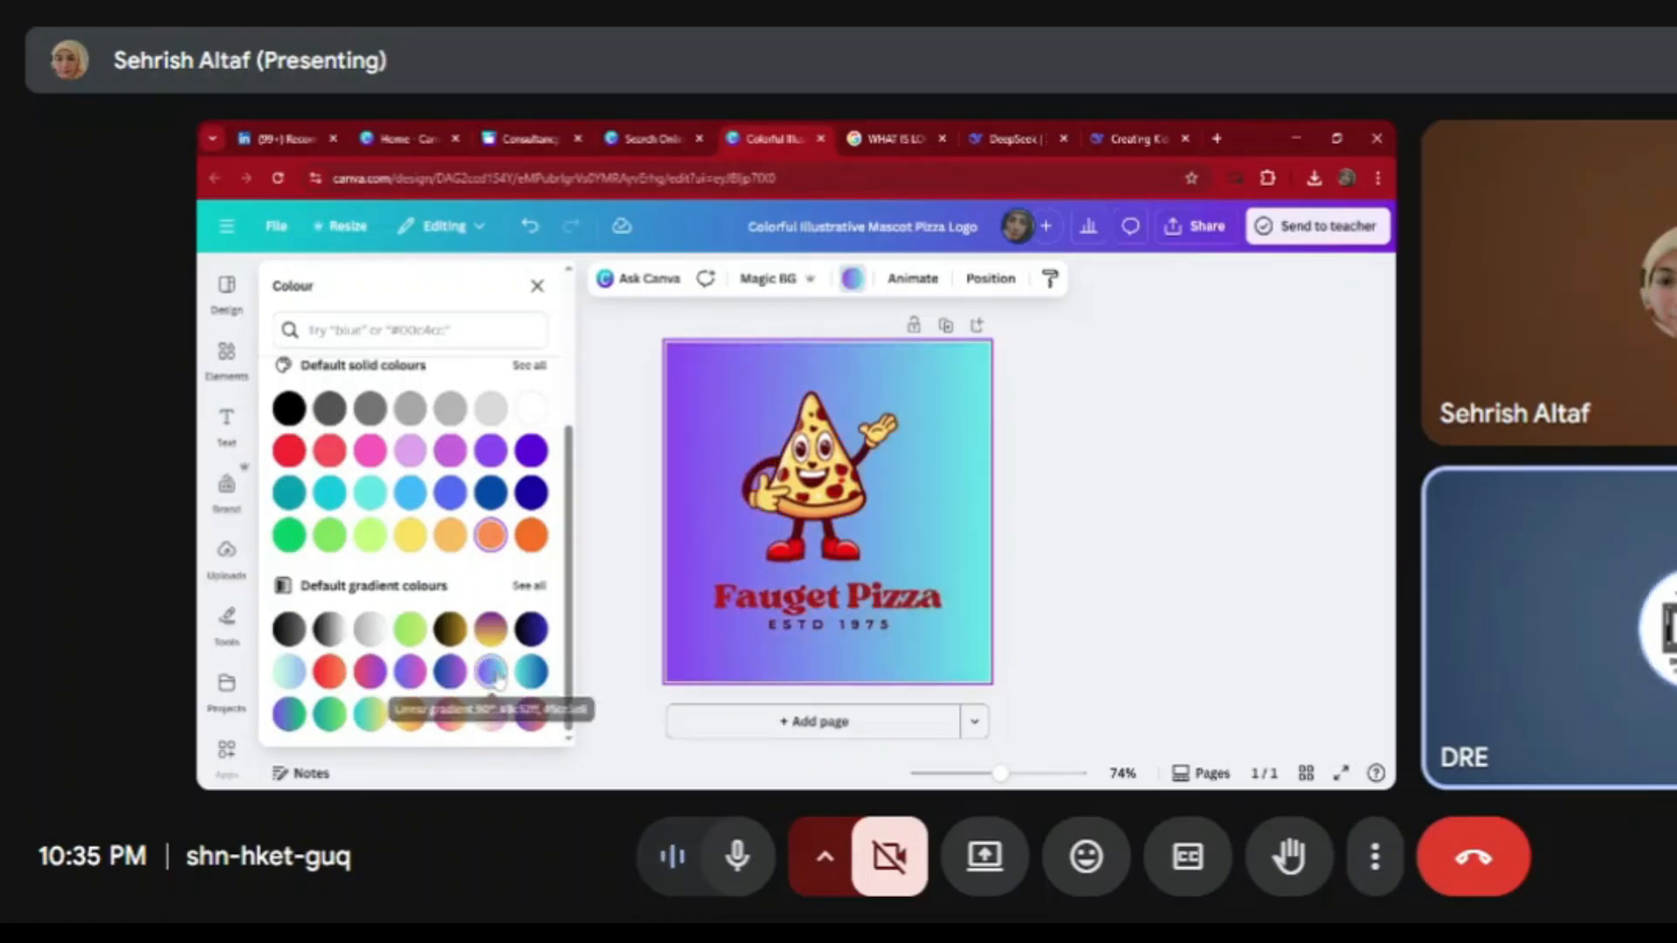
{"action": "left_click", "coordinate": [537, 675]}
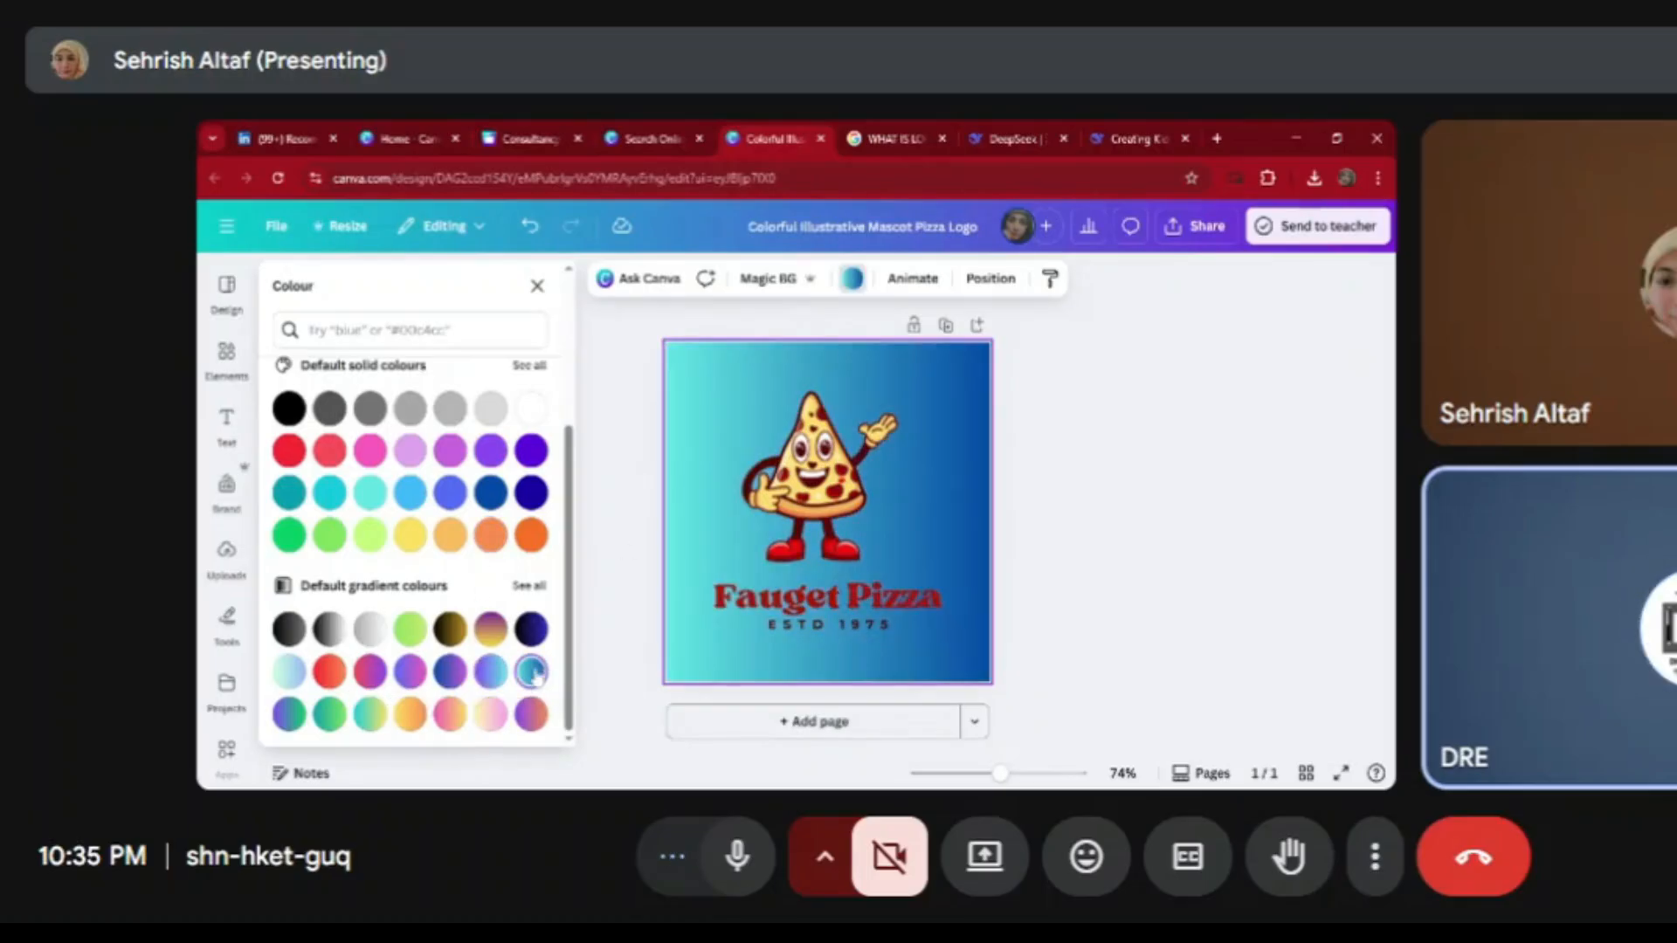
Try a grey gradient and a white page background, settling on solid light grey
{"action": "left_click", "coordinate": [369, 629]}
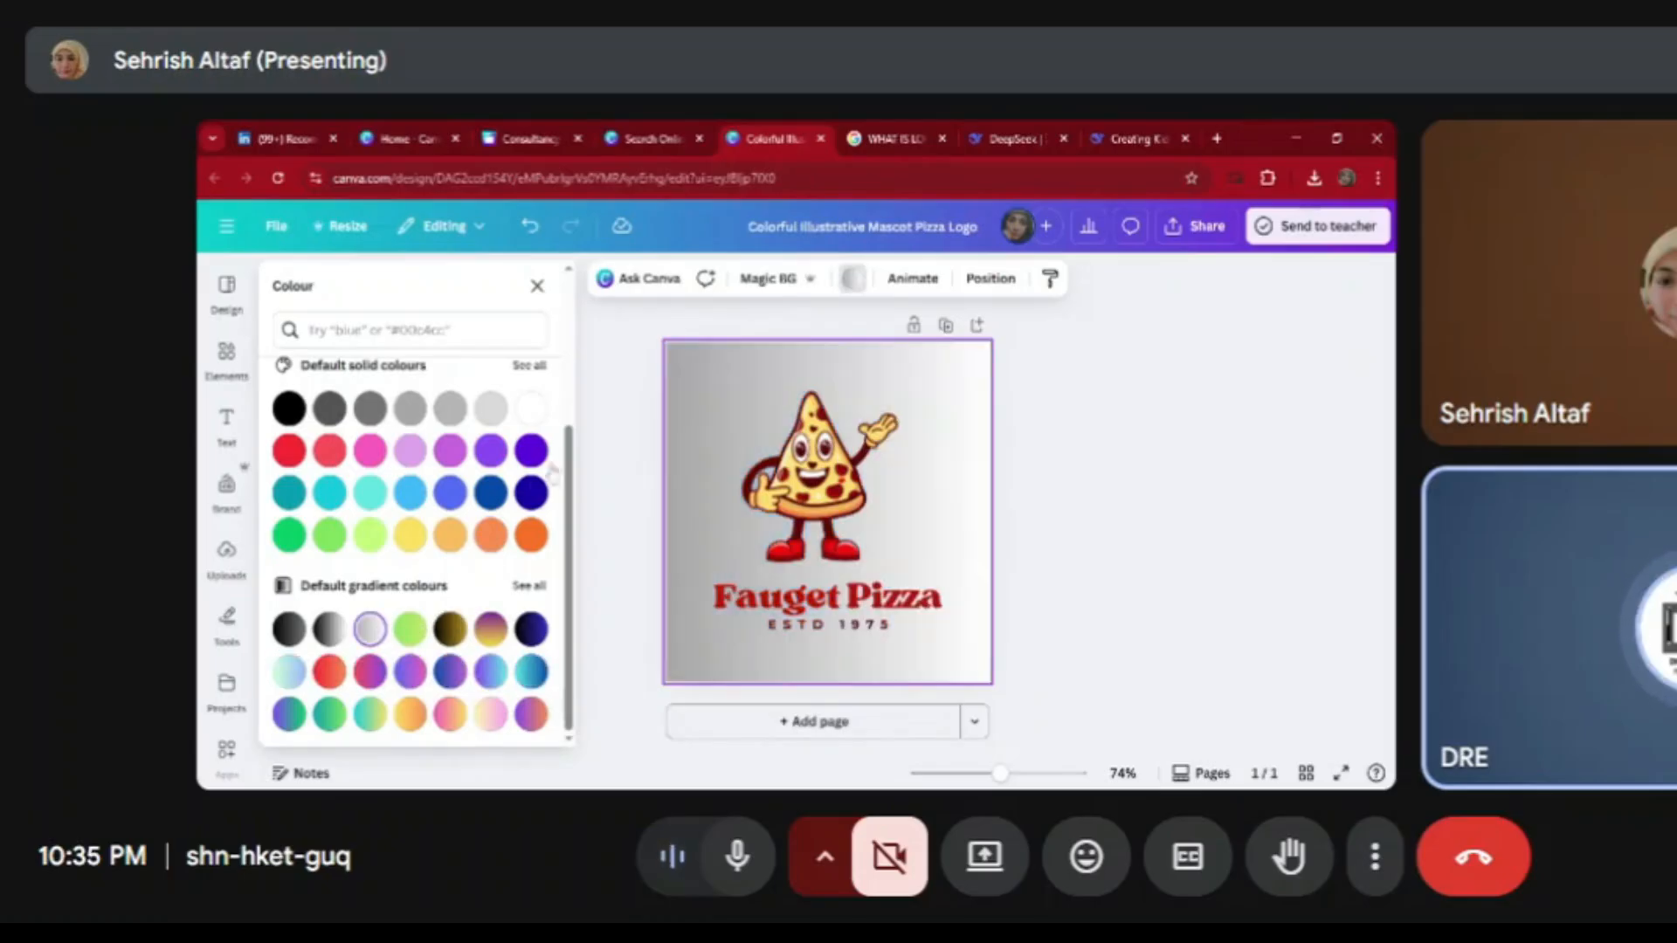
{"action": "left_click", "coordinate": [532, 409]}
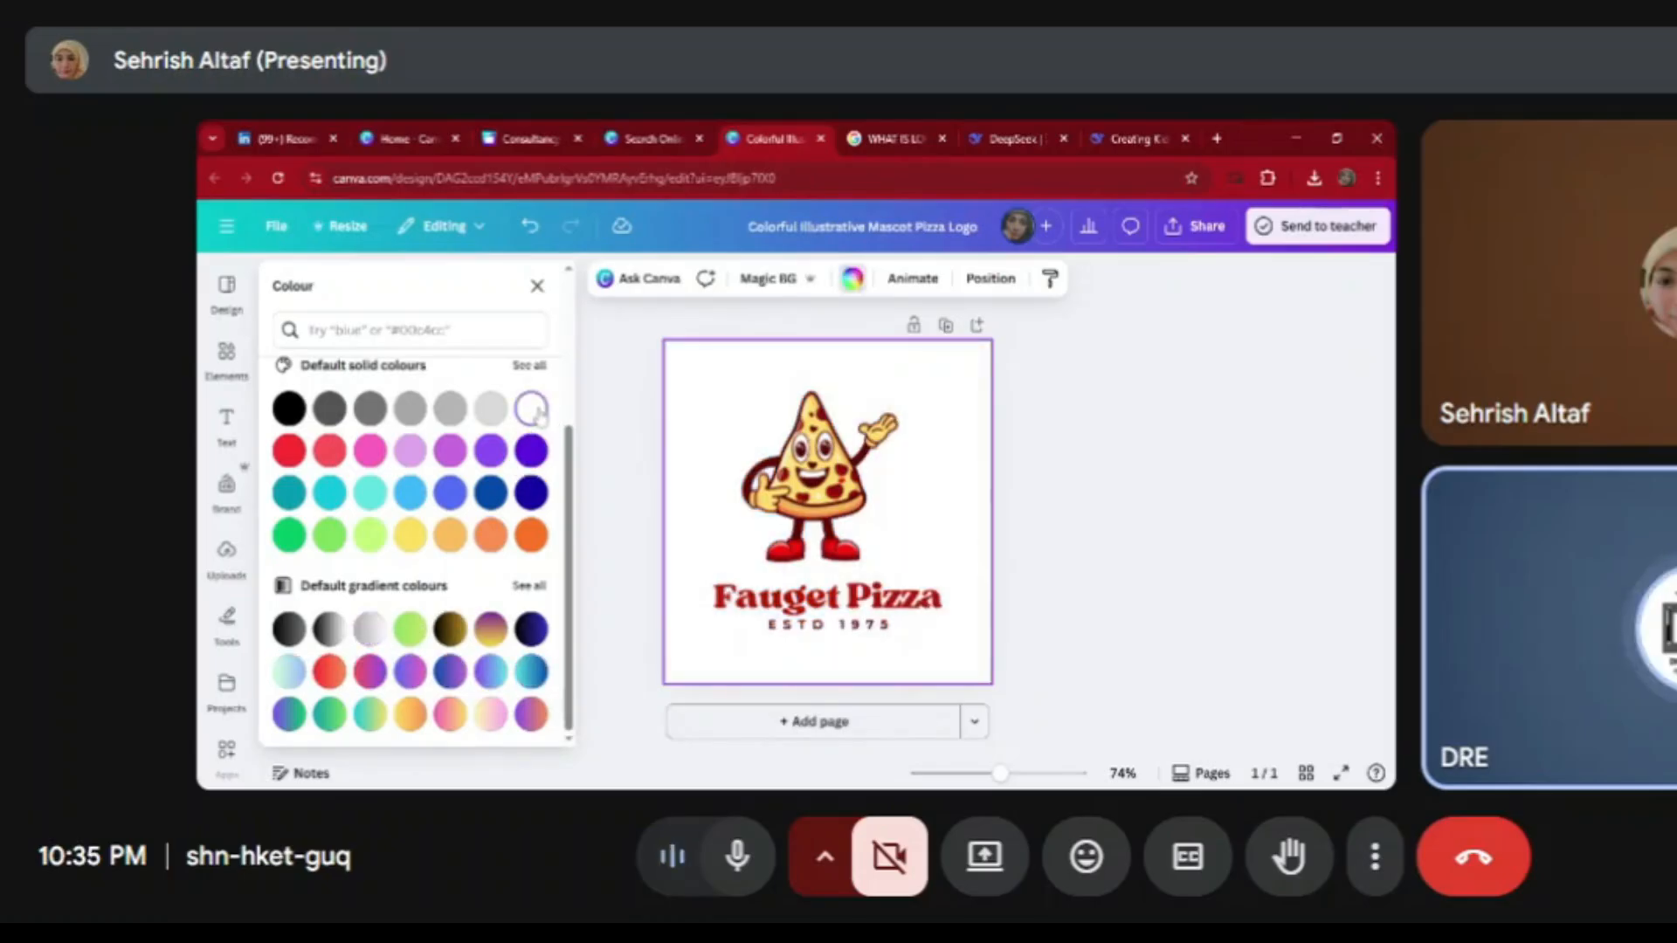
{"action": "left_click", "coordinate": [501, 419]}
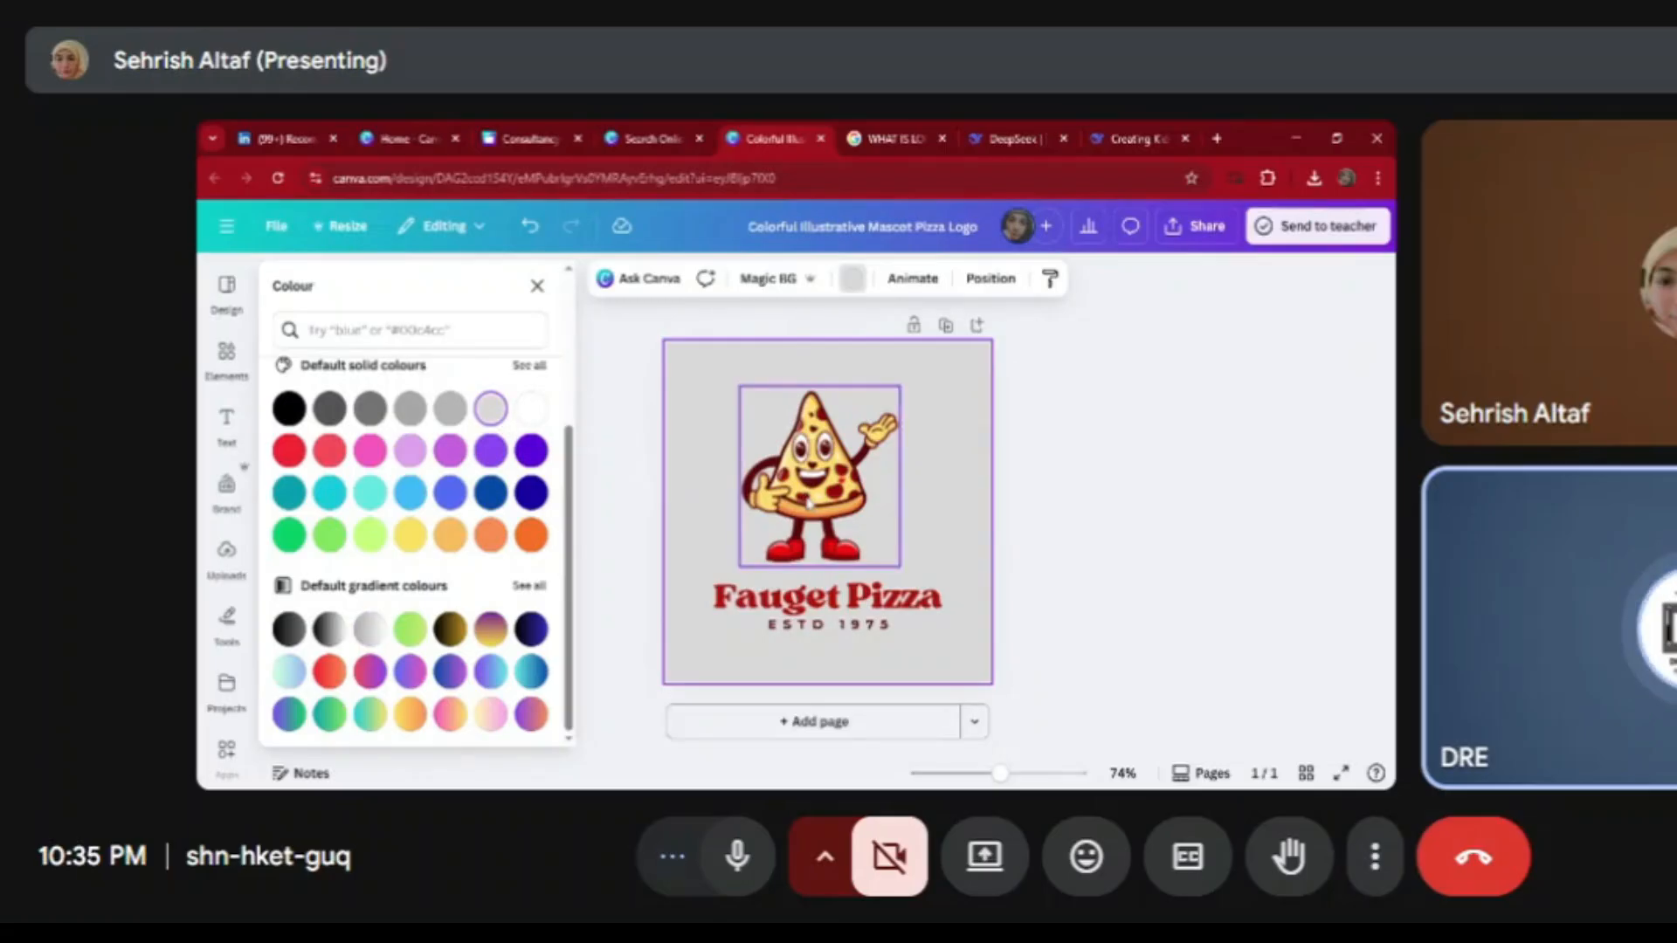
Preview the Simple, Sleek, Fun, Corporate and Chill page animations and apply Sleek to the page
{"action": "left_click", "coordinate": [913, 288]}
{"action": "left_click", "coordinate": [437, 533]}
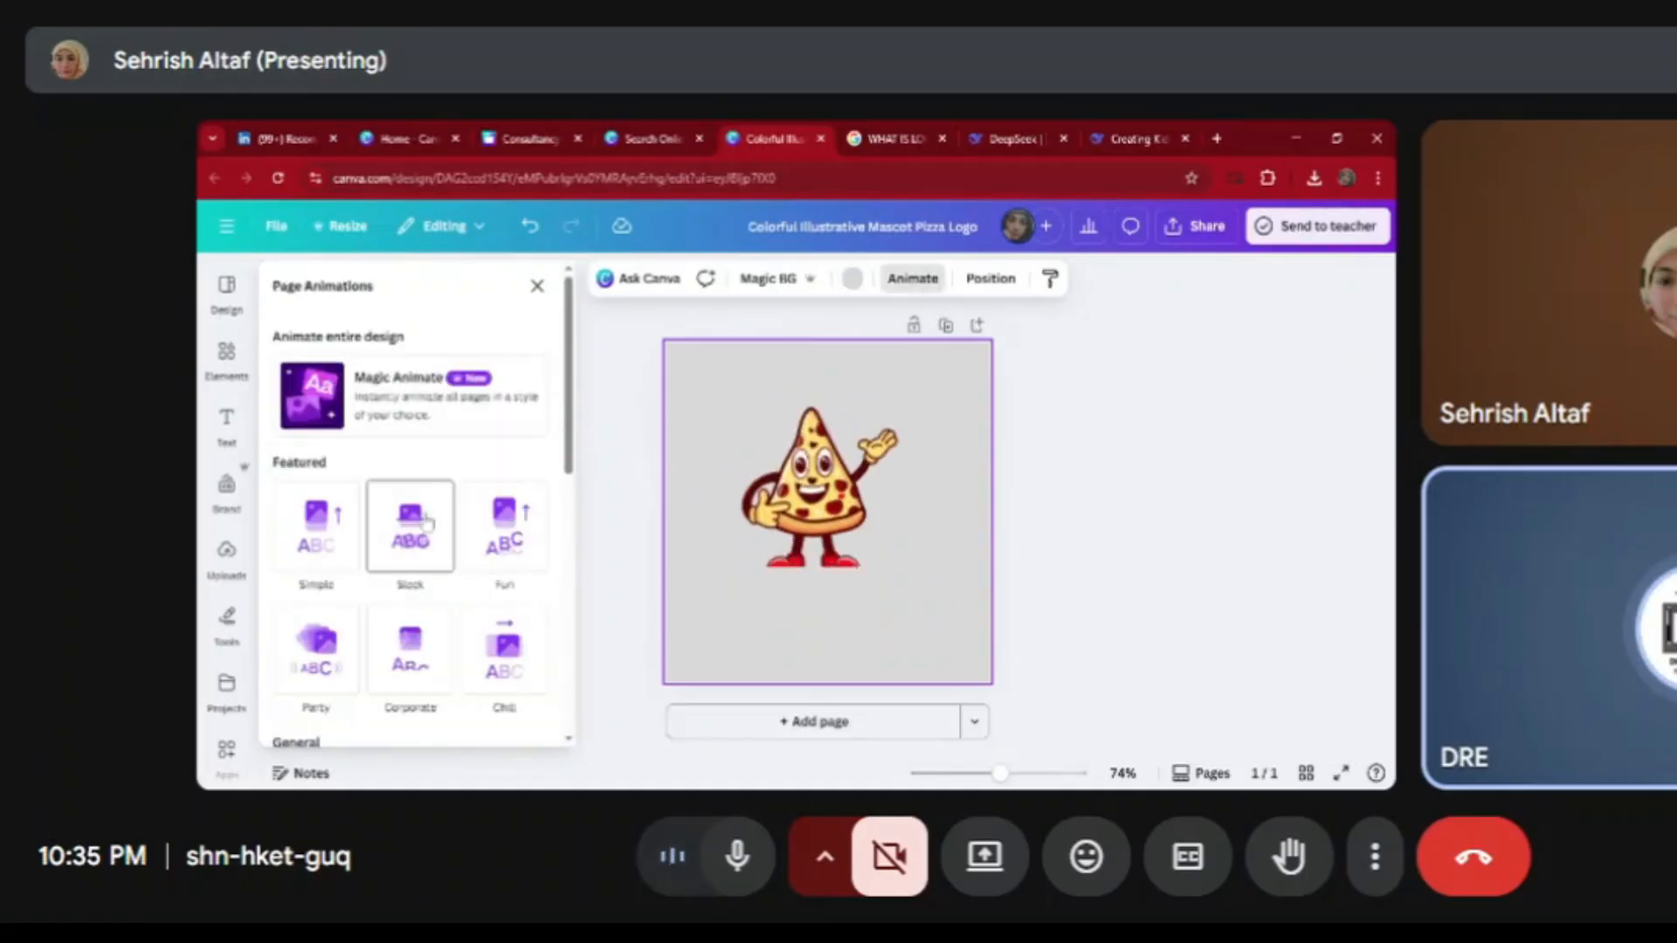
{"action": "left_click", "coordinate": [488, 545]}
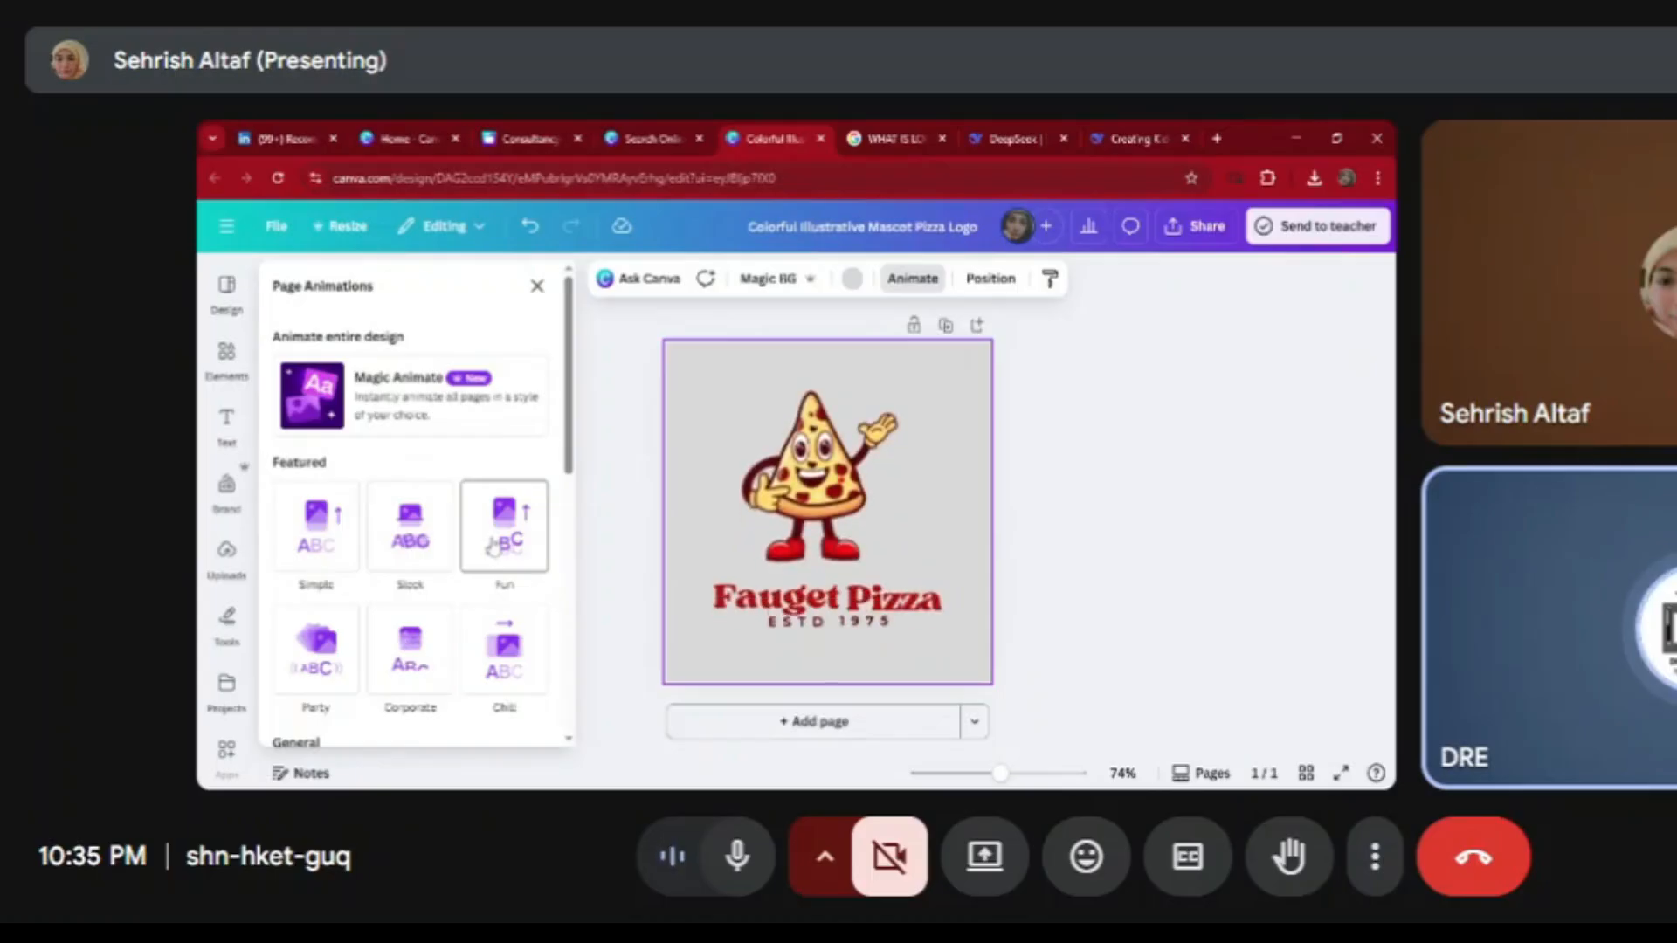
{"action": "left_click", "coordinate": [428, 545]}
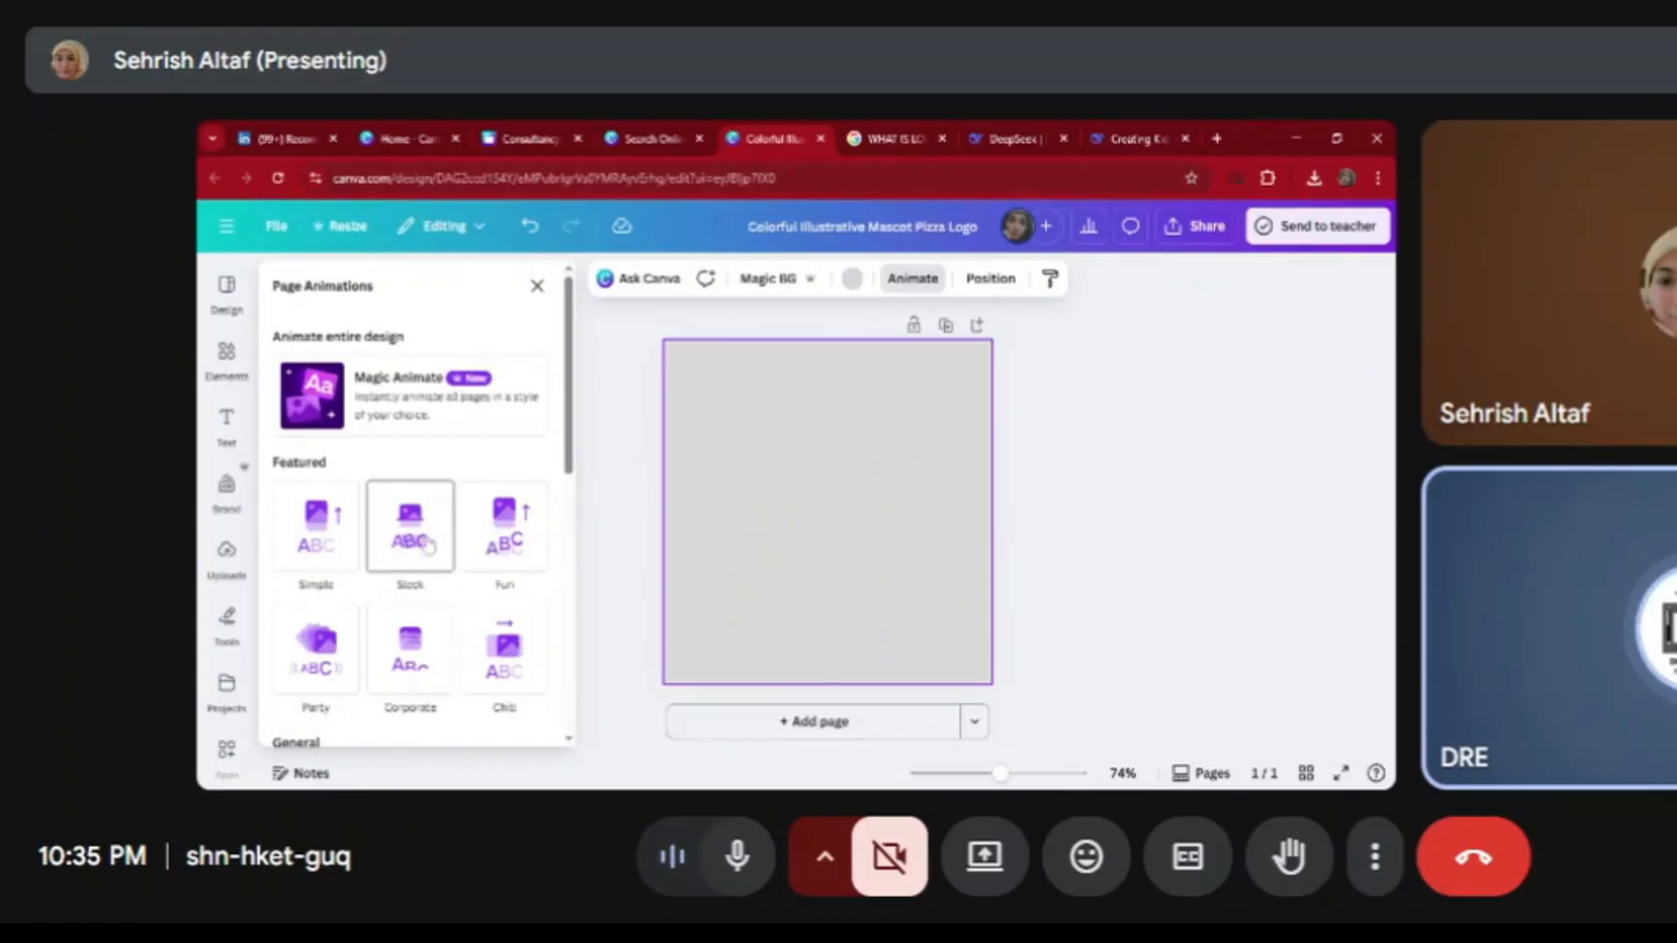
{"action": "left_click", "coordinate": [316, 534]}
{"action": "left_click", "coordinate": [412, 667]}
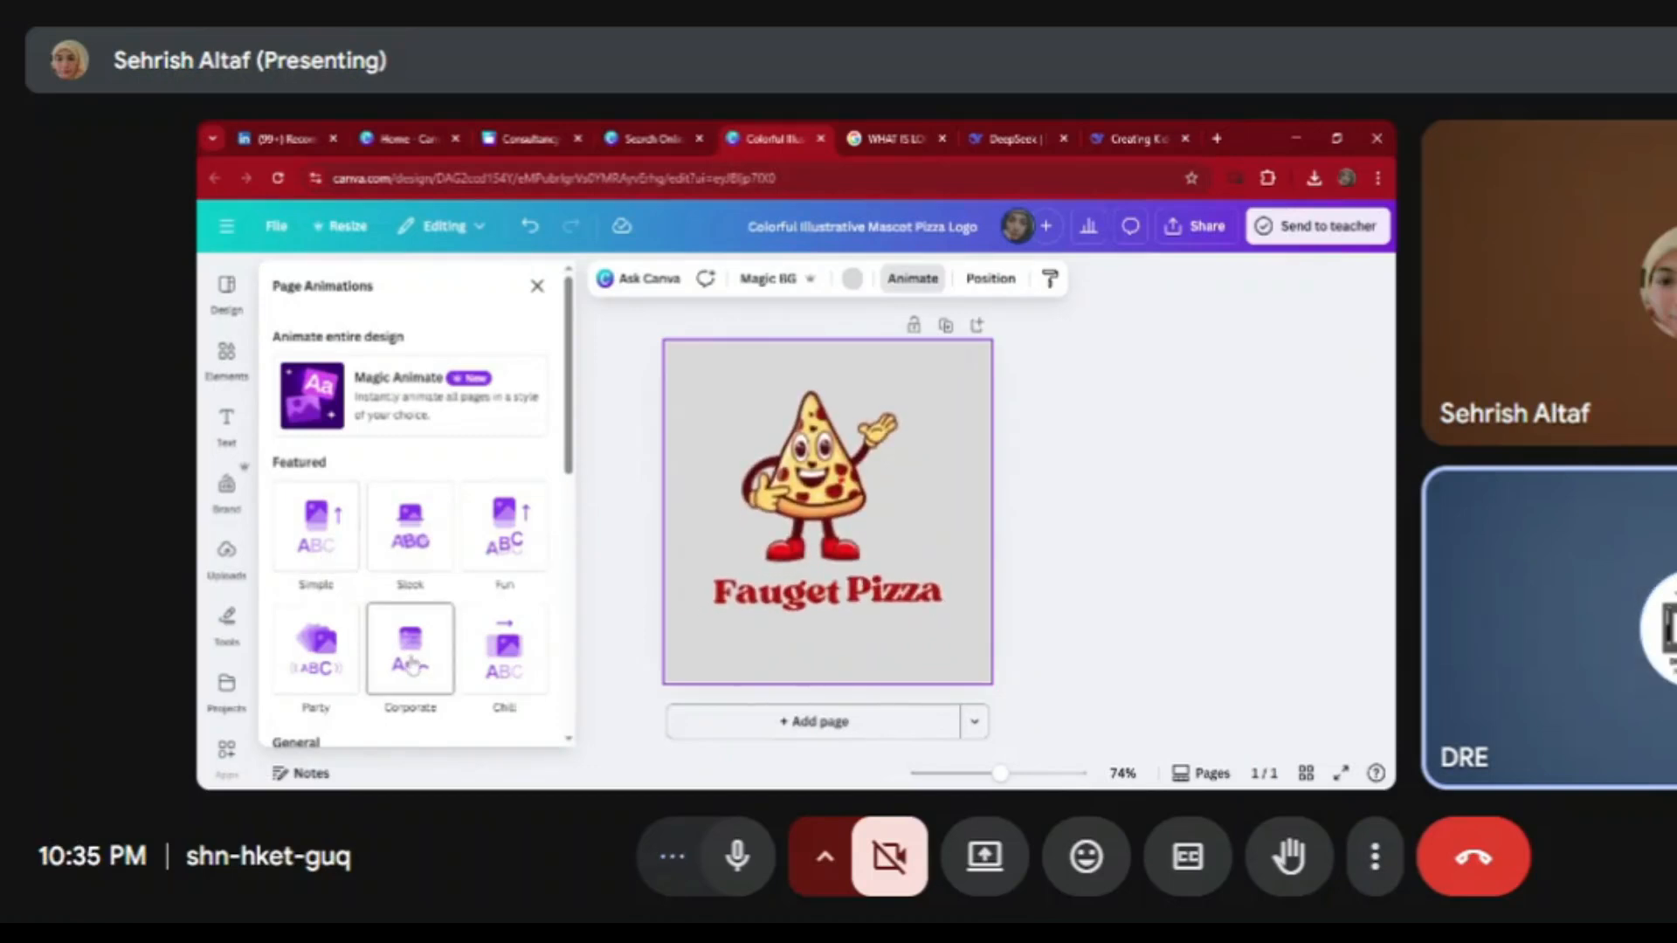
{"action": "left_click", "coordinate": [493, 667]}
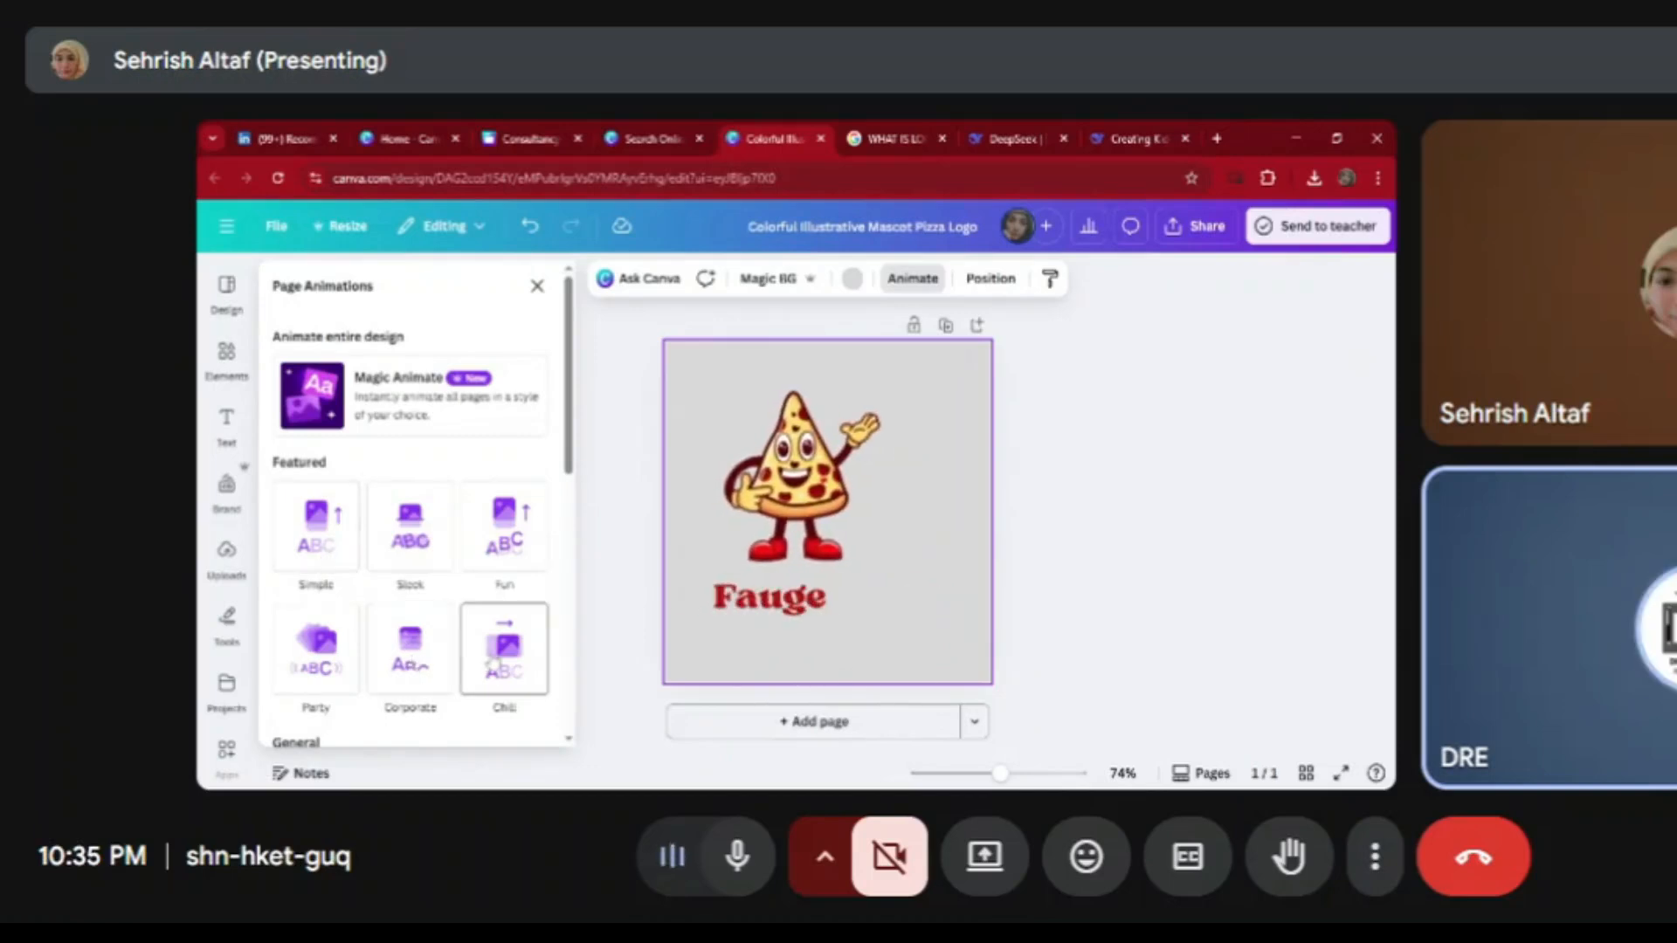
{"action": "left_click", "coordinate": [541, 551]}
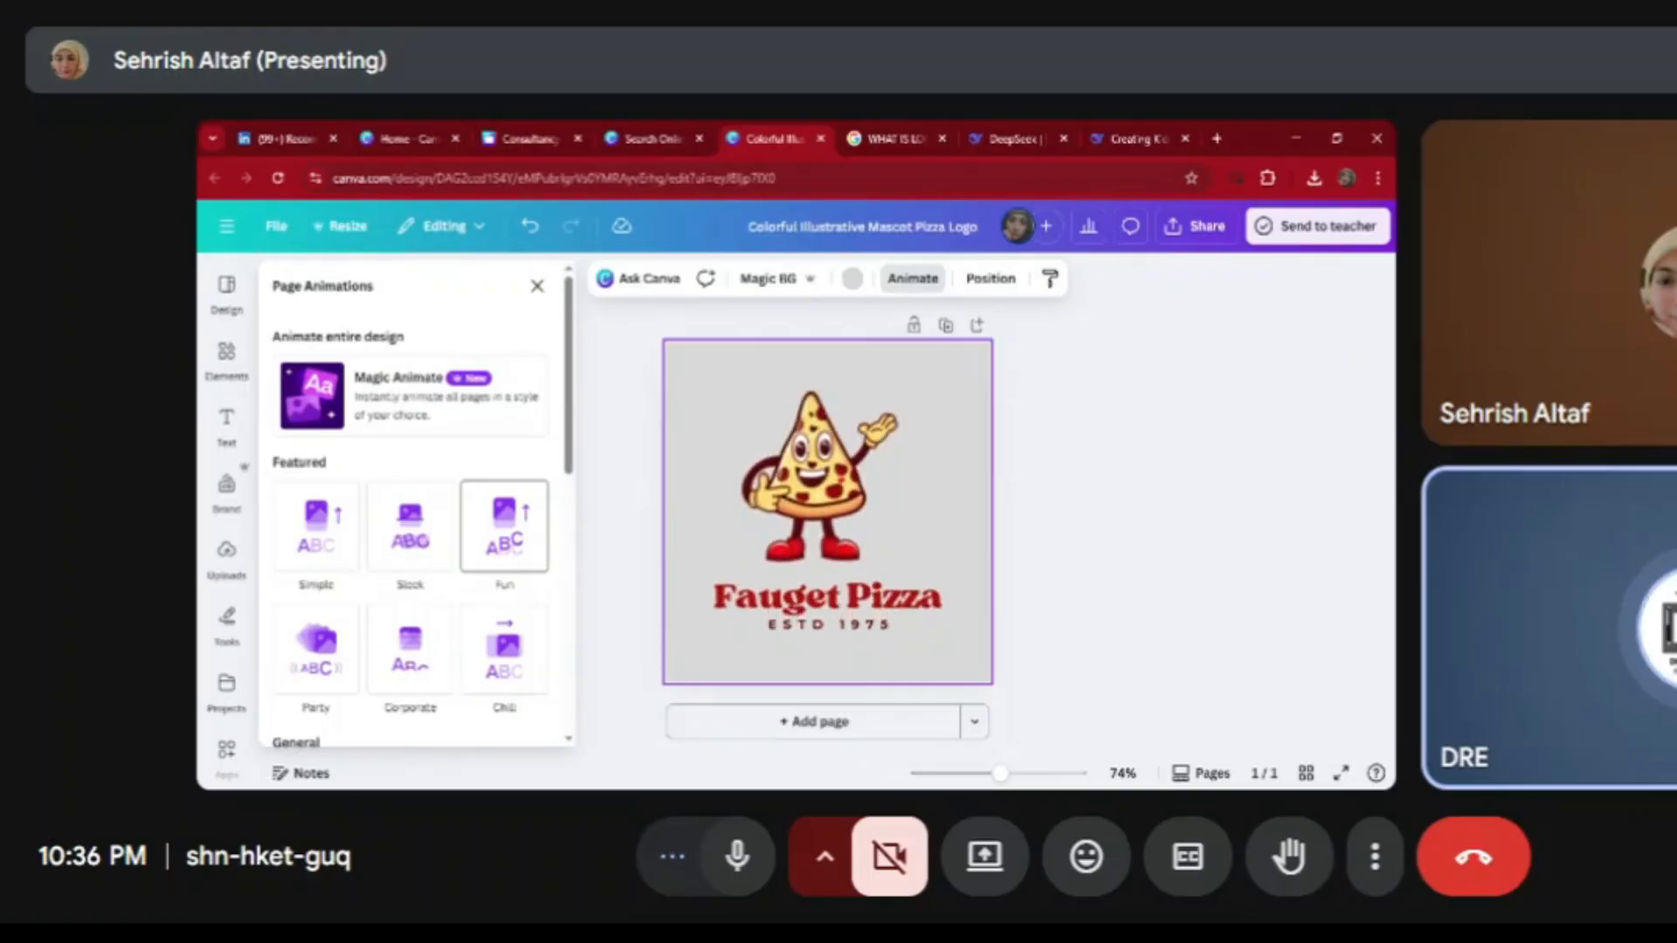
{"action": "left_click", "coordinate": [414, 542]}
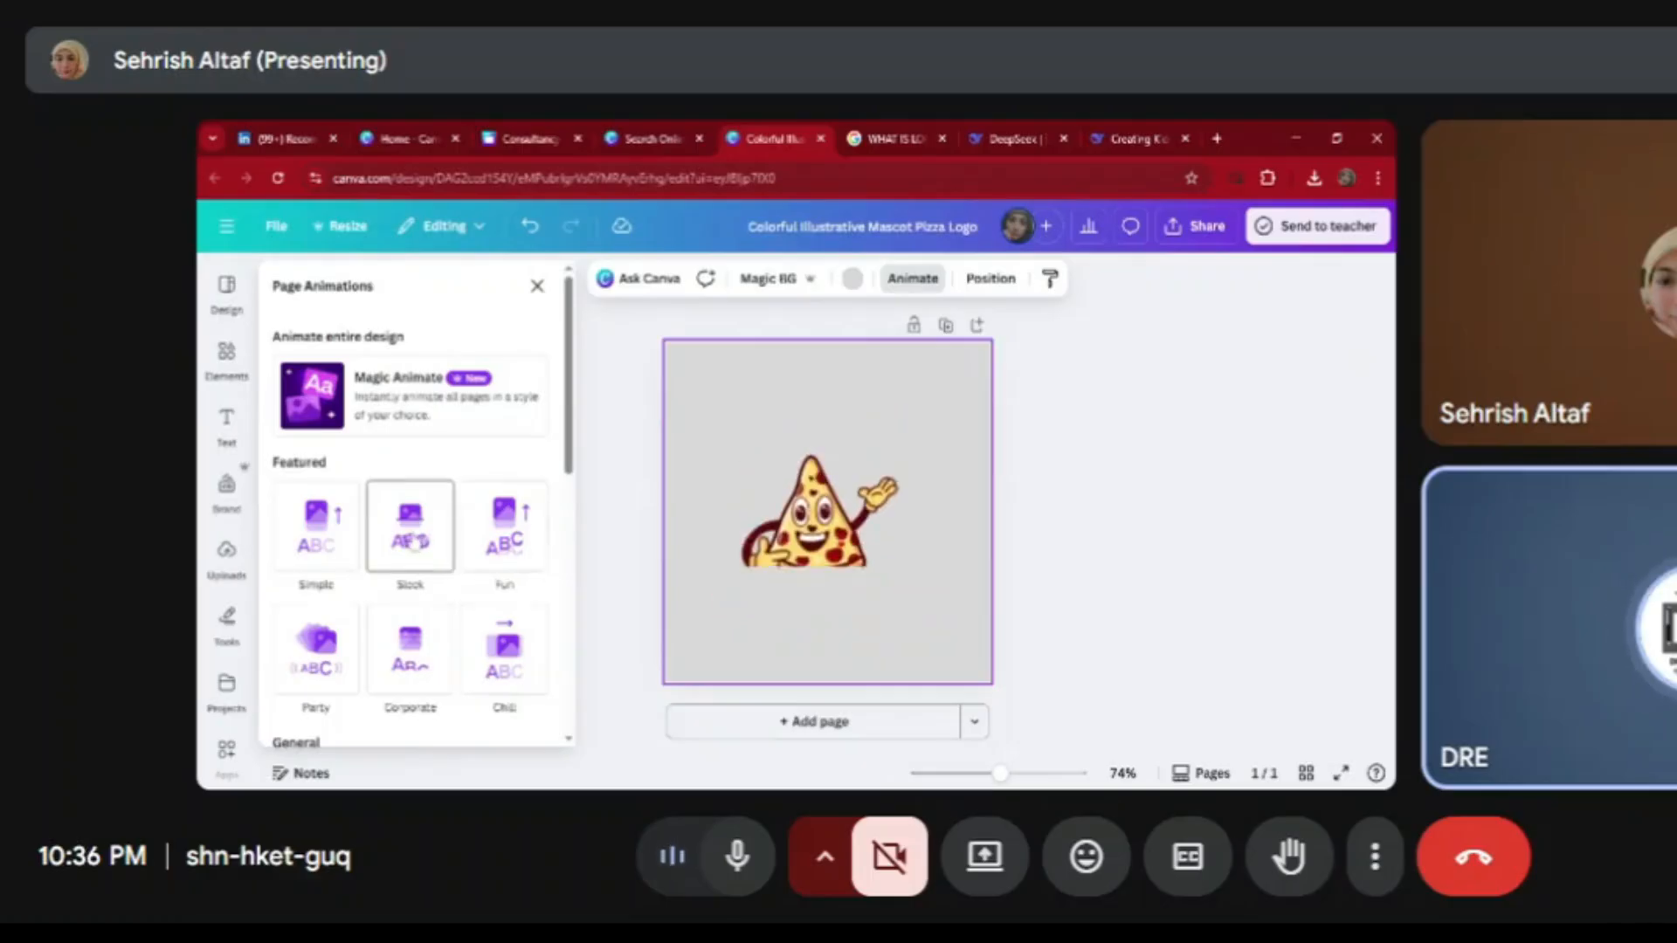
{"action": "left_click", "coordinate": [412, 541]}
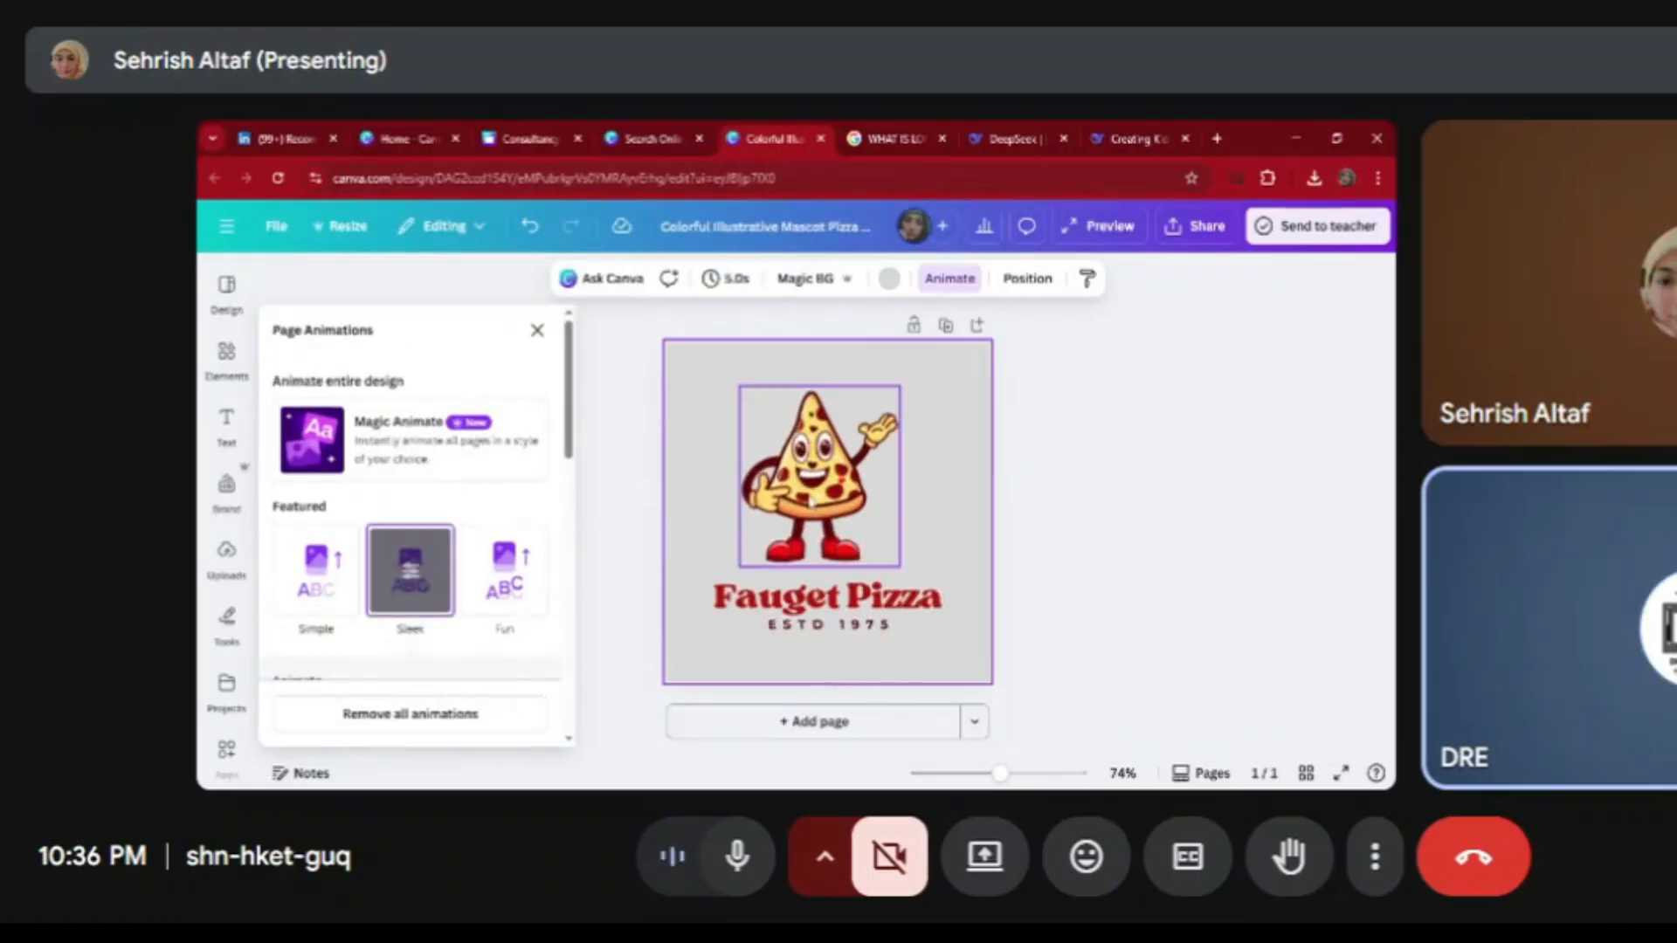
{"action": "left_click", "coordinate": [810, 501]}
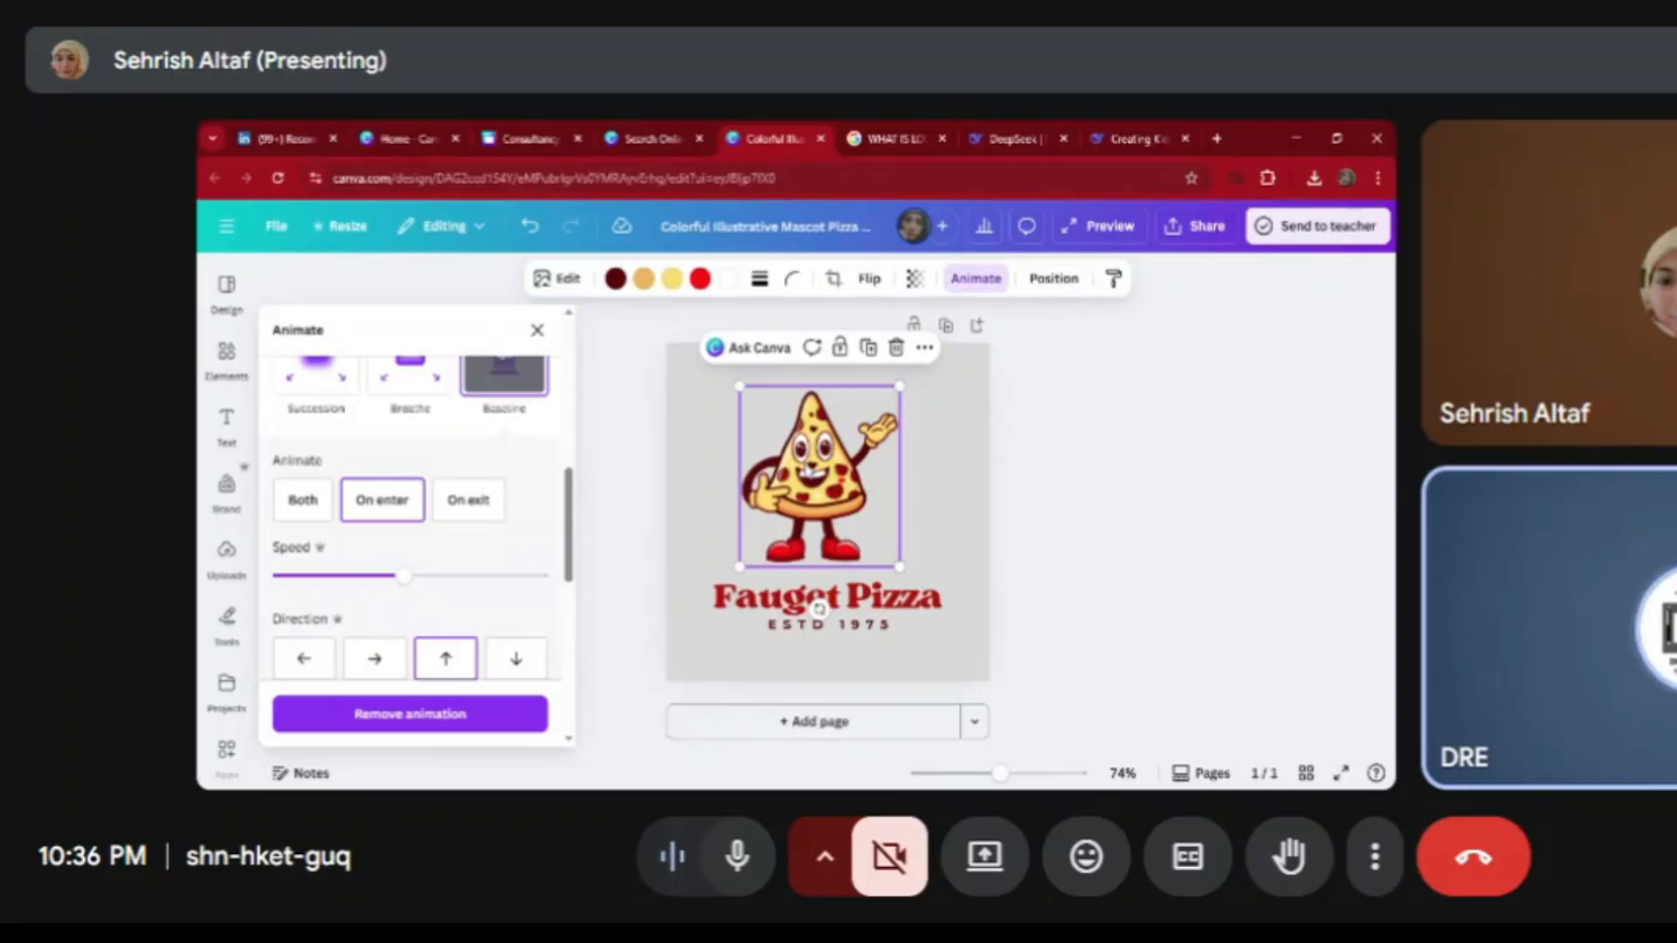
{"action": "double_click", "coordinate": [809, 471]}
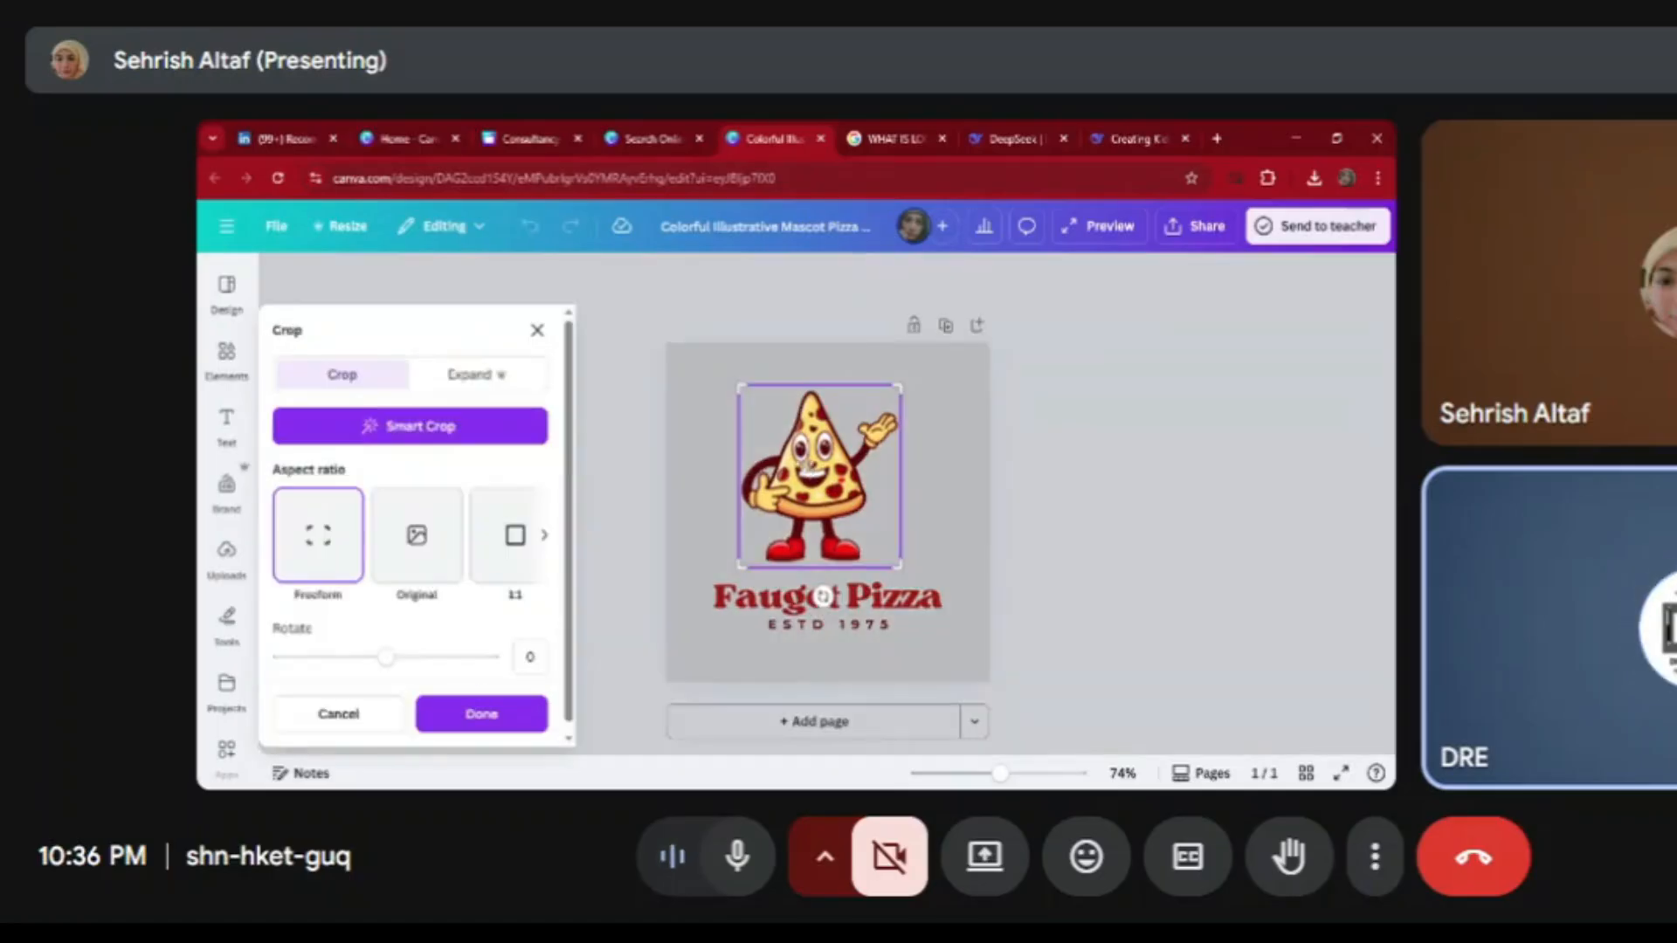
{"action": "left_click", "coordinate": [329, 718]}
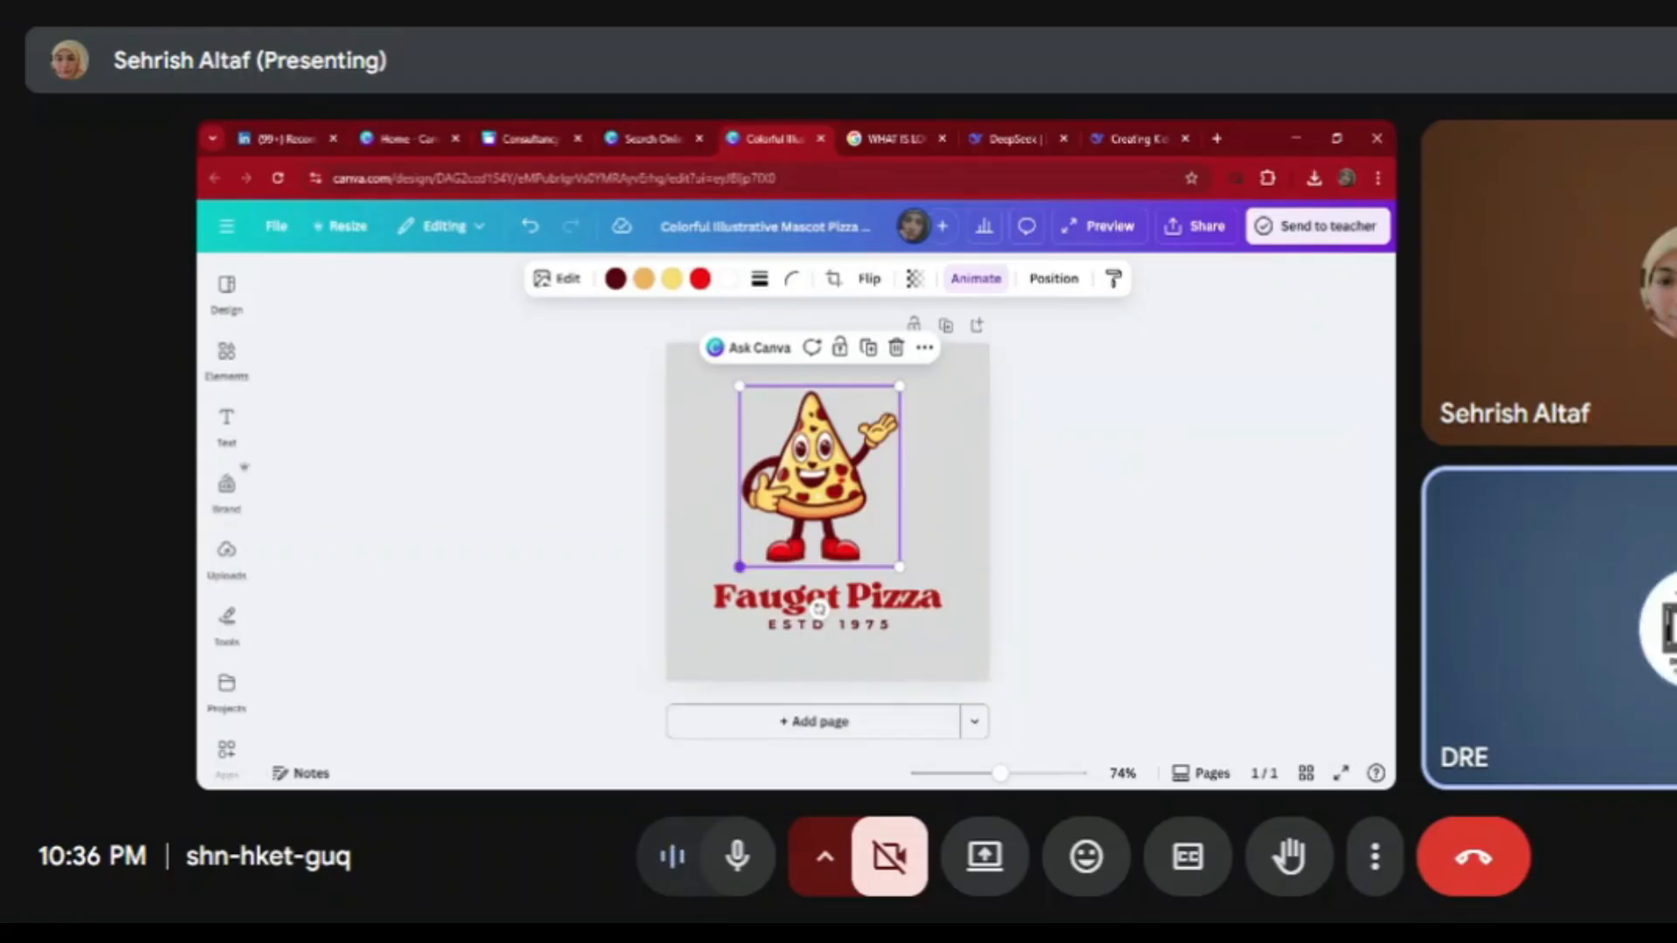
Shrink the pizza mascot slightly and move it down close to the Fauget Pizza text
{"action": "left_click_drag", "start_coordinate": [739, 565], "coordinate": [778, 599]}
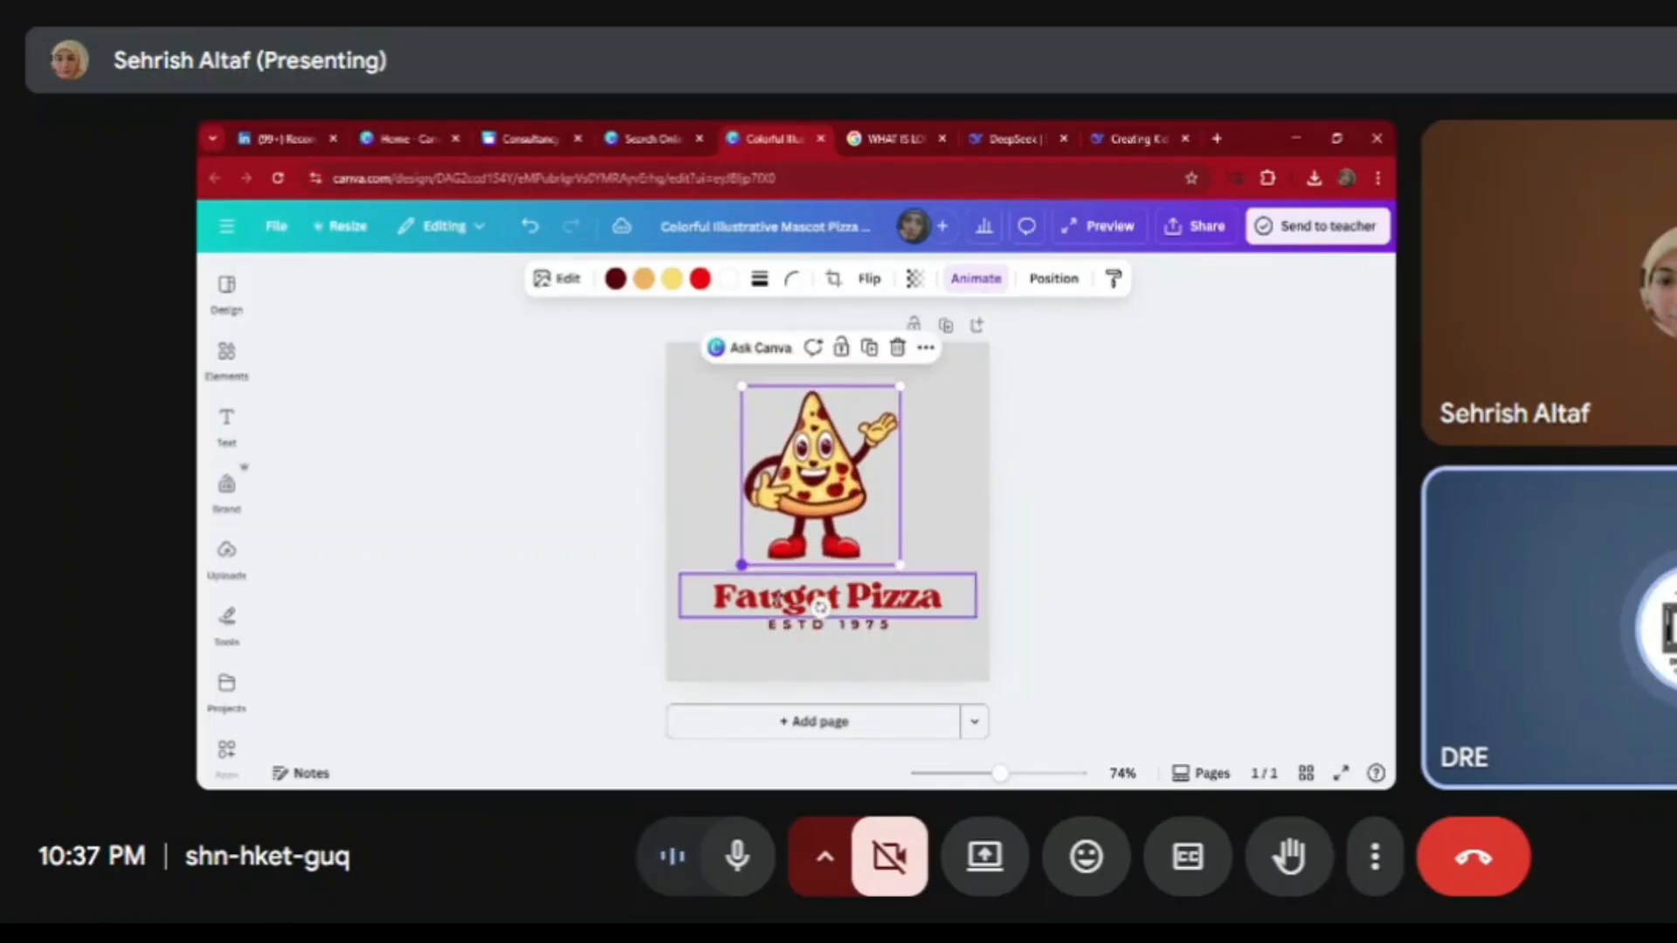
{"action": "left_click_drag", "start_coordinate": [835, 482], "coordinate": [830, 495]}
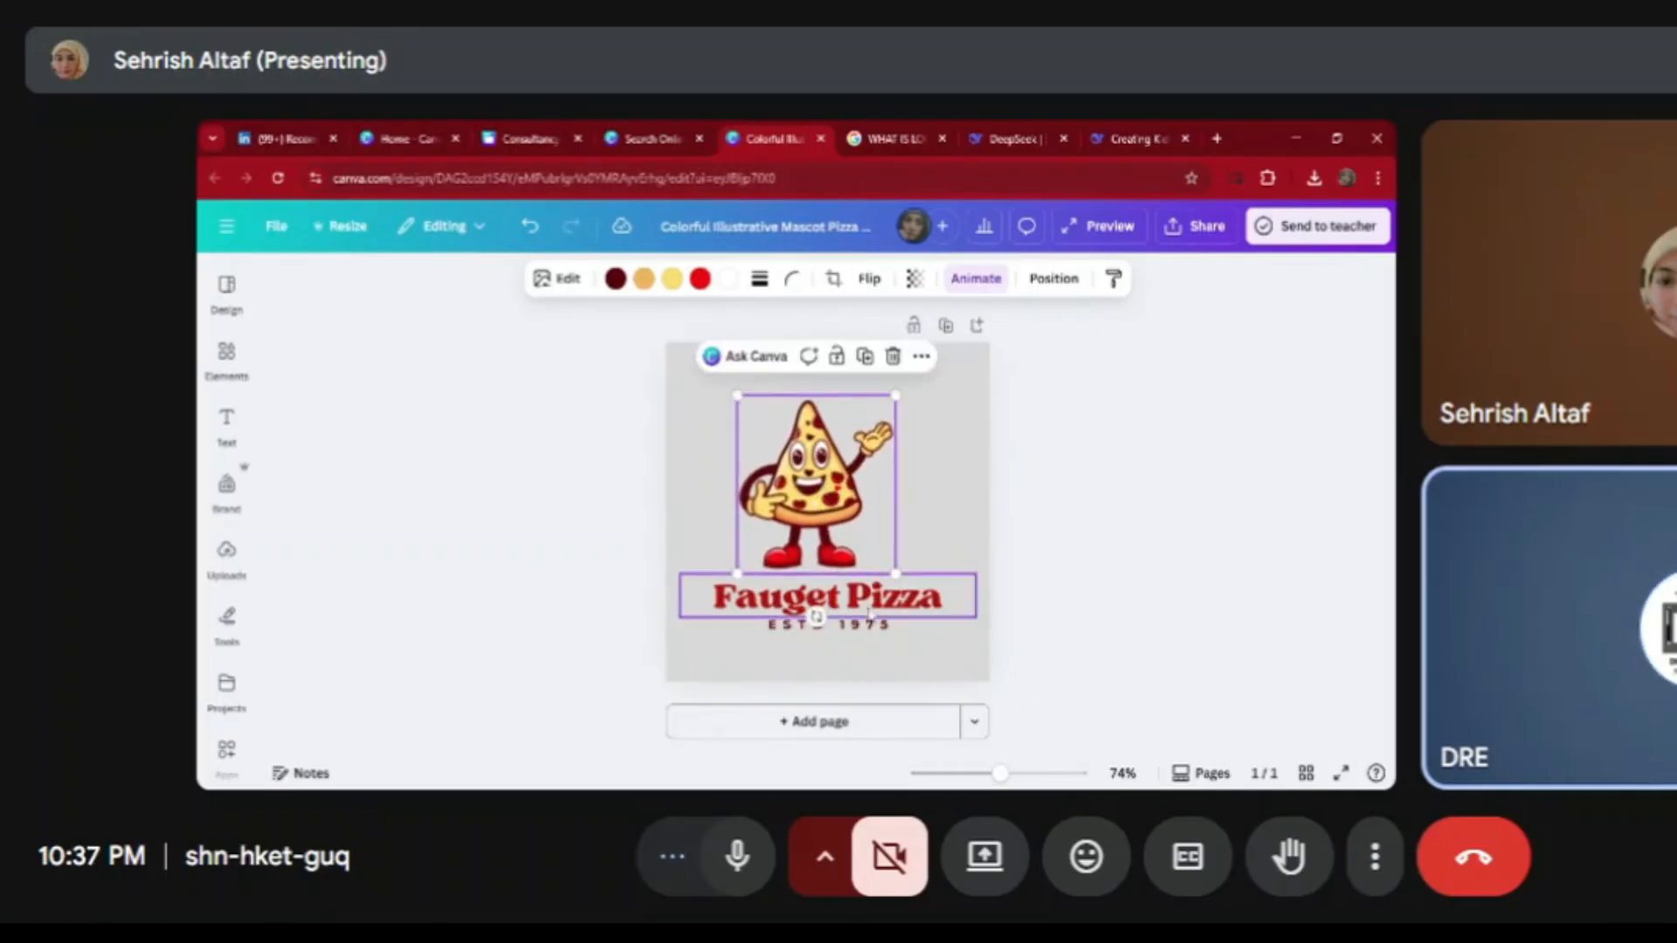
Reduce the size of the Fauget Pizza text and shift the ESTD 1975 line slightly up and left beneath it
{"action": "left_click", "coordinate": [891, 608]}
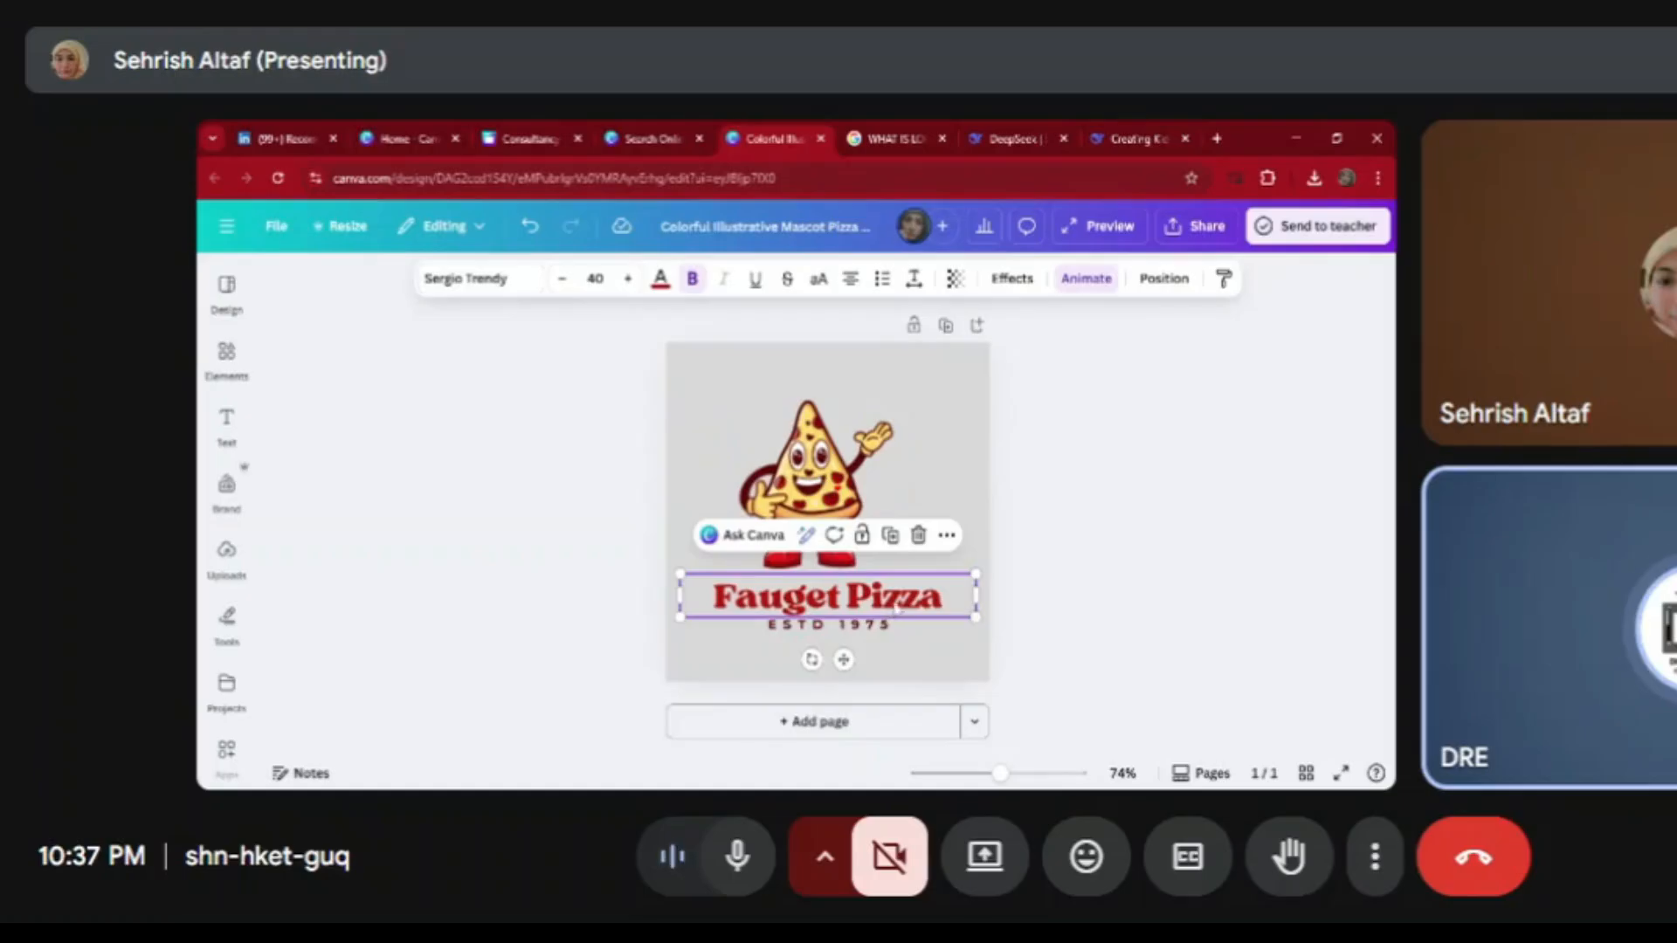
{"action": "left_click_drag", "start_coordinate": [975, 617], "coordinate": [852, 583]}
{"action": "left_click", "coordinate": [864, 626]}
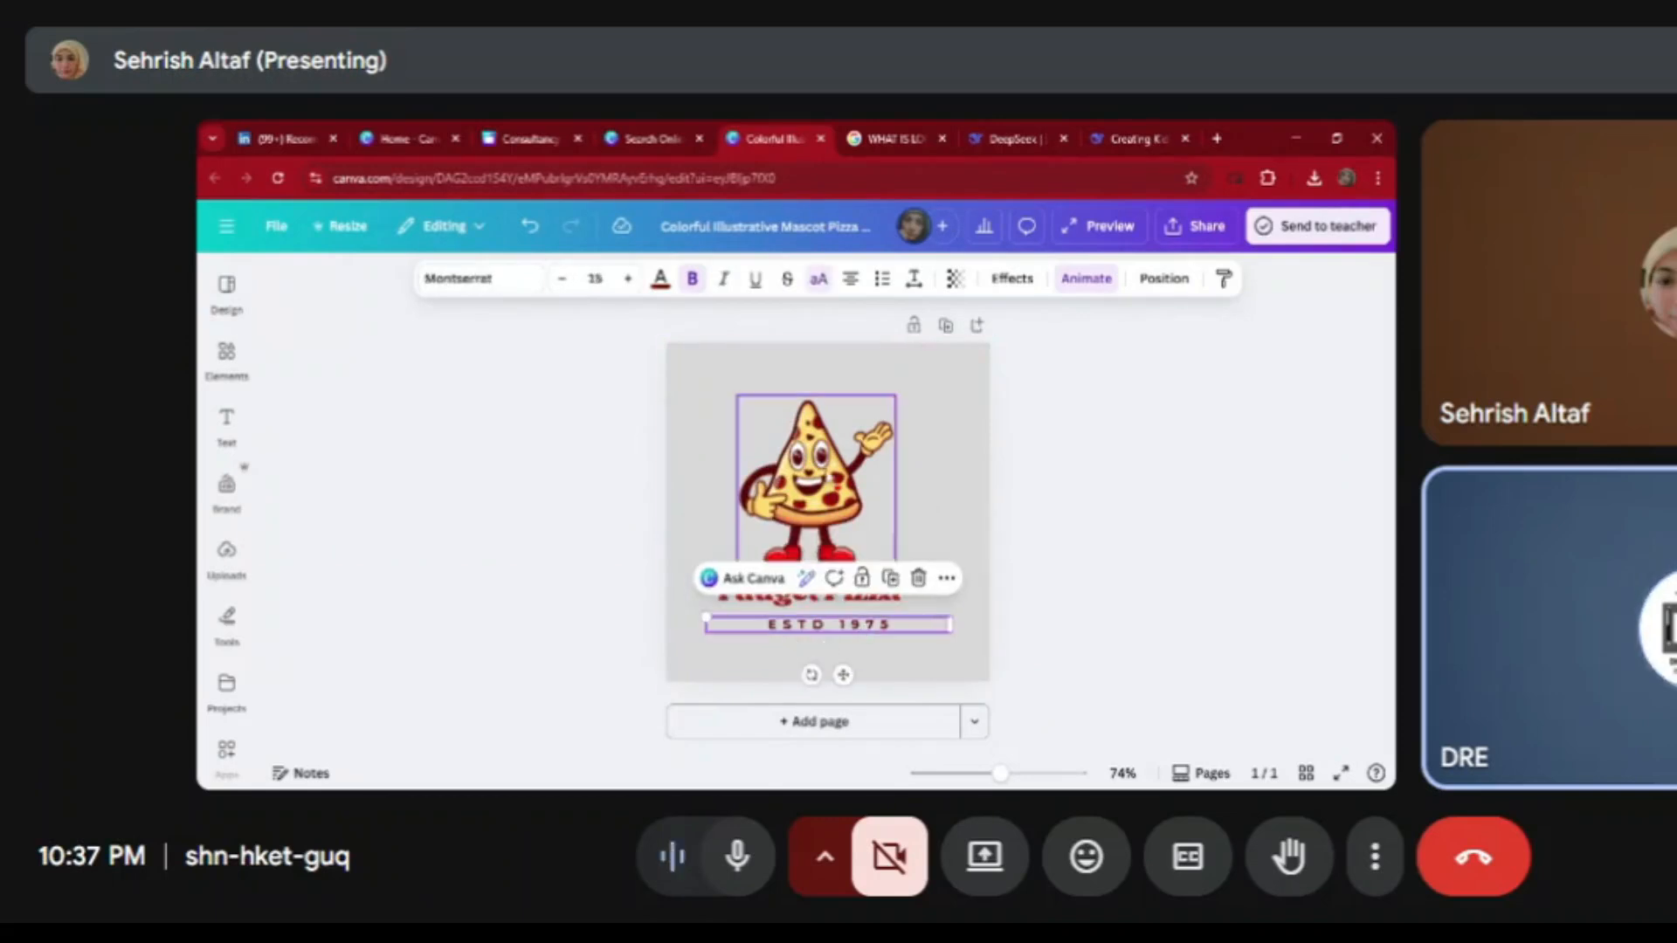
{"action": "right_click", "coordinate": [829, 420]}
{"action": "left_click", "coordinate": [793, 650]}
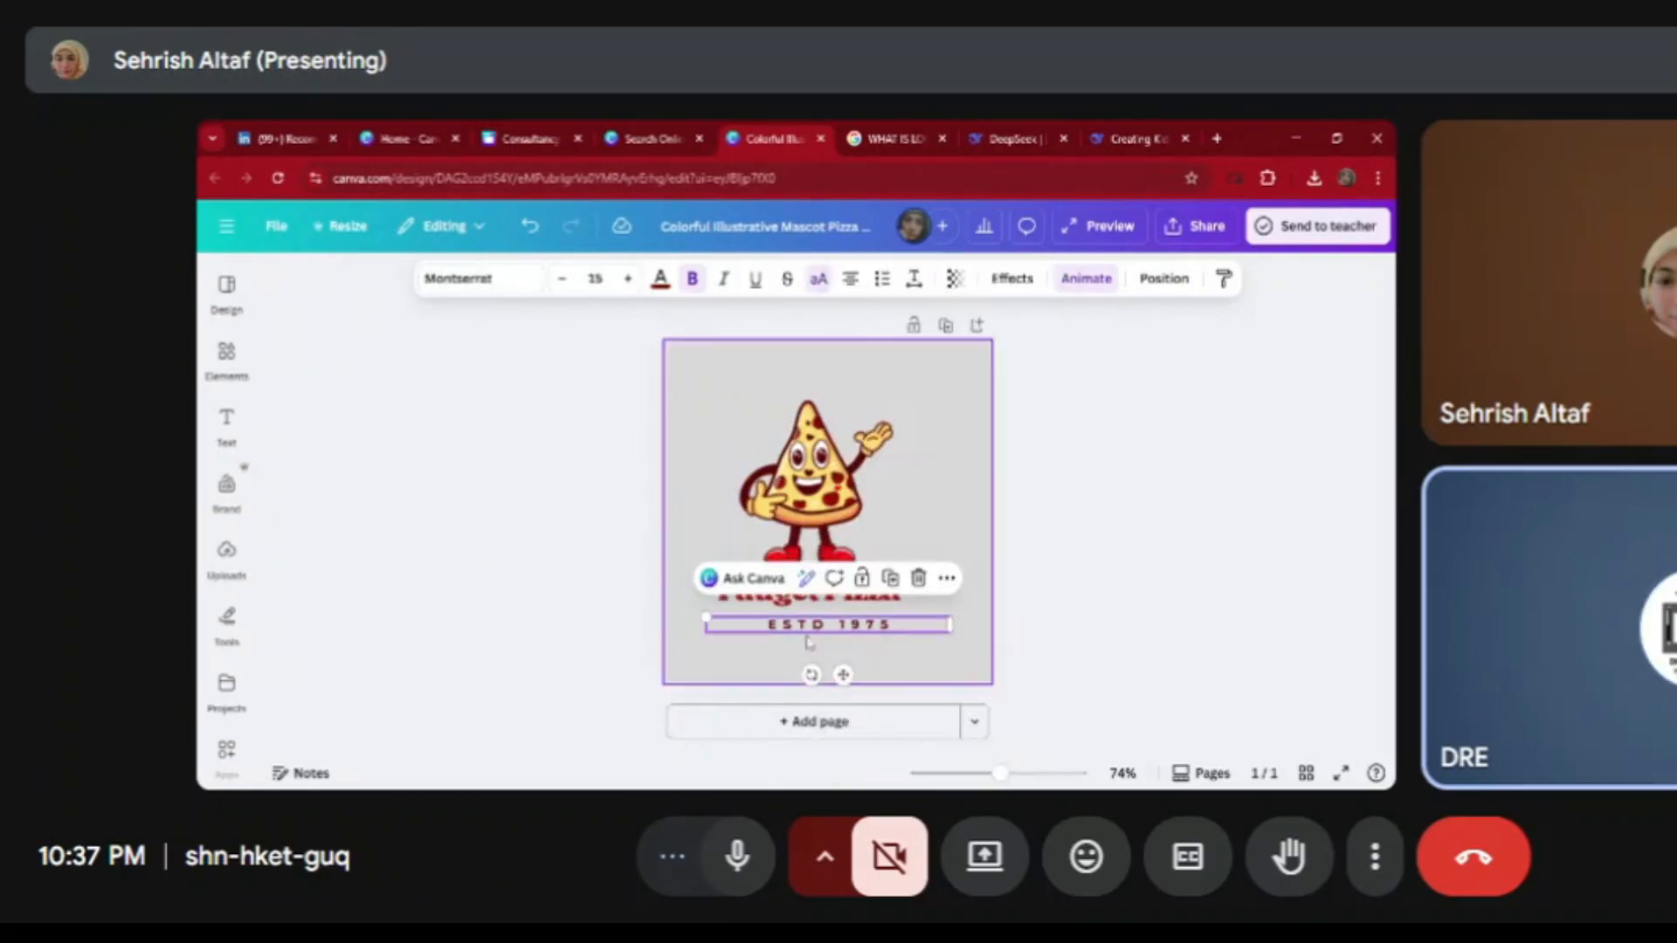
{"action": "mouse_move", "coordinate": [814, 631]}
{"action": "left_mouse_down"}
{"action": "mouse_move", "coordinate": [826, 354]}
{"action": "mouse_move", "coordinate": [817, 643]}
{"action": "mouse_move", "coordinate": [804, 616]}
{"action": "left_mouse_up"}
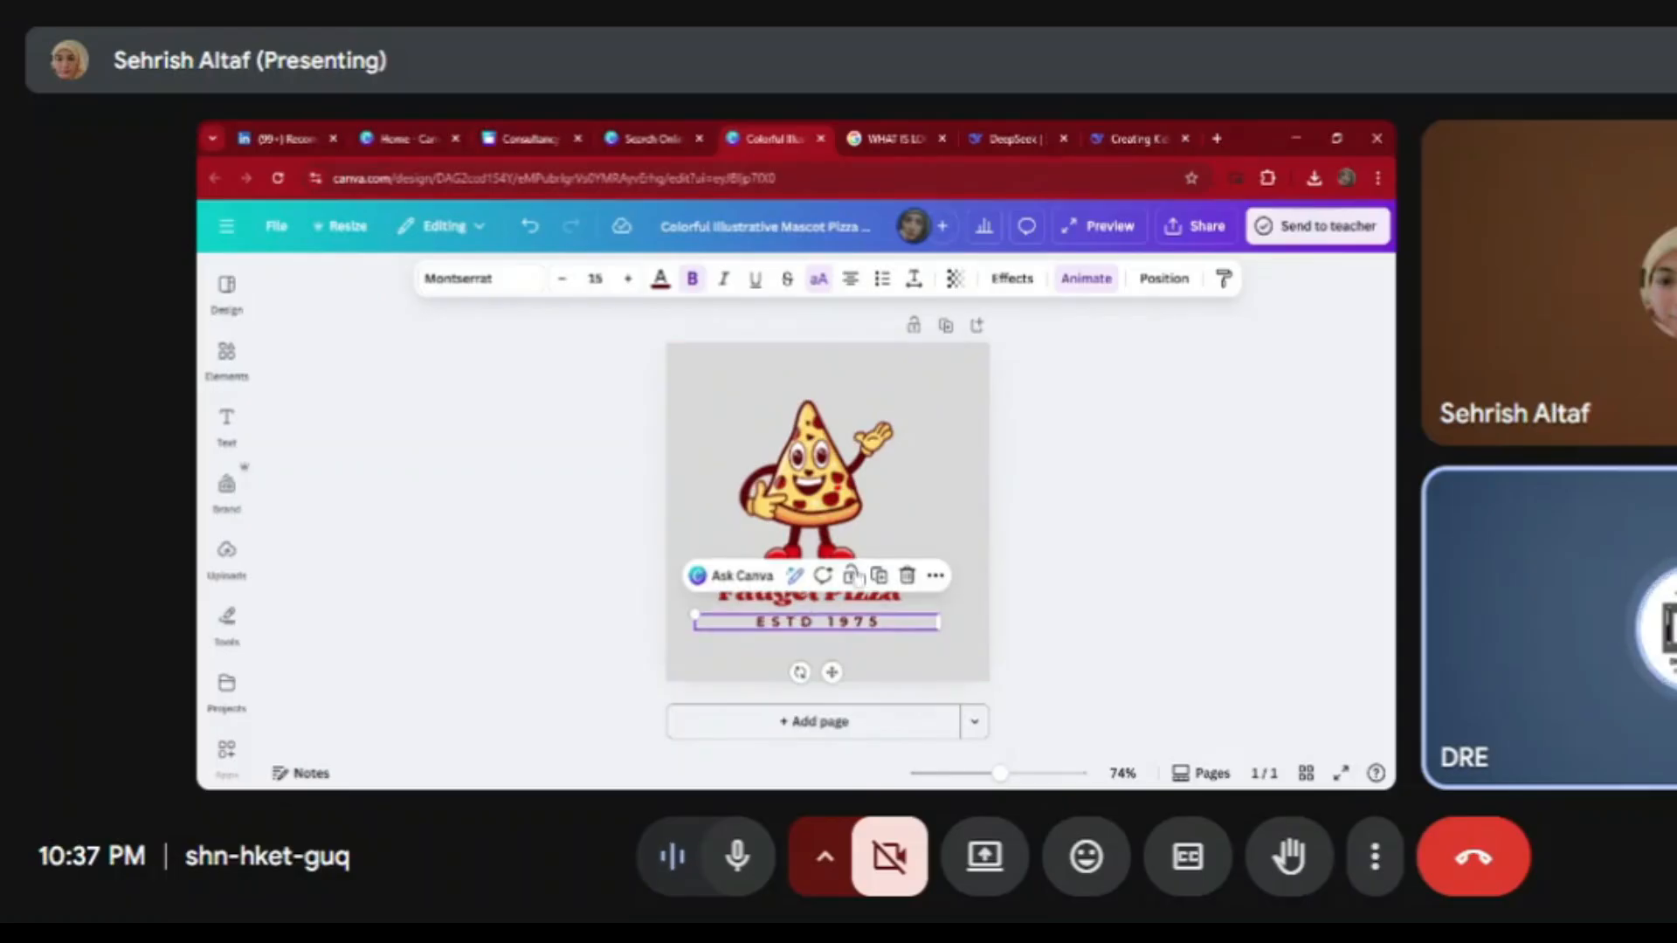
Paste a copy of the pizza mascot beside the original and delete that copy
{"action": "left_click", "coordinate": [838, 507]}
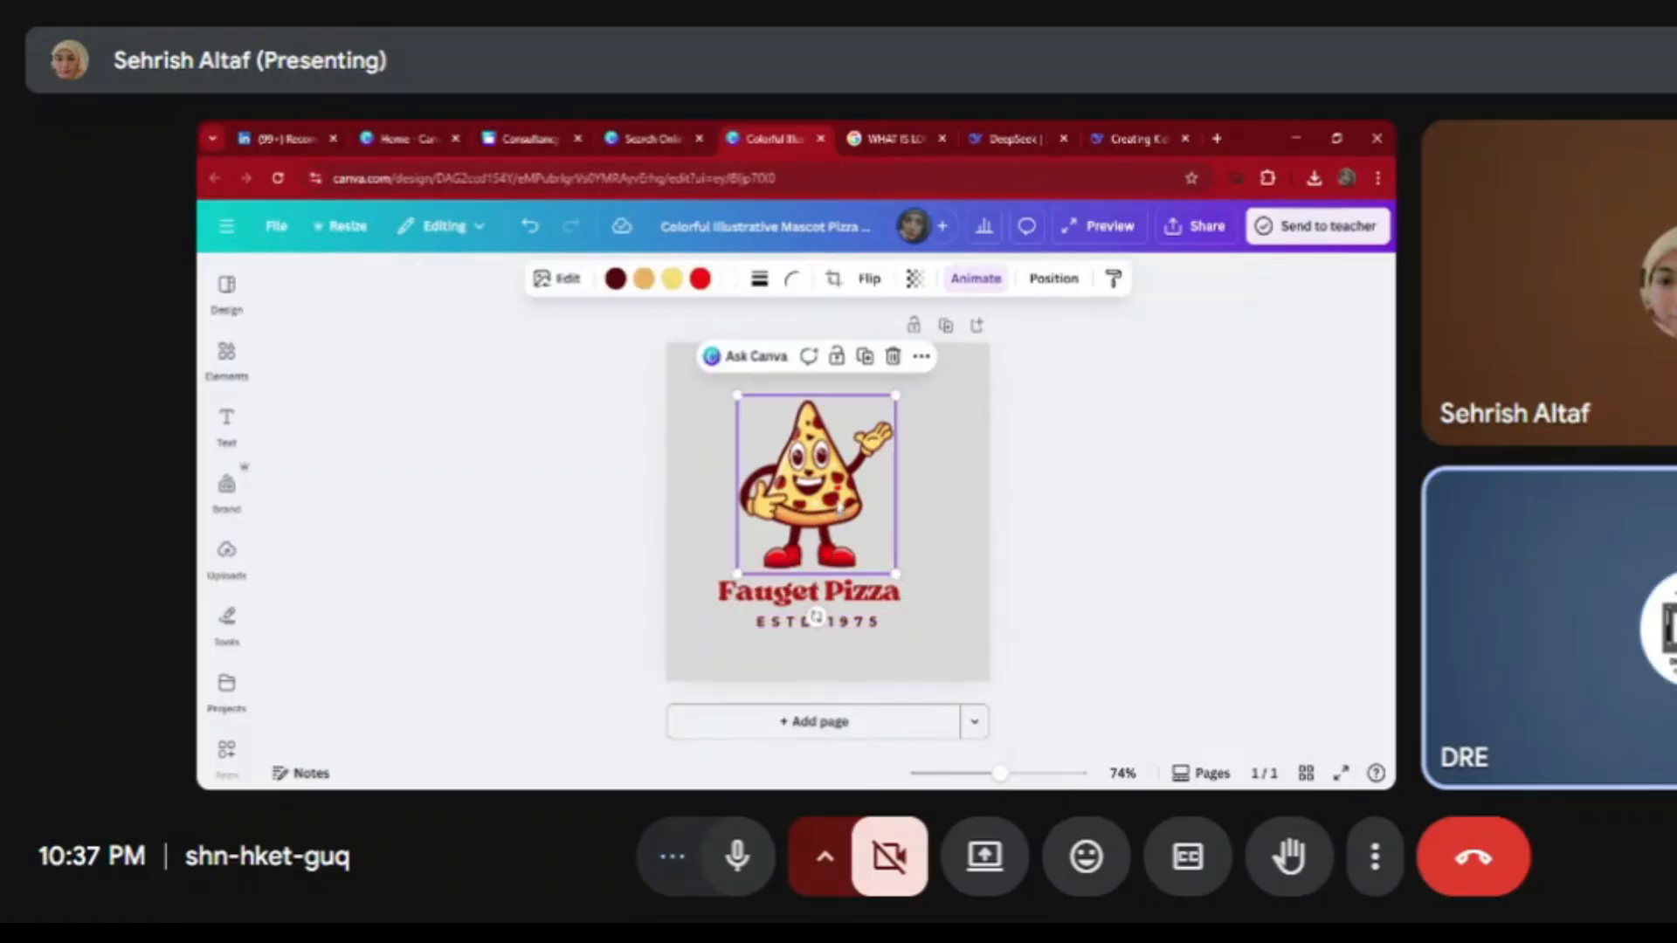
{"action": "left_click", "coordinate": [923, 359]}
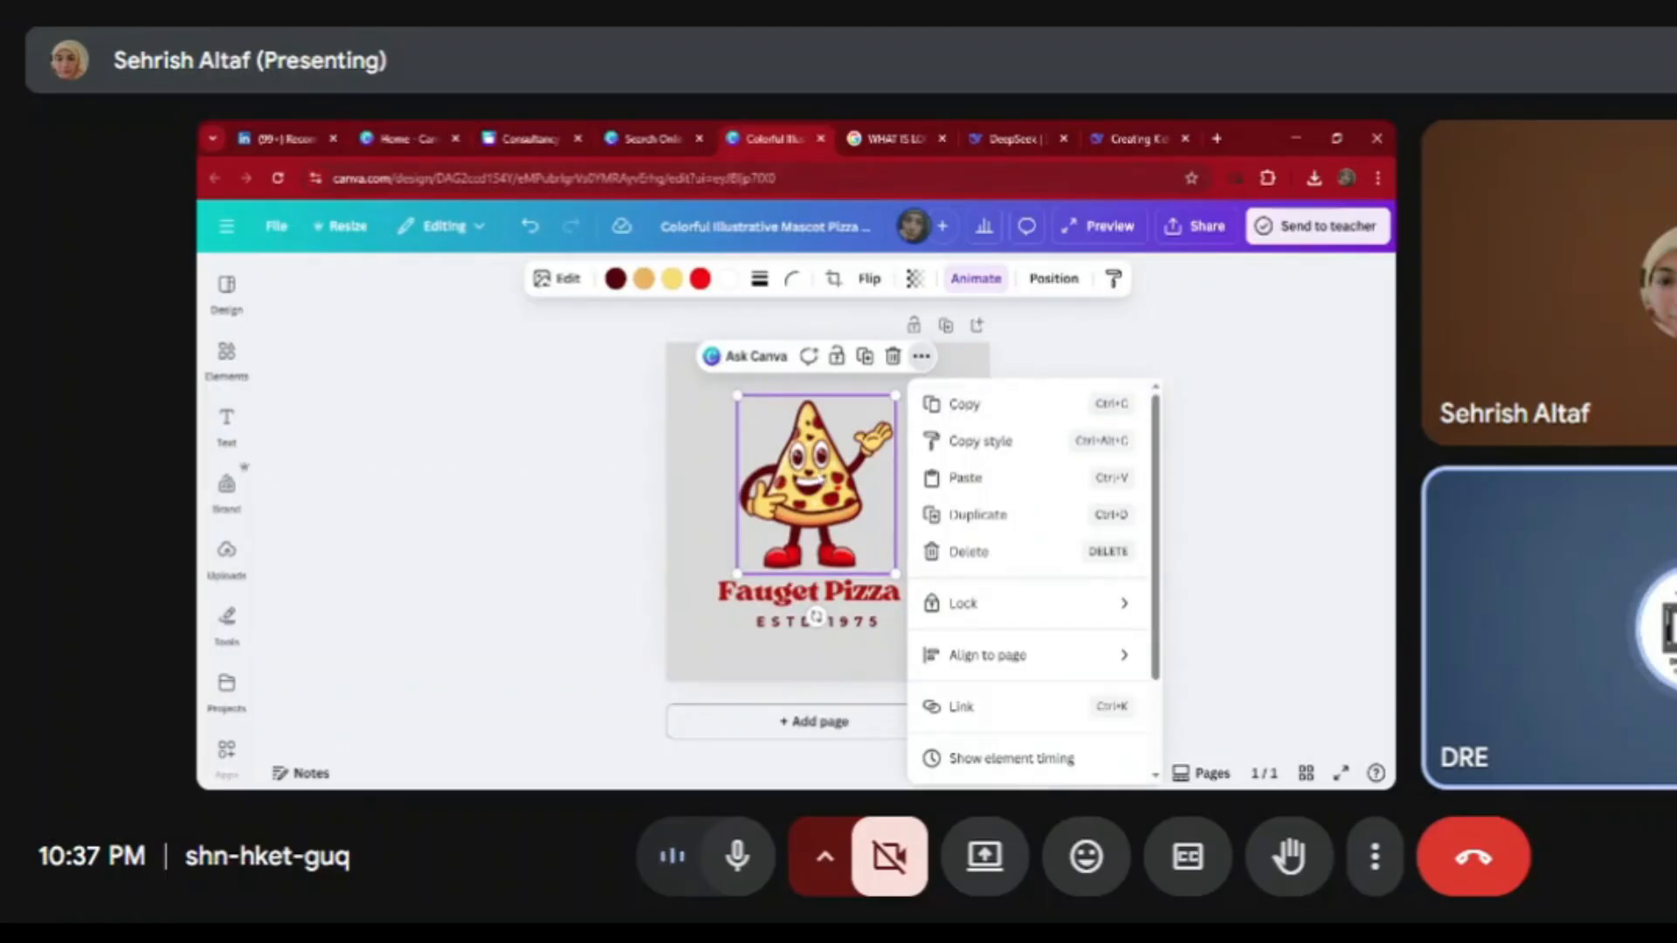
{"action": "left_click", "coordinate": [976, 408]}
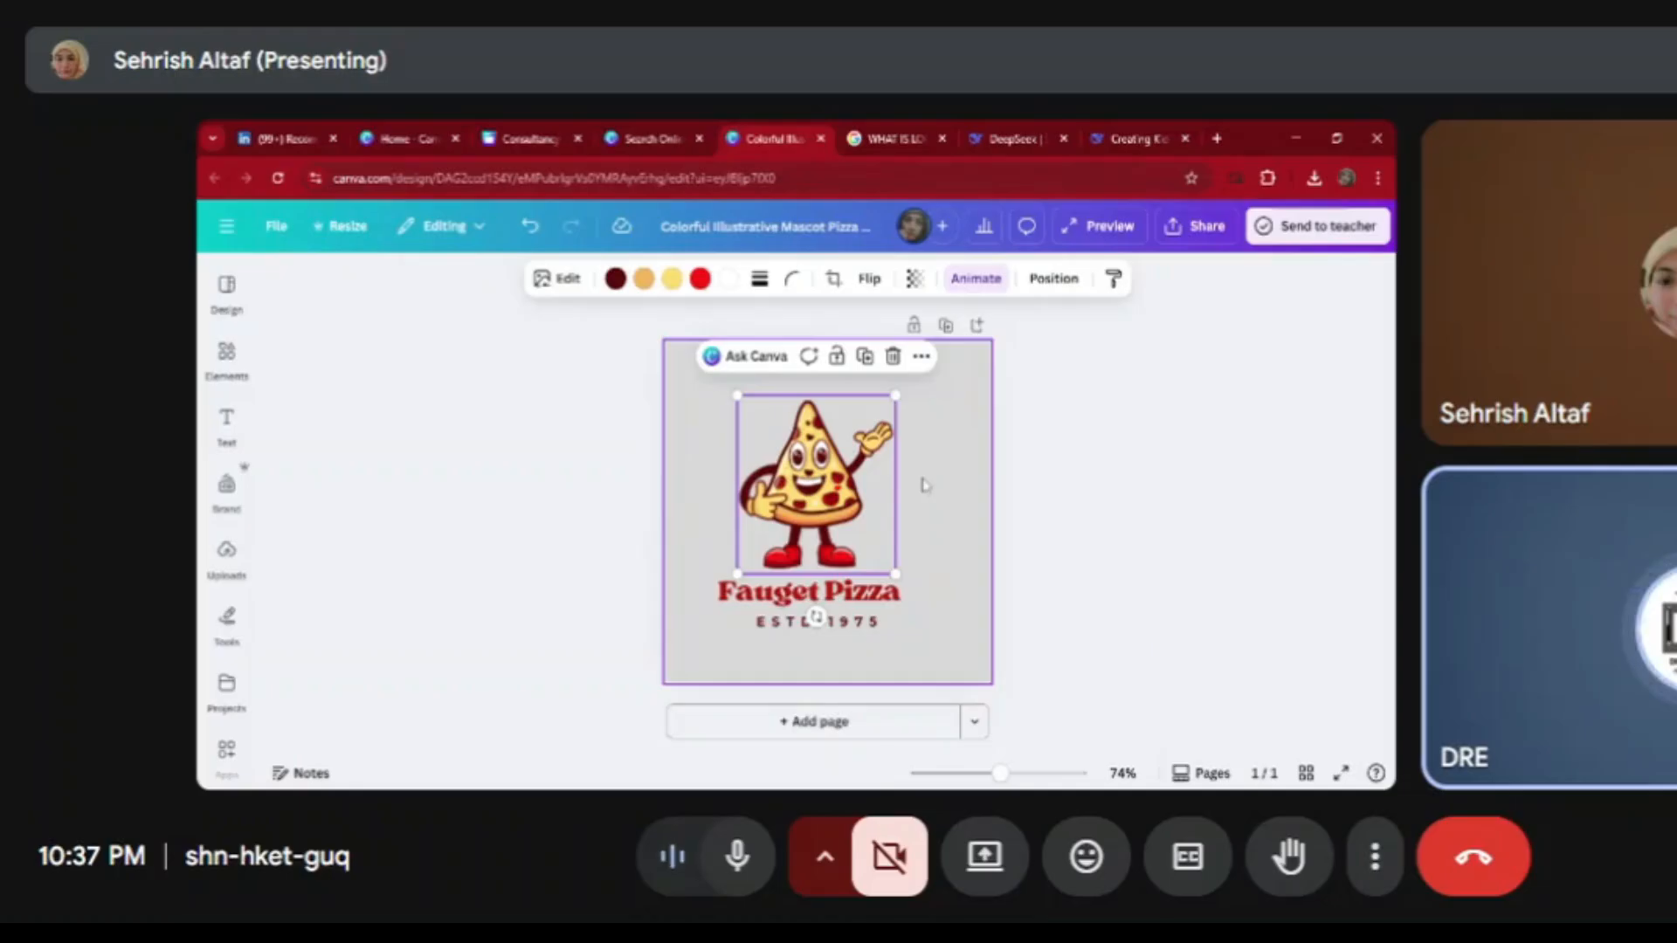
{"action": "key", "text": "ctrl+v"}
{"action": "left_click_drag", "start_coordinate": [960, 517], "coordinate": [928, 473]}
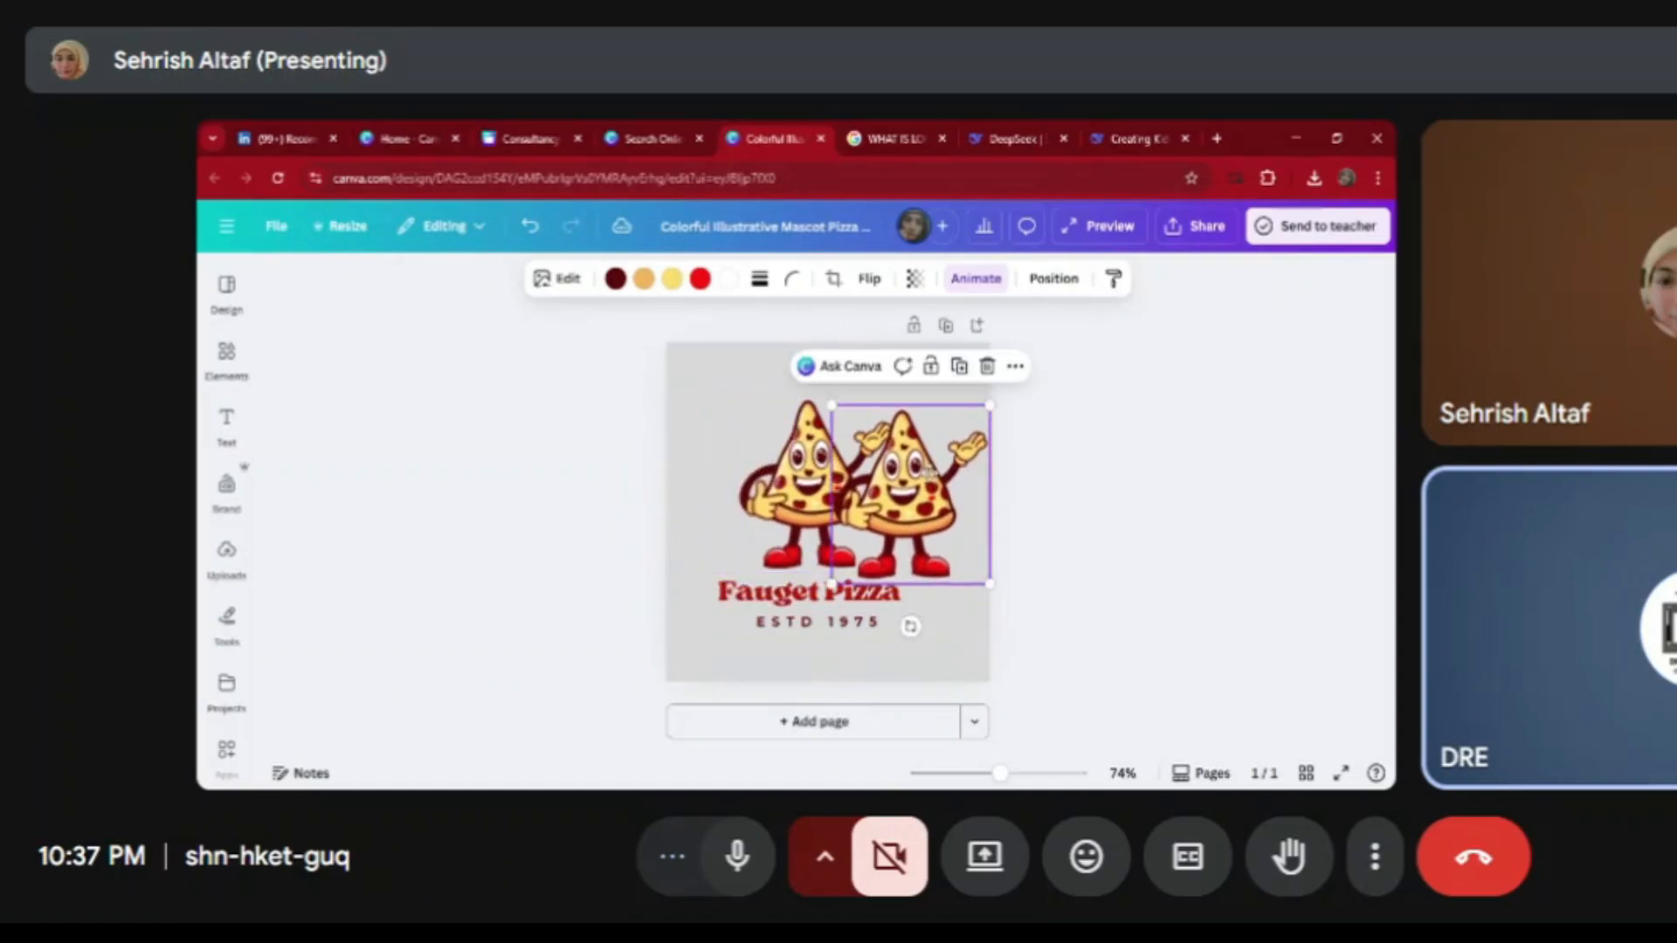
{"action": "left_click", "coordinate": [987, 366]}
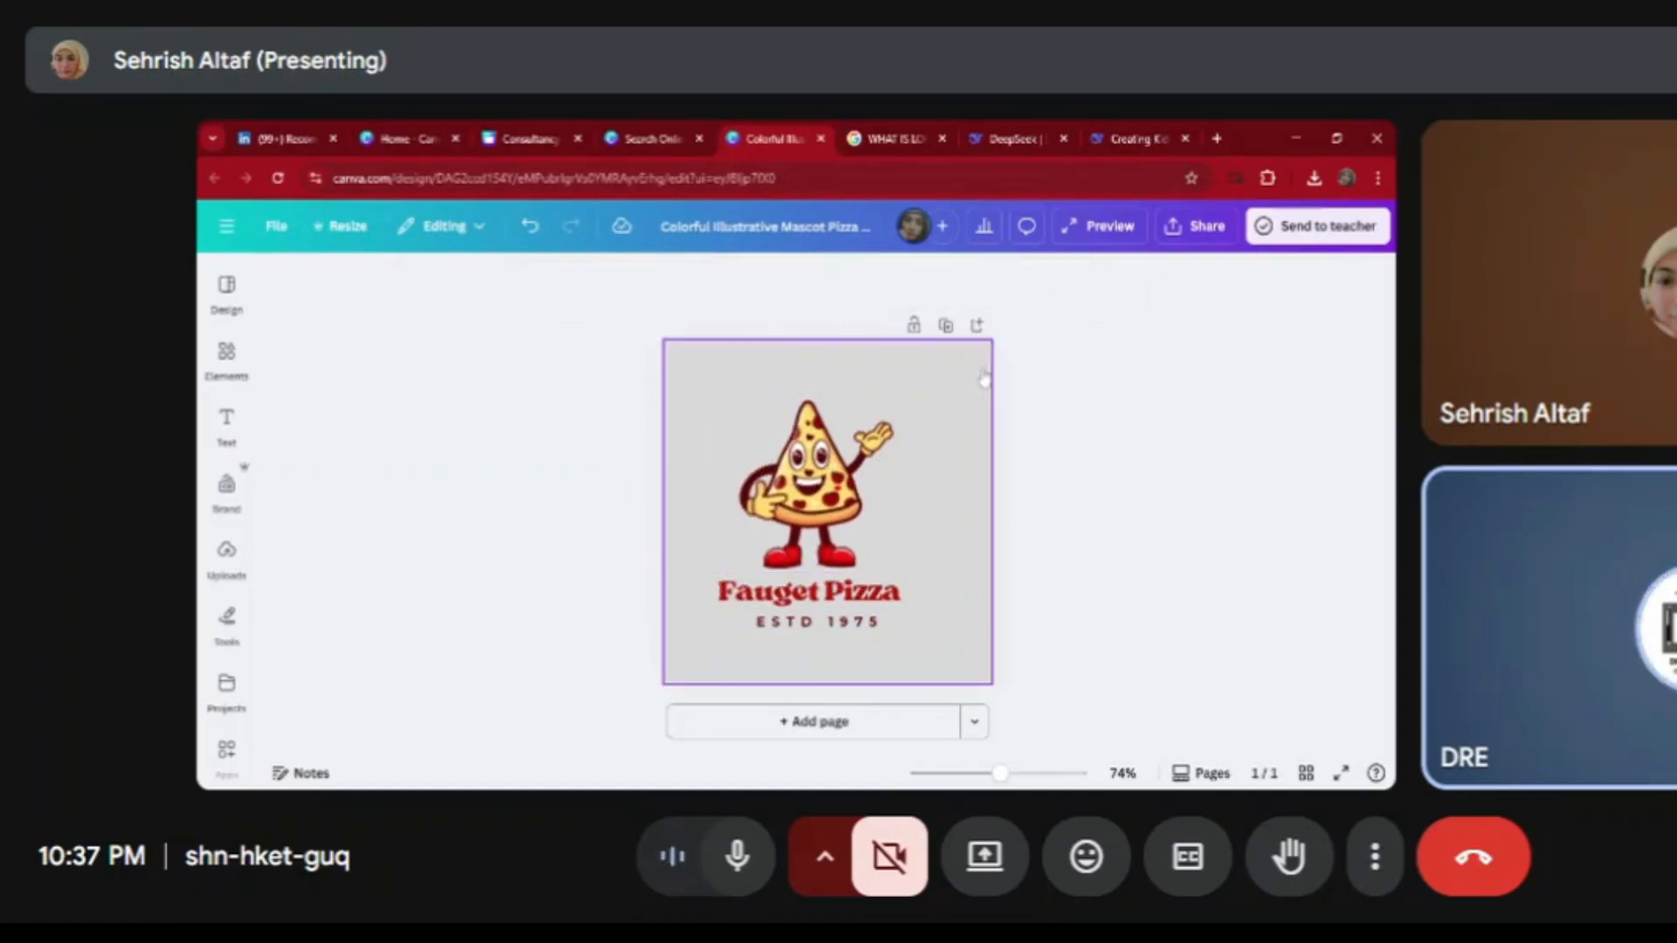
Duplicate the pizza mascot, offset the copy to the right, and repeat the duplication three more times to form a row
{"action": "left_click", "coordinate": [860, 477]}
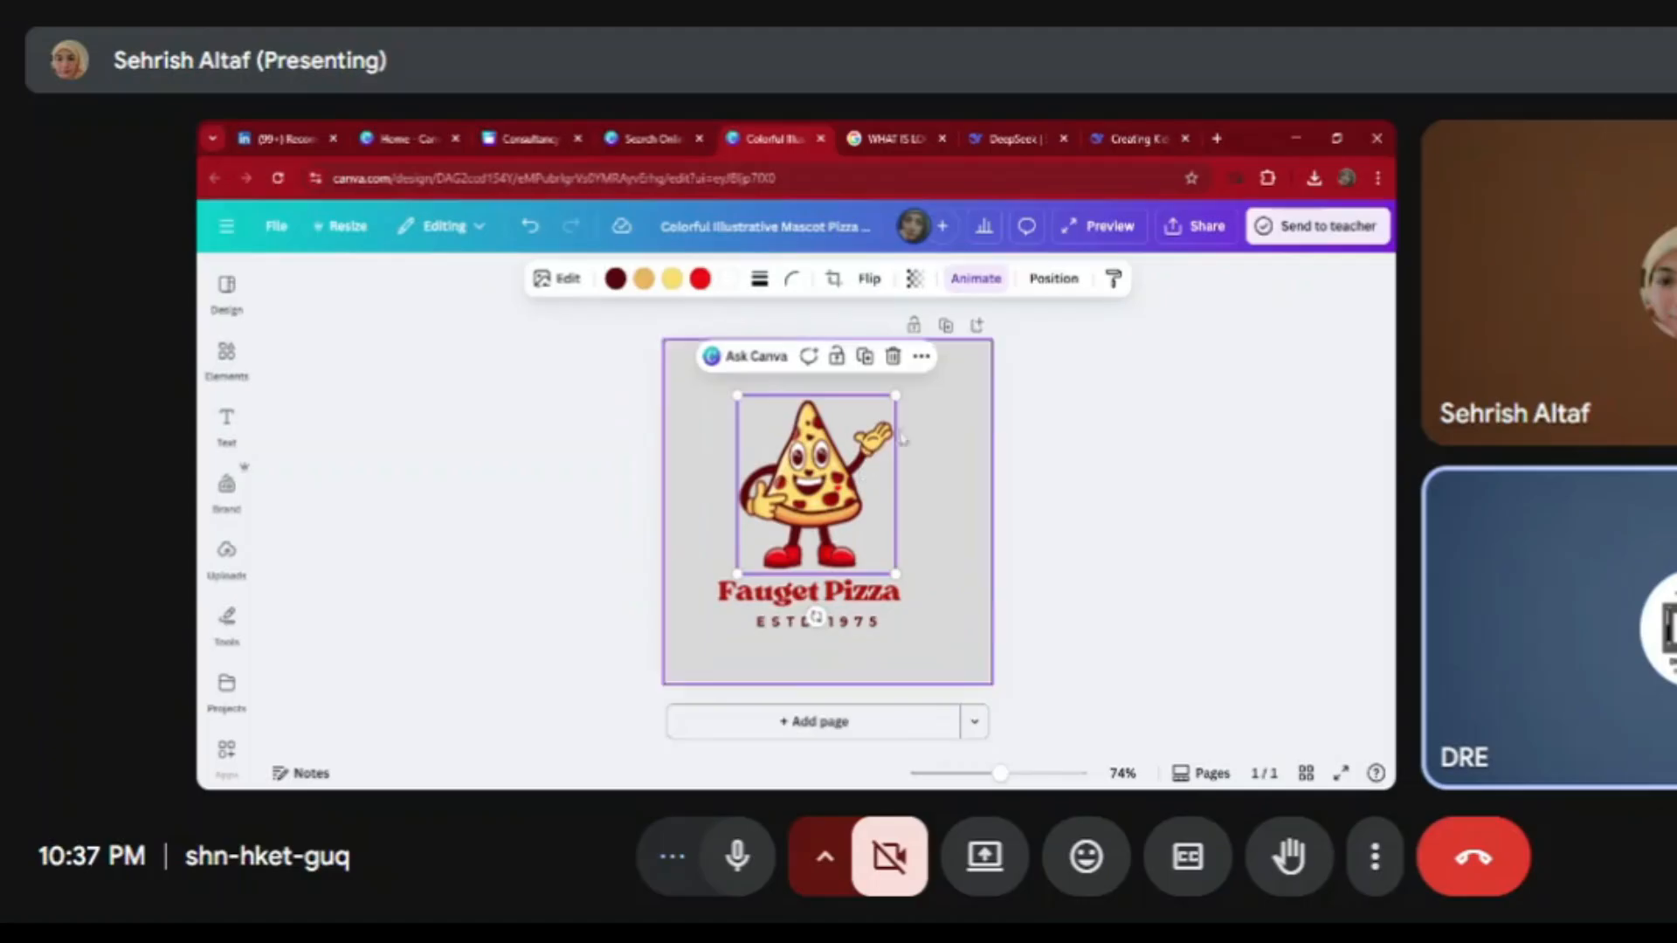
{"action": "left_click", "coordinate": [921, 357]}
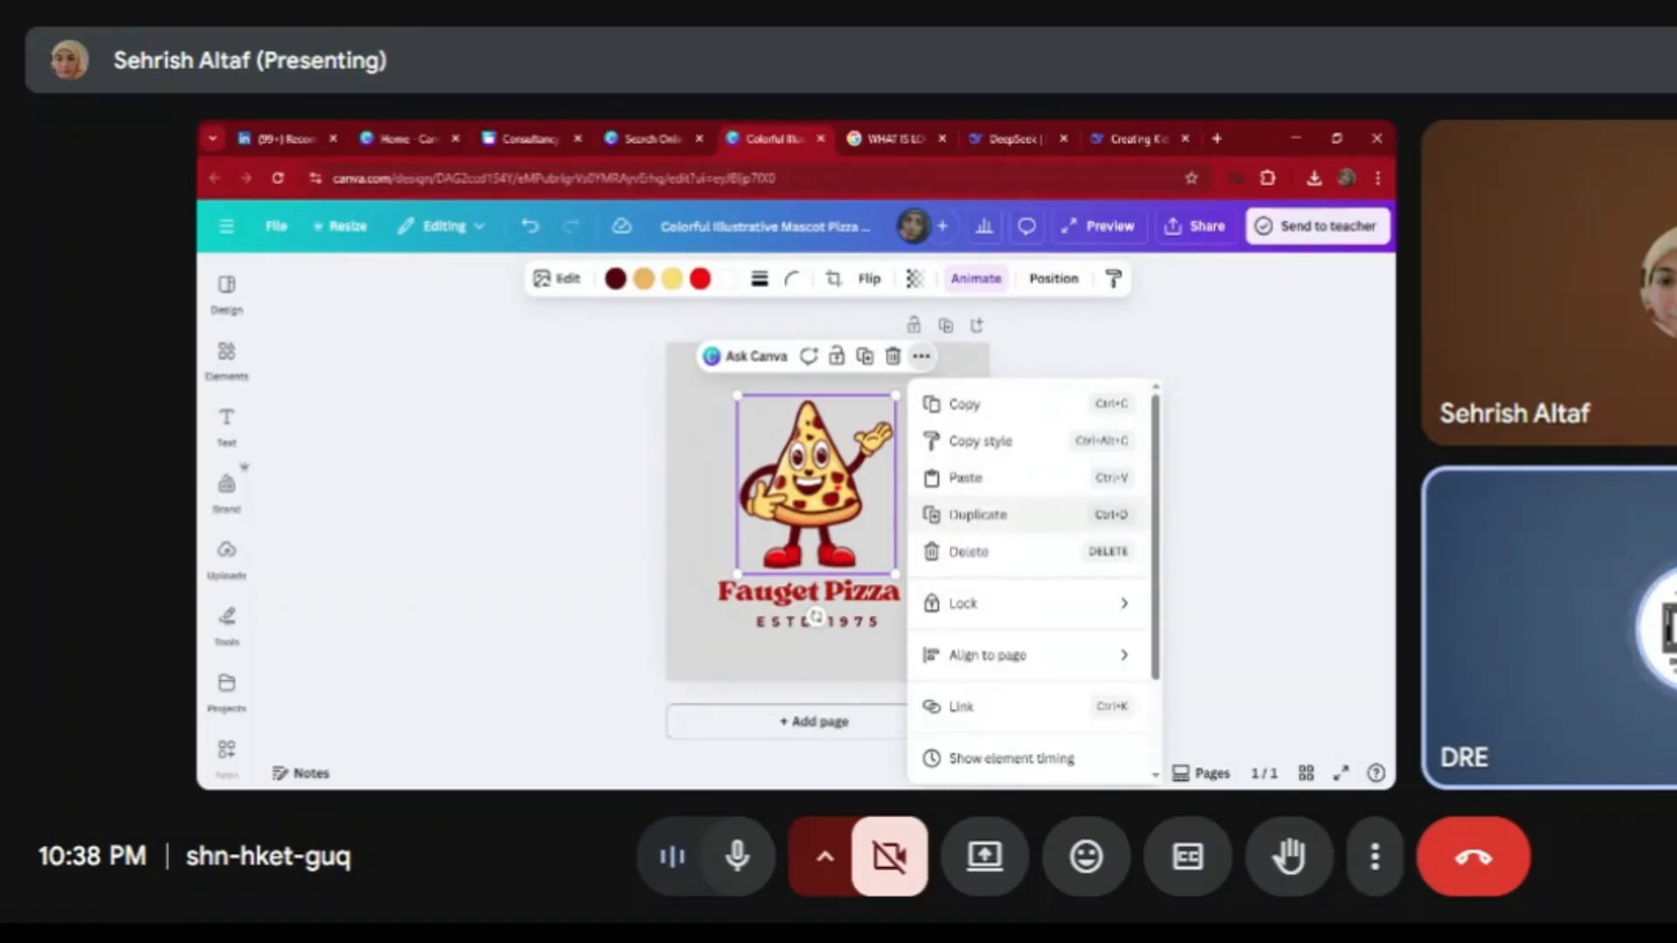
{"action": "left_click", "coordinate": [978, 515]}
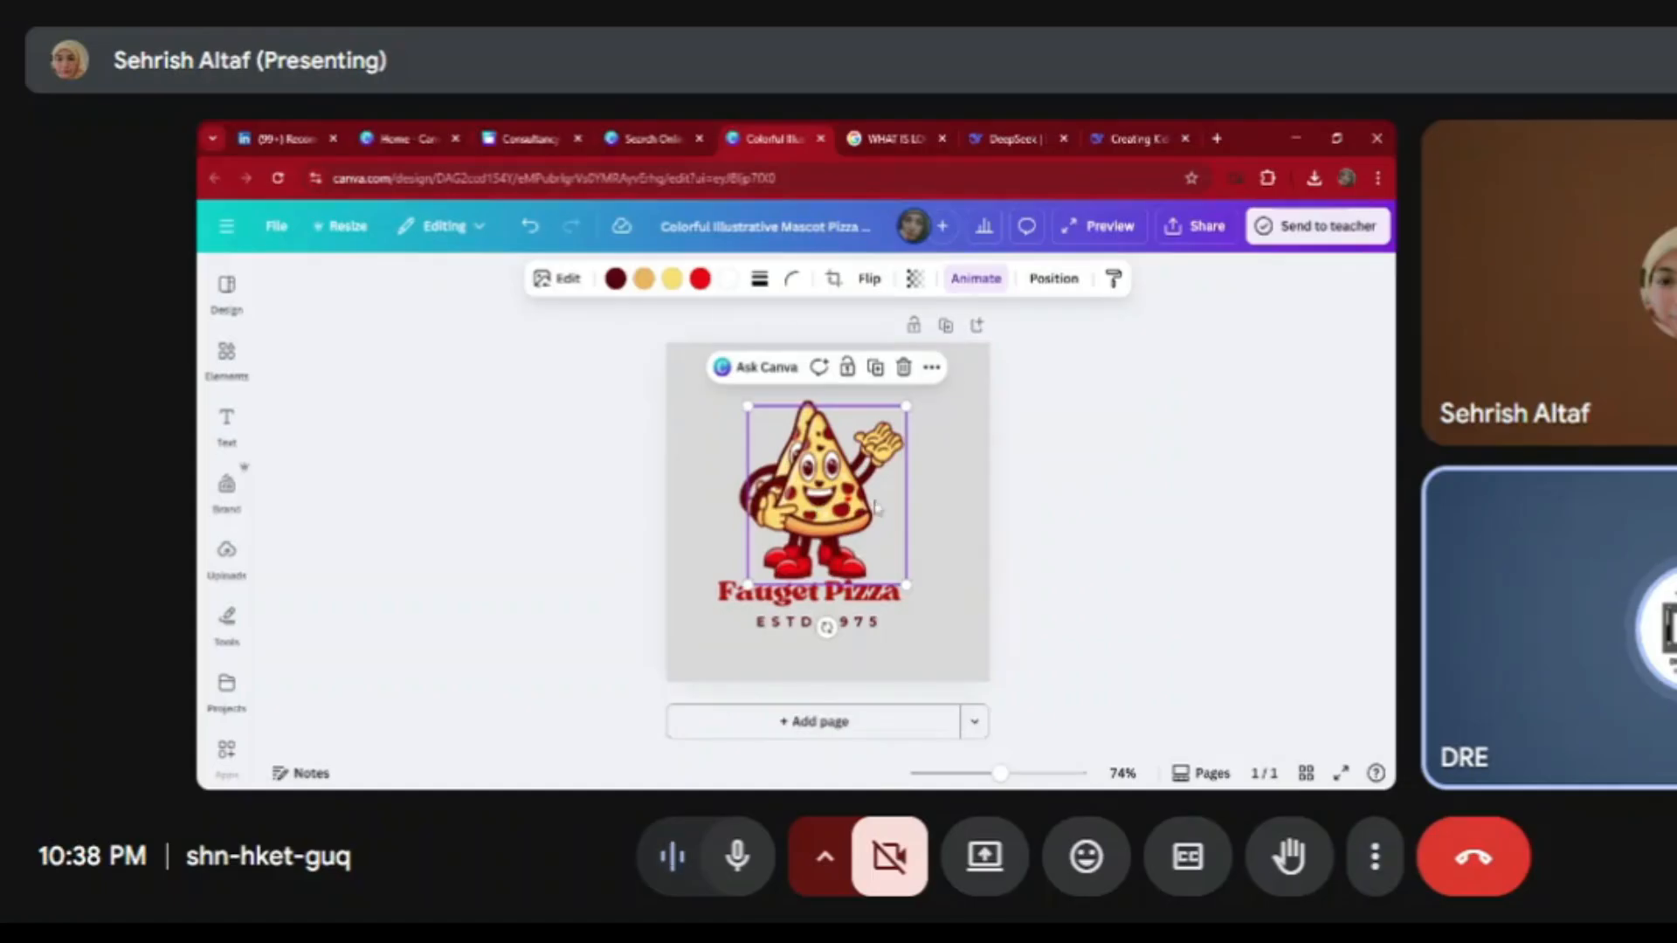
{"action": "left_click_drag", "start_coordinate": [839, 507], "coordinate": [882, 509]}
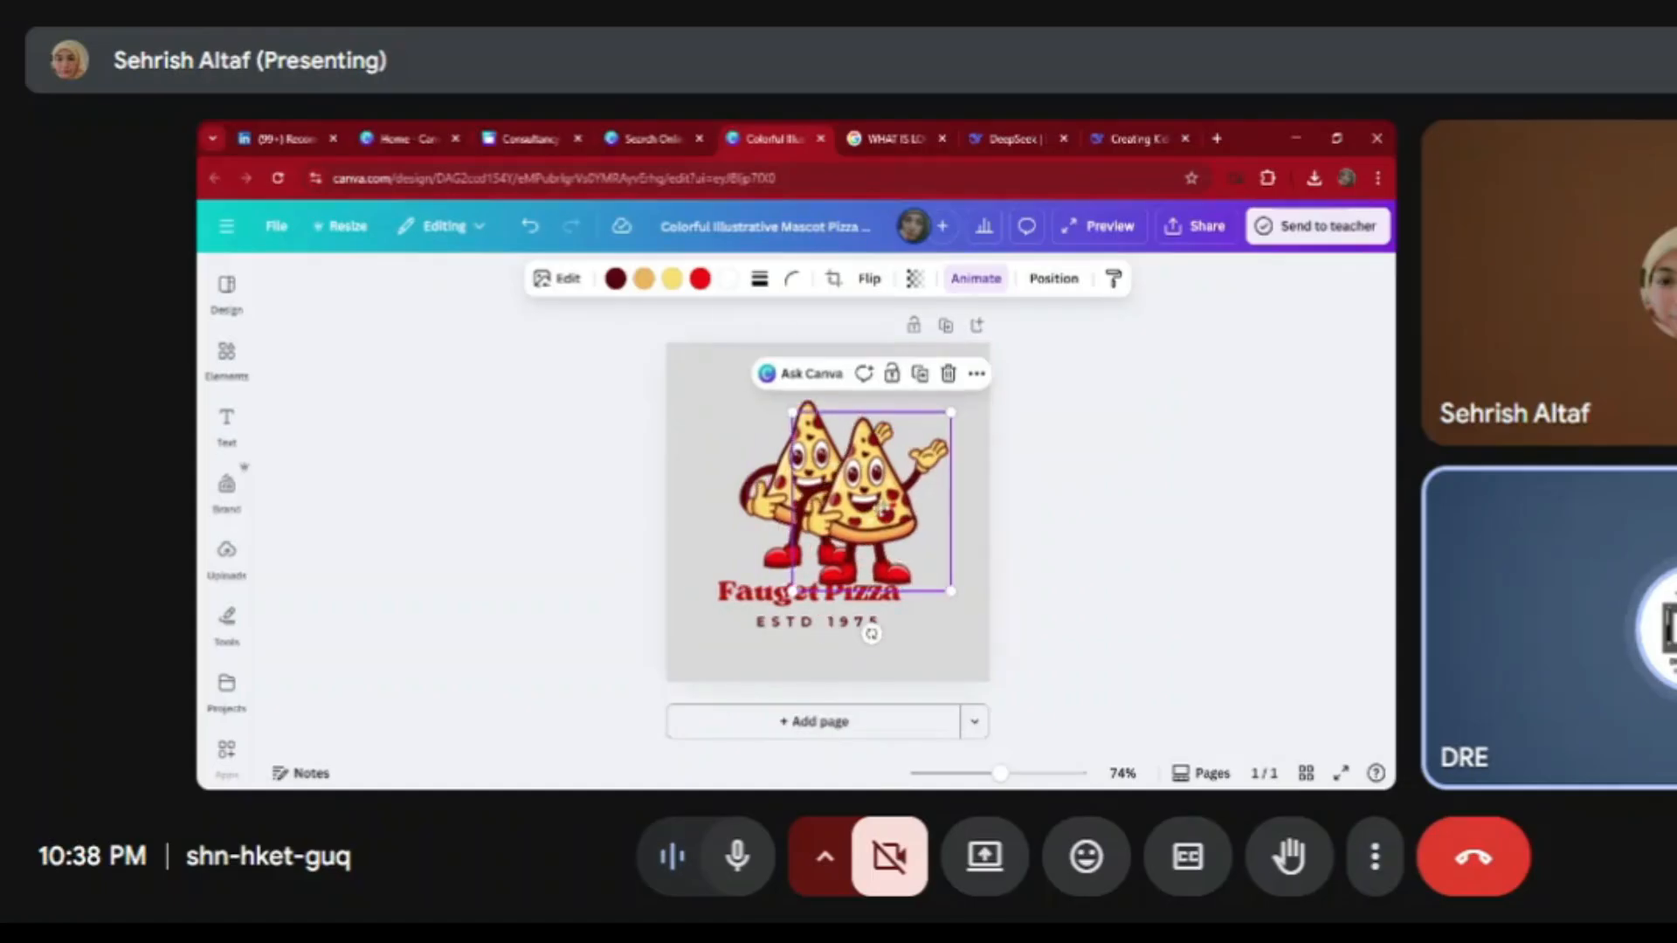
{"action": "key", "text": "ctrl+d"}
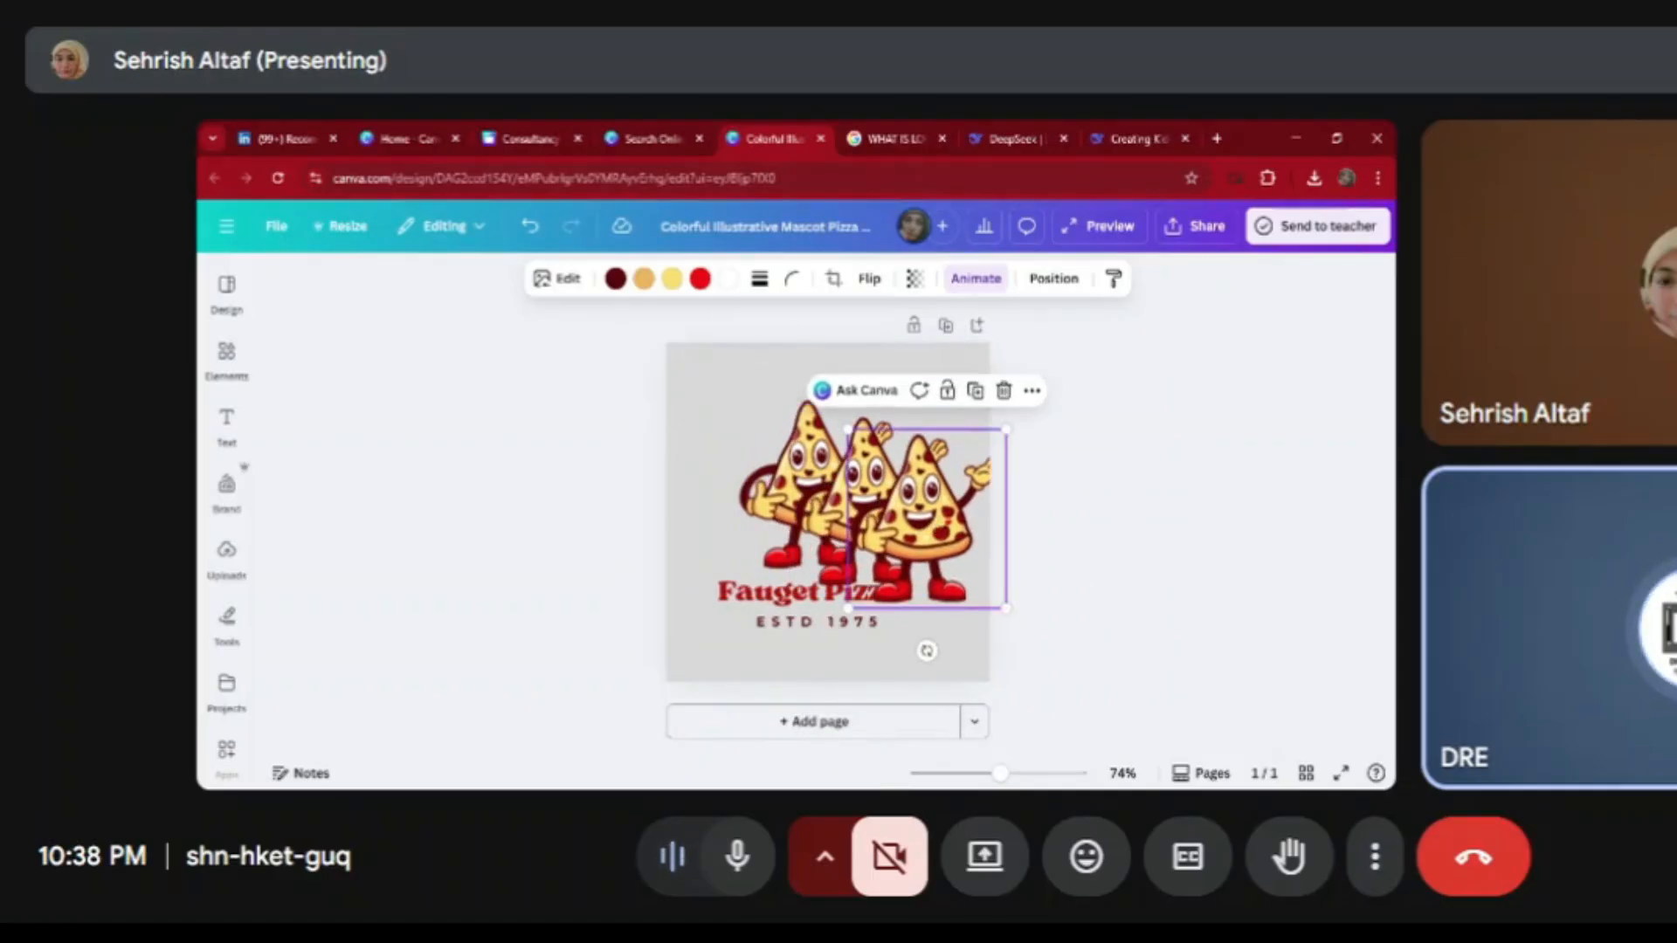
{"action": "key", "text": "ctrl+d"}
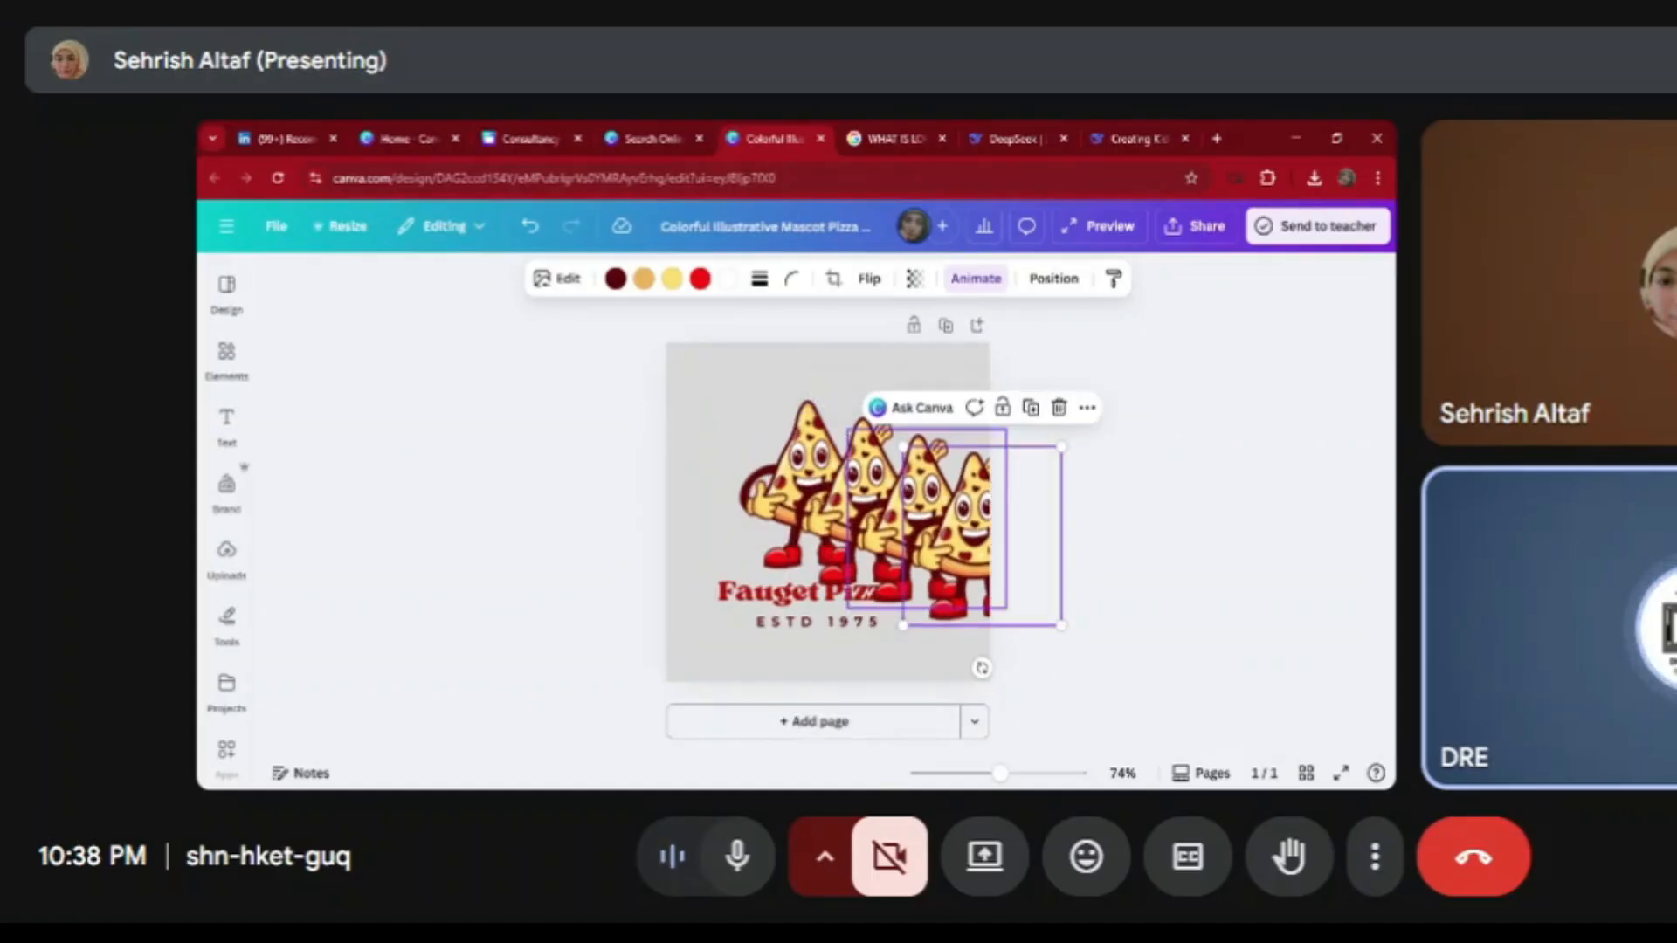
{"action": "key", "text": "ctrl+d"}
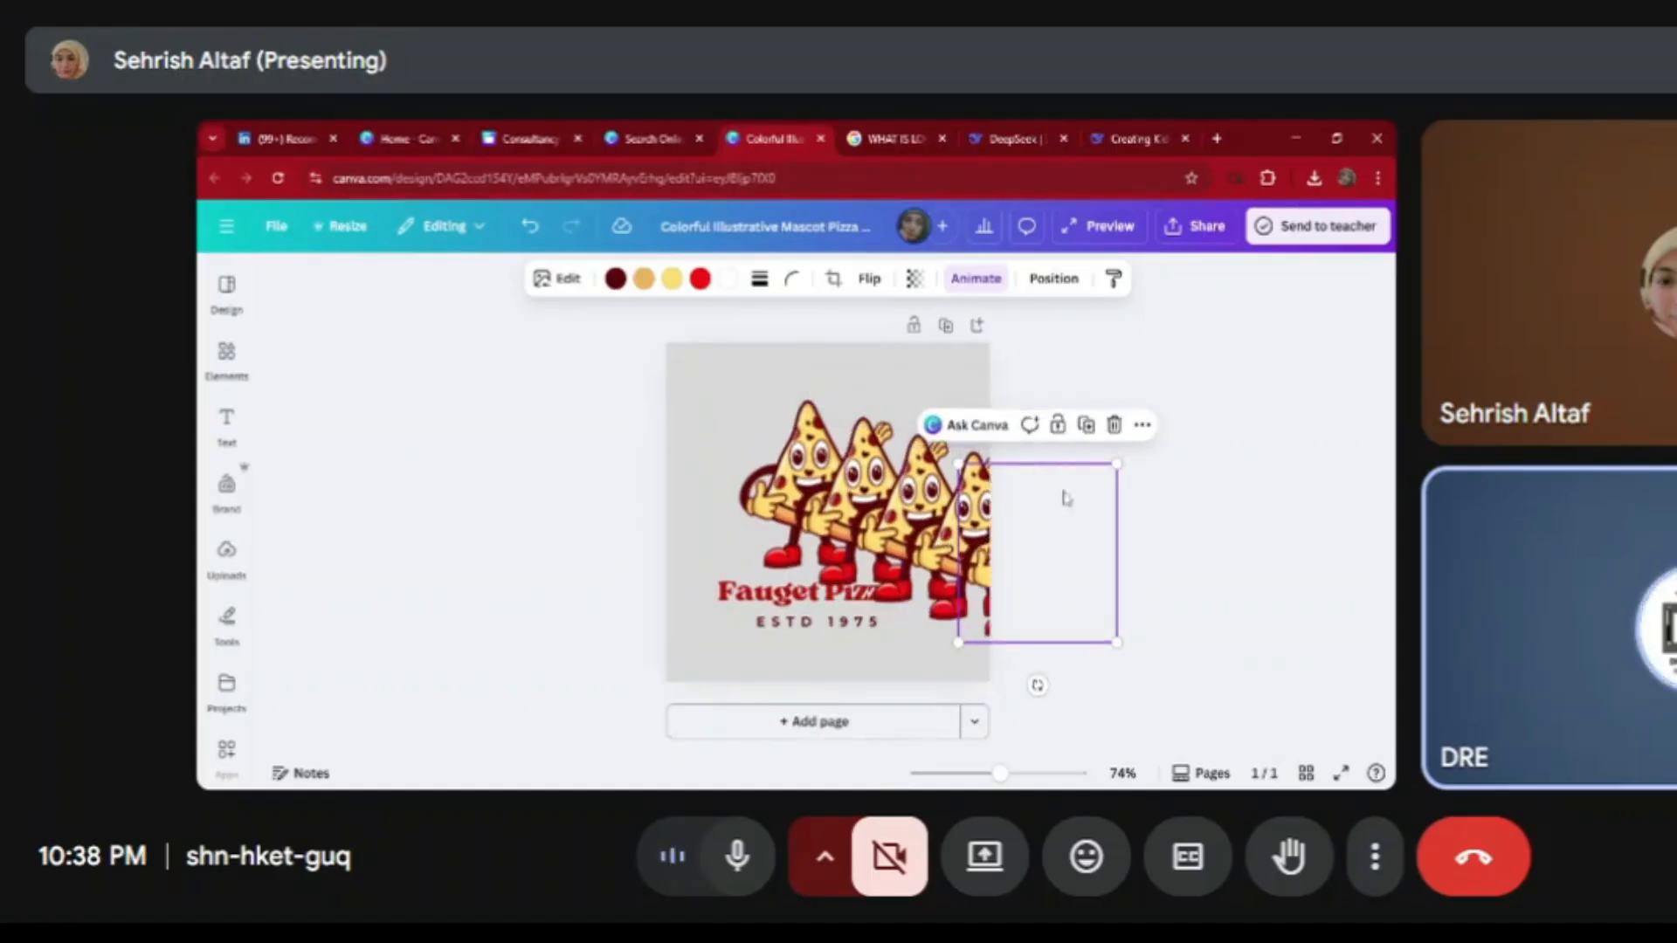
Delete the extra pizza mascot copies in the row one by one, leaving only the original mascot
{"action": "left_click", "coordinate": [1114, 425]}
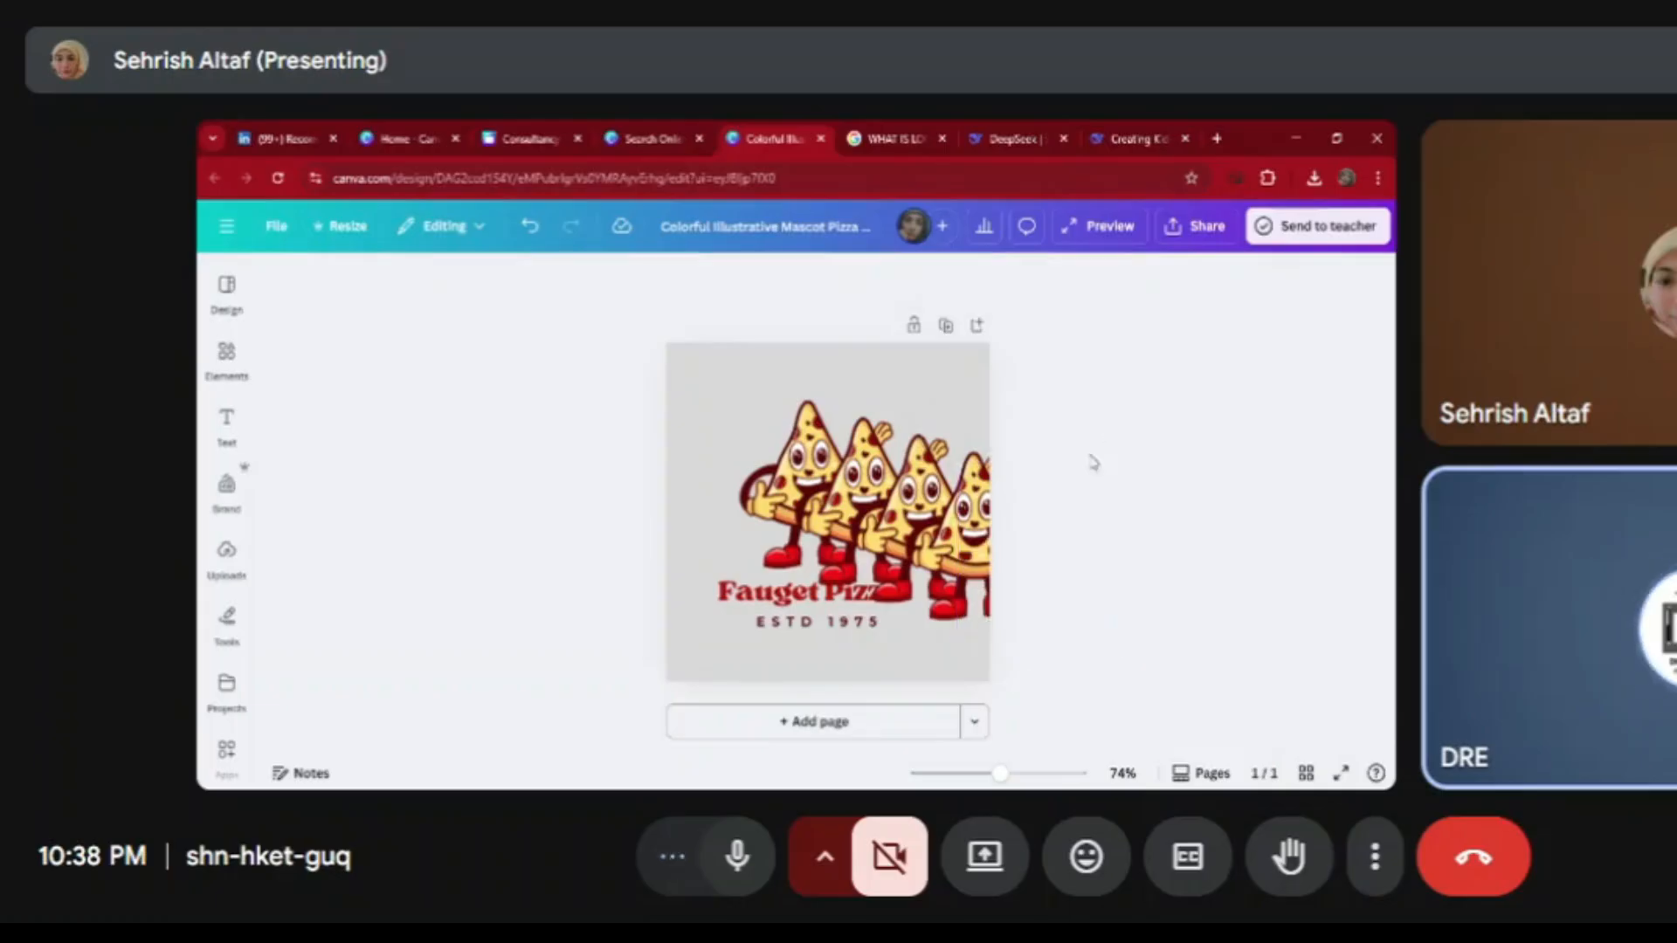
{"action": "left_click_drag", "start_coordinate": [954, 536], "coordinate": [910, 535]}
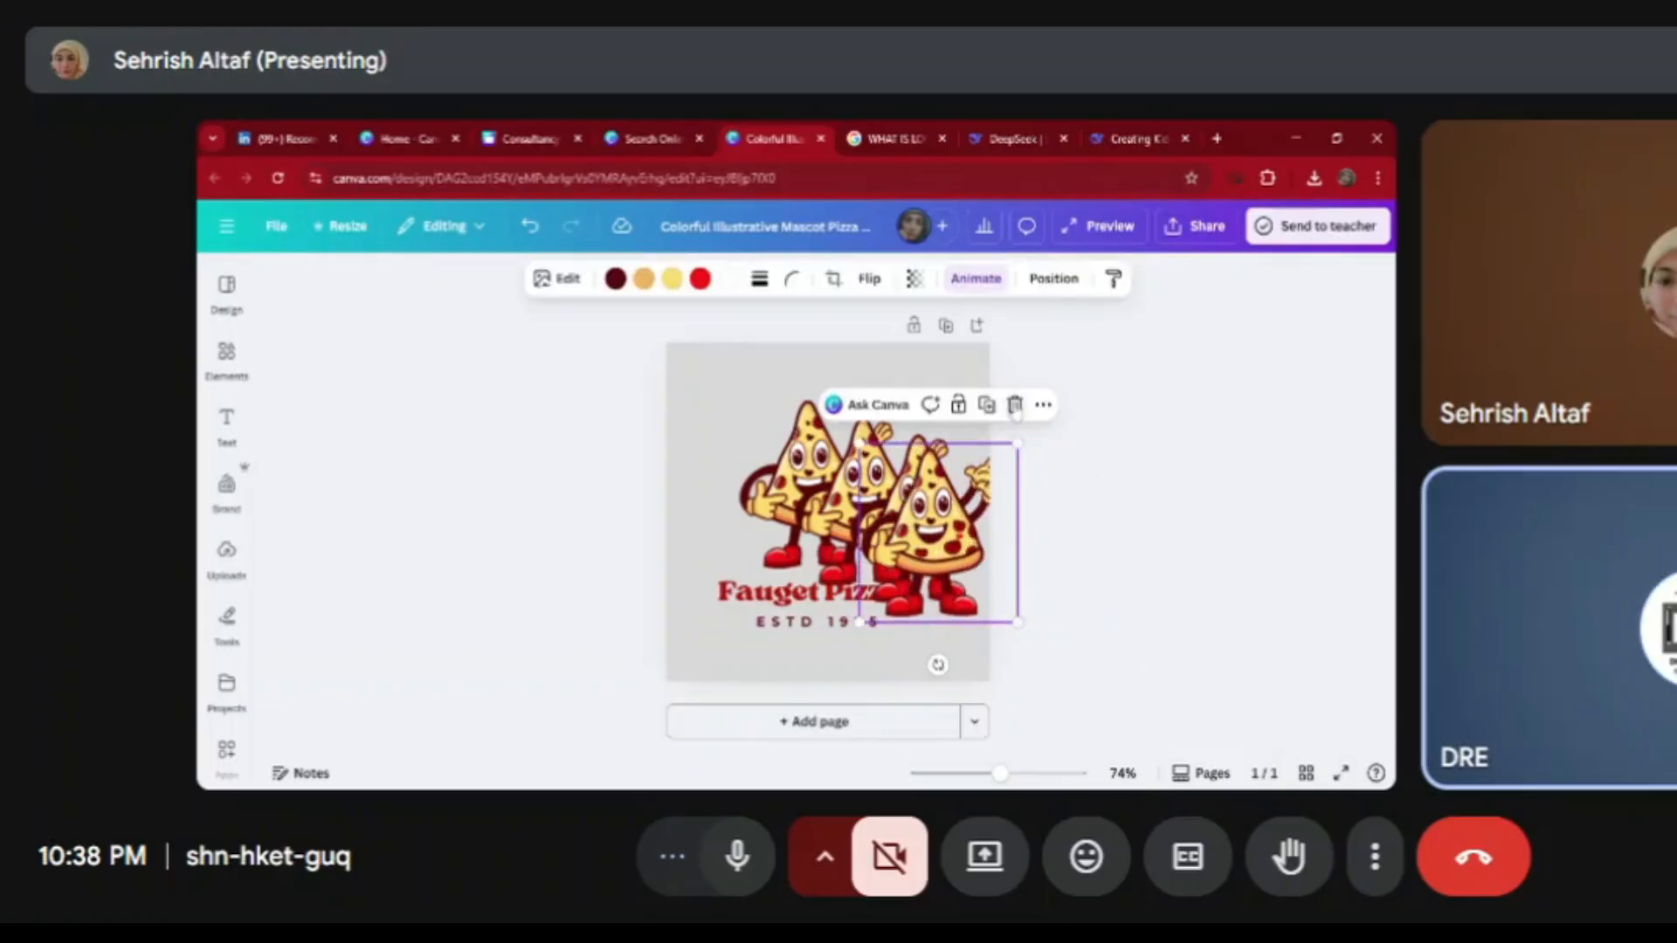
{"action": "left_click", "coordinate": [1018, 412]}
{"action": "left_click", "coordinate": [977, 447]}
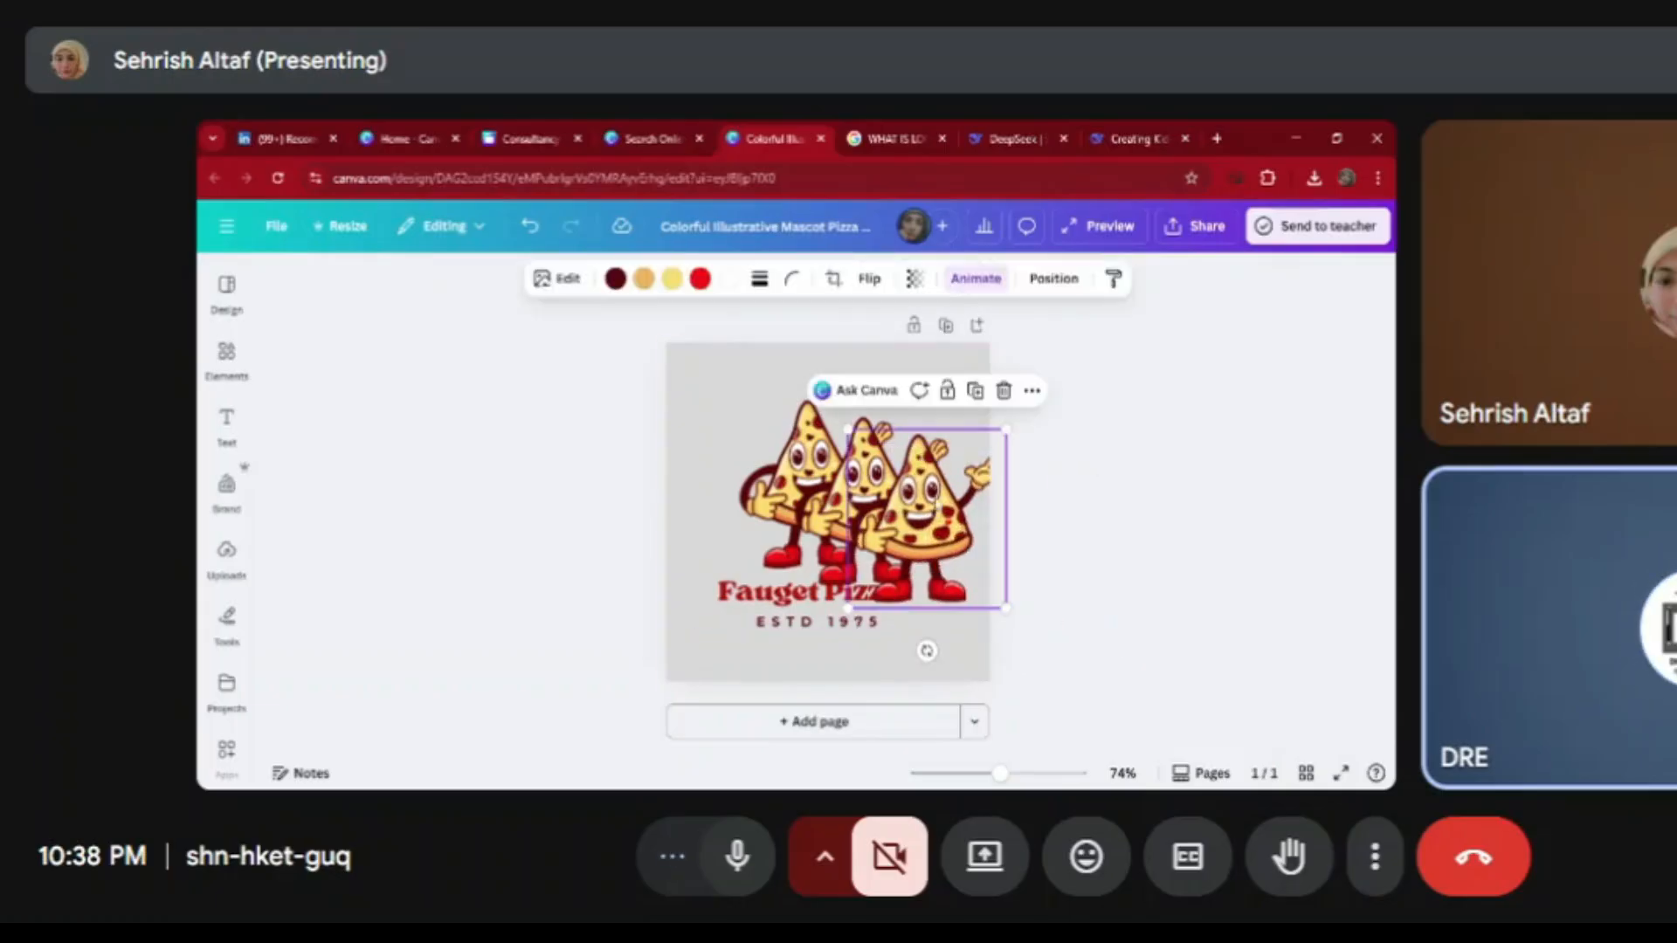
{"action": "left_click", "coordinate": [1000, 391]}
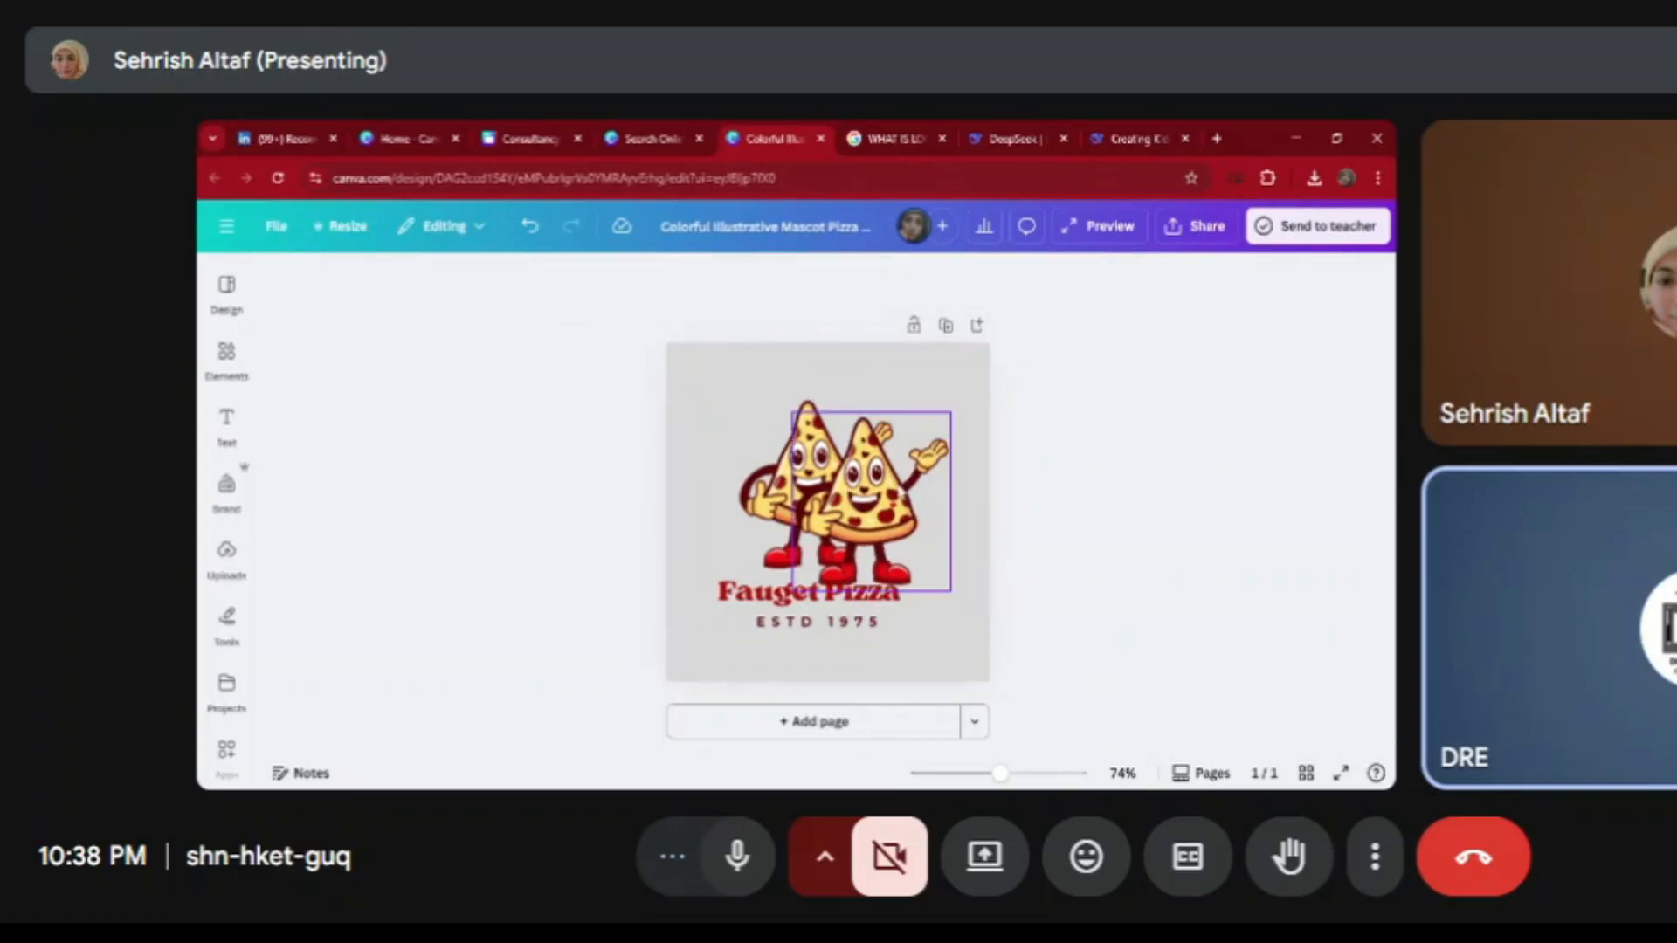
{"action": "left_click", "coordinate": [919, 458]}
{"action": "left_click", "coordinate": [949, 378]}
Move the pizza mascot to the upper-left corner of the page and duplicate it several times in place
{"action": "left_click", "coordinate": [844, 476]}
{"action": "left_click_drag", "start_coordinate": [844, 474], "coordinate": [781, 430]}
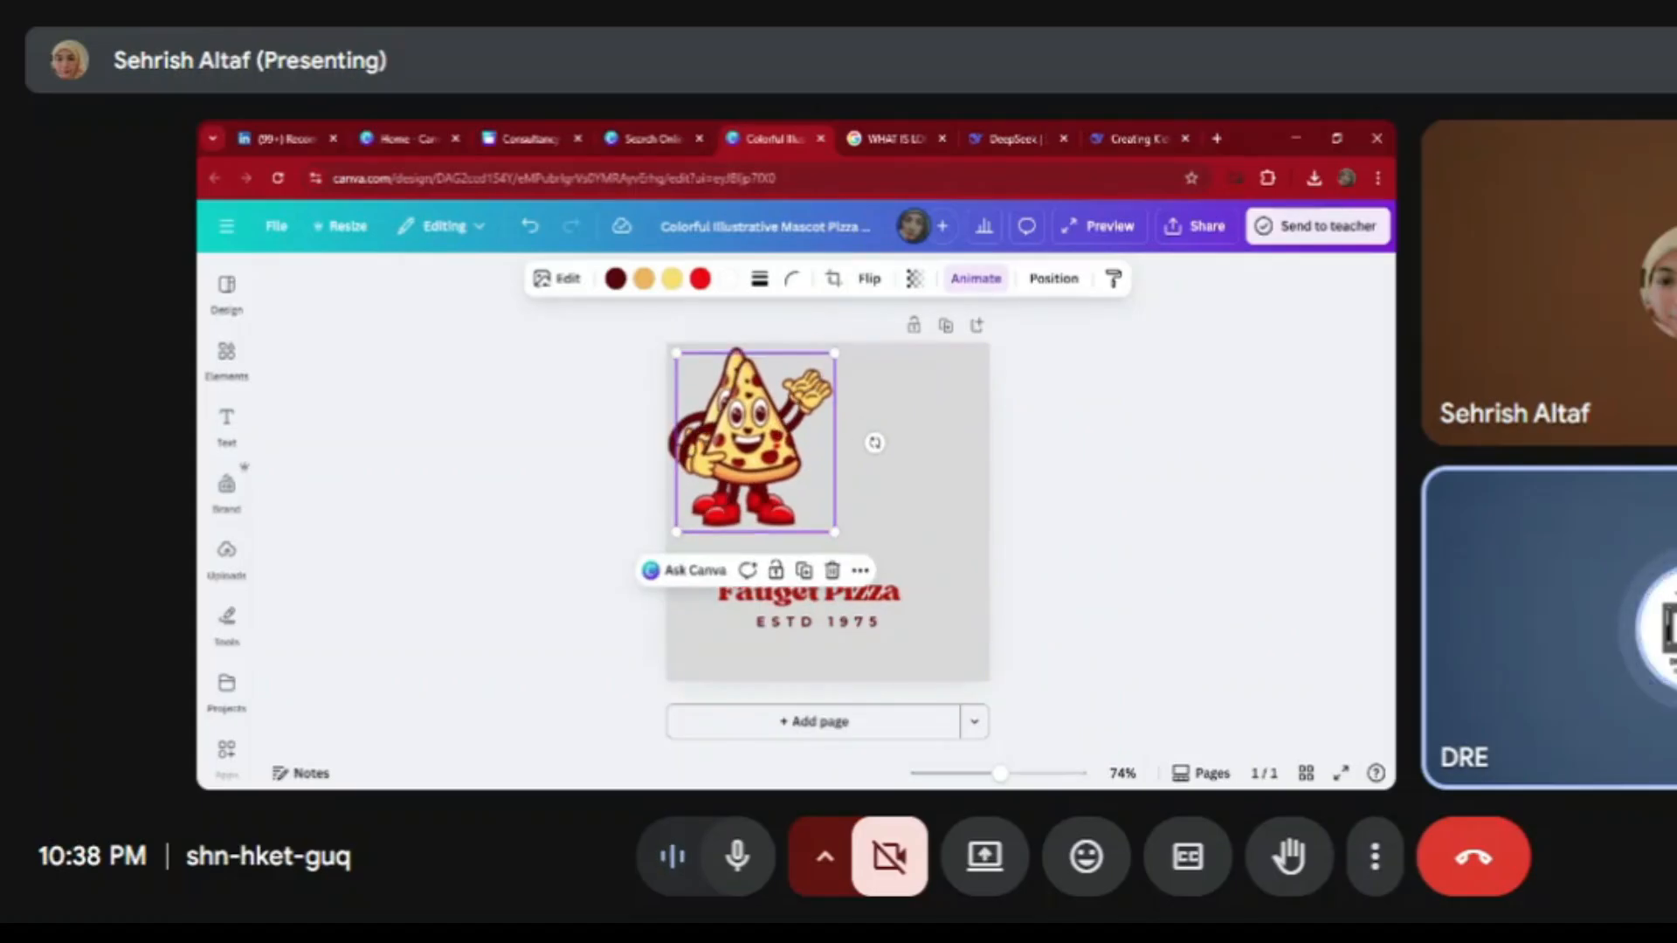
{"action": "key", "text": "ctrl+d"}
{"action": "key", "text": "ctrl+d"}
{"action": "key", "text": "ctrl+d"}
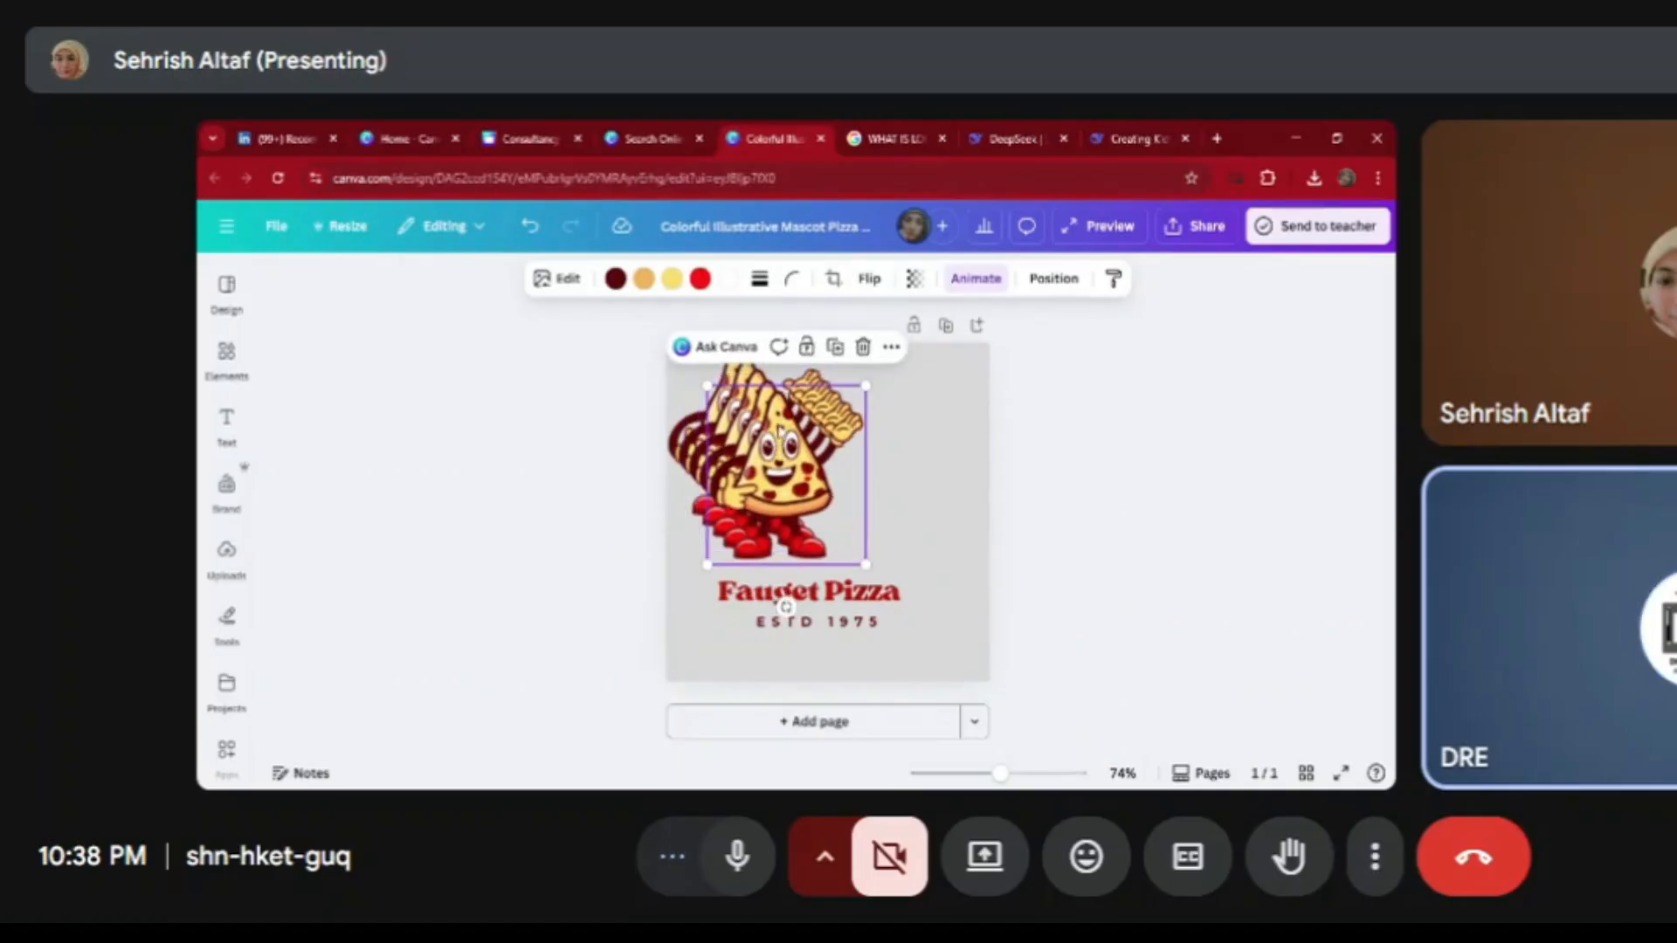
Delete all the stacked mascot duplicates and move the remaining mascot back above the Fauget Pizza text
{"action": "left_click", "coordinate": [869, 349]}
{"action": "left_click", "coordinate": [820, 438]}
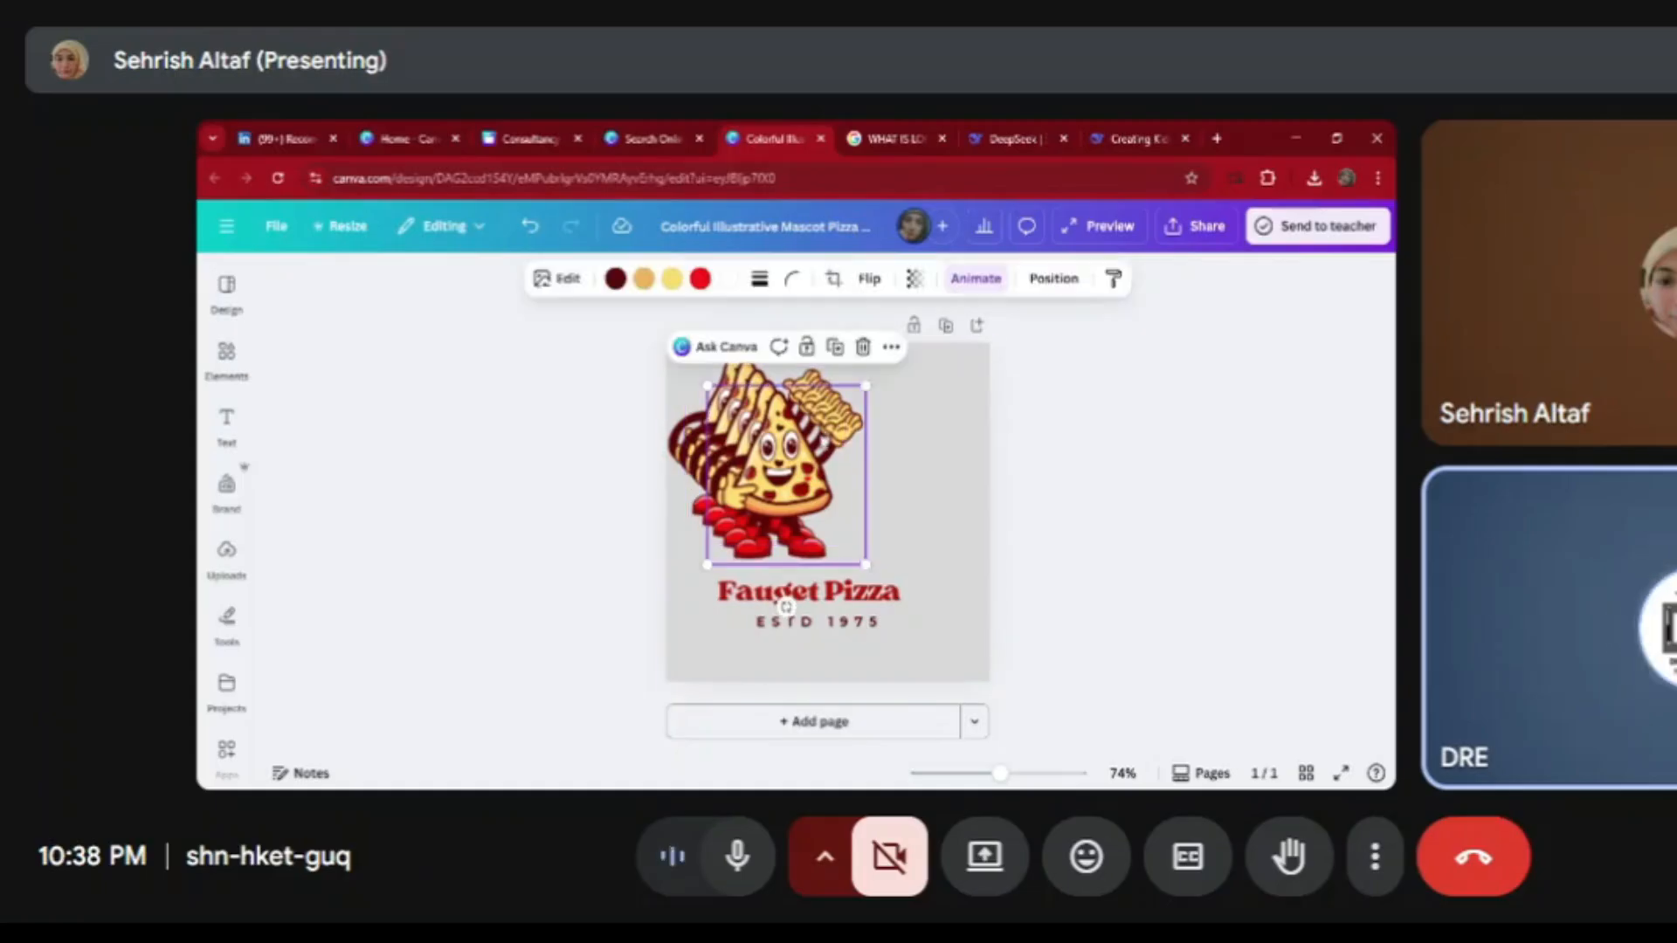
{"action": "left_click", "coordinate": [865, 349]}
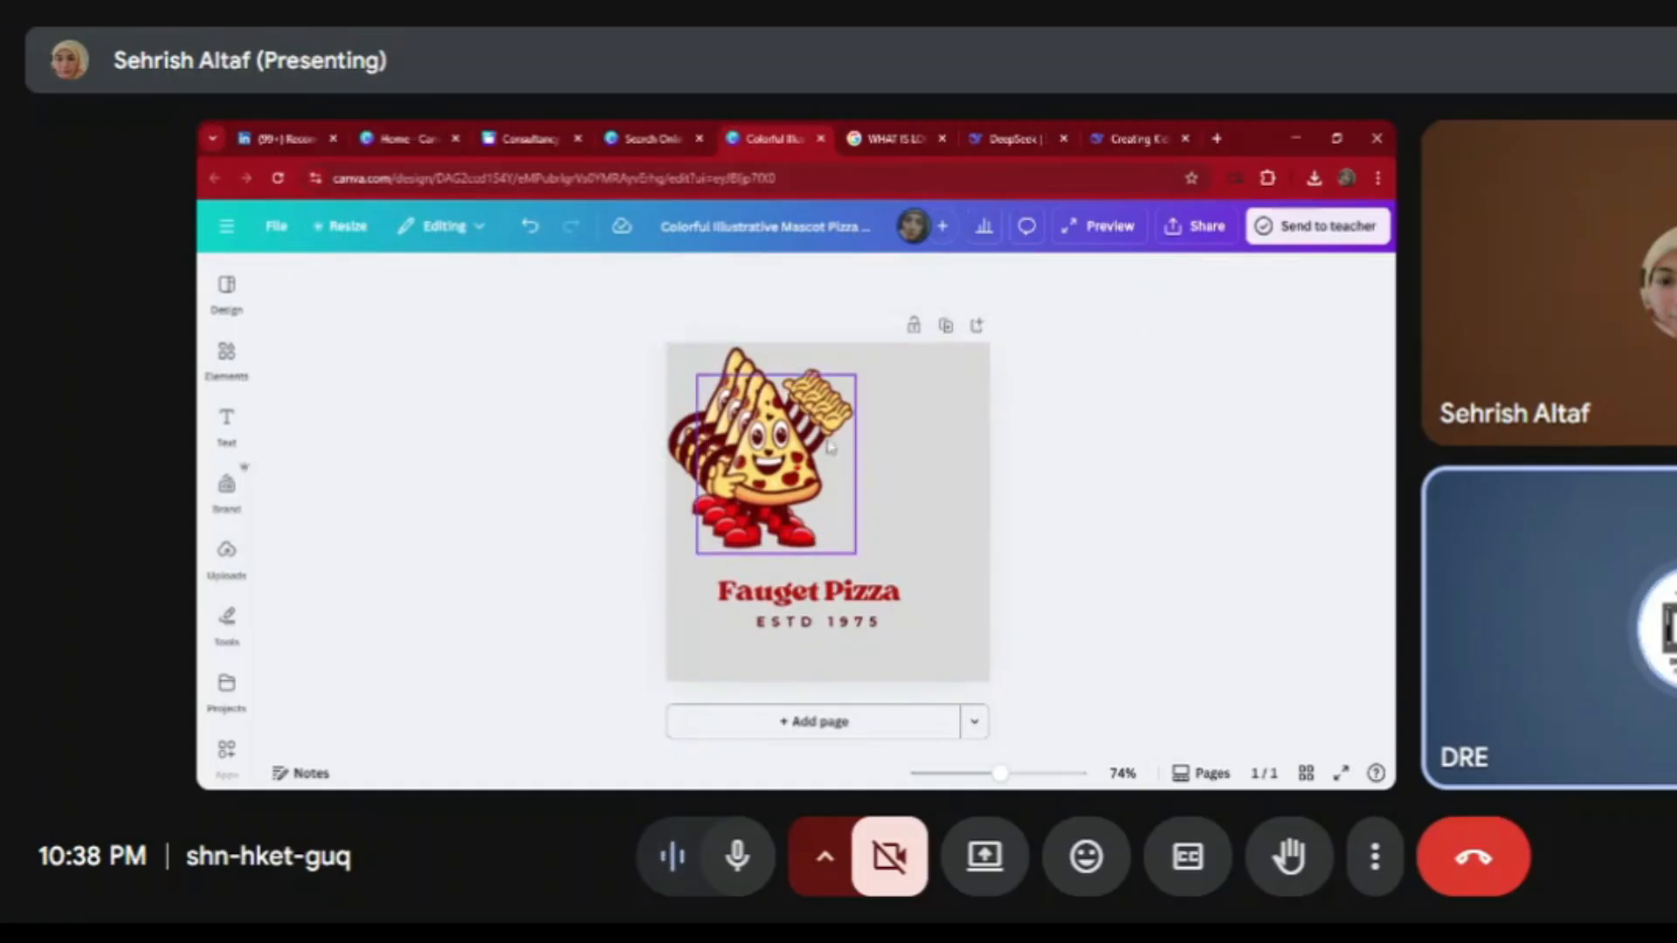
{"action": "left_click", "coordinate": [822, 467]}
{"action": "left_click", "coordinate": [860, 348]}
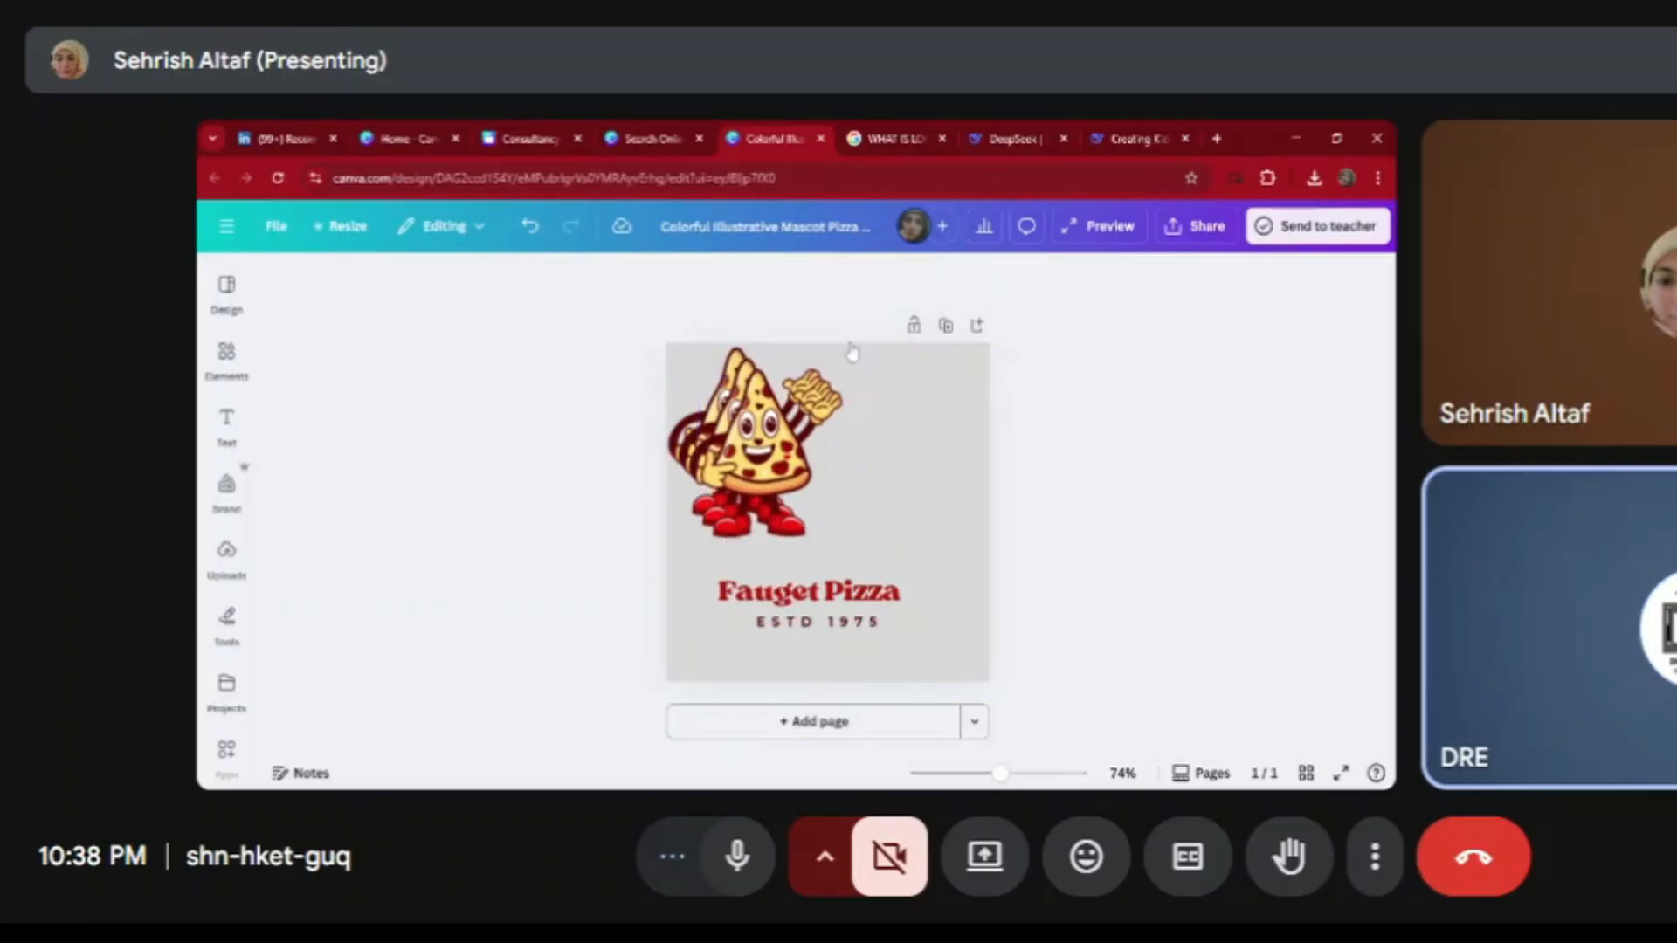
{"action": "left_click", "coordinate": [782, 477]}
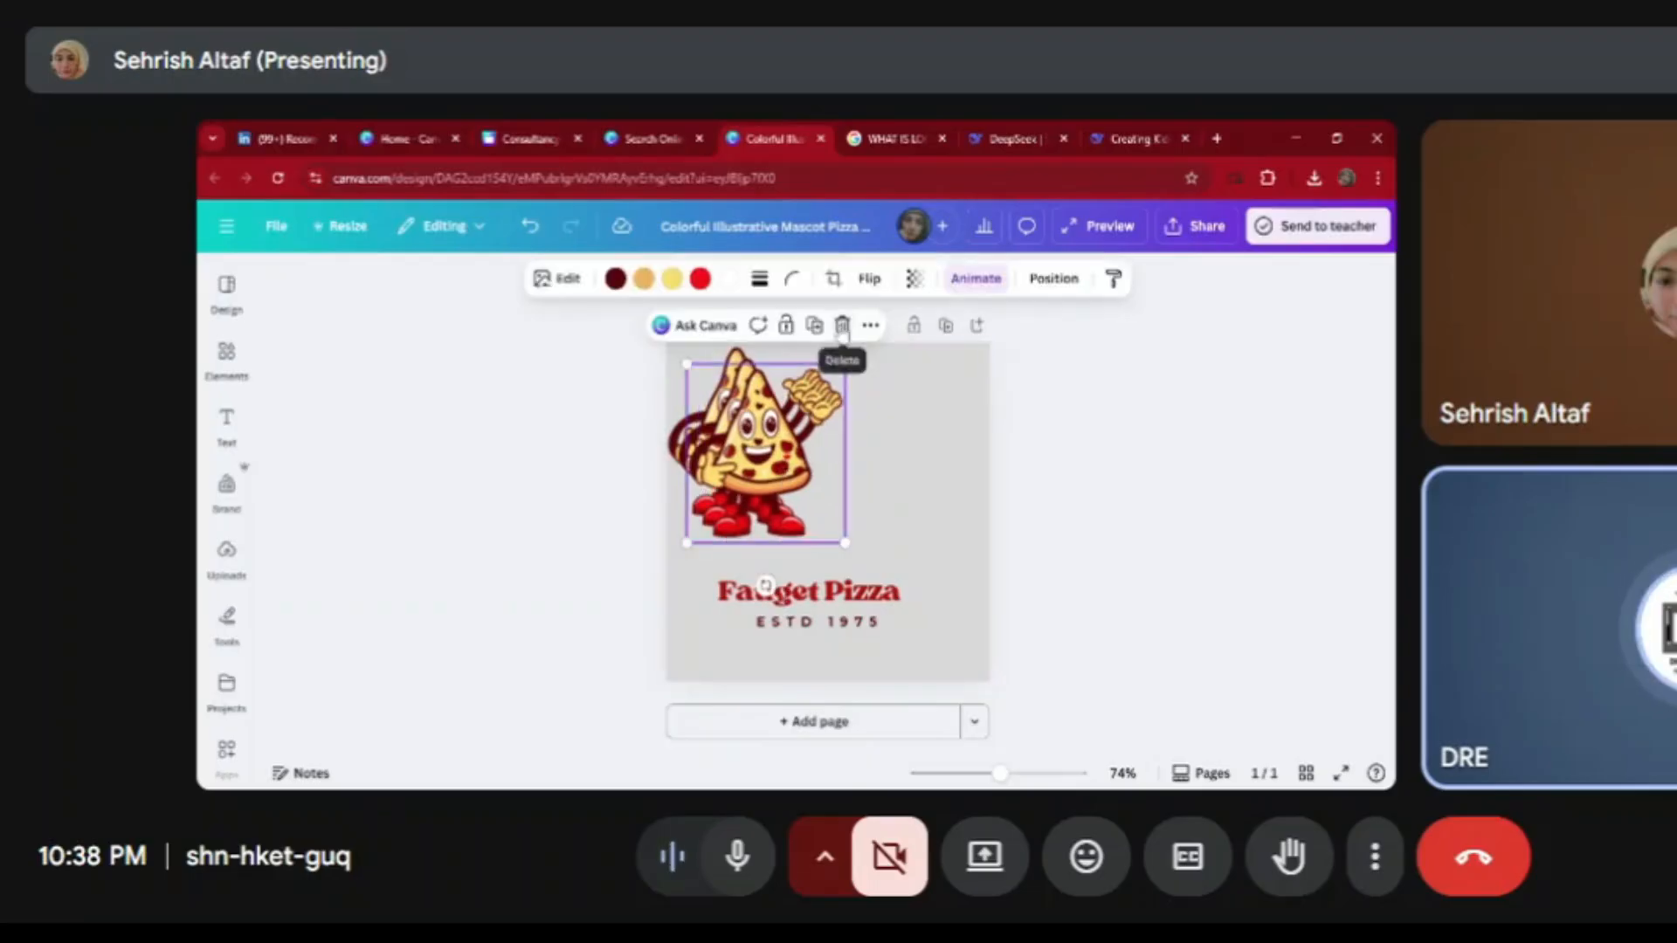
{"action": "left_click", "coordinate": [842, 326]}
{"action": "left_click", "coordinate": [780, 435]}
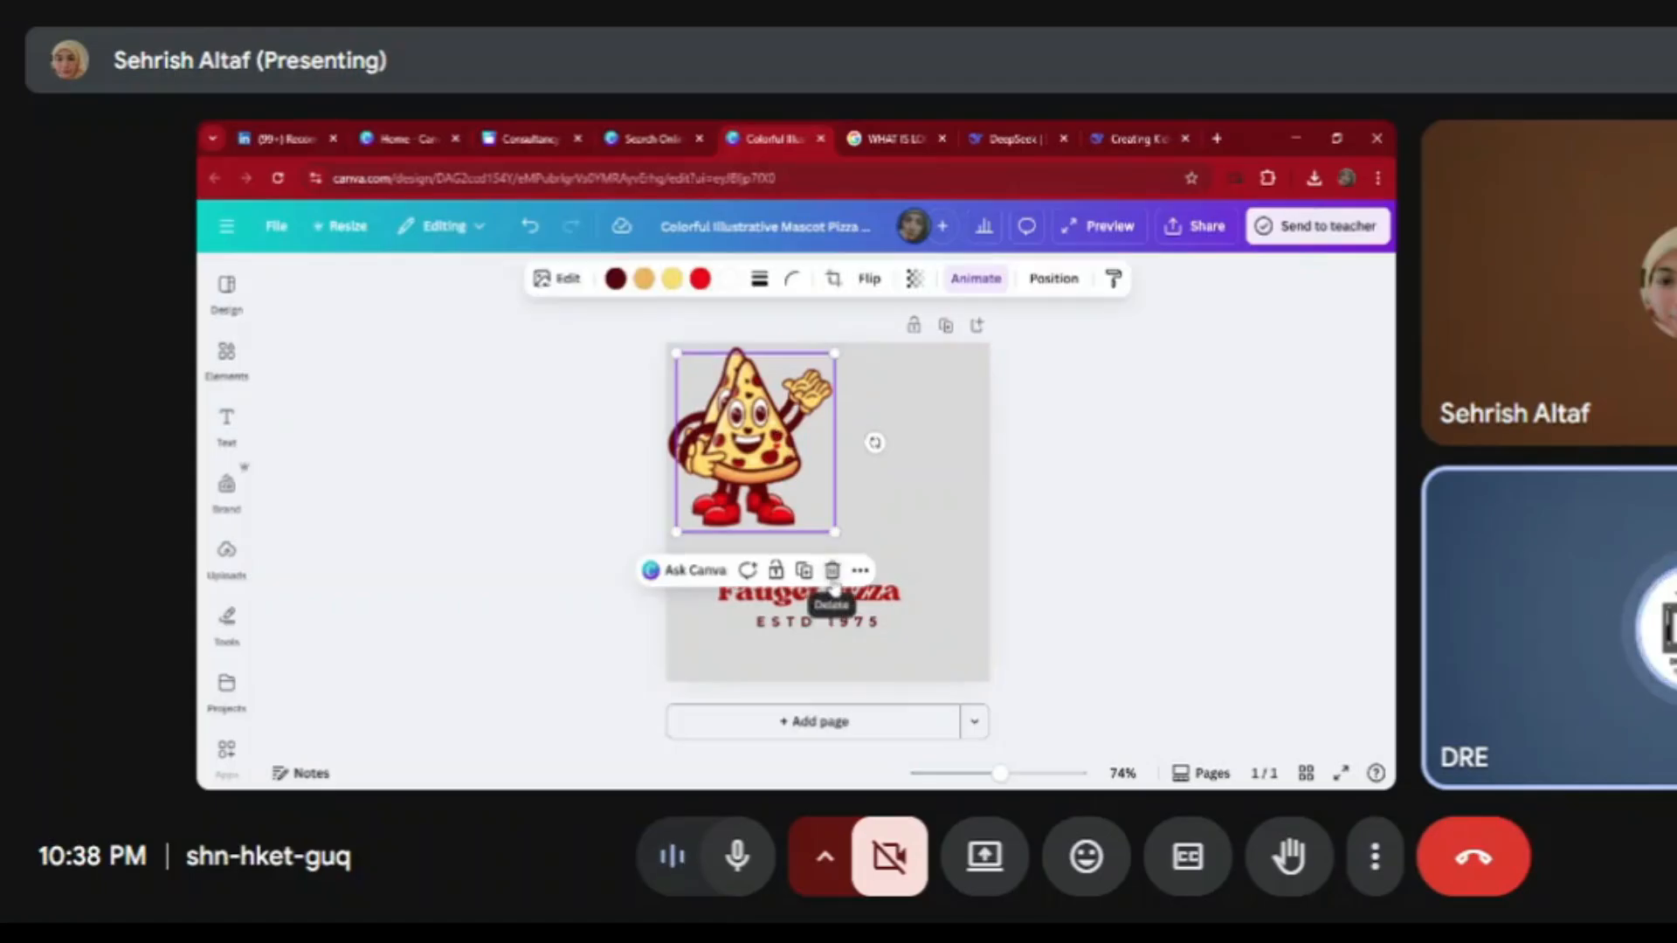
{"action": "left_click", "coordinate": [832, 570]}
{"action": "left_click", "coordinate": [772, 469]}
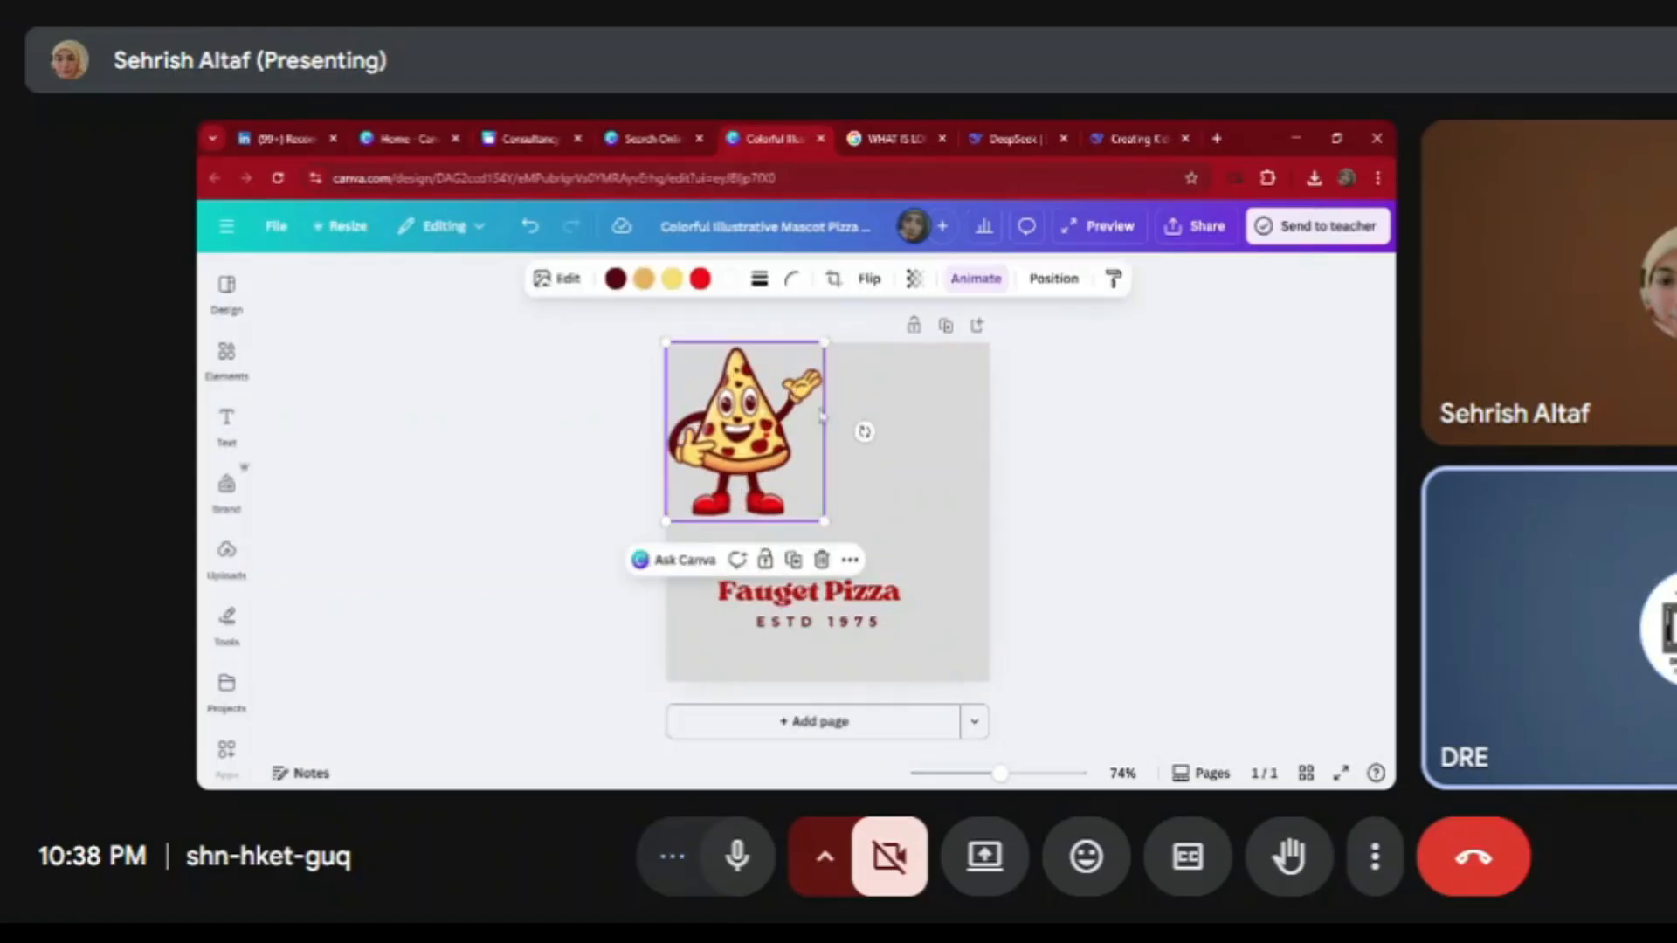
{"action": "left_click_drag", "start_coordinate": [804, 424], "coordinate": [864, 468]}
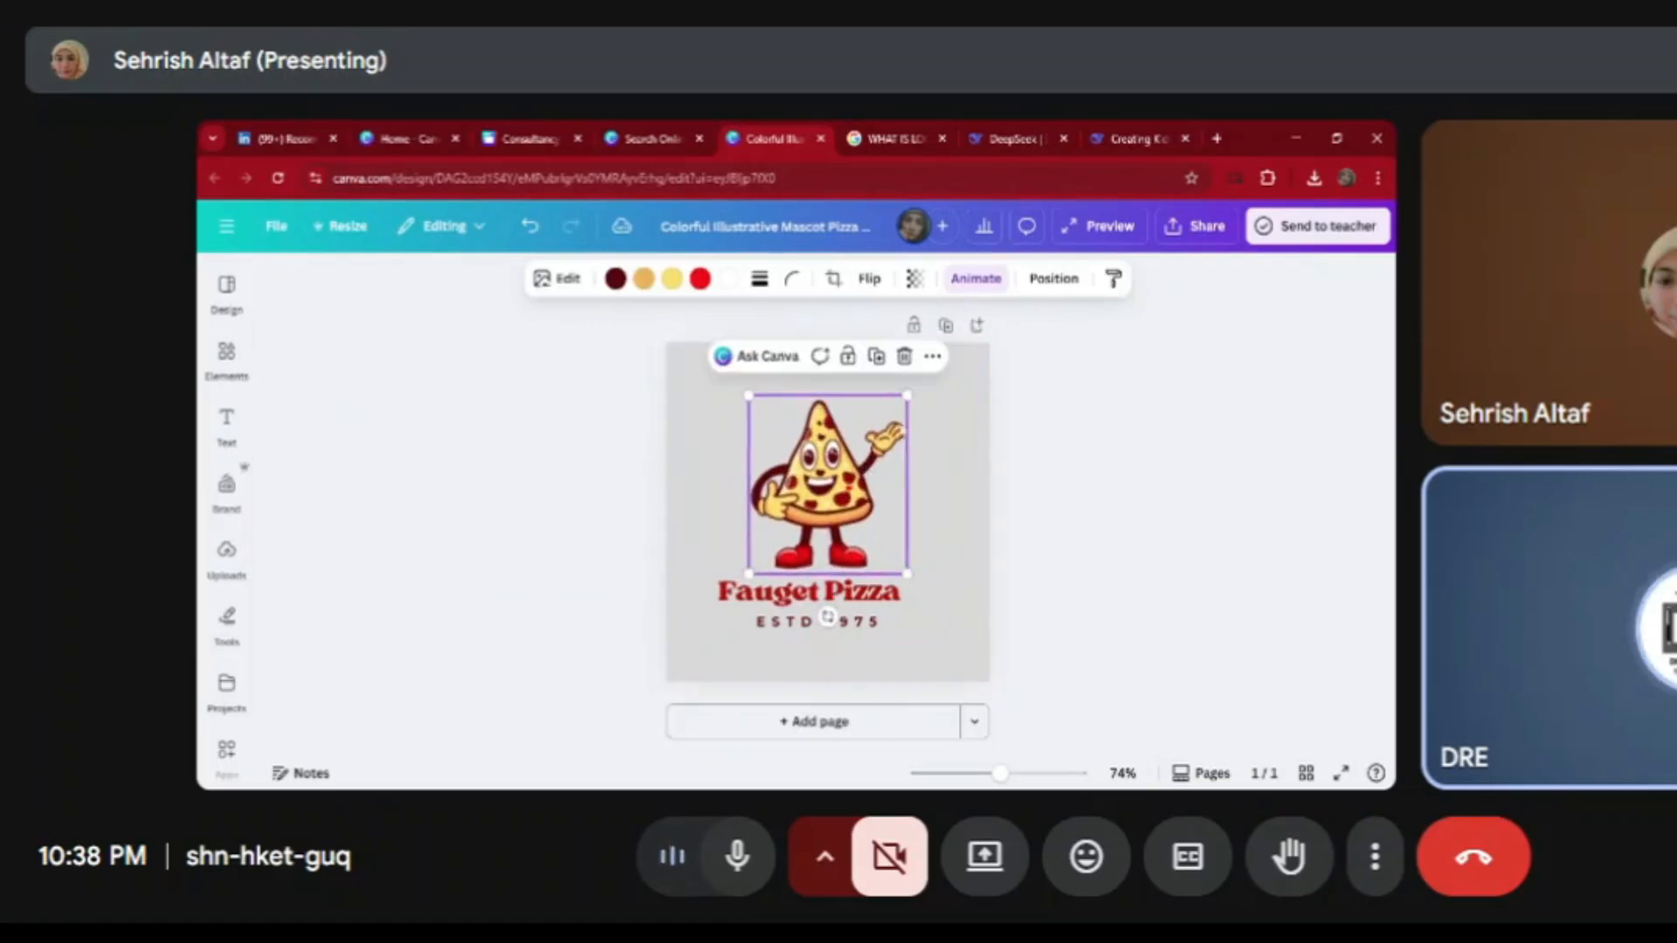
{"action": "left_click", "coordinate": [933, 357]}
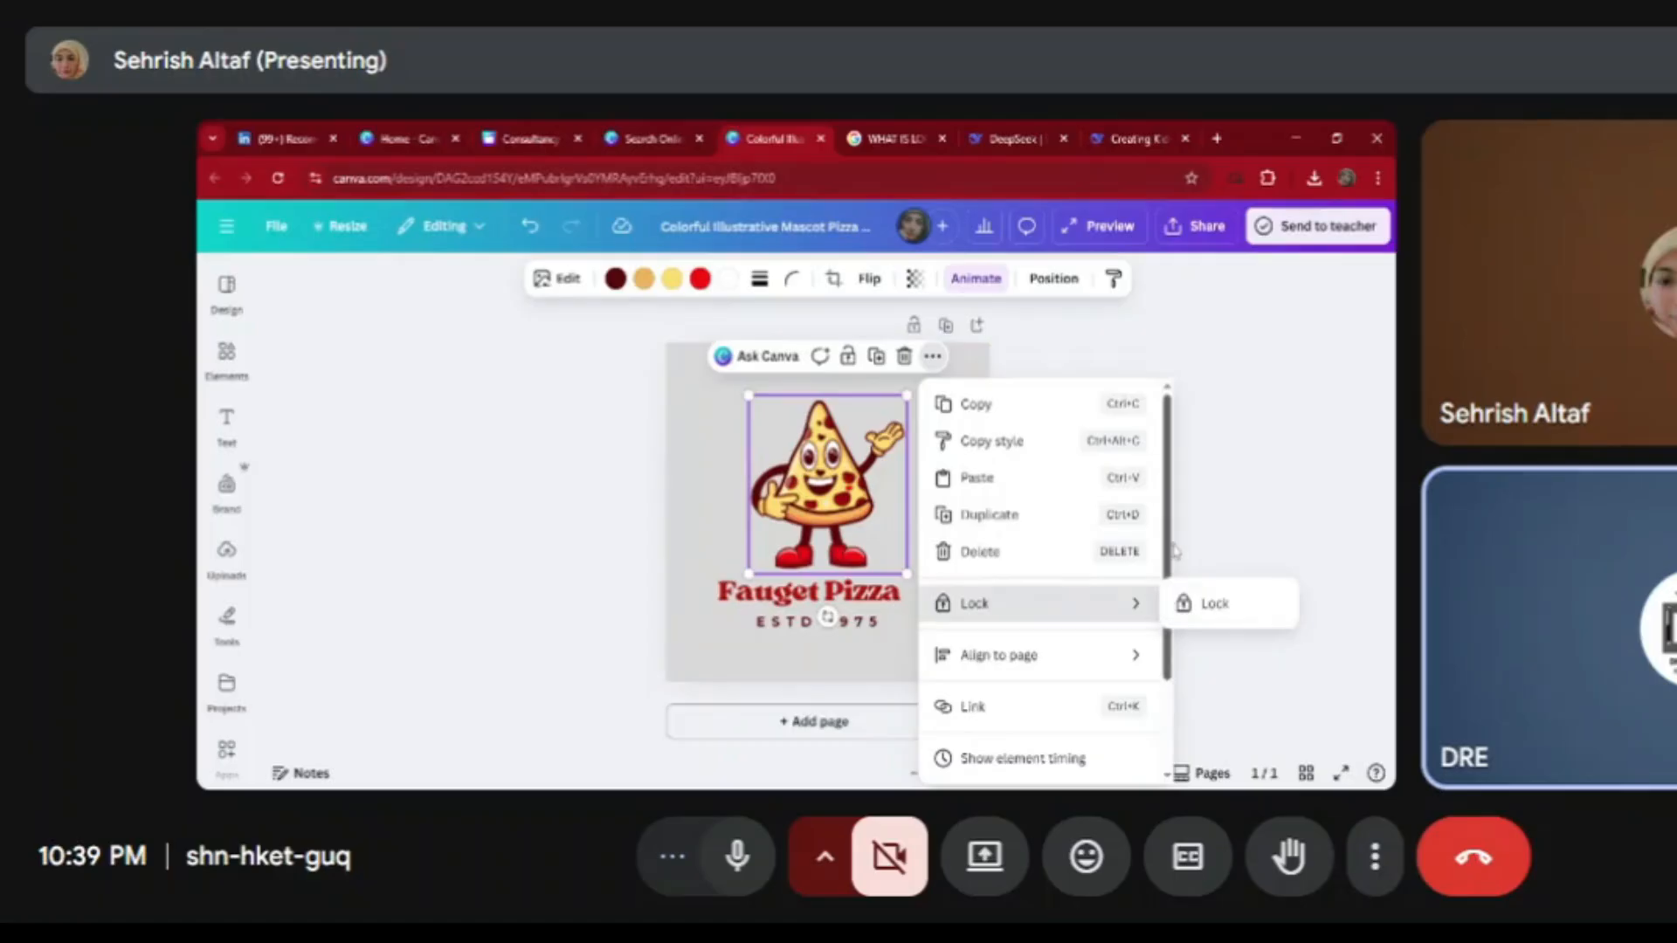
{"action": "scroll", "coordinate": [1173, 551], "scroll_direction": "down", "scroll_amount": 2}
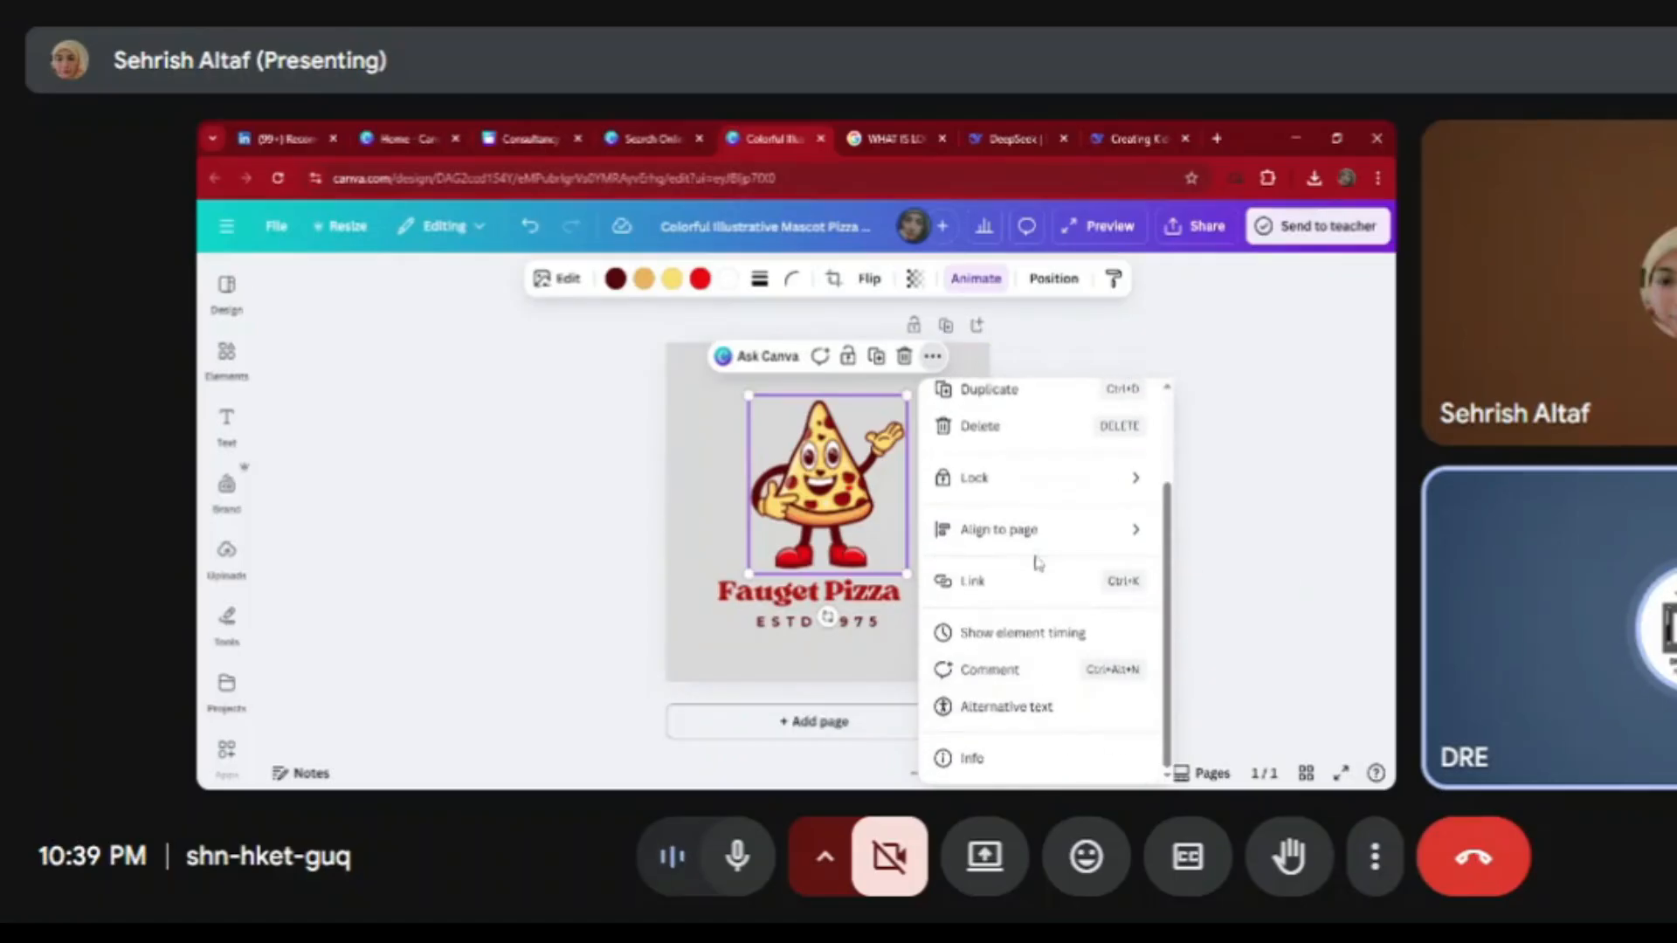
{"action": "left_click", "coordinate": [1237, 625]}
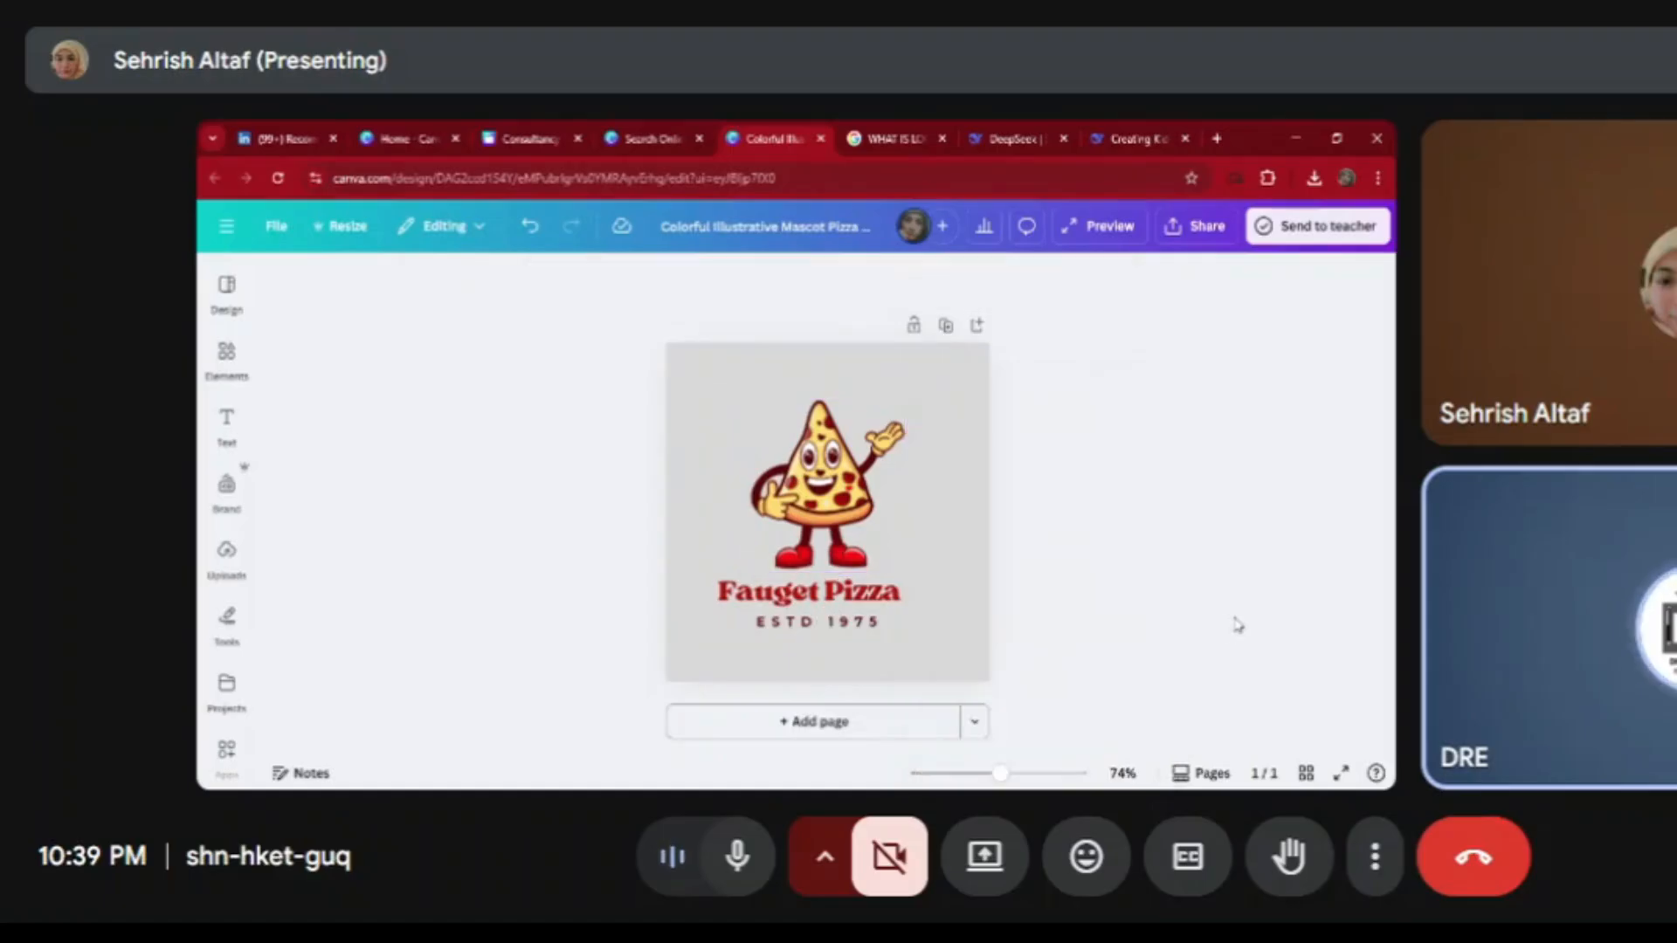
Nudge the pizza mascot slightly left and recolour its red shoes and toppings, trying lavender, pink and black before settling on white
{"action": "left_click_drag", "start_coordinate": [846, 534], "coordinate": [834, 527]}
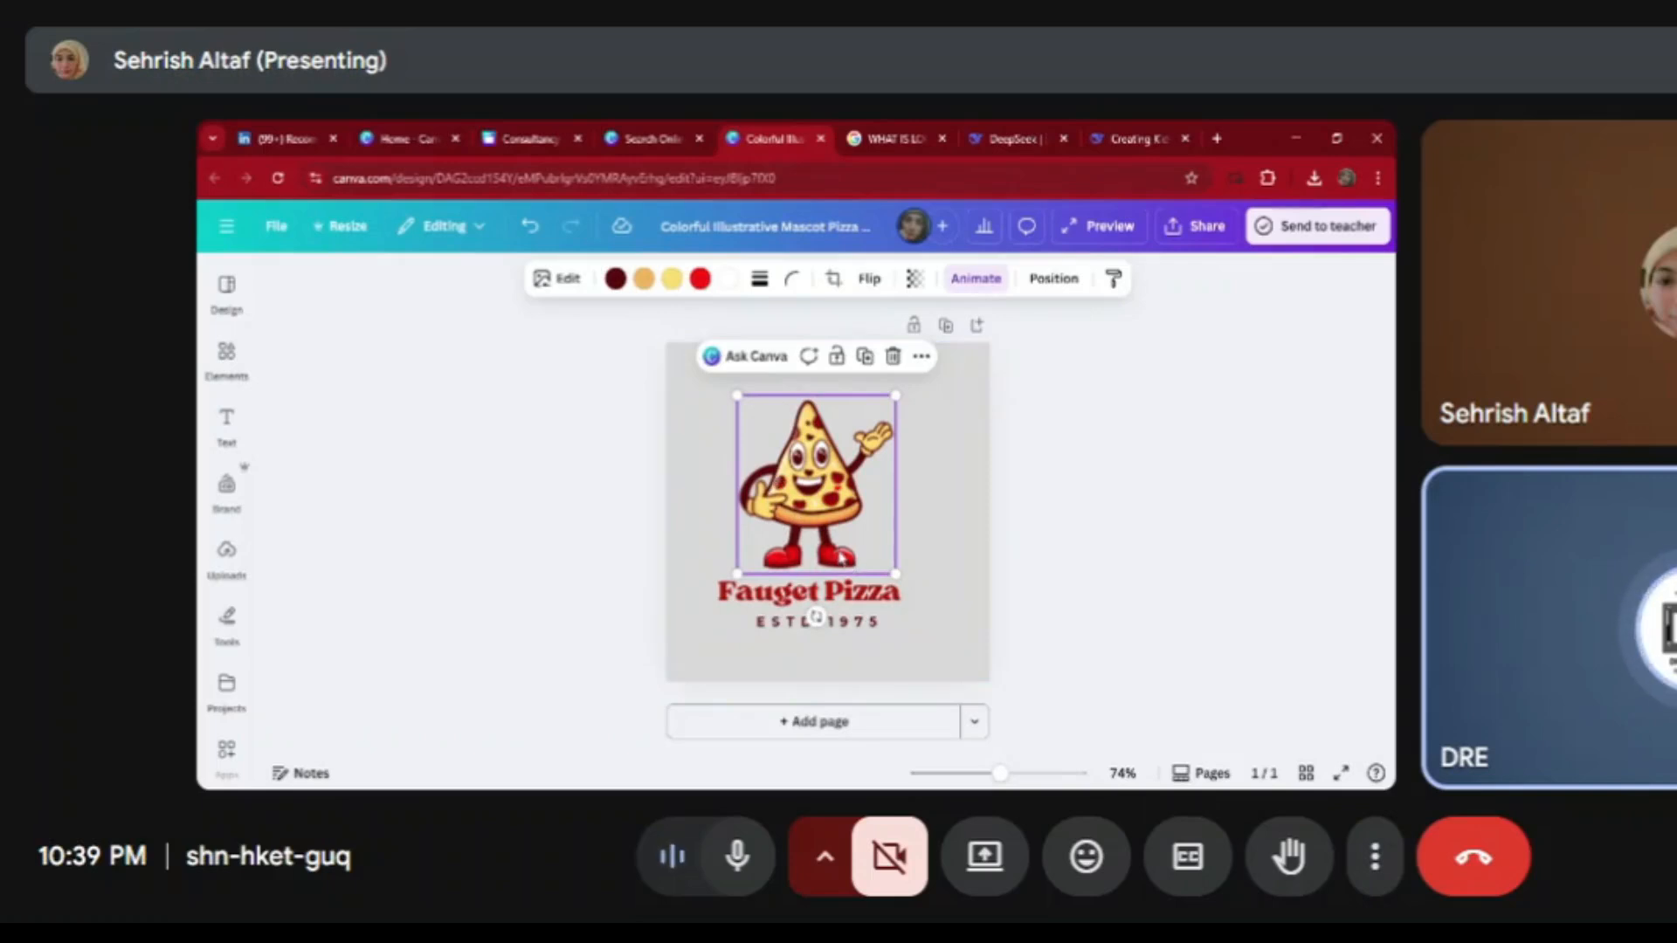
{"action": "left_click", "coordinate": [700, 278]}
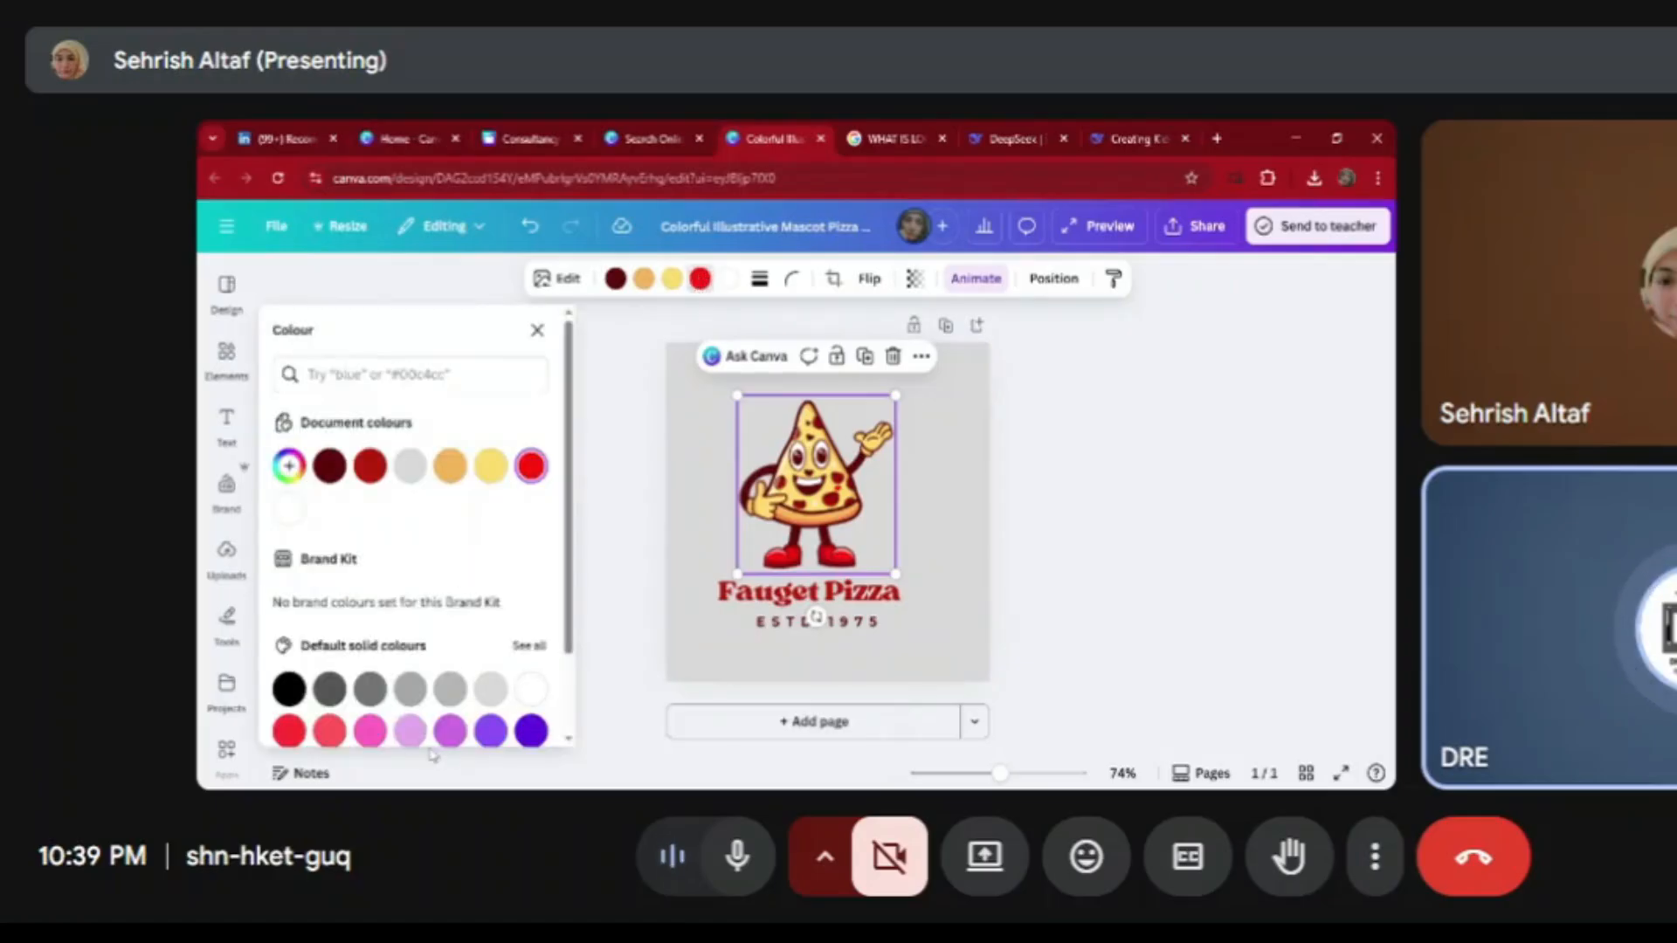
{"action": "left_click", "coordinate": [408, 731]}
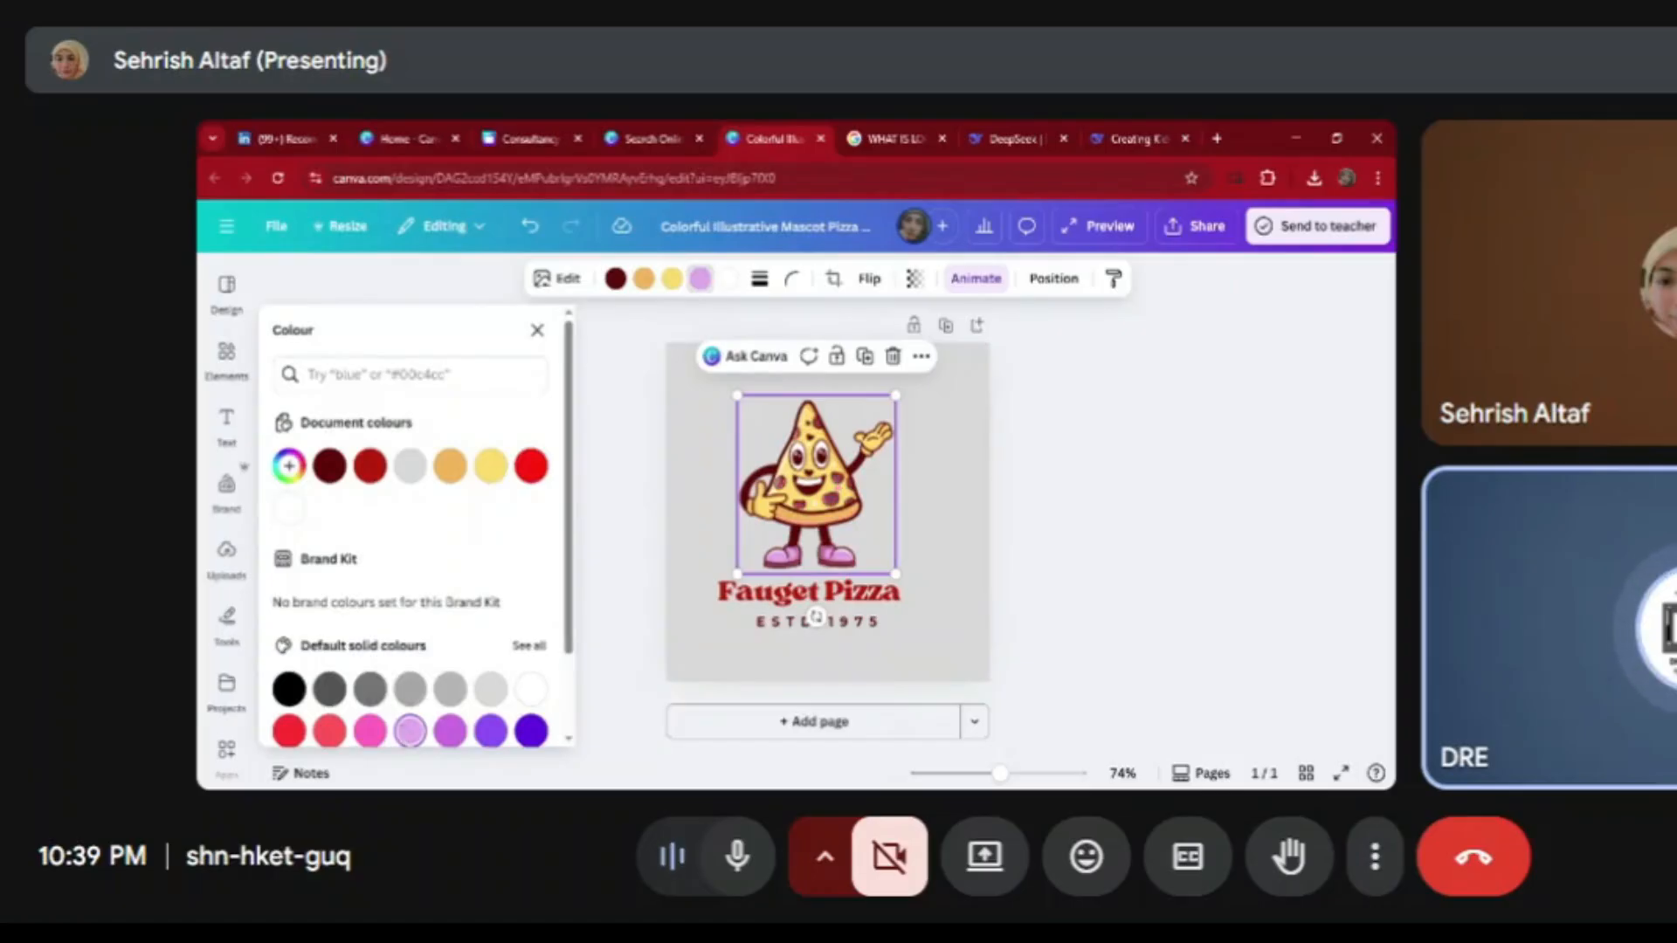
{"action": "left_click", "coordinate": [371, 733]}
{"action": "left_click", "coordinate": [332, 734]}
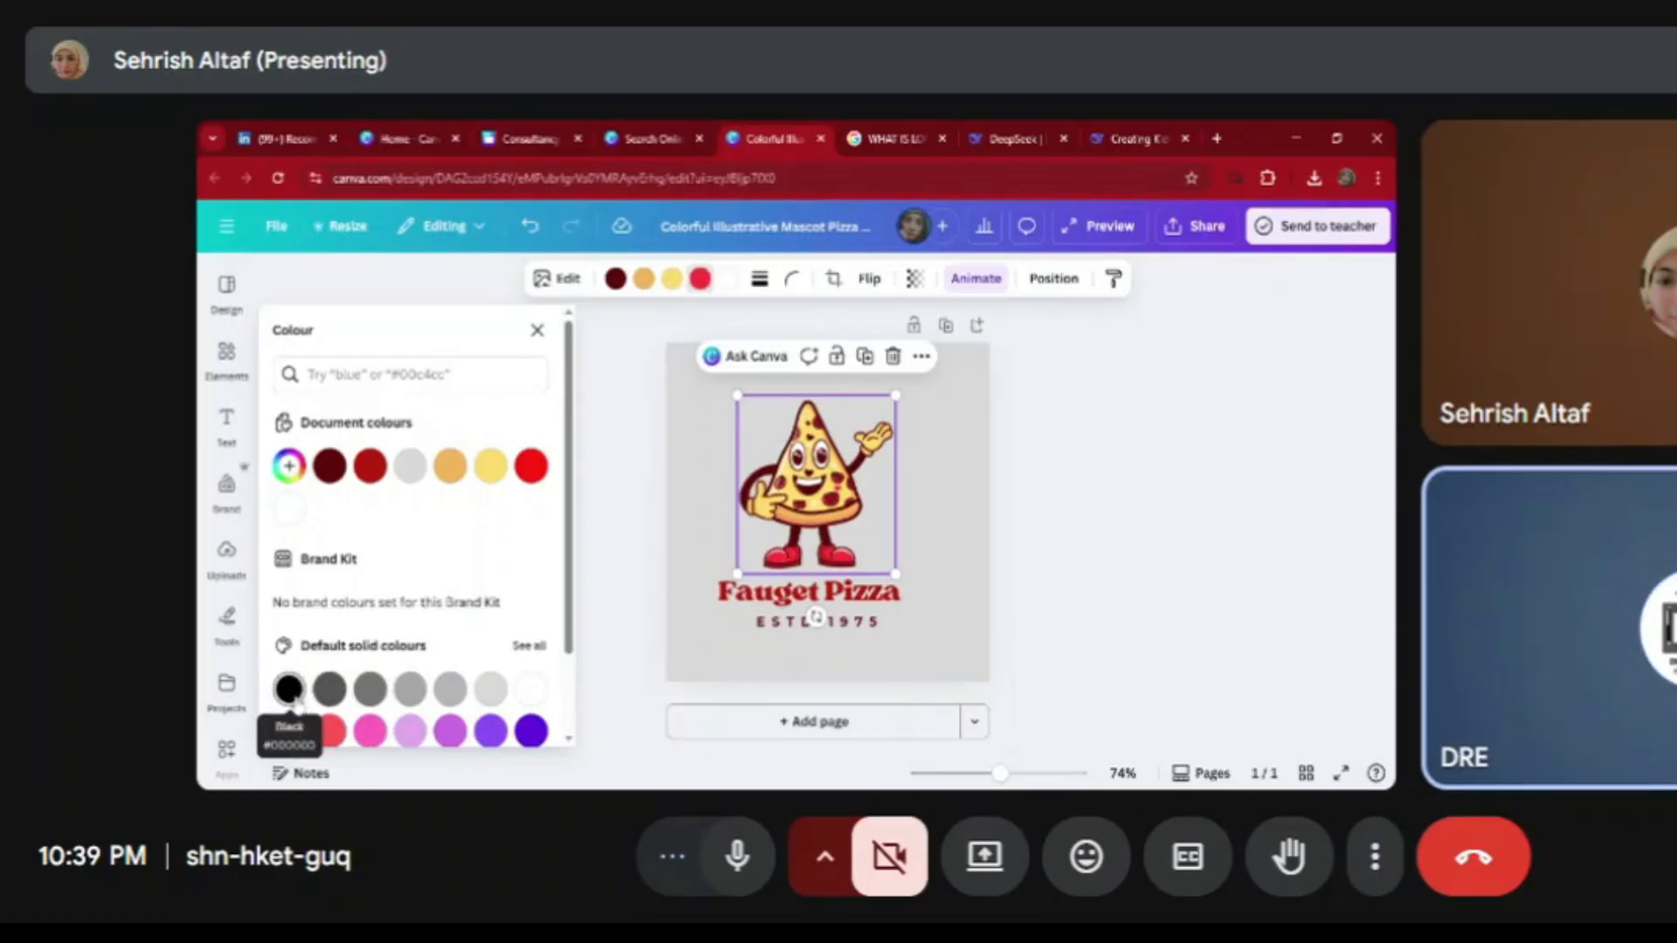
{"action": "left_click", "coordinate": [293, 695]}
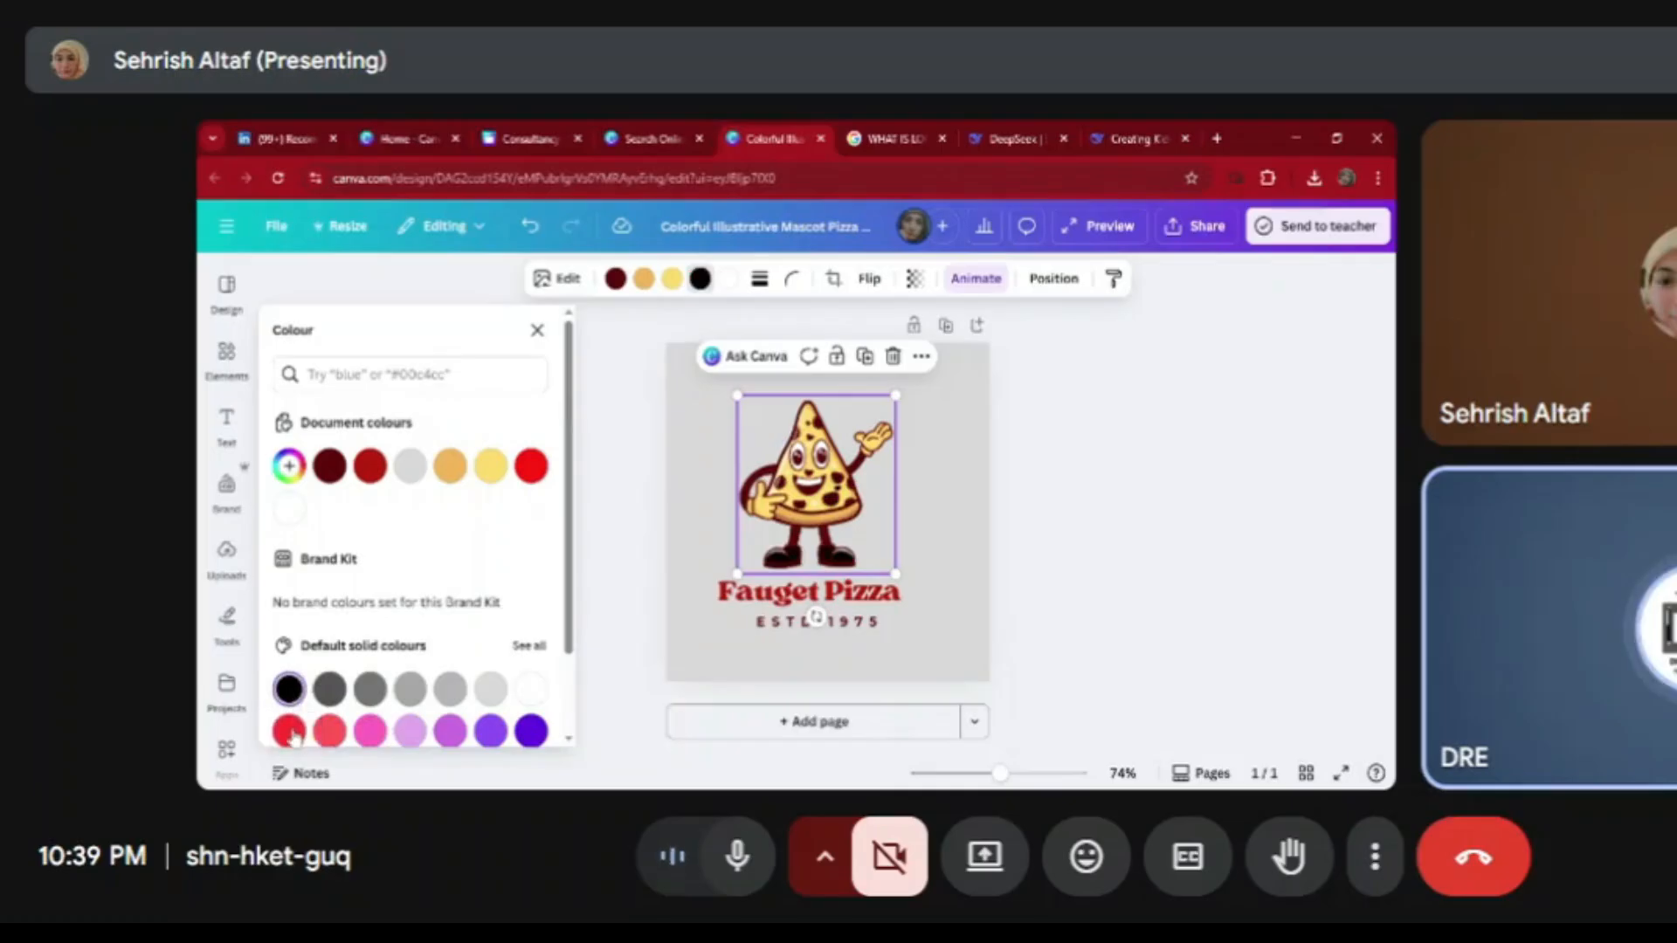
{"action": "left_click", "coordinate": [291, 734]}
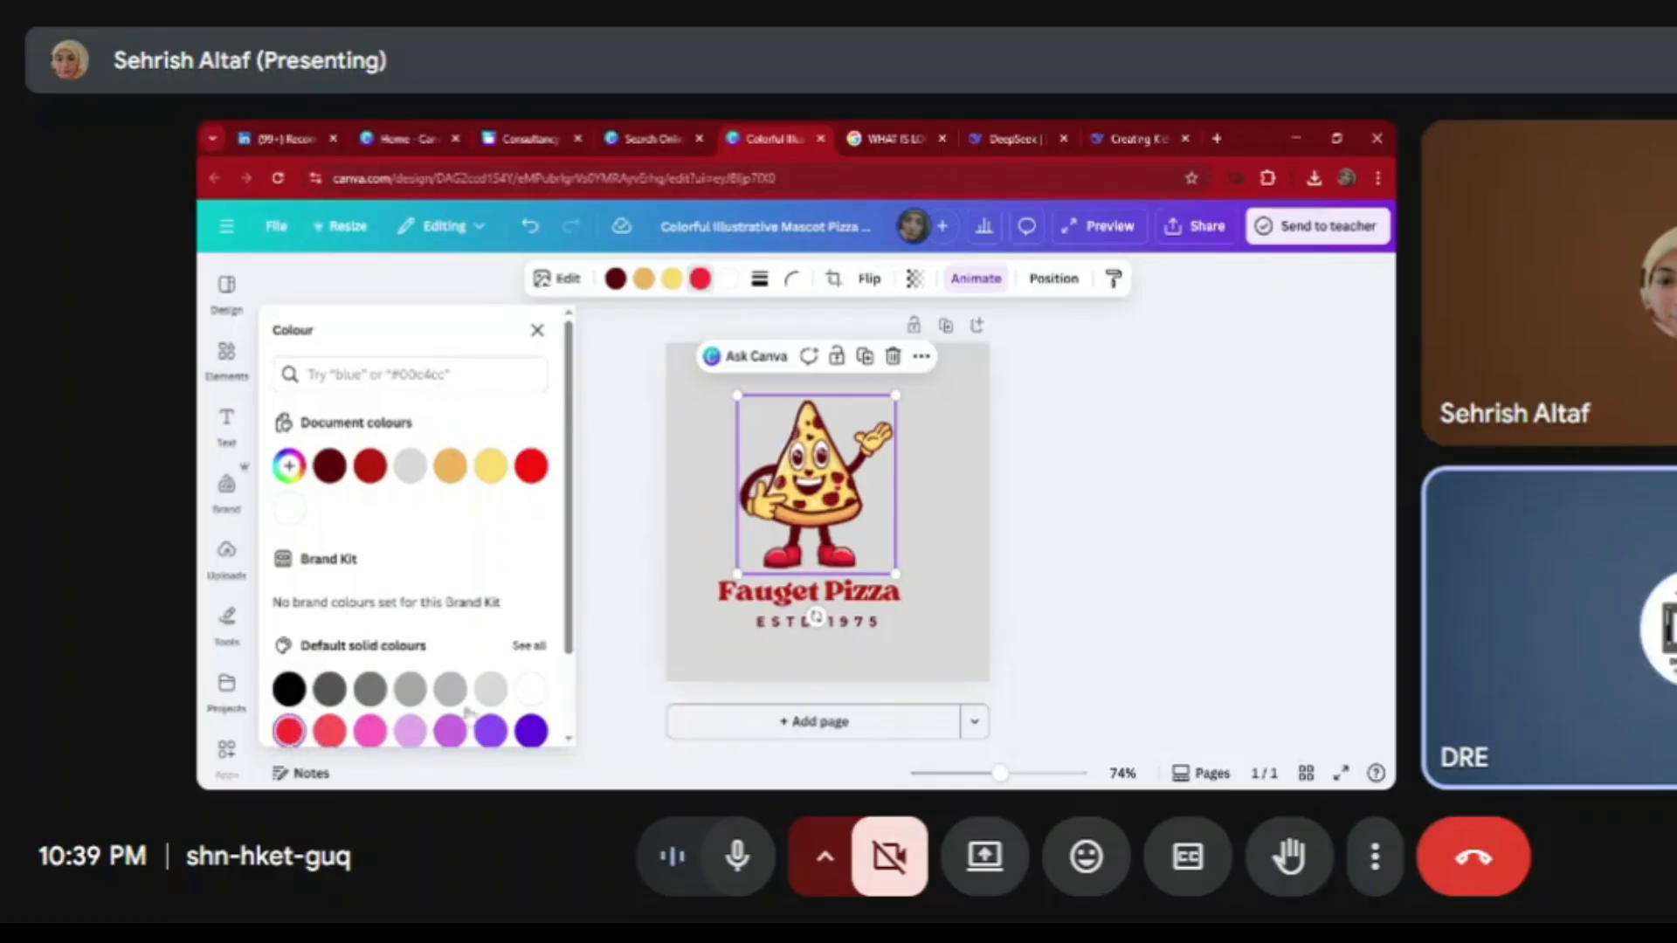
{"action": "left_click", "coordinate": [532, 692]}
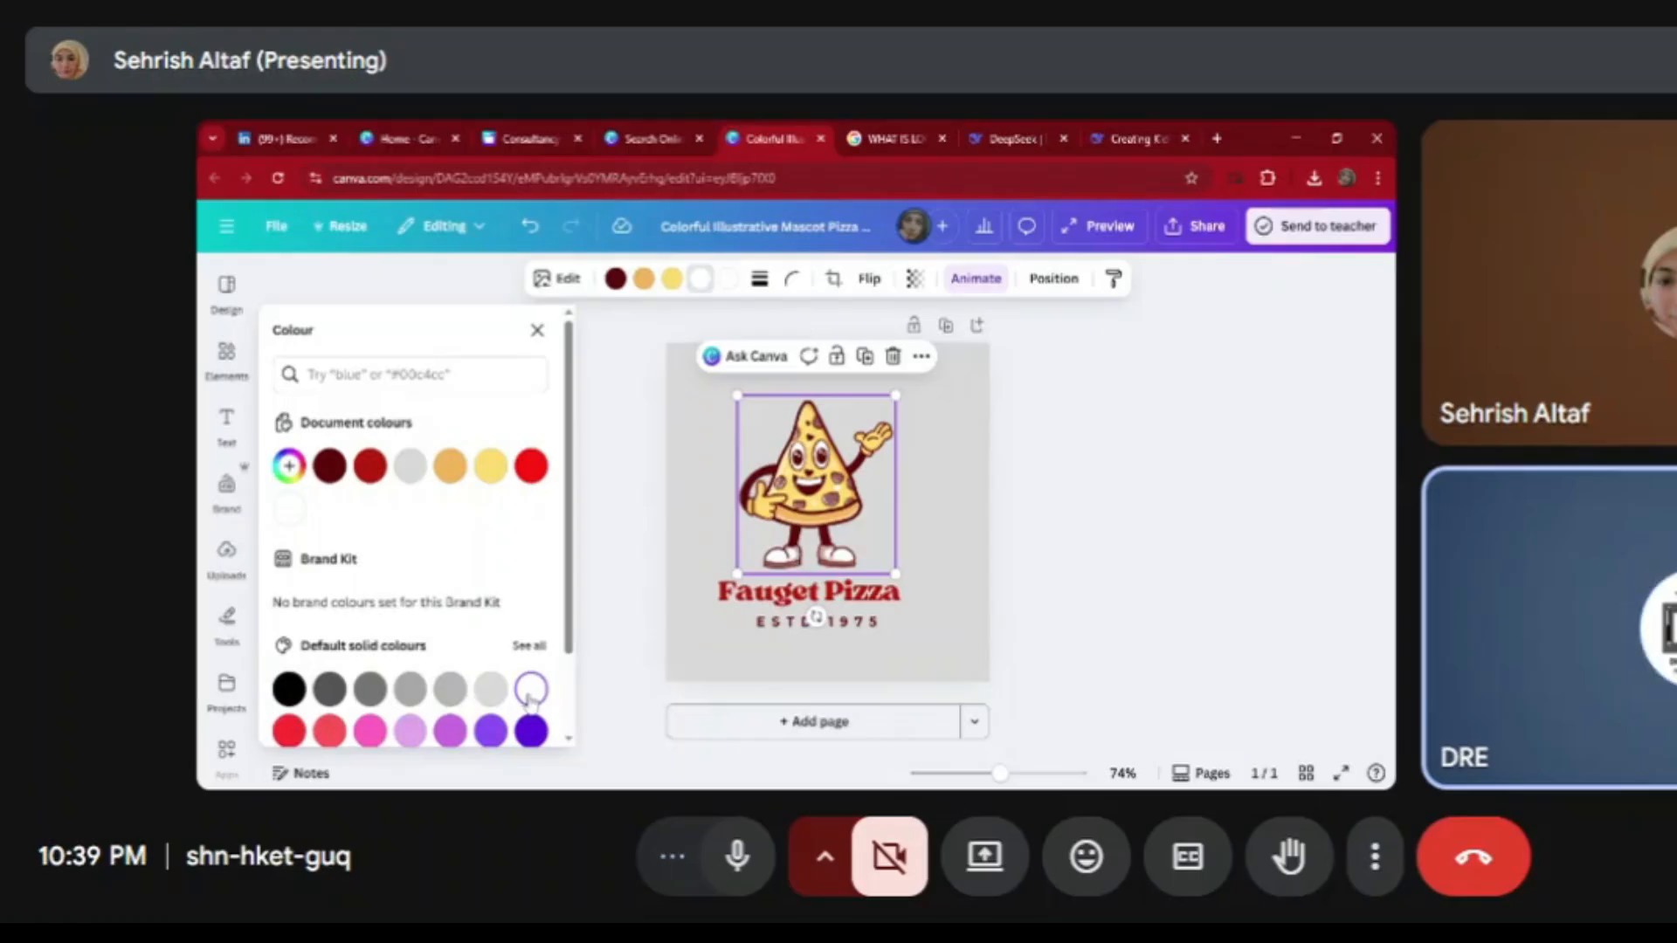
Recolour the mascot's orange crust, trying pink and purple before settling on vivid red from the document colours
{"action": "left_click", "coordinate": [644, 280]}
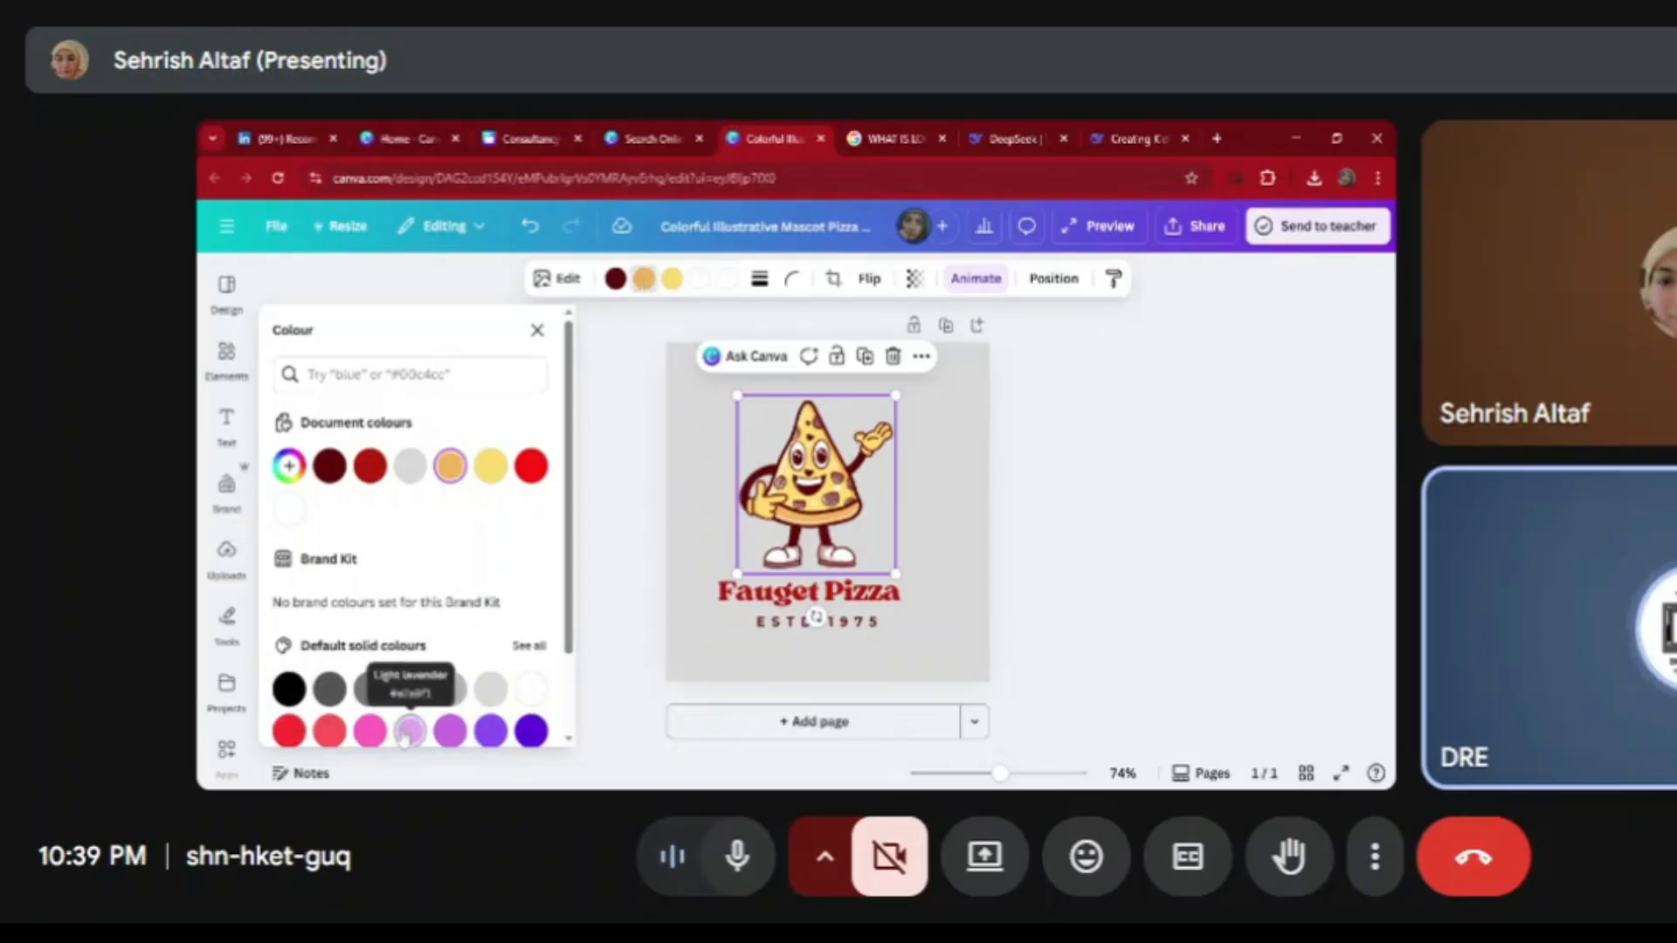
{"action": "left_click", "coordinate": [371, 730]}
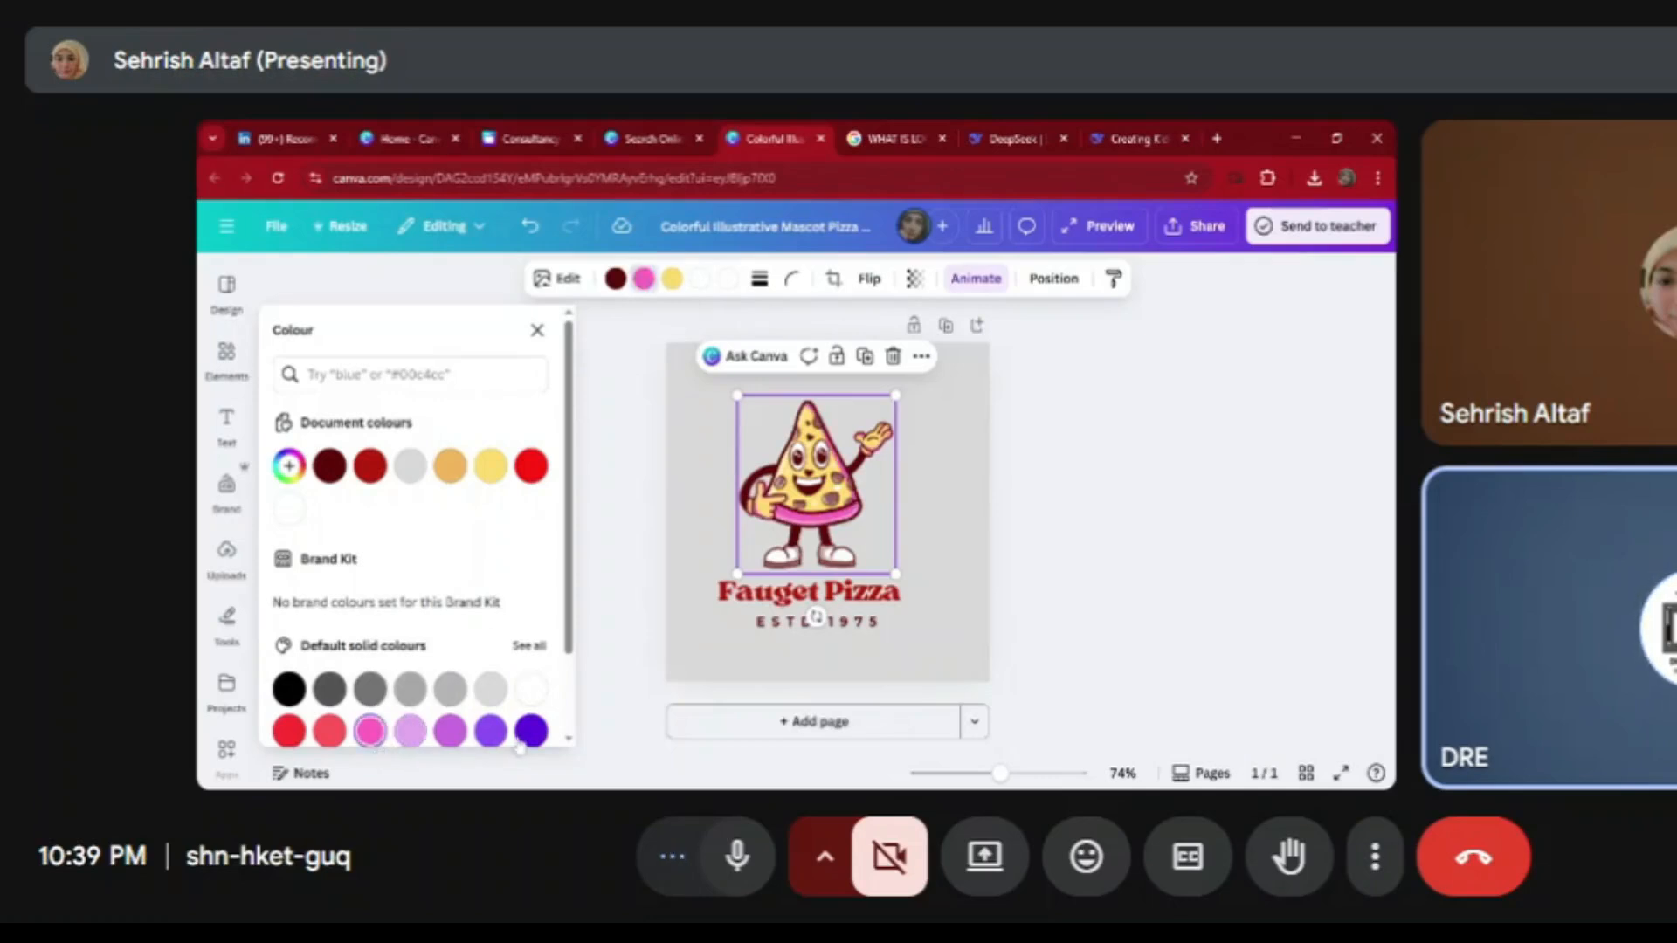
{"action": "left_click", "coordinate": [492, 732]}
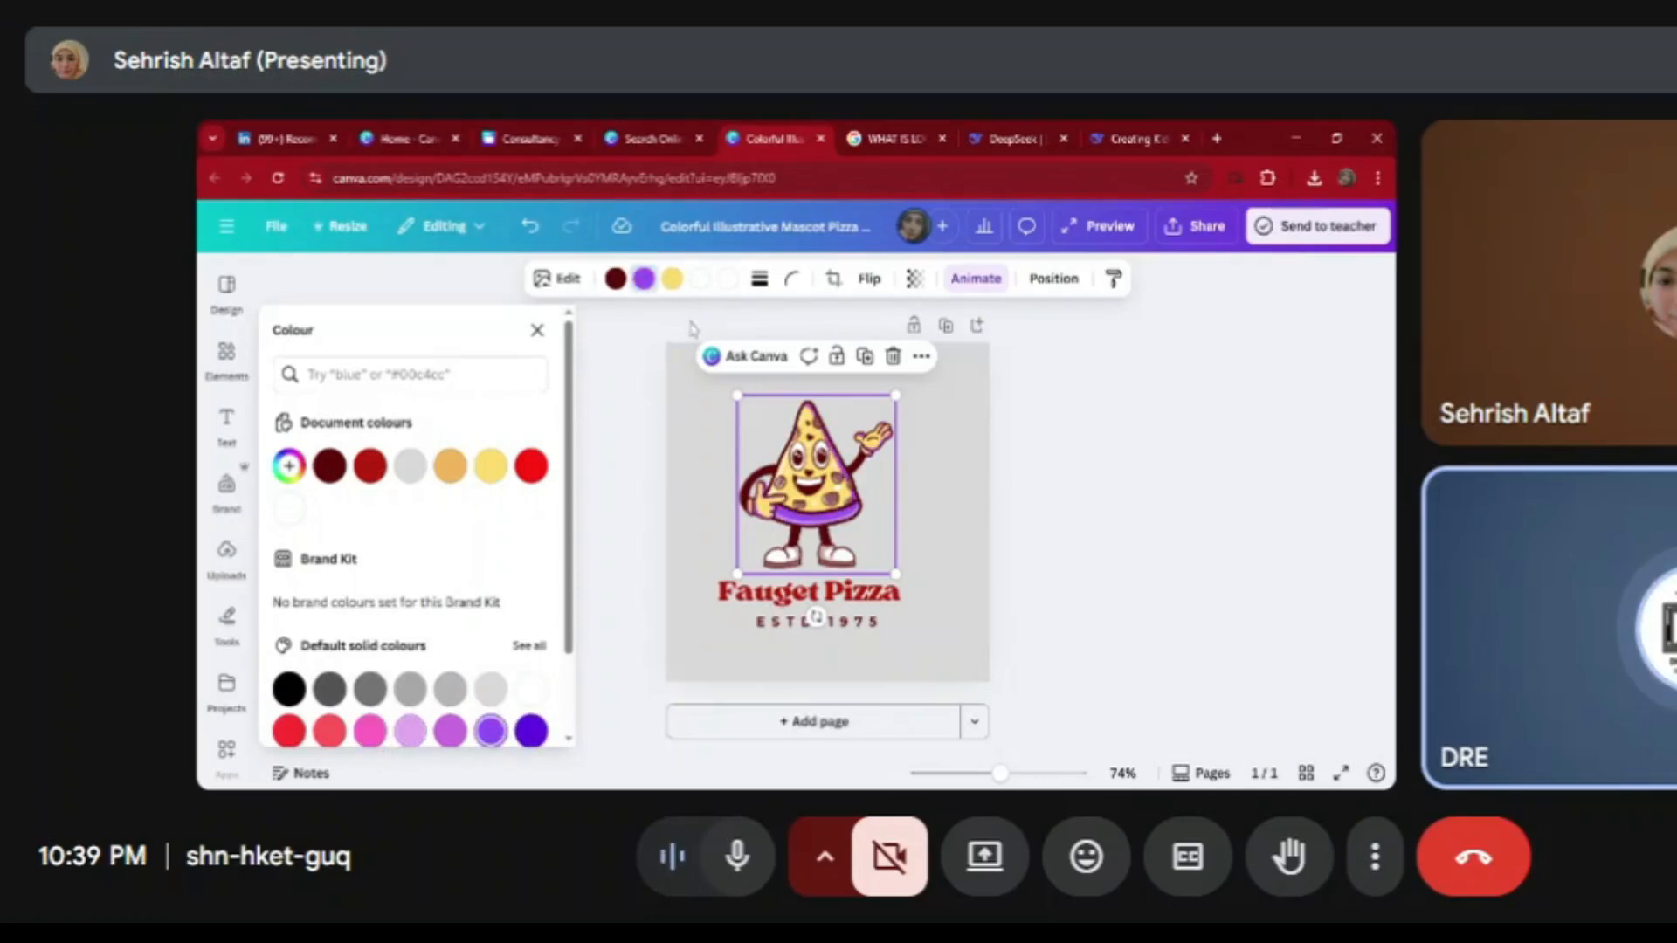
{"action": "left_click", "coordinate": [531, 465]}
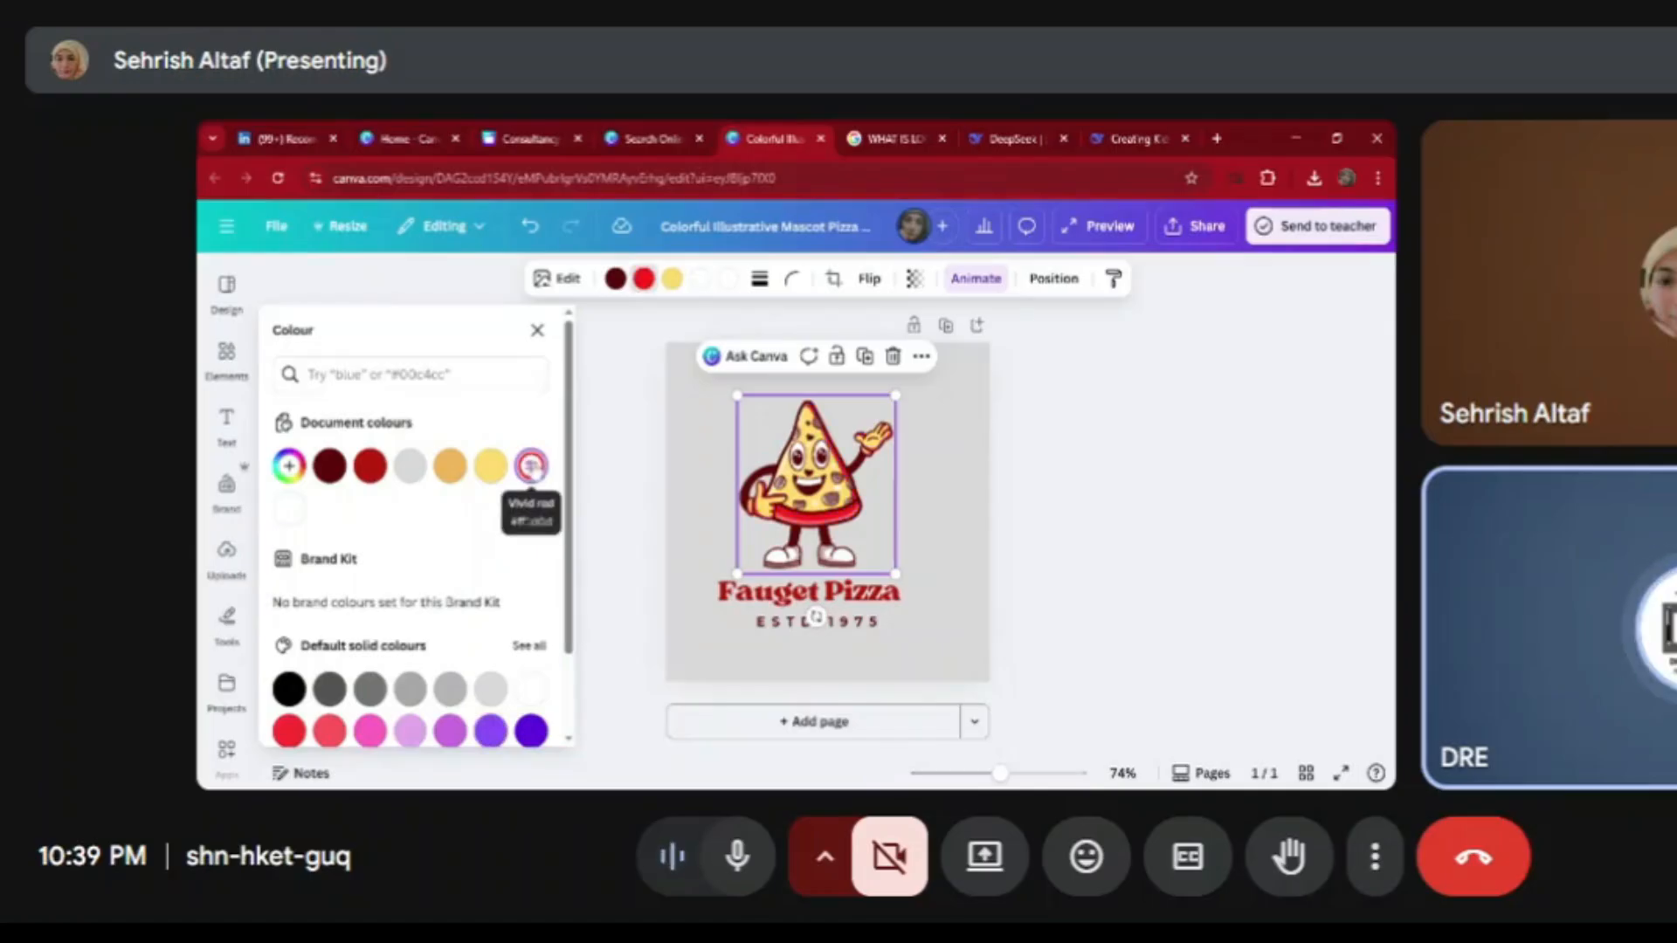
{"action": "left_click", "coordinate": [972, 498]}
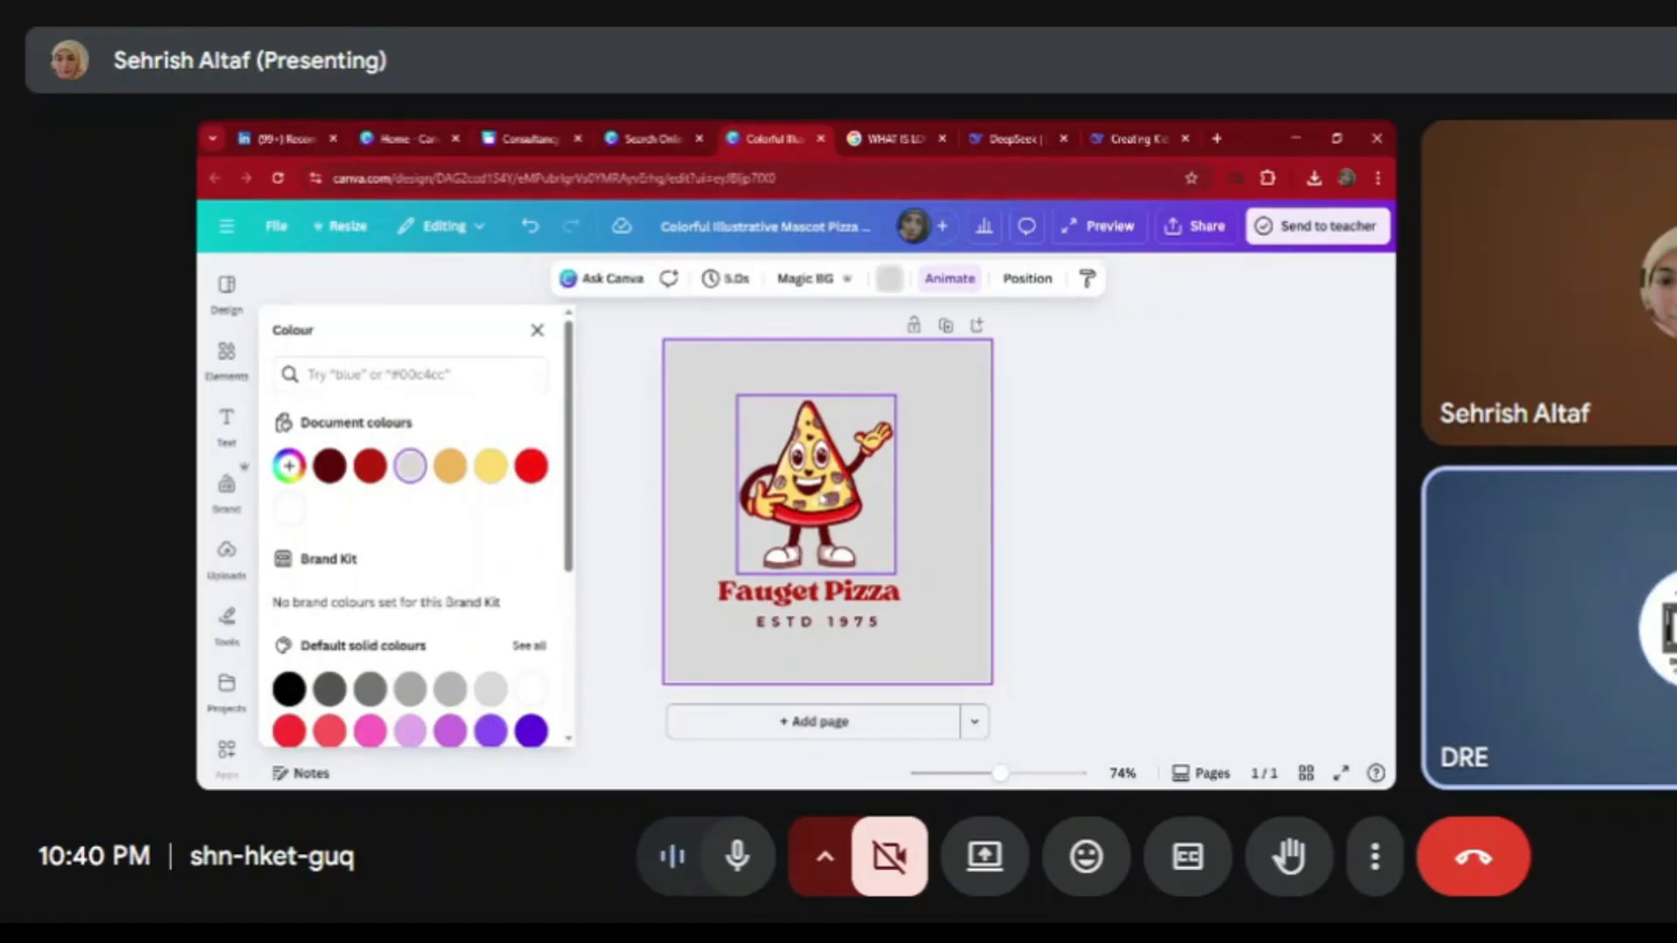
Shrink the pizza mascot and move it down to sit directly above the Fauget Pizza text
{"action": "left_click", "coordinate": [835, 515]}
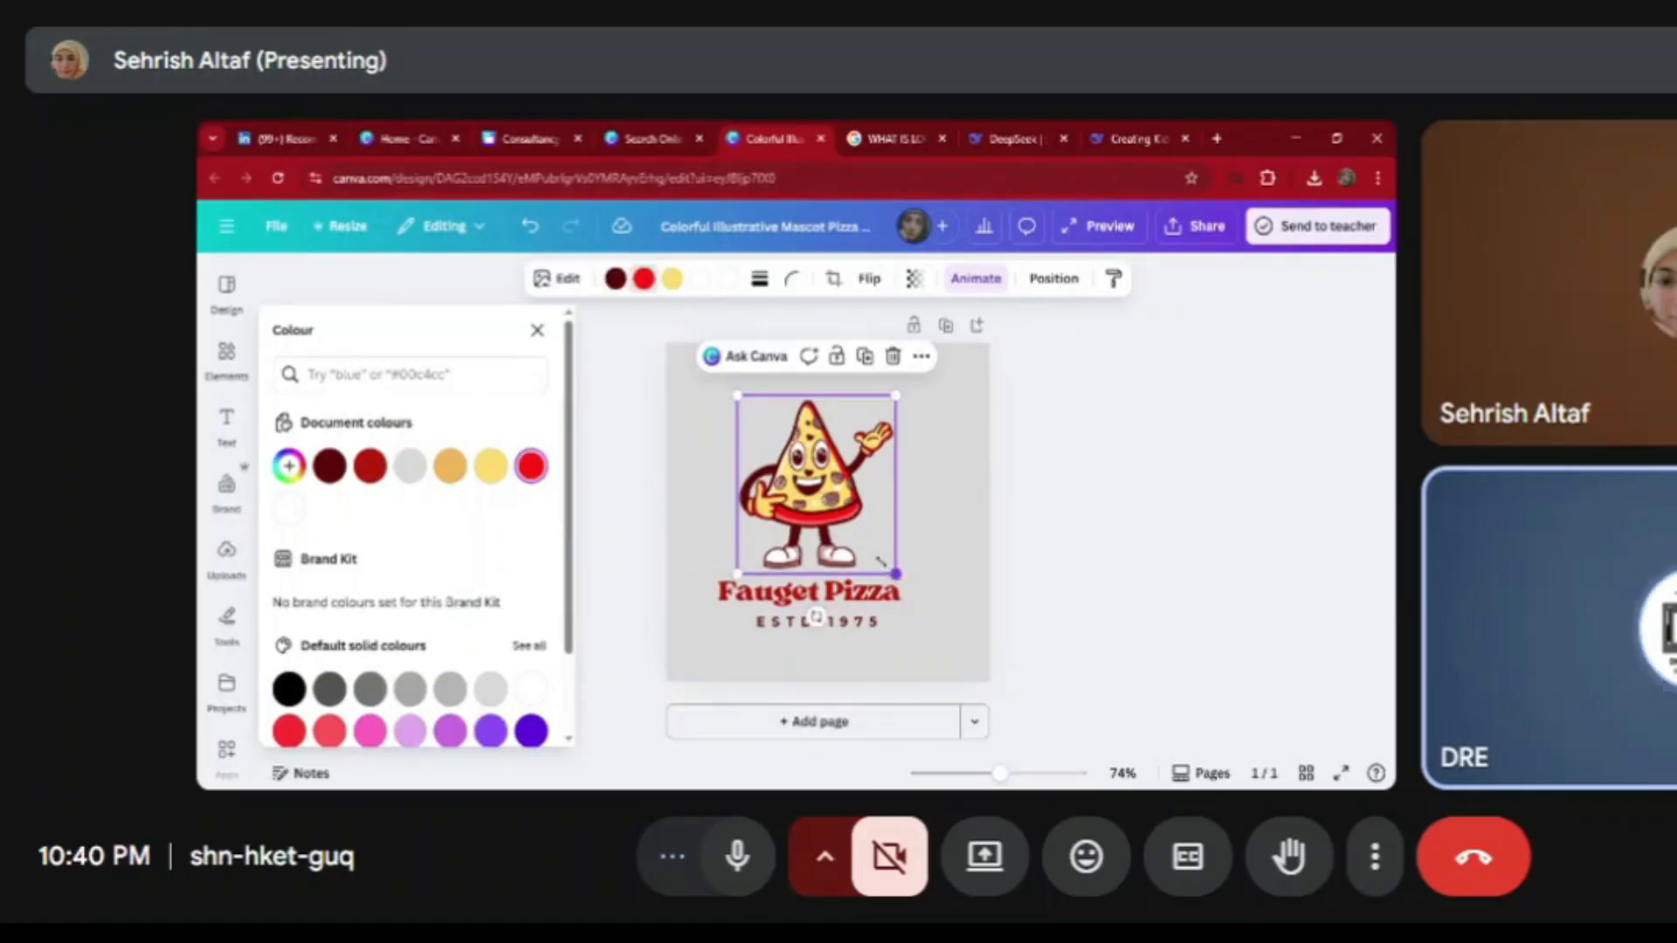
{"action": "left_click_drag", "start_coordinate": [880, 561], "coordinate": [859, 532]}
{"action": "left_click_drag", "start_coordinate": [808, 479], "coordinate": [812, 520]}
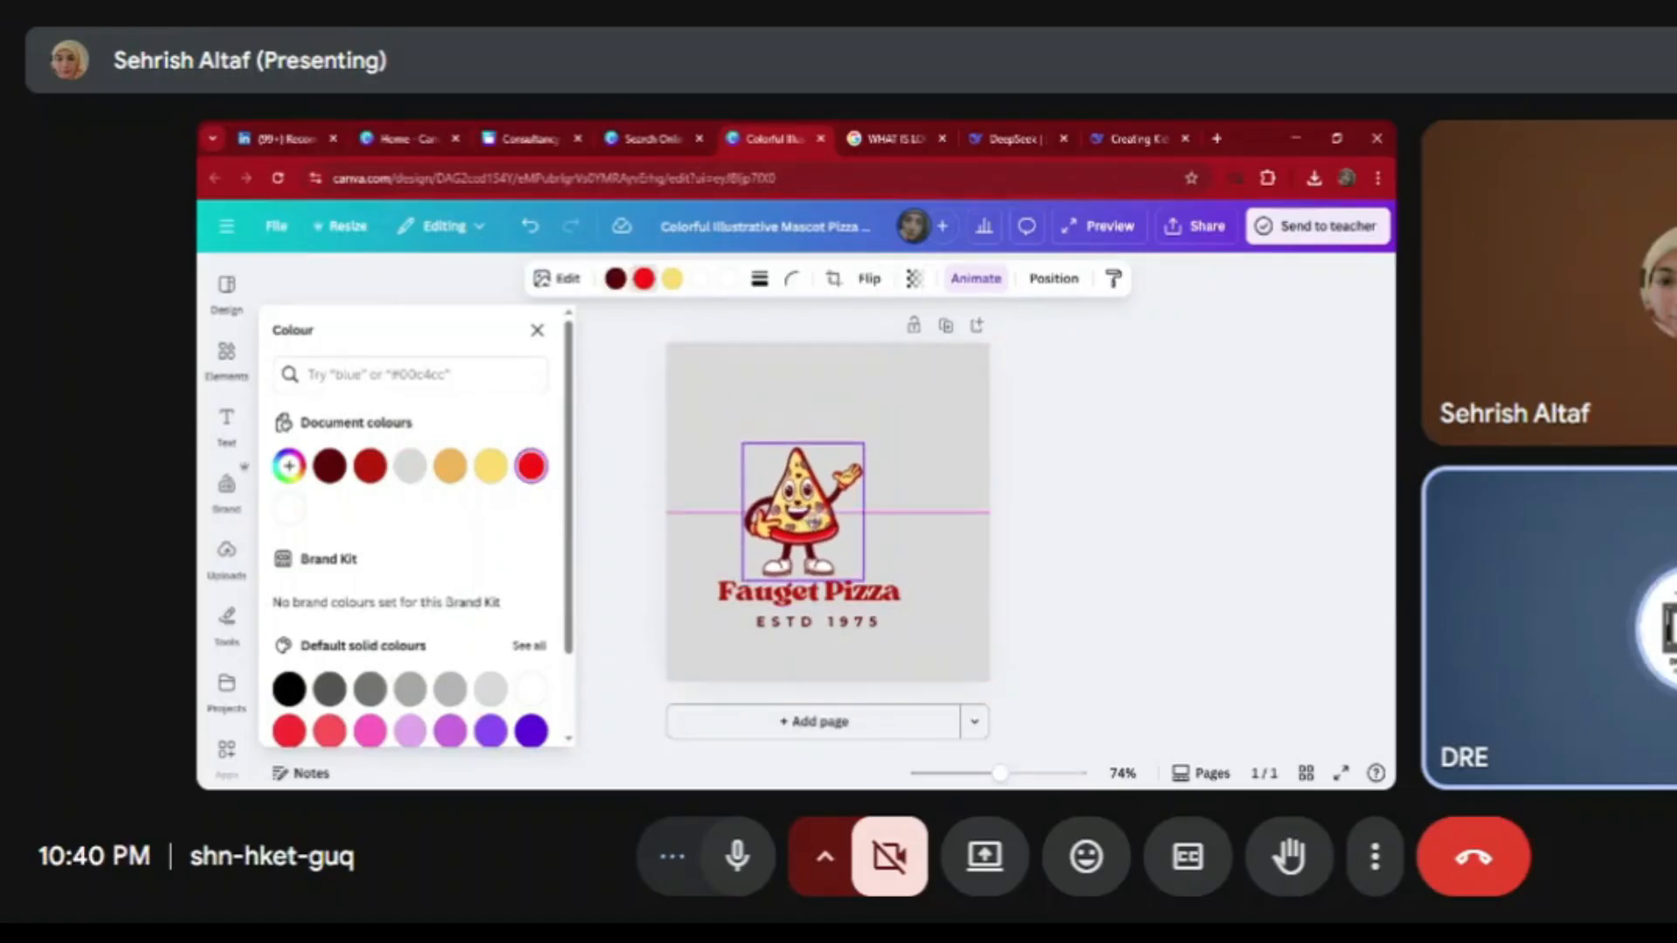
Replace the Fauget Pizza text beneath the mascot with "Online pizza"
{"action": "left_click", "coordinate": [883, 608]}
{"action": "left_click", "coordinate": [883, 608]}
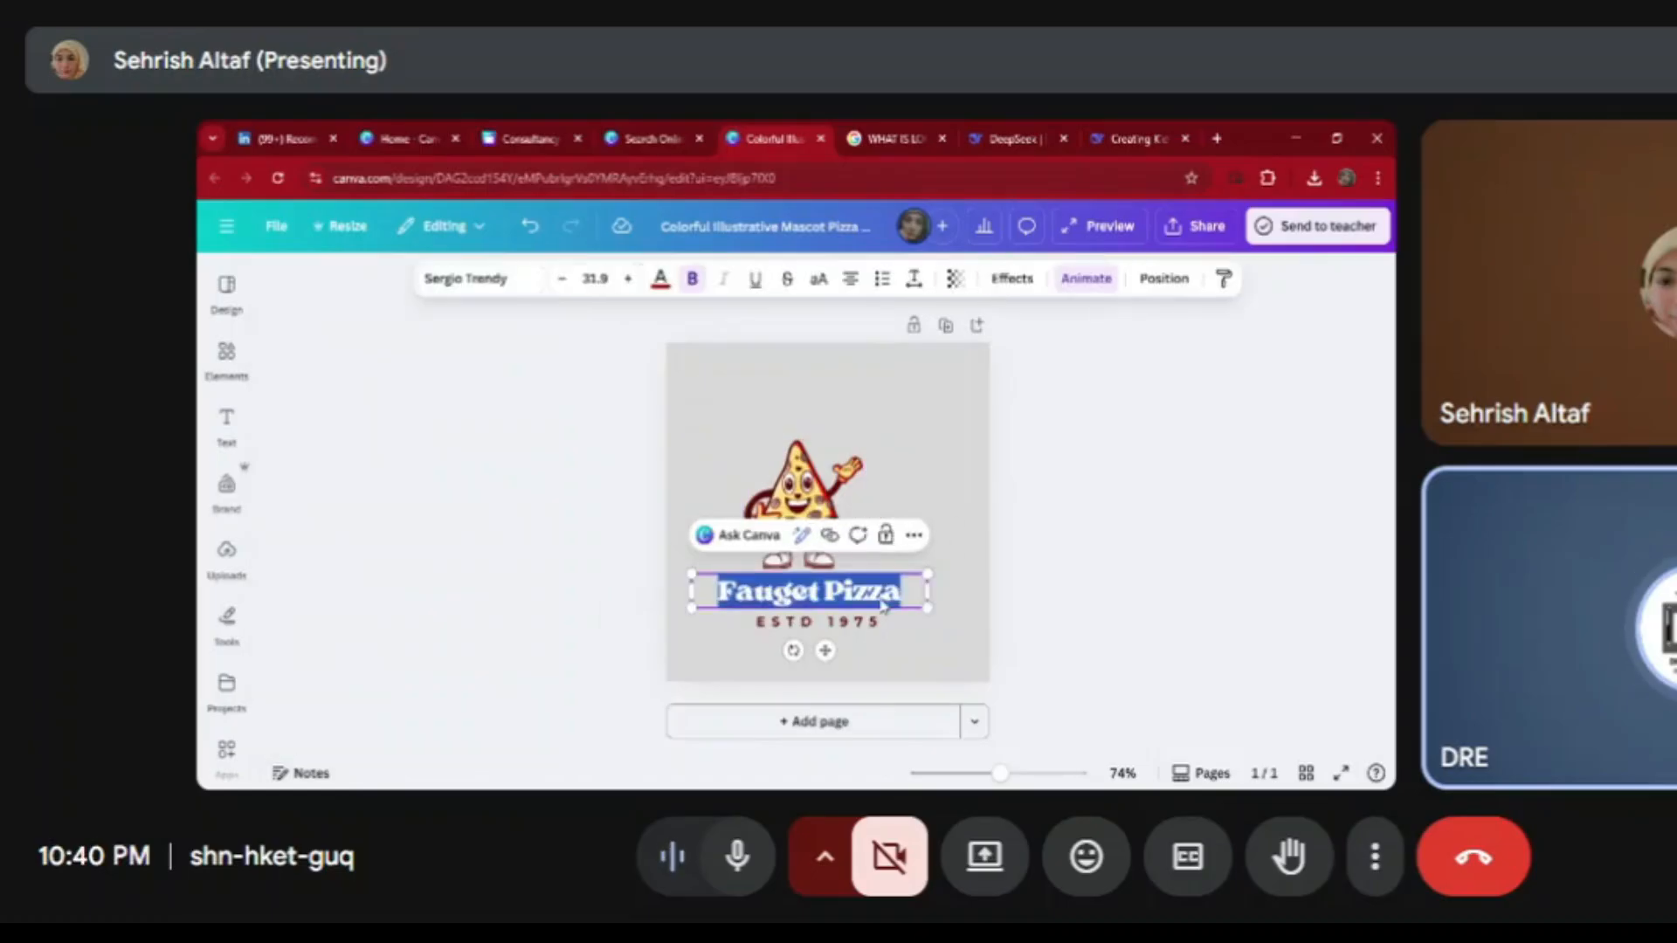
{"action": "key", "text": "BackSpace"}
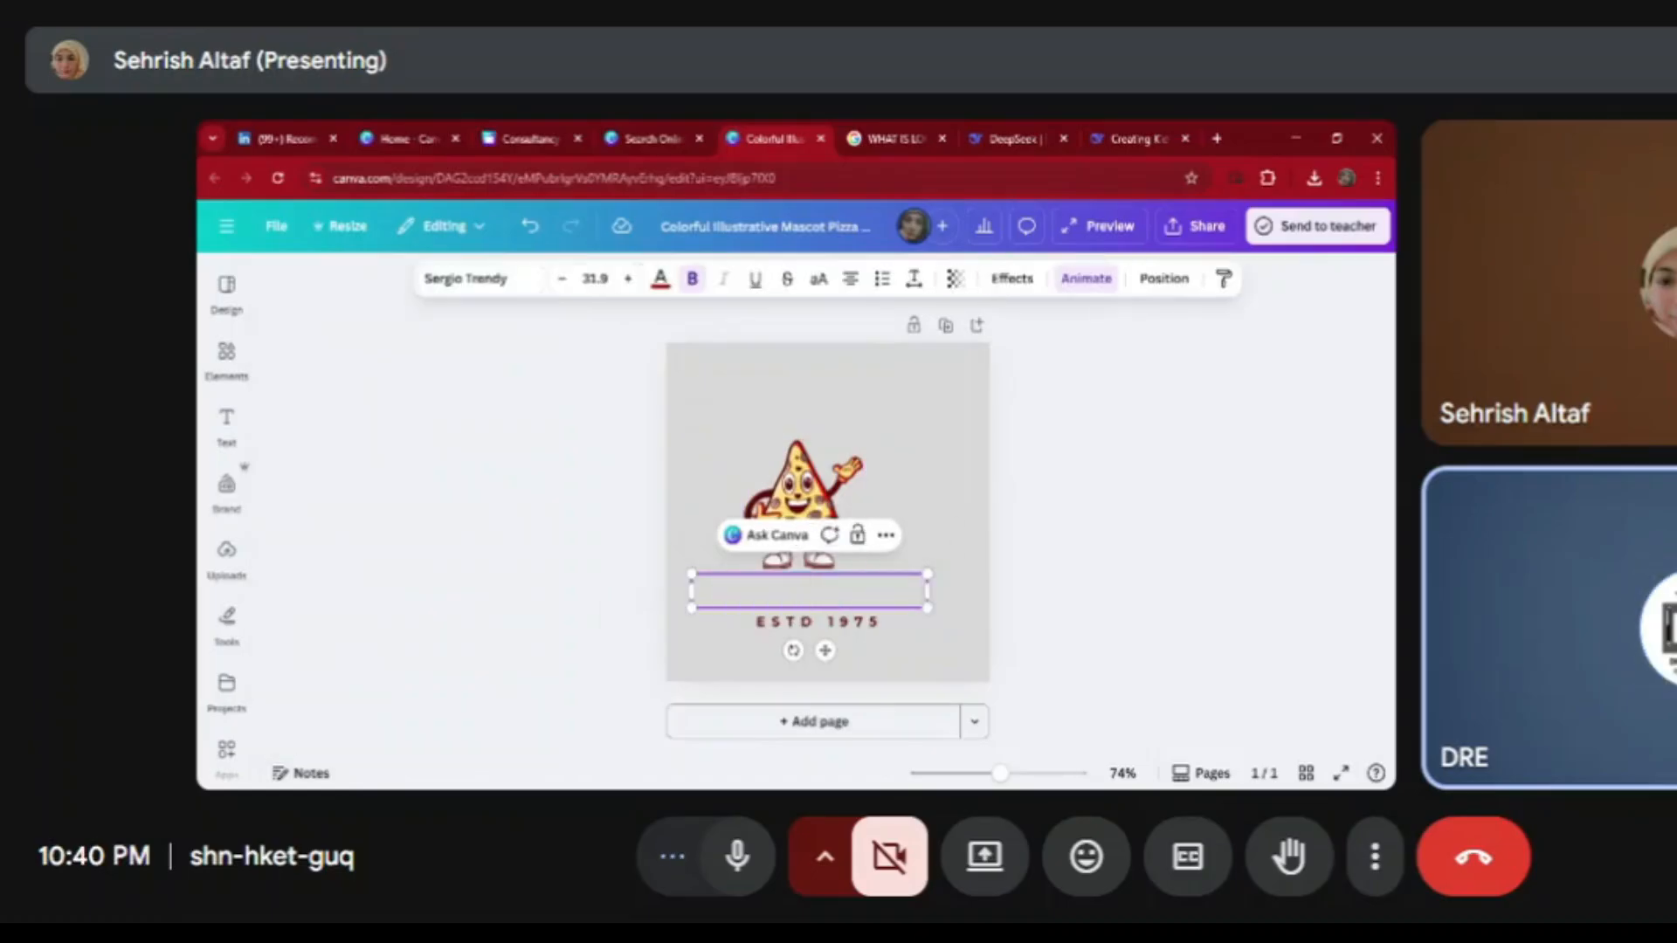
{"action": "type", "text": "On"}
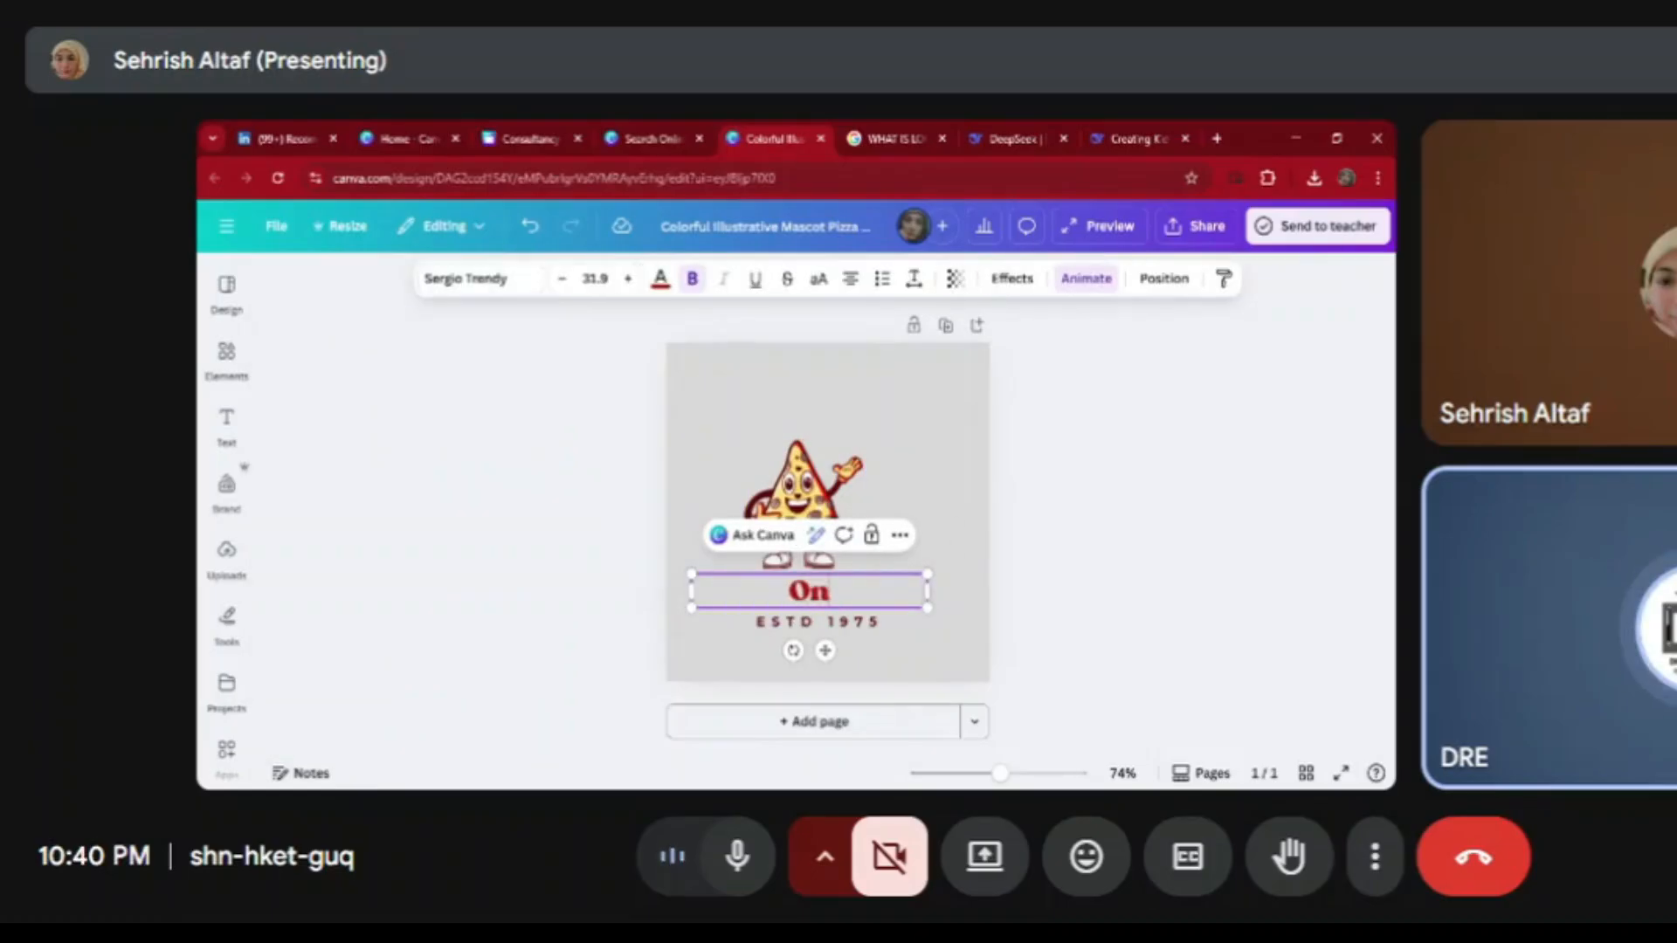
{"action": "type", "text": "line p"}
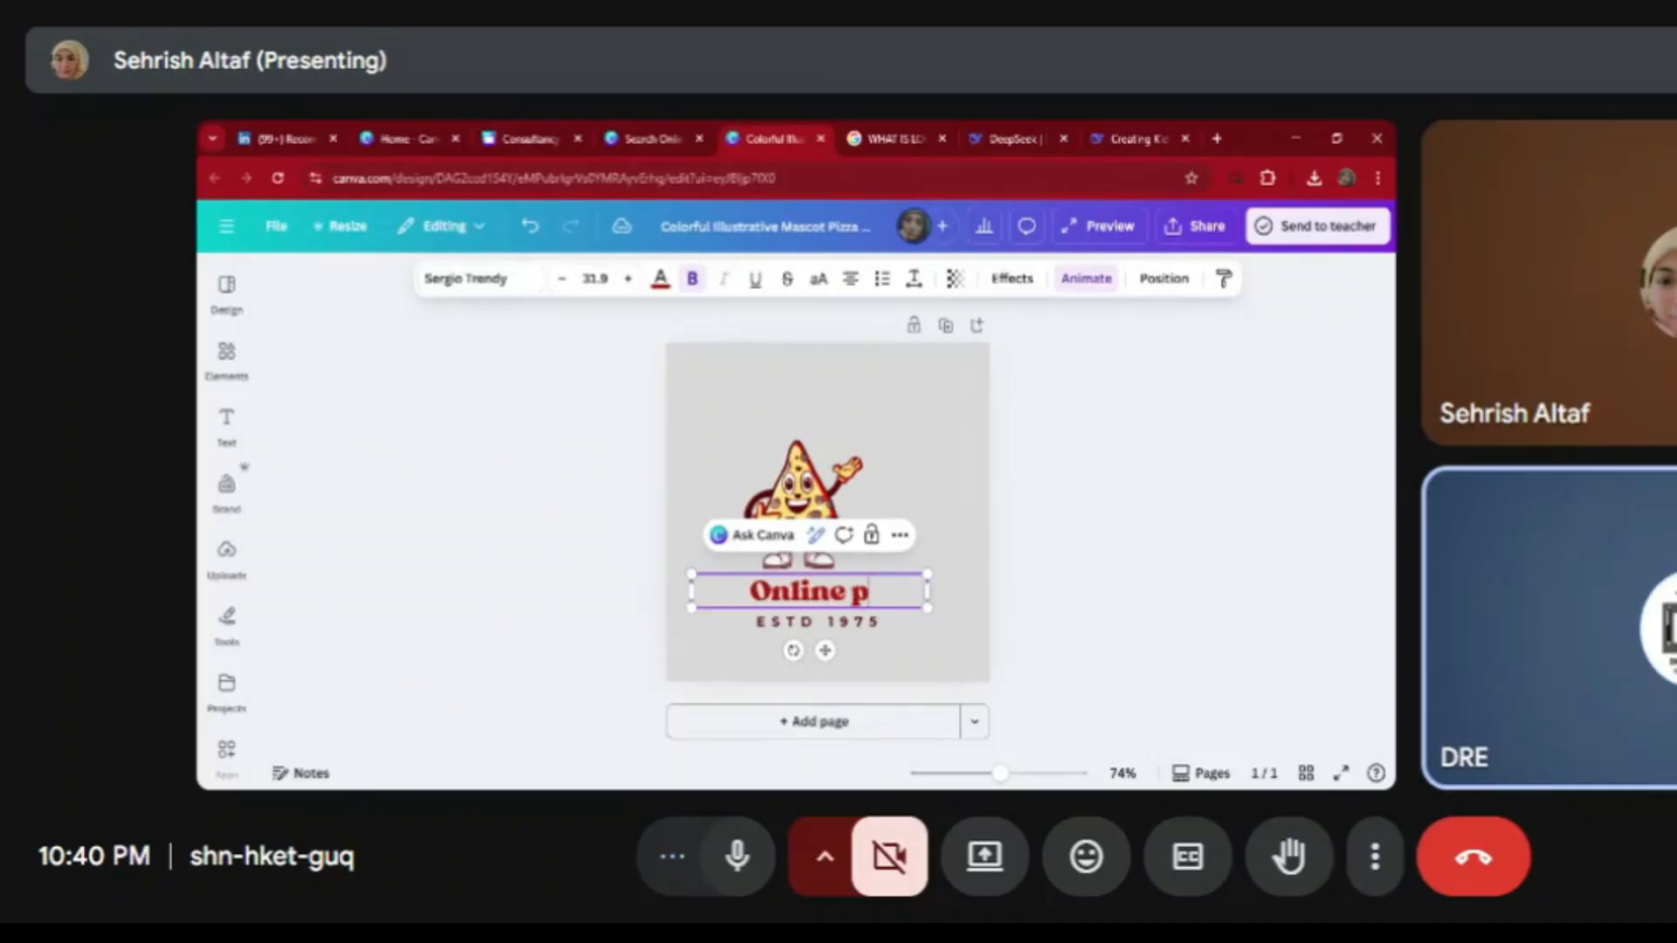
{"action": "type", "text": "izza"}
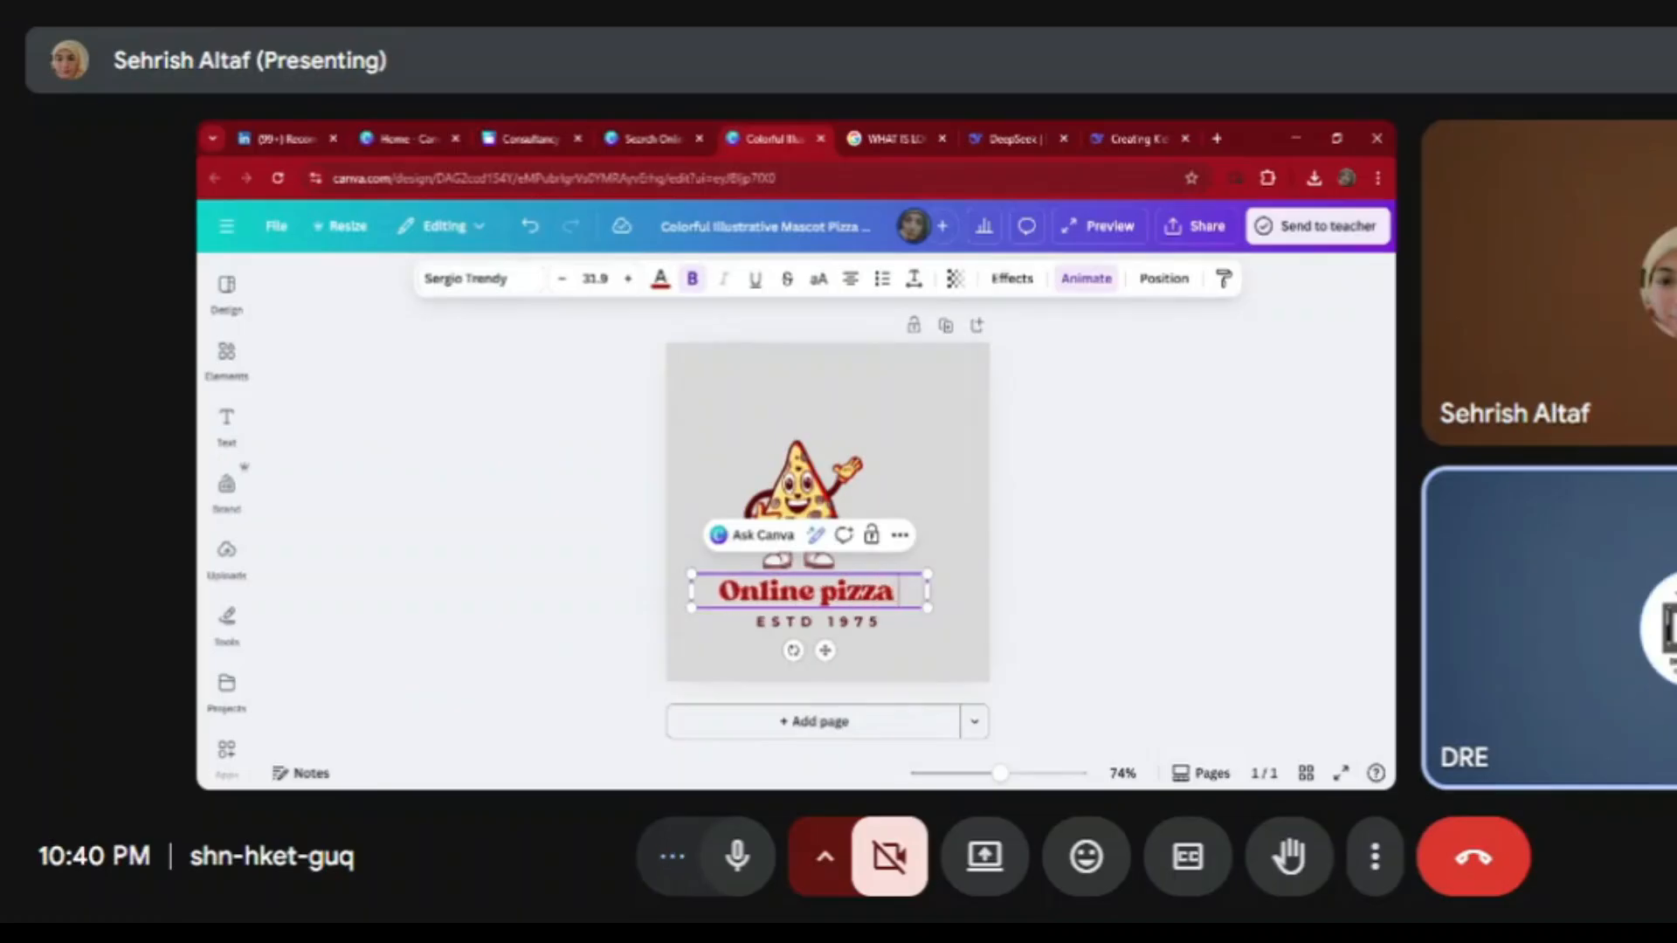
Extend and capitalise the text beneath the mascot so that it reads "Online Pizza Bar"
{"action": "type", "text": " ha"}
{"action": "key", "text": "BackSpace"}
{"action": "key", "text": "BackSpace"}
{"action": "type", "text": "Bar"}
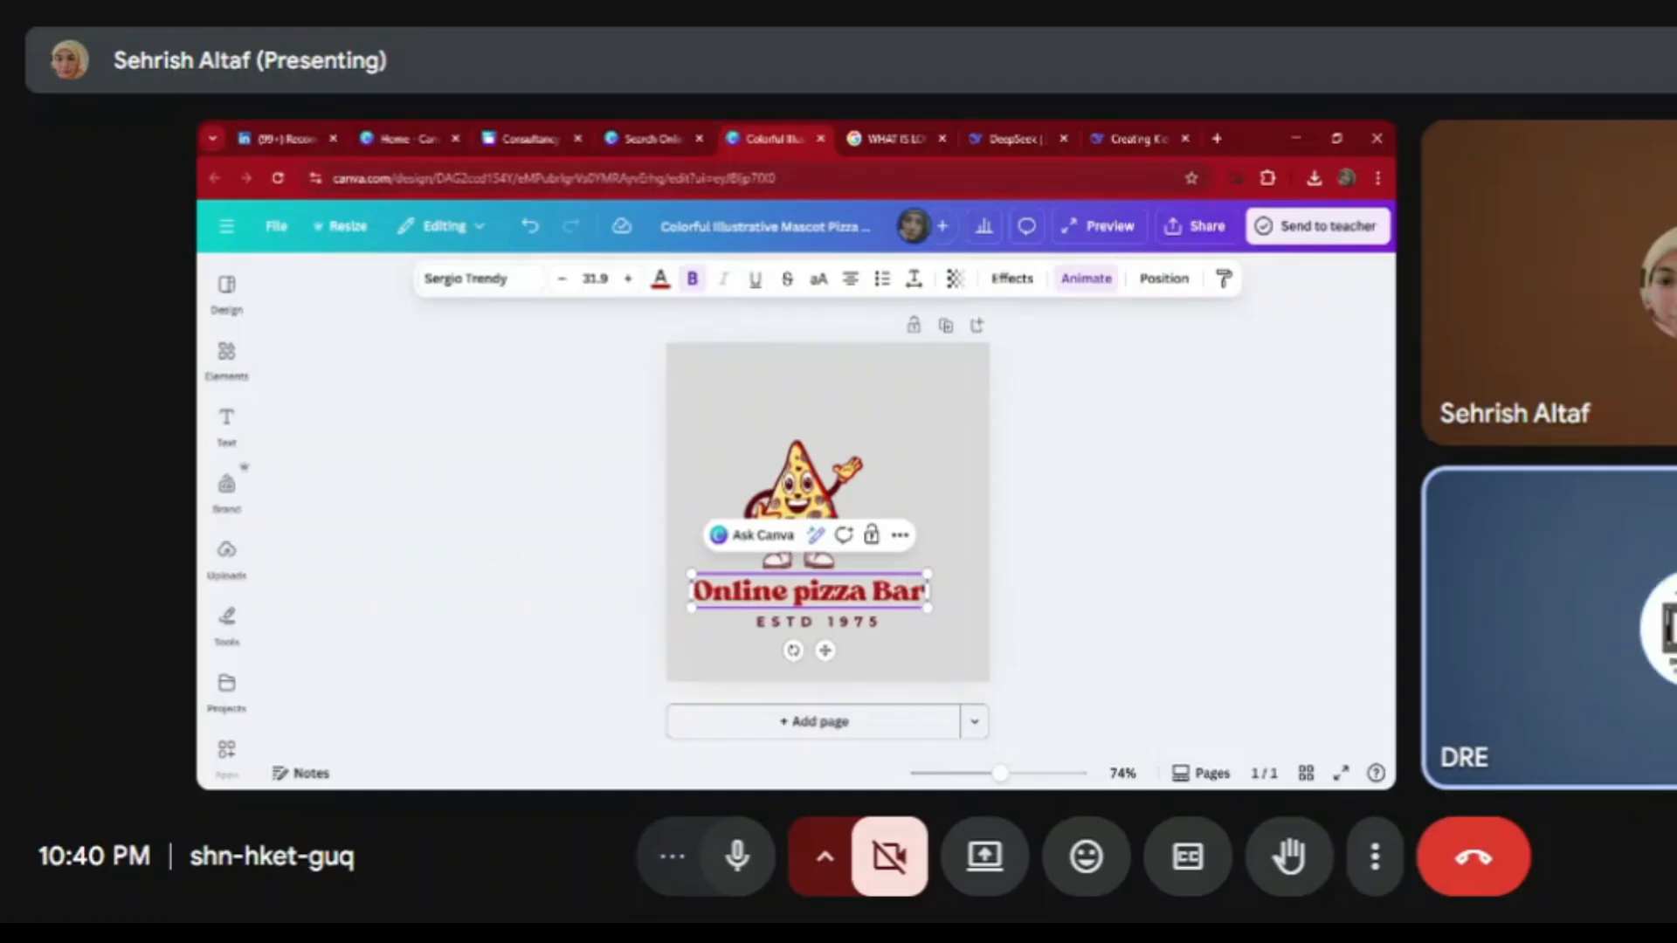
{"action": "key", "text": "BackSpace"}
{"action": "type", "text": "p"}
{"action": "key", "text": "BackSpace"}
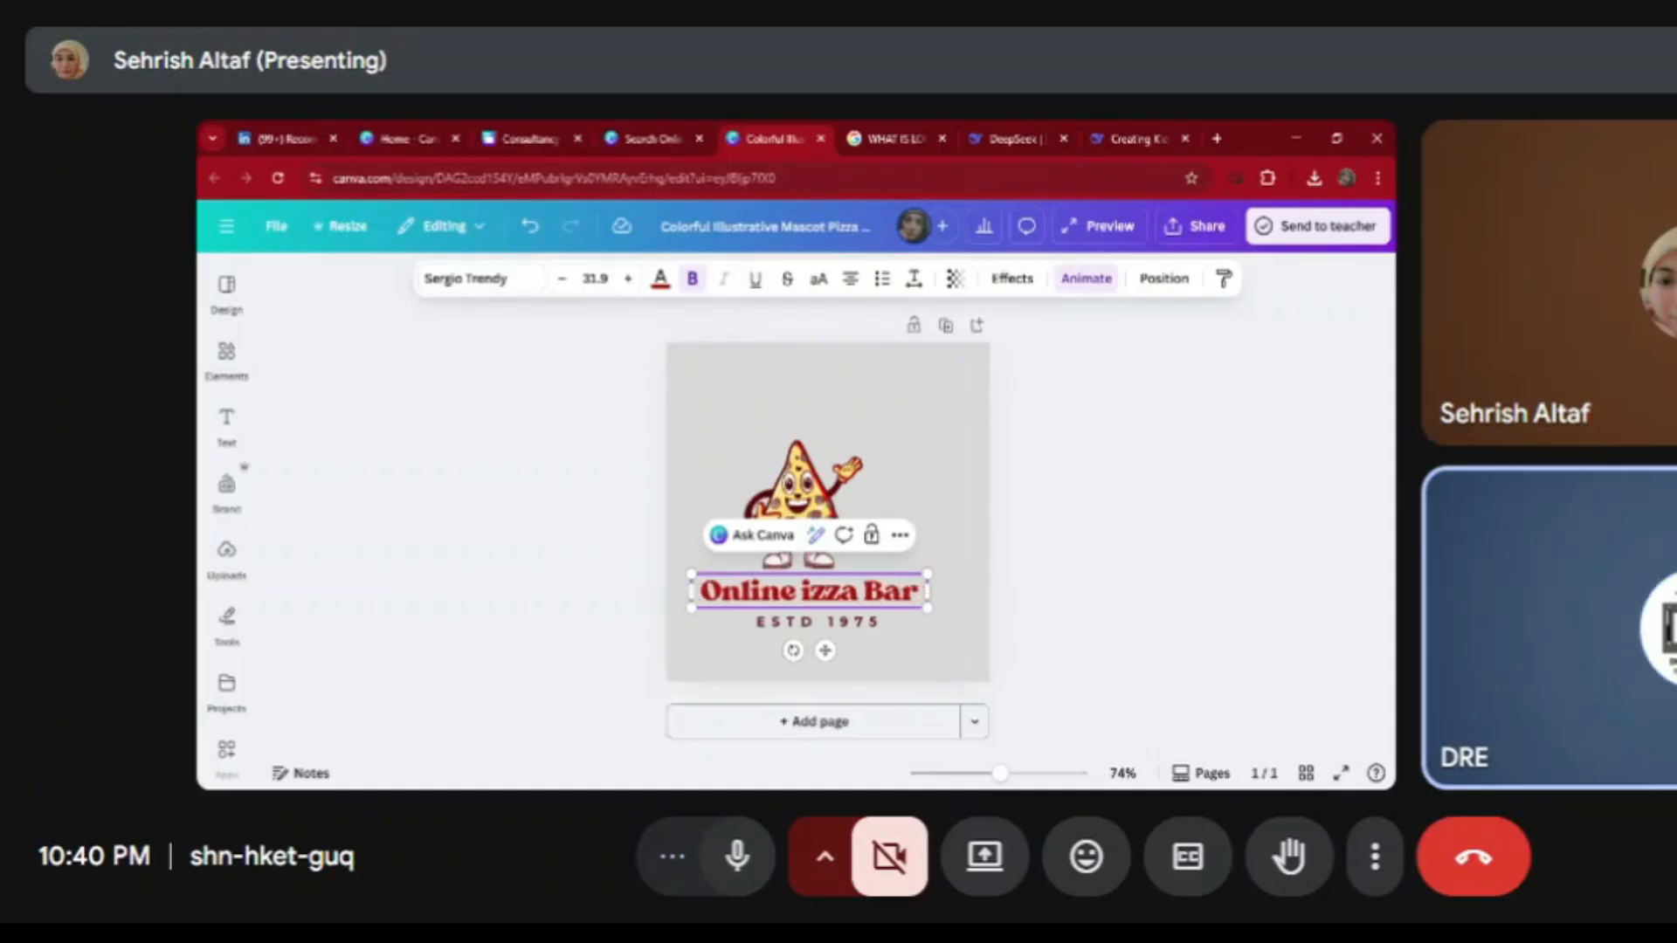
{"action": "type", "text": "P"}
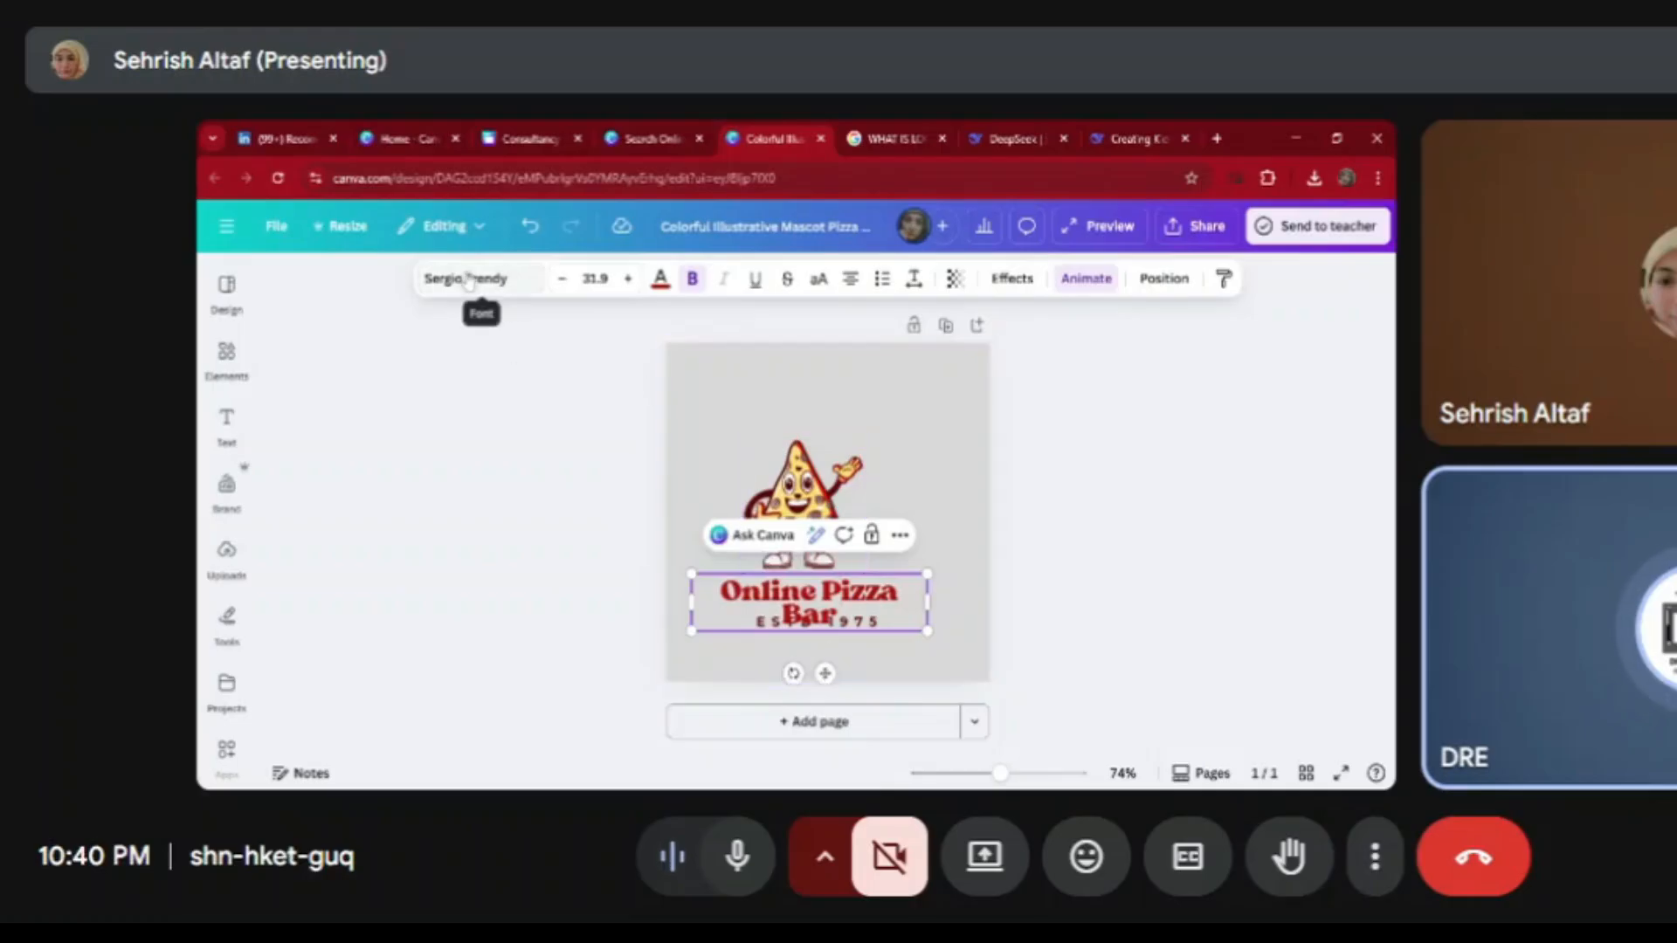
Move the Online Pizza Bar text above the mascot and try the Klemer Display, Armies Display and AA Sameer Zikran fonts on it
{"action": "left_click_drag", "start_coordinate": [824, 674], "coordinate": [821, 442]}
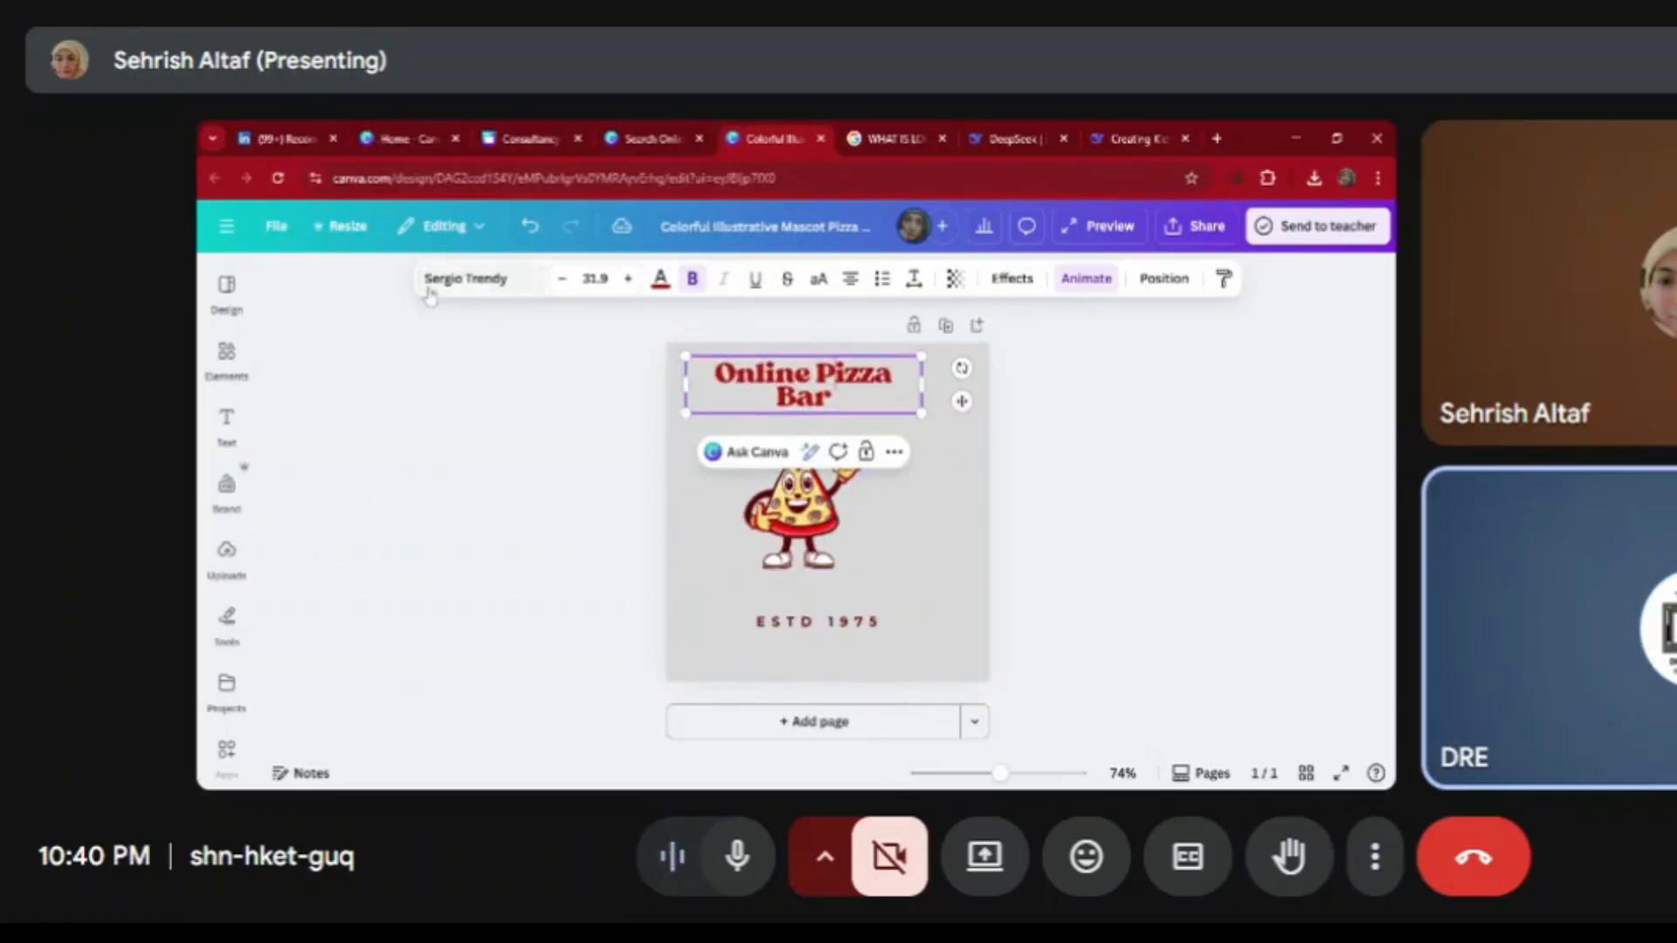
{"action": "left_click", "coordinate": [478, 295]}
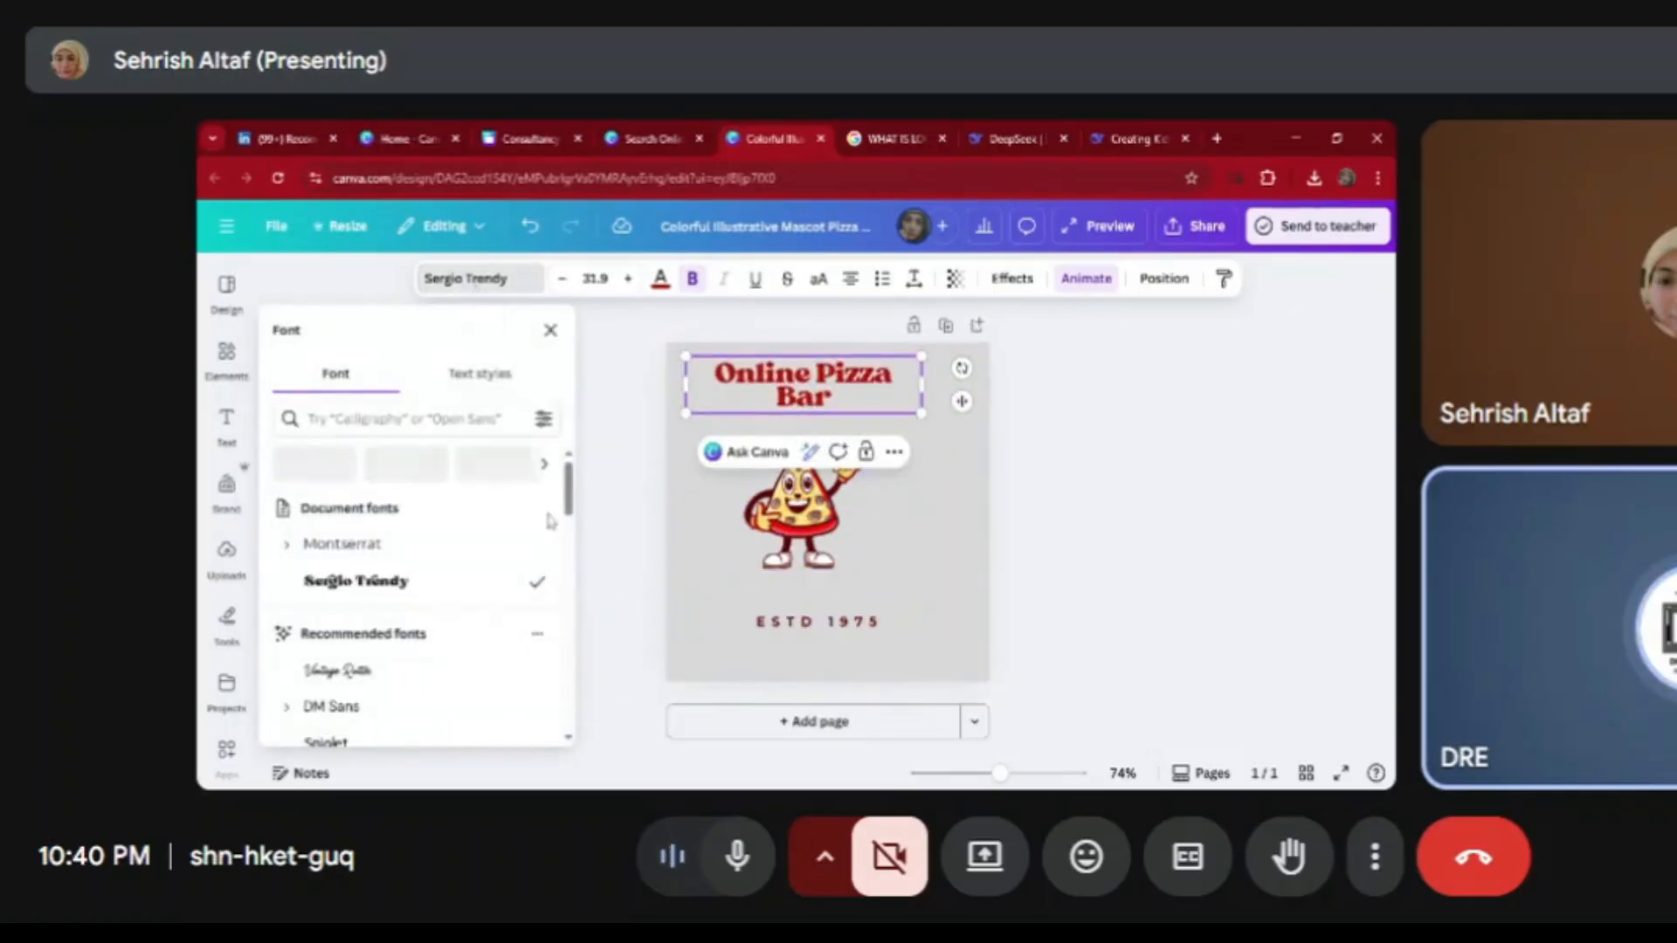
{"action": "scroll", "coordinate": [570, 535], "scroll_direction": "down", "scroll_amount": 2}
{"action": "scroll", "coordinate": [570, 534], "scroll_direction": "down", "scroll_amount": 5}
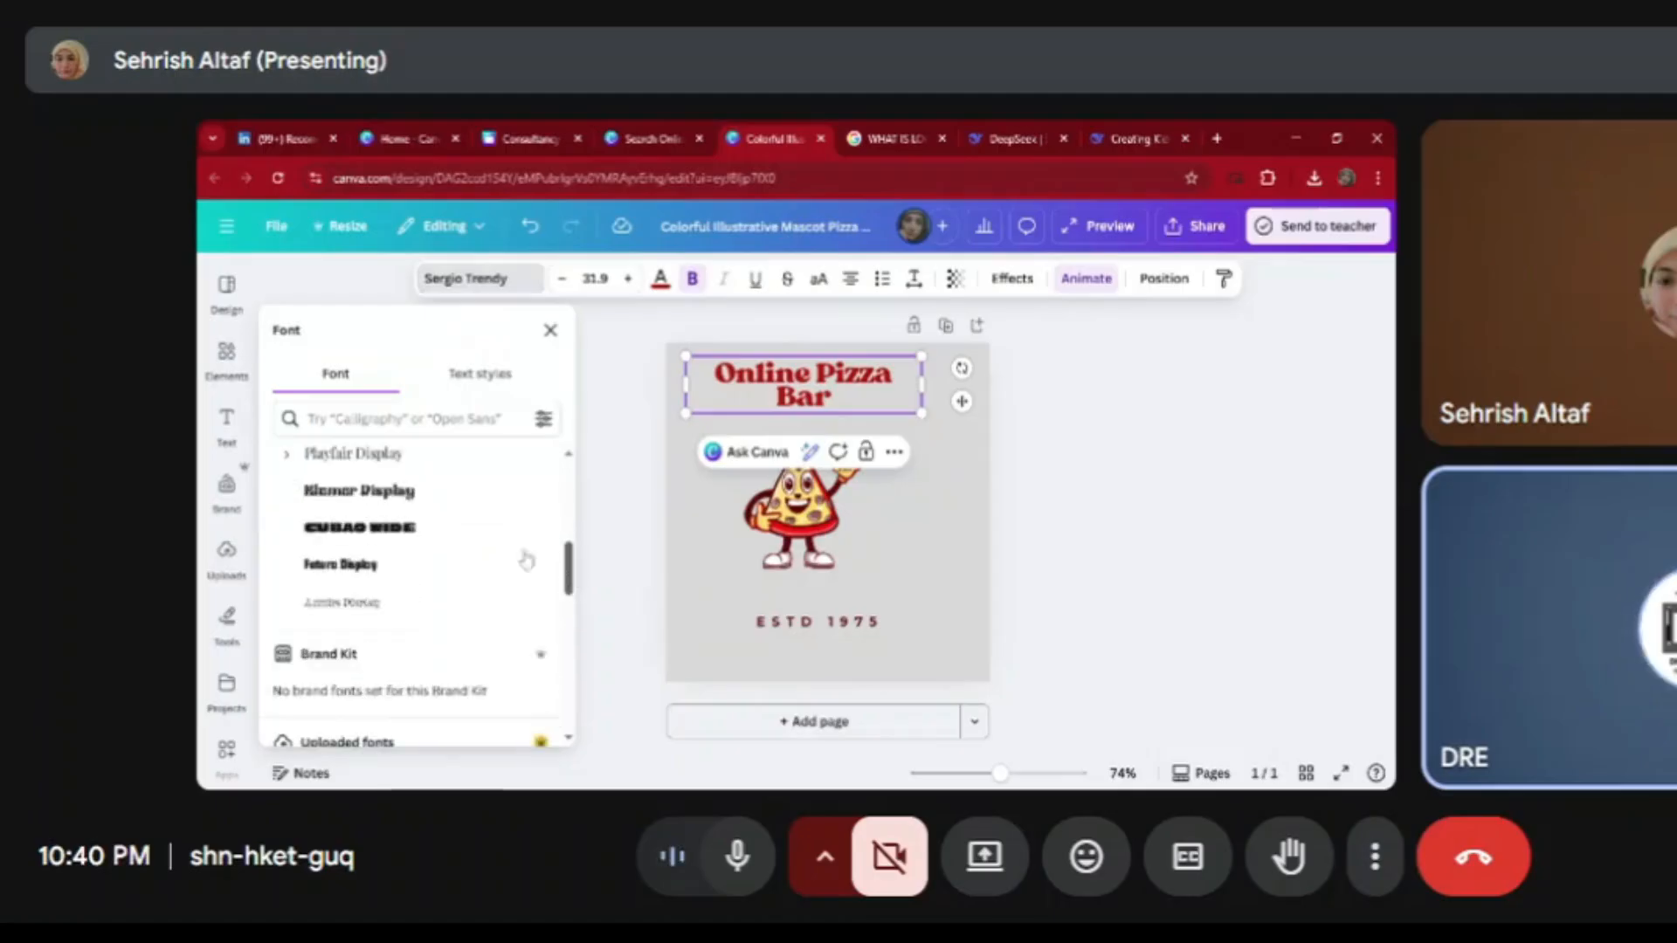
{"action": "left_click", "coordinate": [454, 492]}
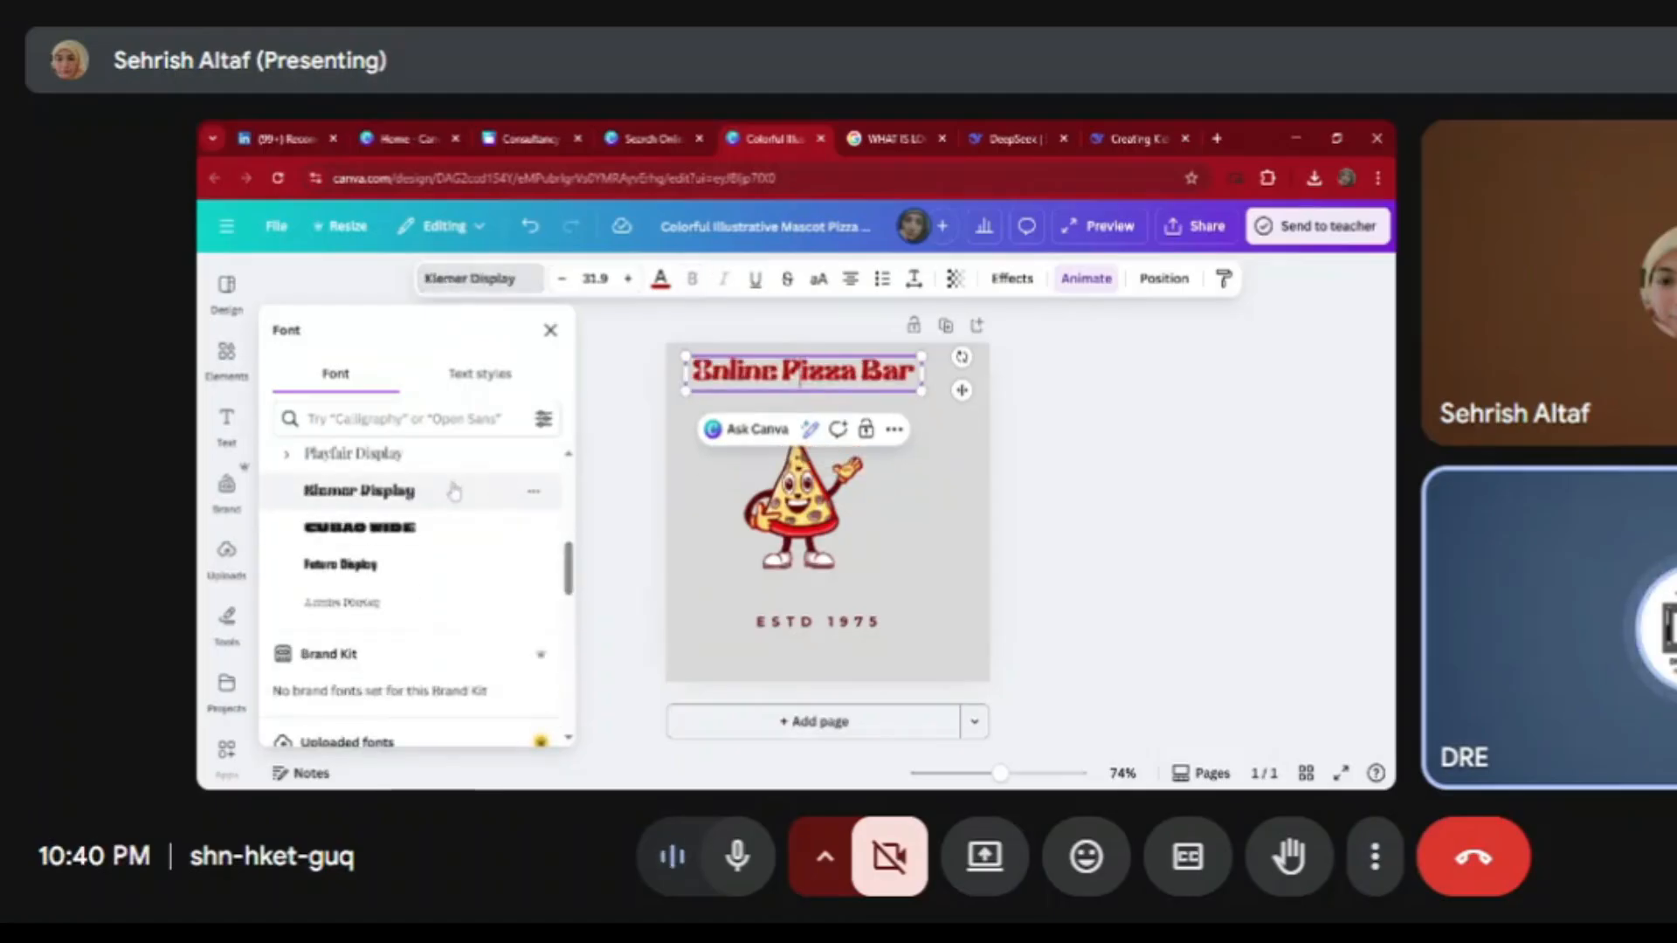
{"action": "left_click", "coordinate": [452, 581]}
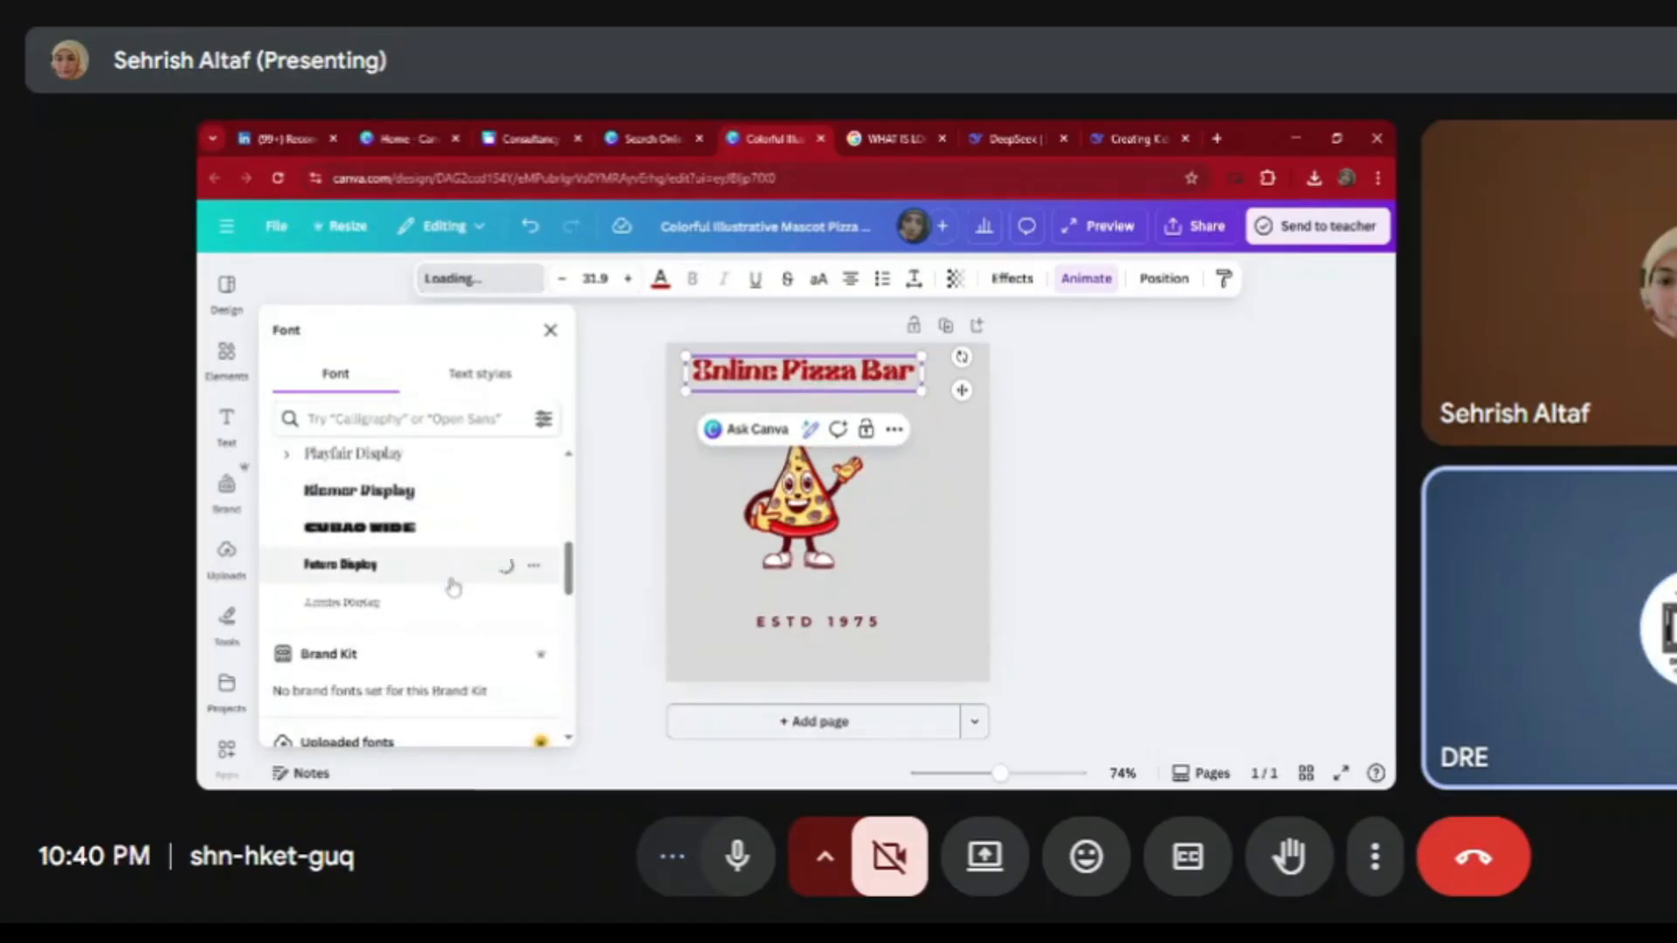
{"action": "left_click", "coordinate": [452, 605]}
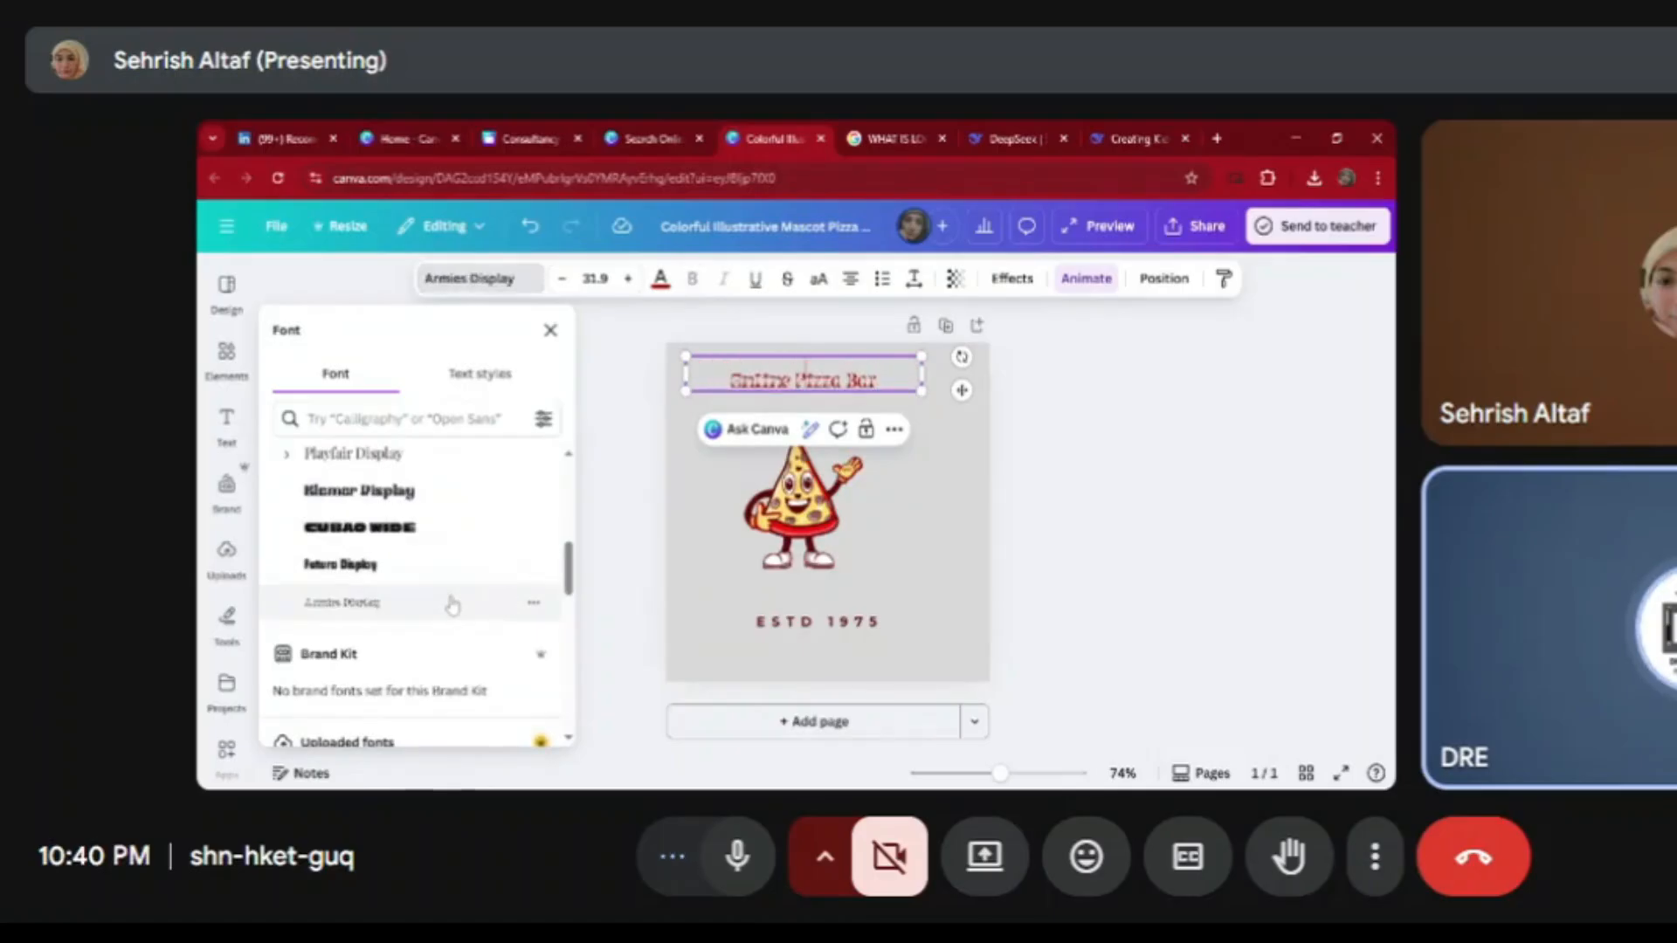
{"action": "scroll", "coordinate": [568, 583], "scroll_direction": "down", "scroll_amount": 3}
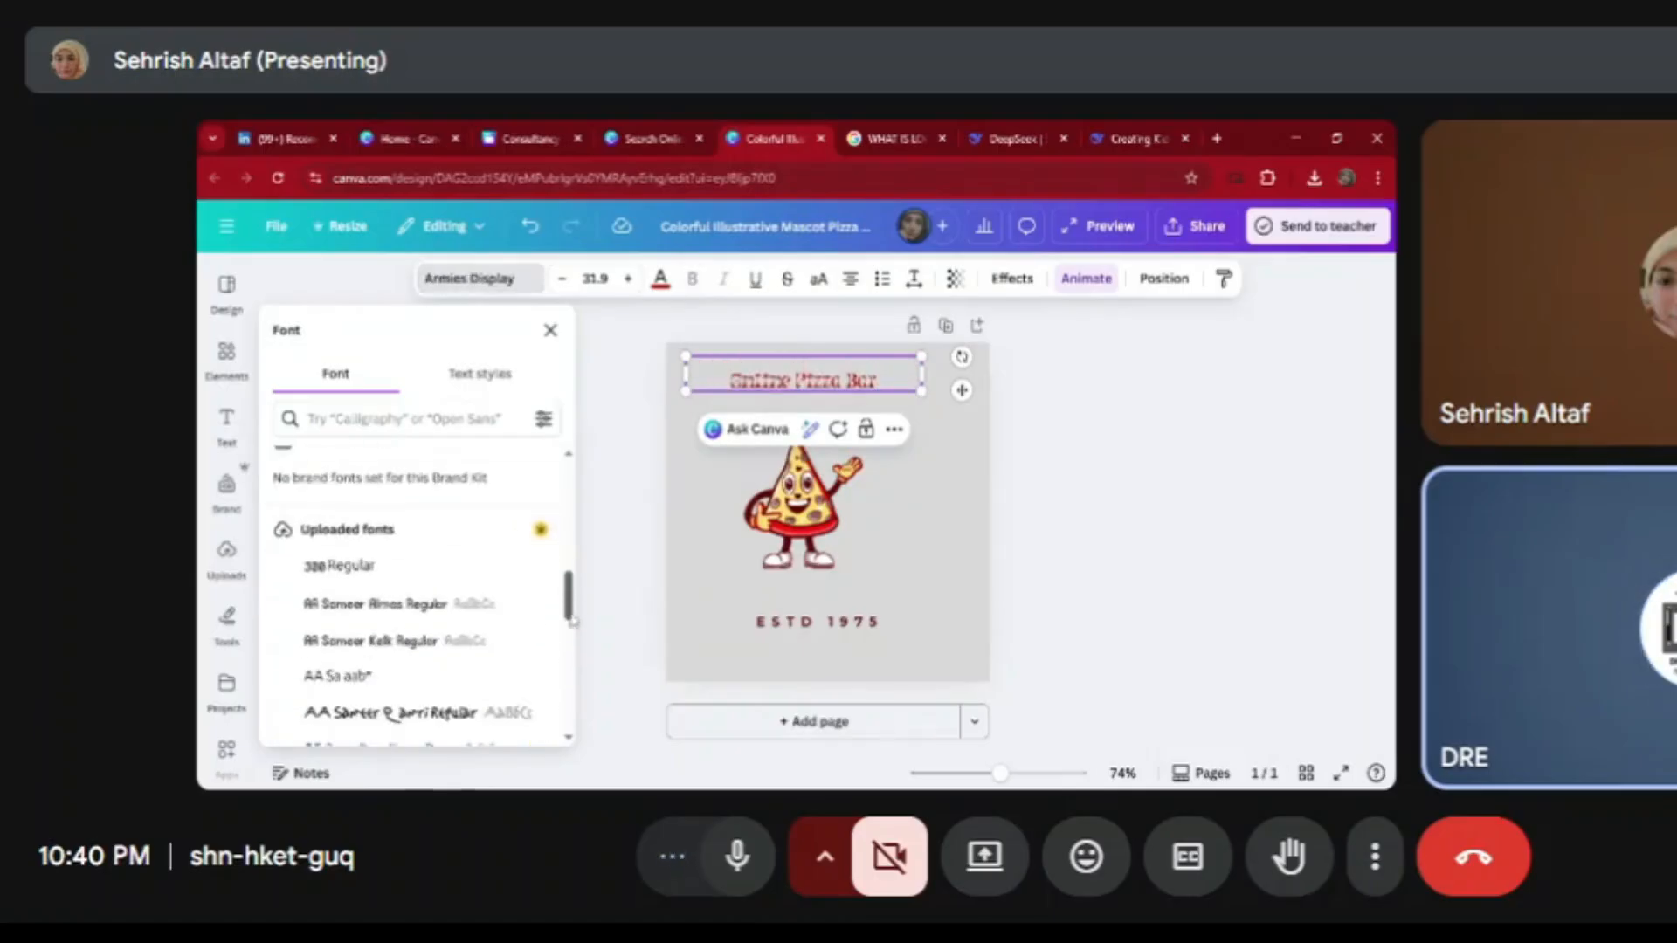
{"action": "left_click", "coordinate": [477, 612]}
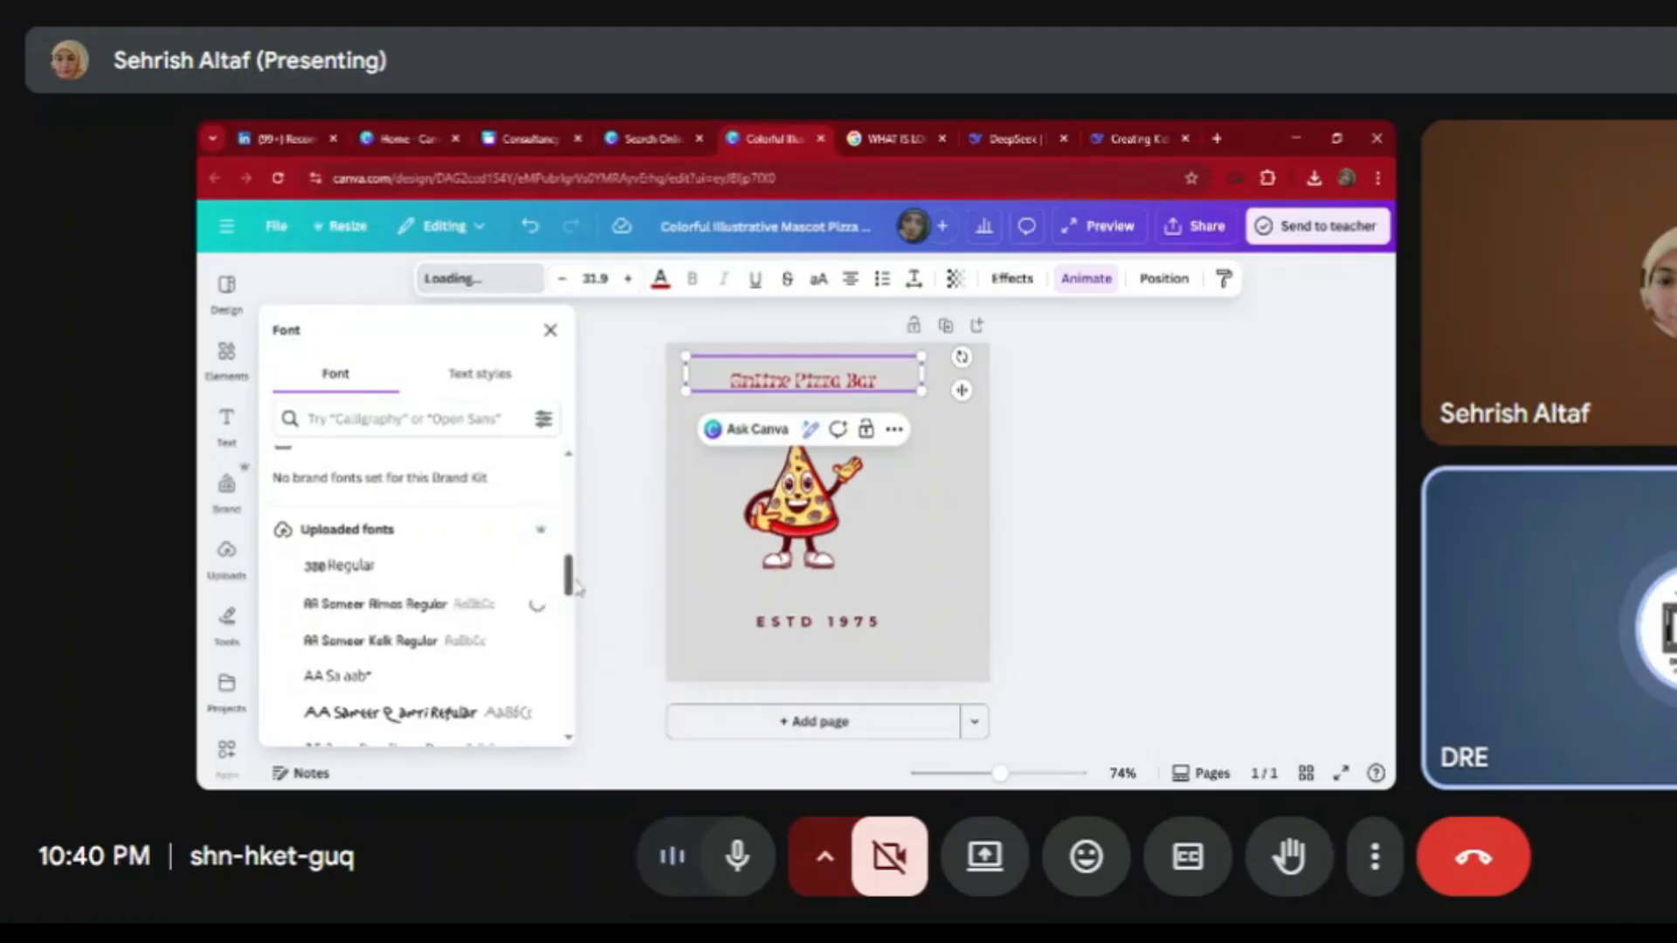
{"action": "scroll", "coordinate": [467, 594], "scroll_direction": "down", "scroll_amount": 3}
{"action": "left_click", "coordinate": [461, 572]}
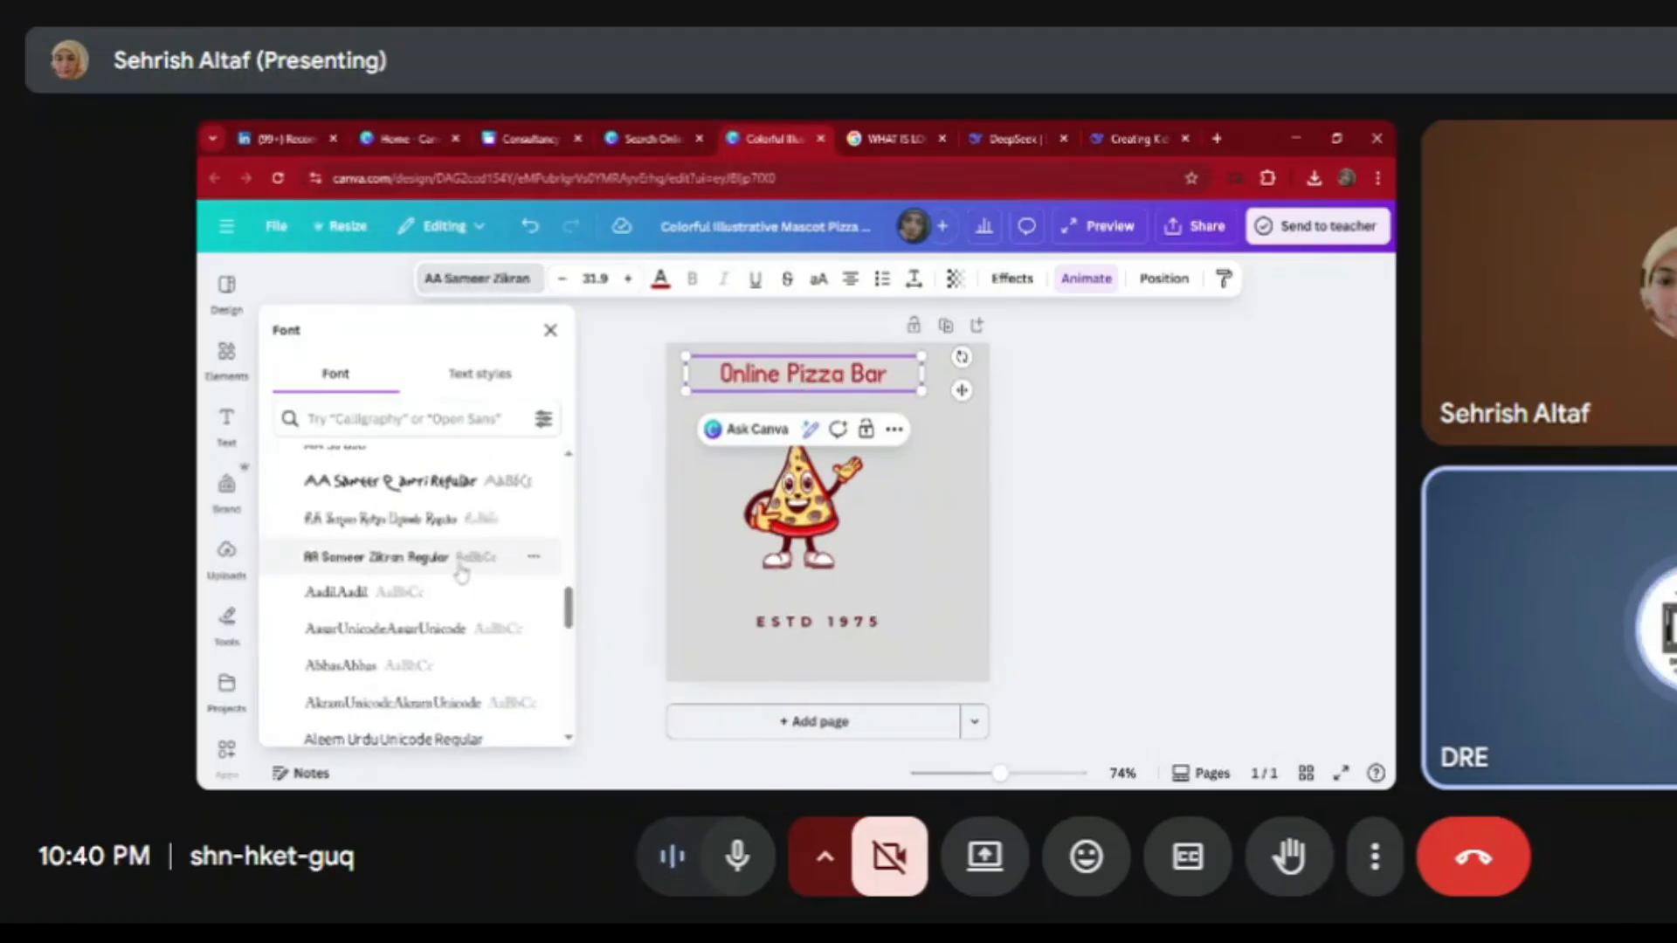
Filter the fonts to the Display category and set the Online Pizza Bar text to Futura Display
{"action": "left_click_drag", "start_coordinate": [570, 620], "coordinate": [578, 478]}
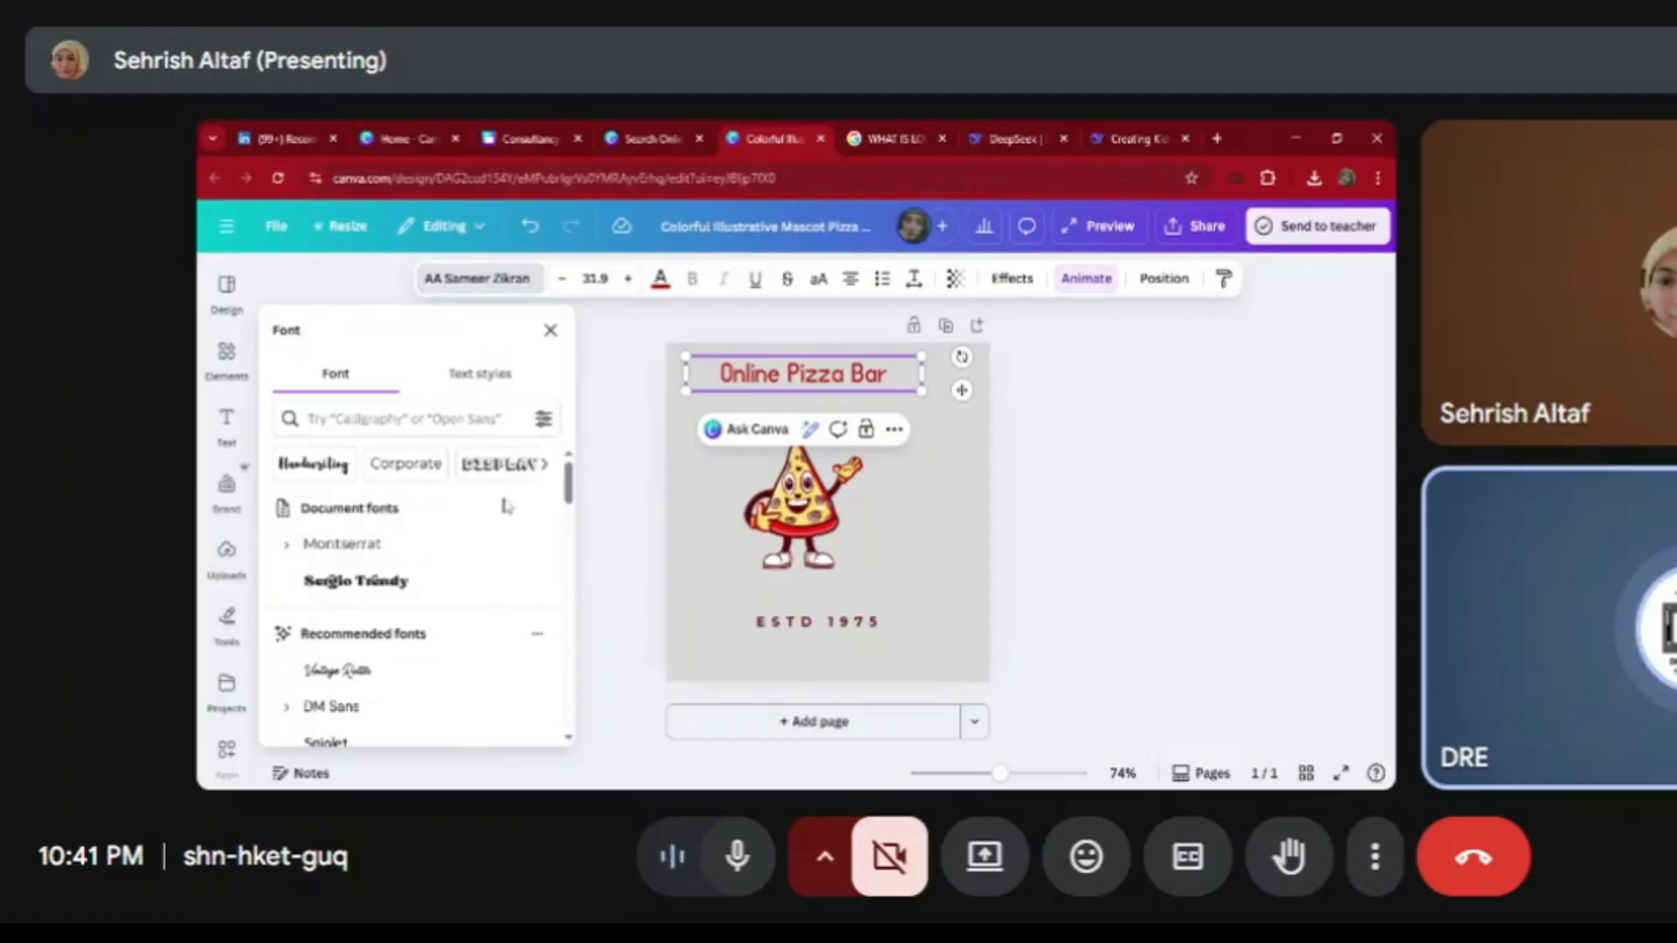
{"action": "left_click", "coordinate": [504, 466]}
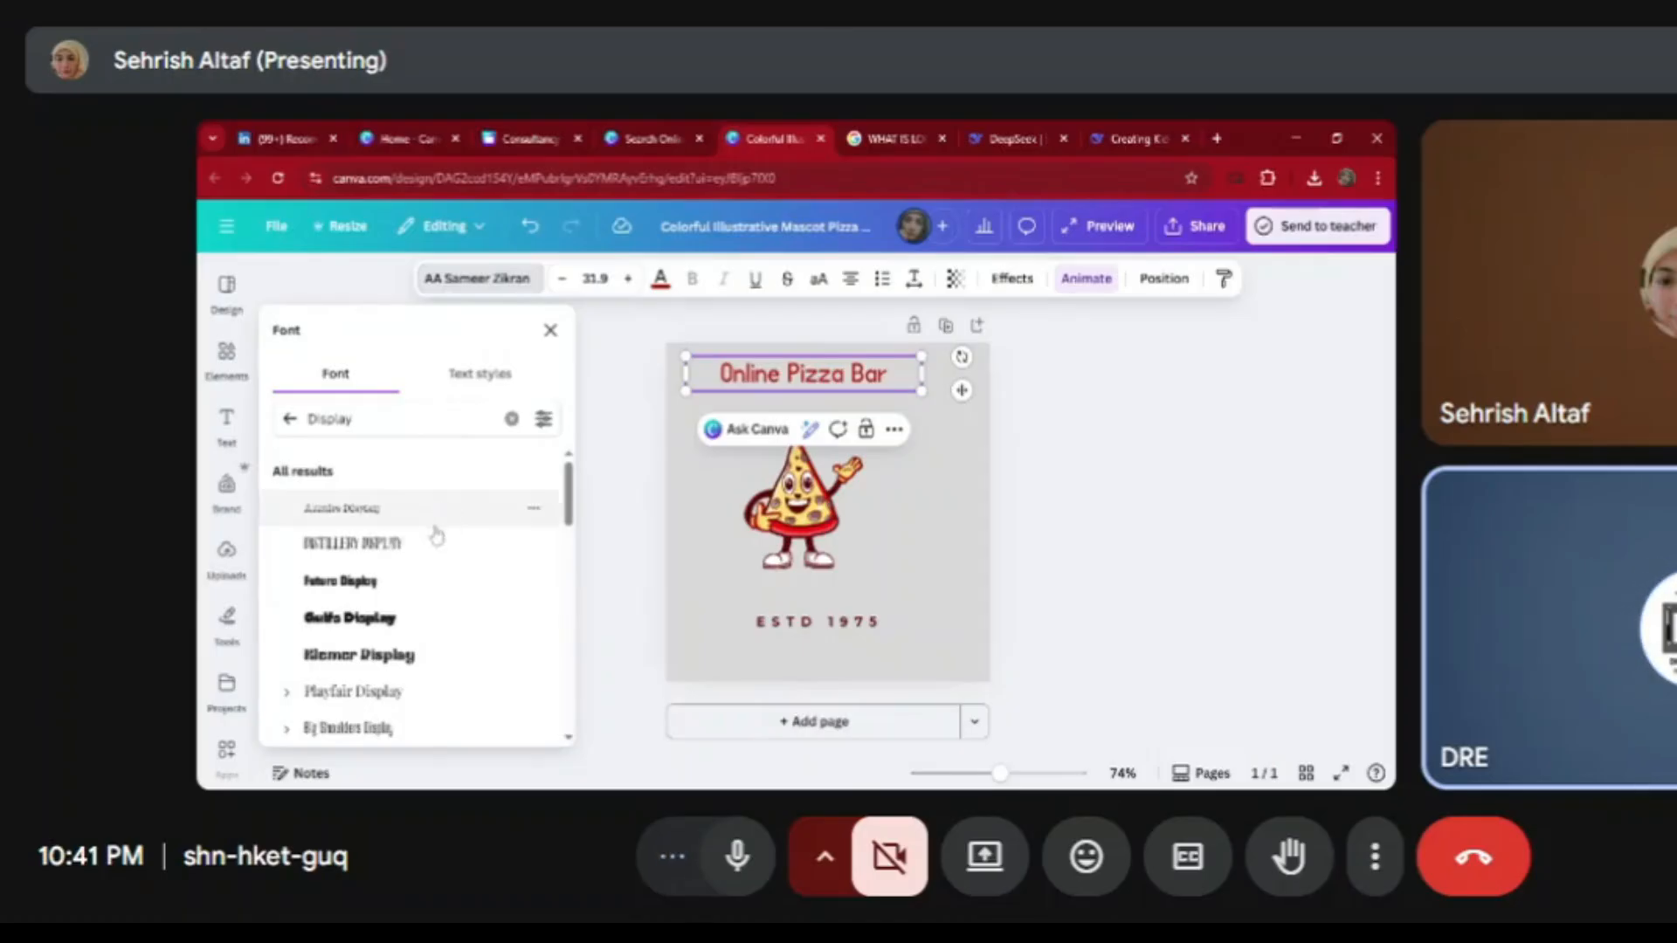
{"action": "left_click", "coordinate": [429, 594]}
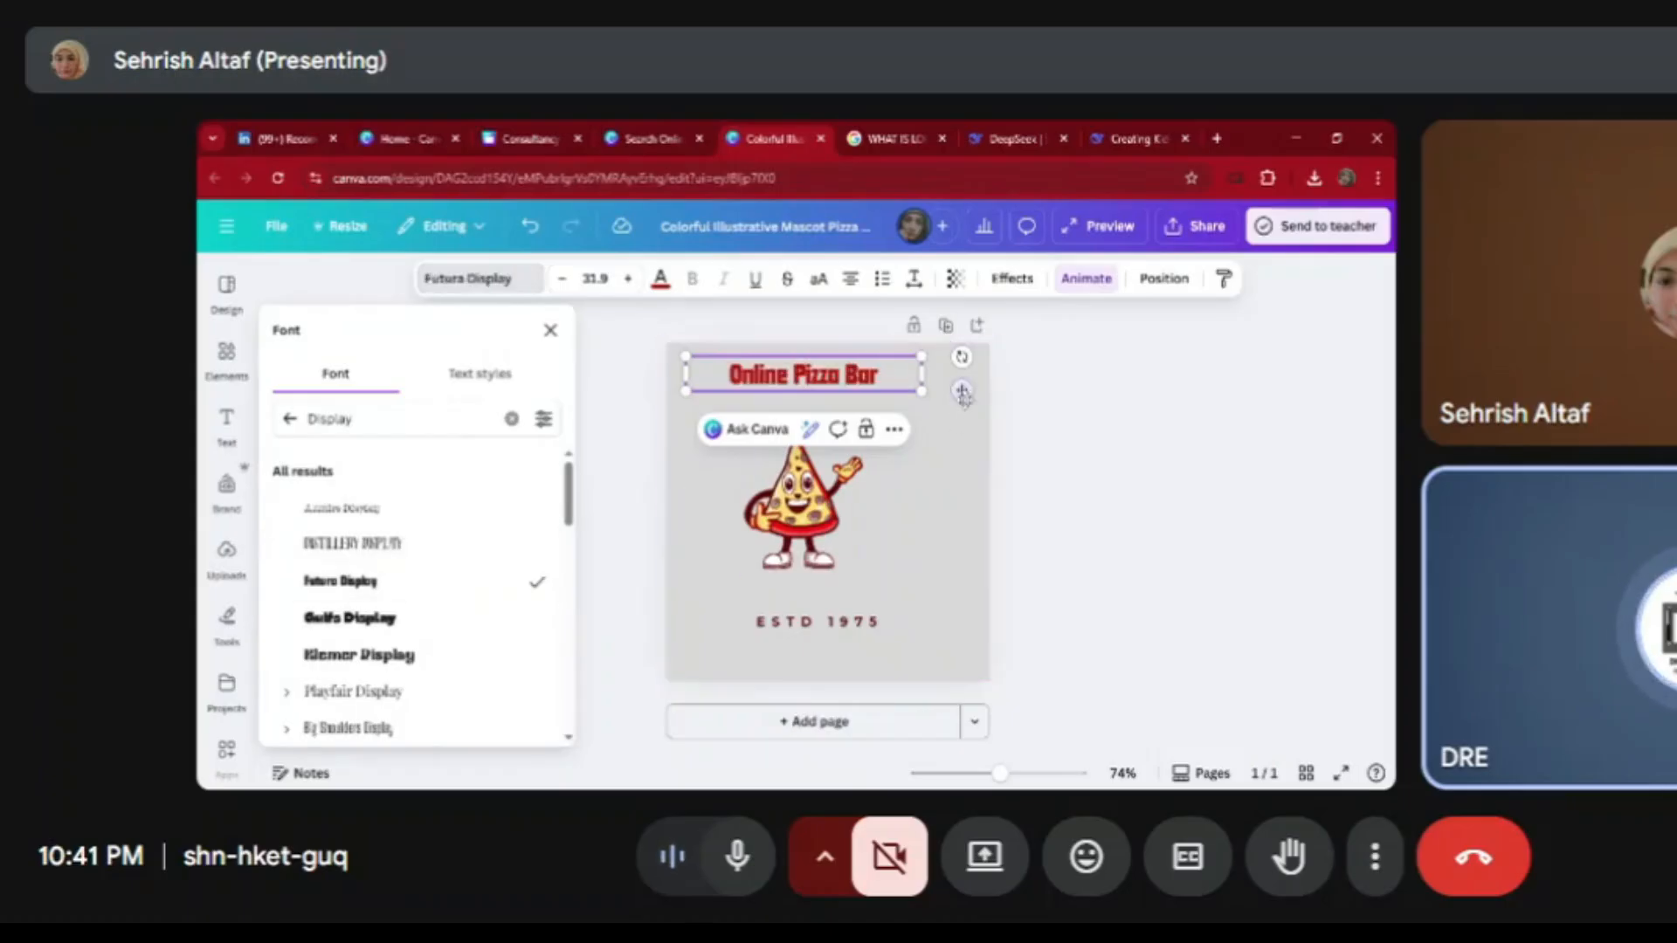
Move the Online Pizza Bar text back beneath the mascot and set its font size to 32.9
{"action": "left_click_drag", "start_coordinate": [962, 390], "coordinate": [964, 604]}
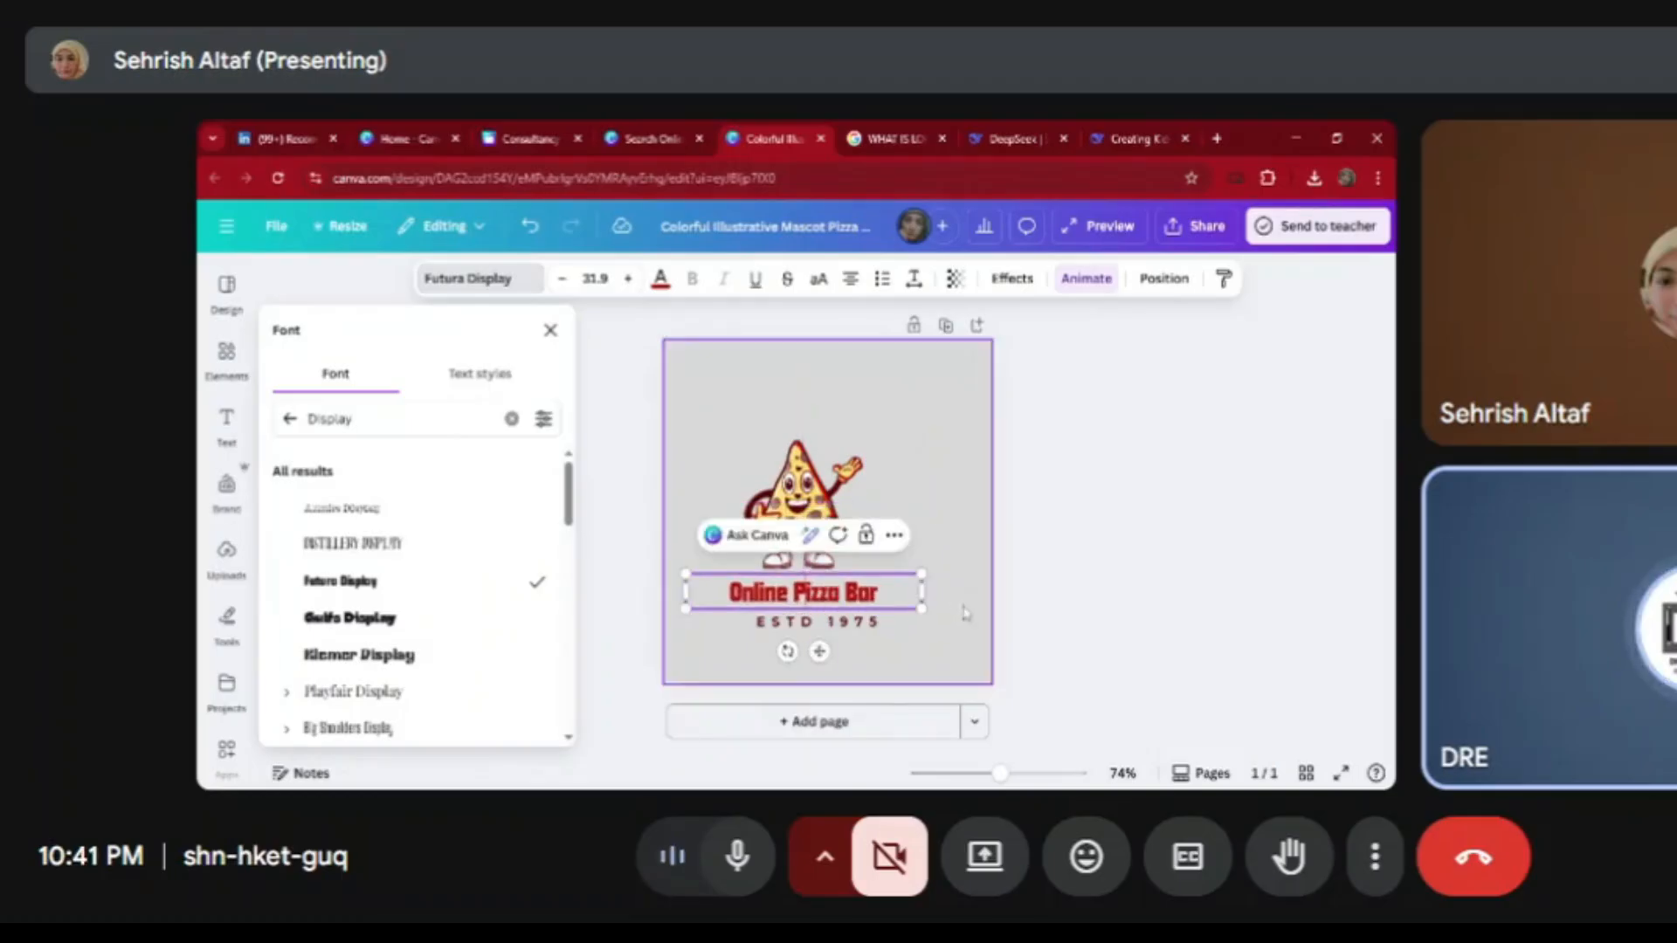
{"action": "left_click", "coordinate": [629, 279]}
{"action": "left_click", "coordinate": [630, 280]}
{"action": "left_click", "coordinate": [630, 279]}
{"action": "left_click", "coordinate": [562, 280]}
{"action": "left_click", "coordinate": [562, 281]}
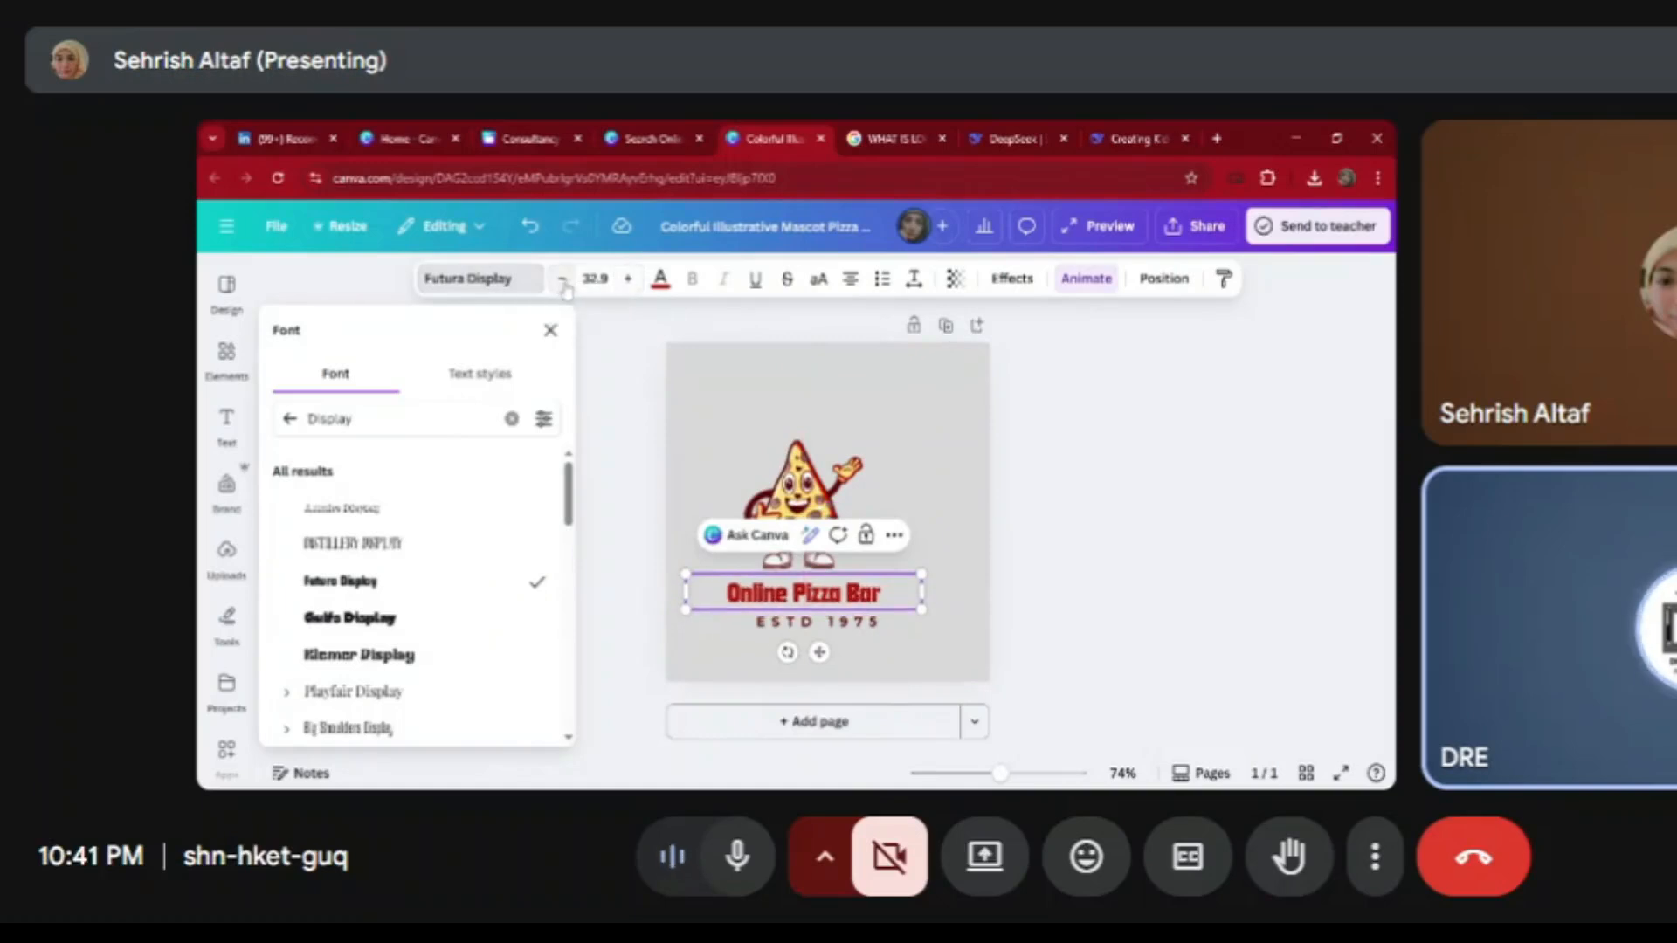
Try vivid red, light grey, dark red and yellow as the colour of the Online Pizza Bar text
{"action": "left_click", "coordinate": [665, 283]}
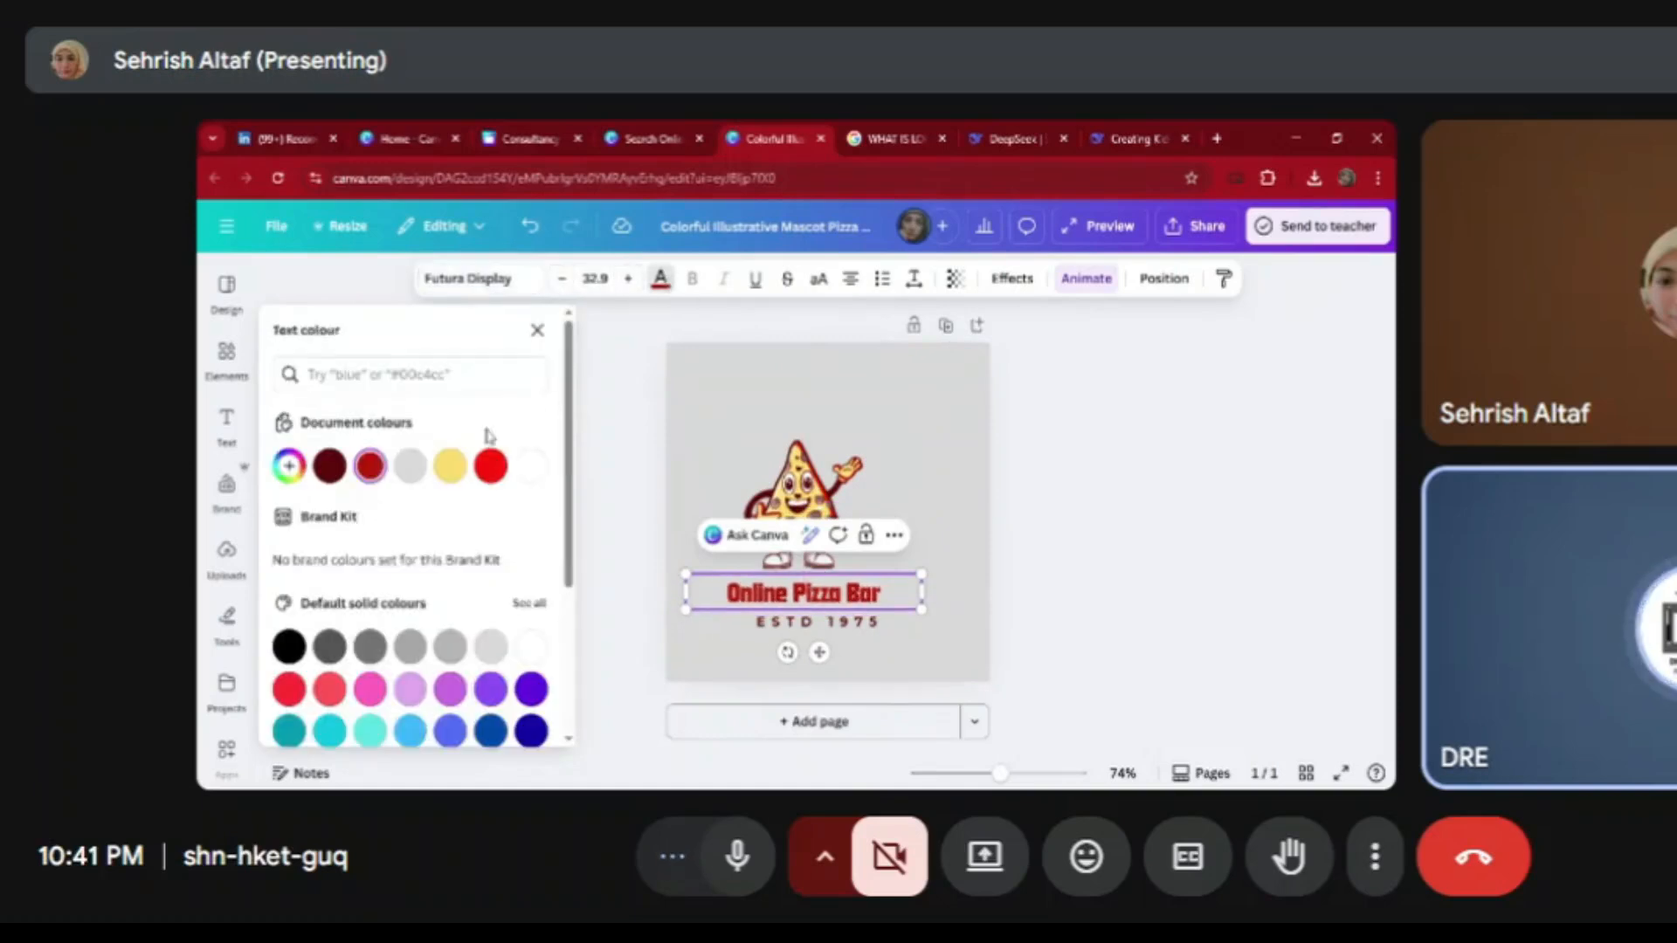
{"action": "left_click", "coordinate": [490, 466]}
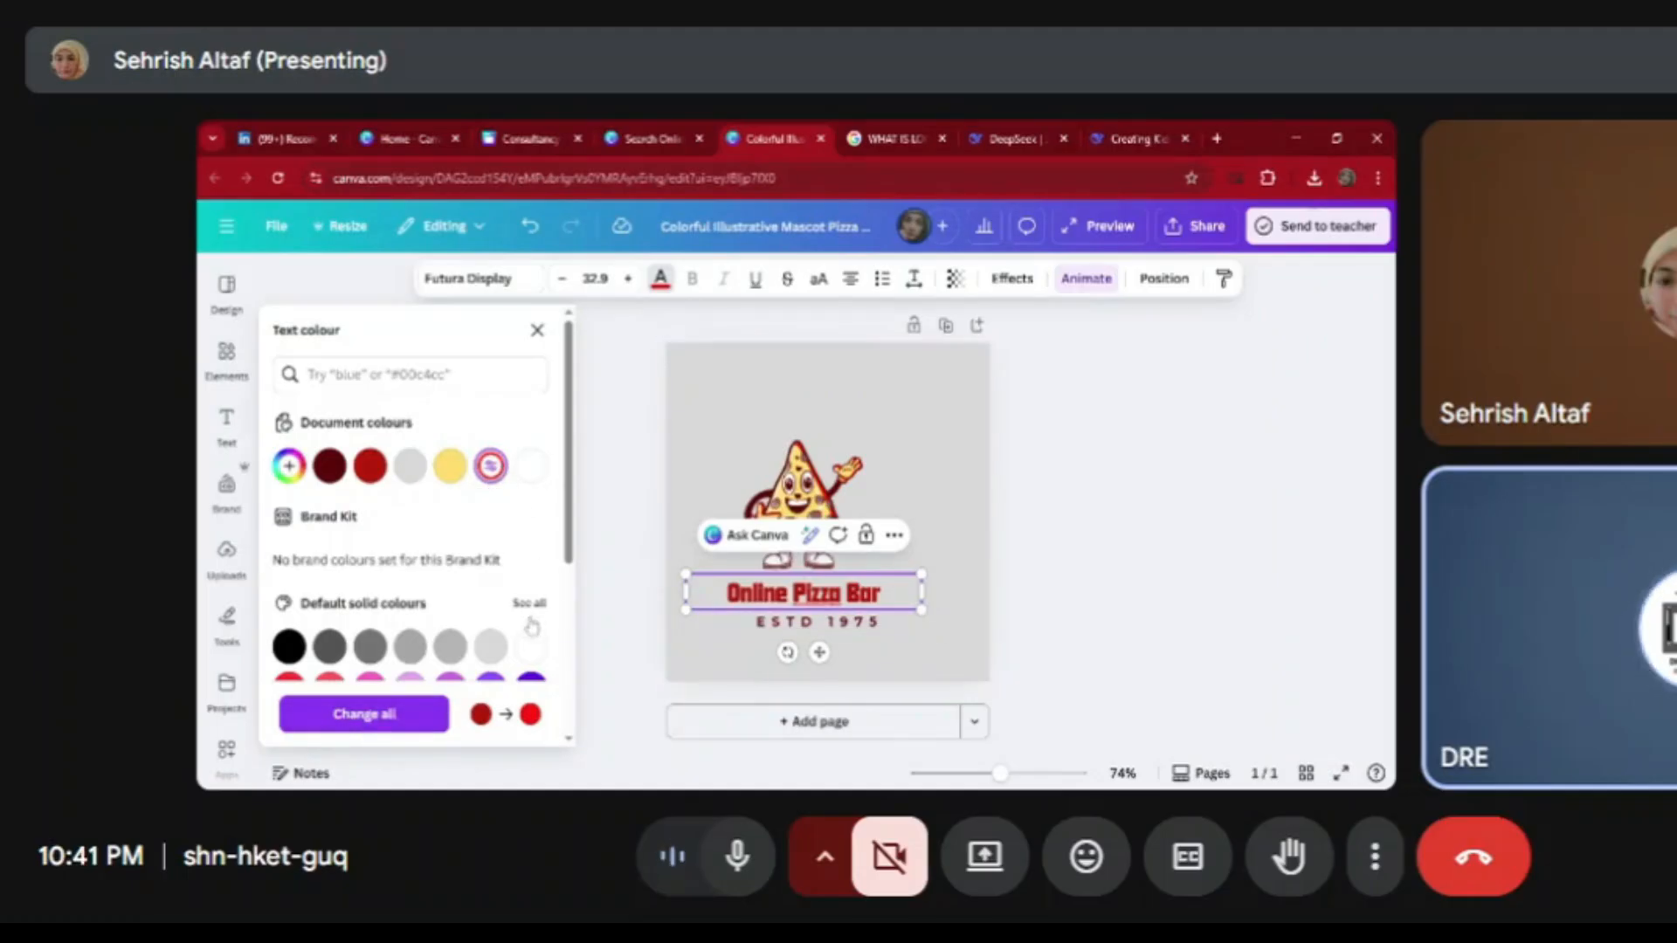
{"action": "left_click", "coordinate": [492, 646]}
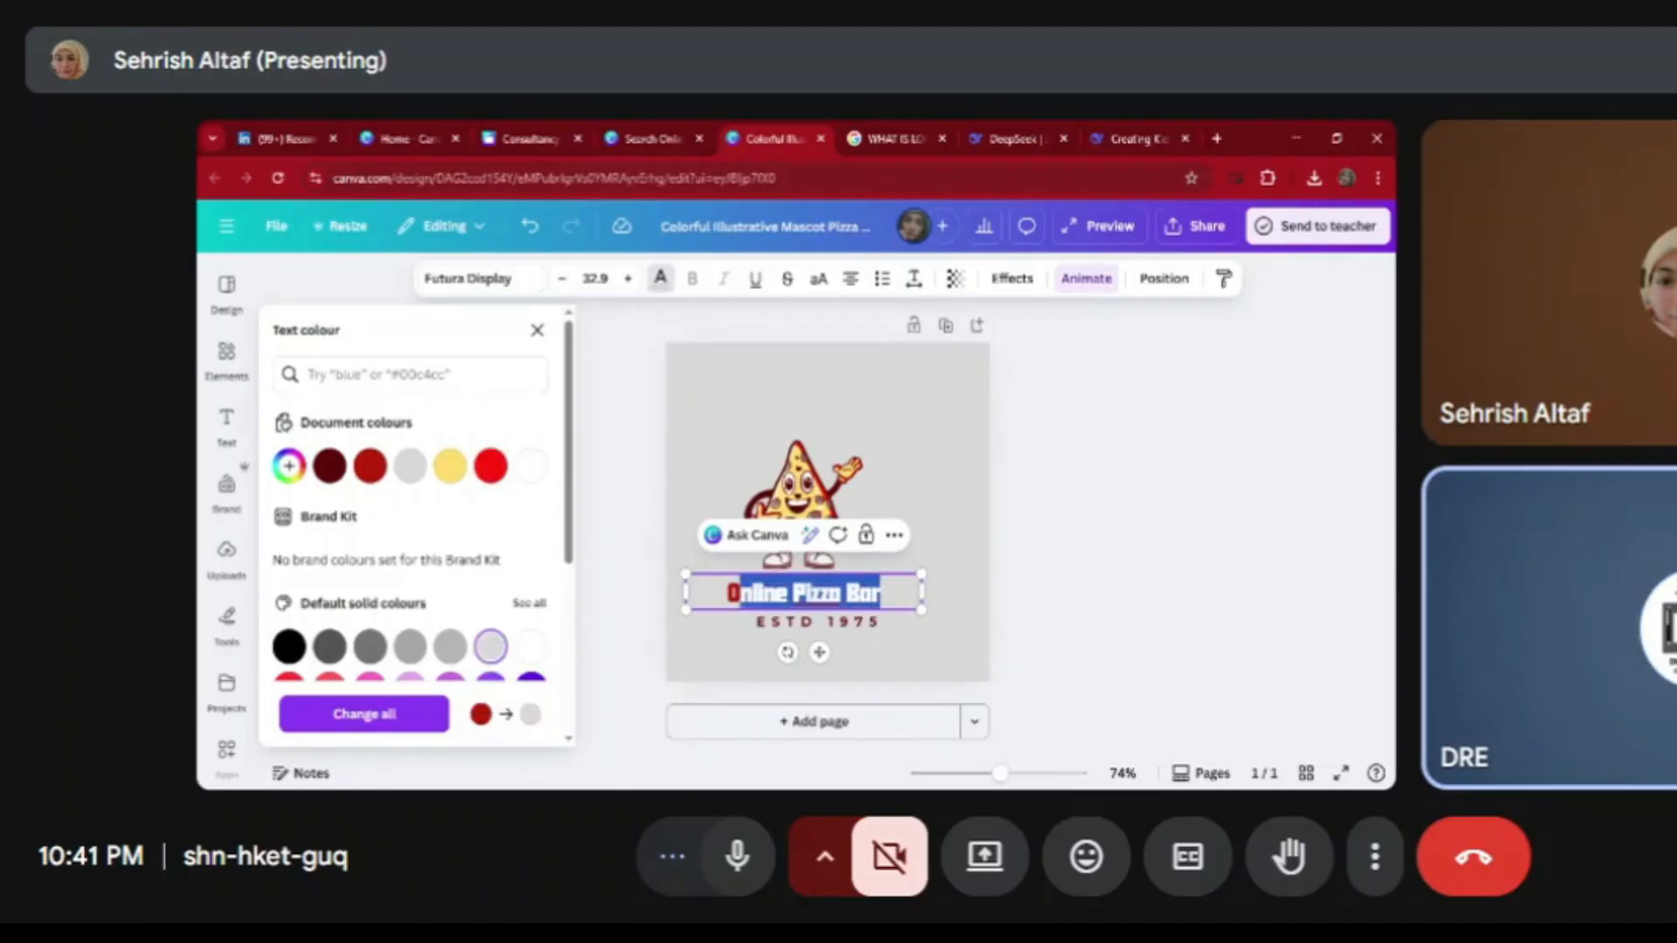
{"action": "left_click", "coordinate": [371, 466]}
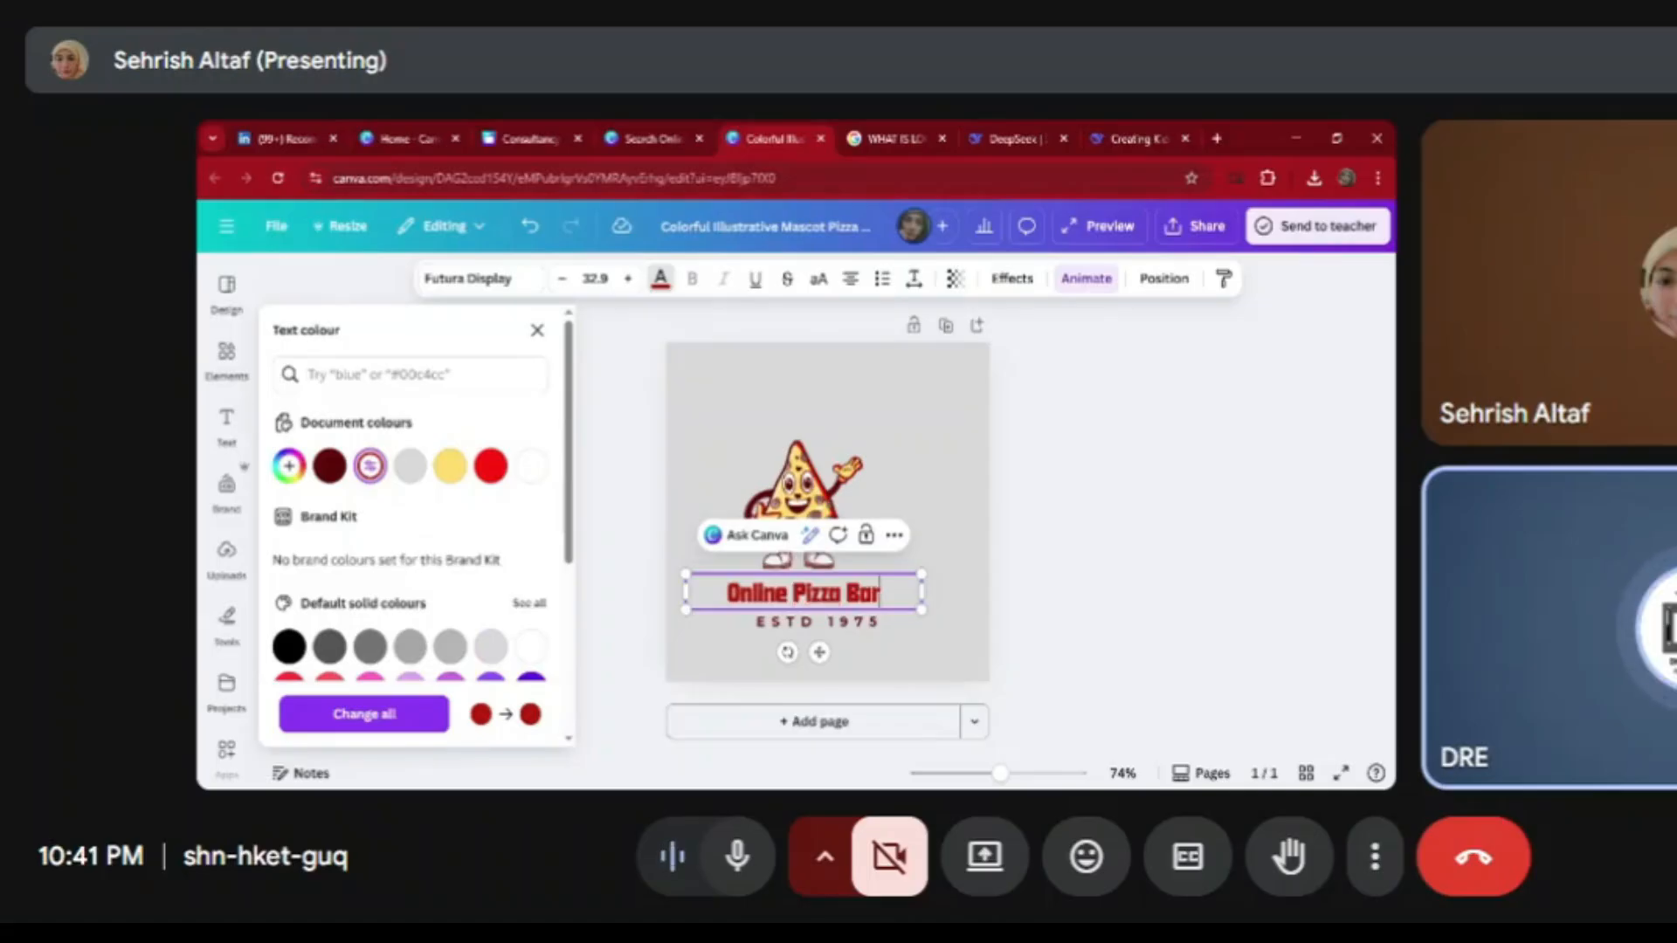
{"action": "double_click", "coordinate": [803, 594]}
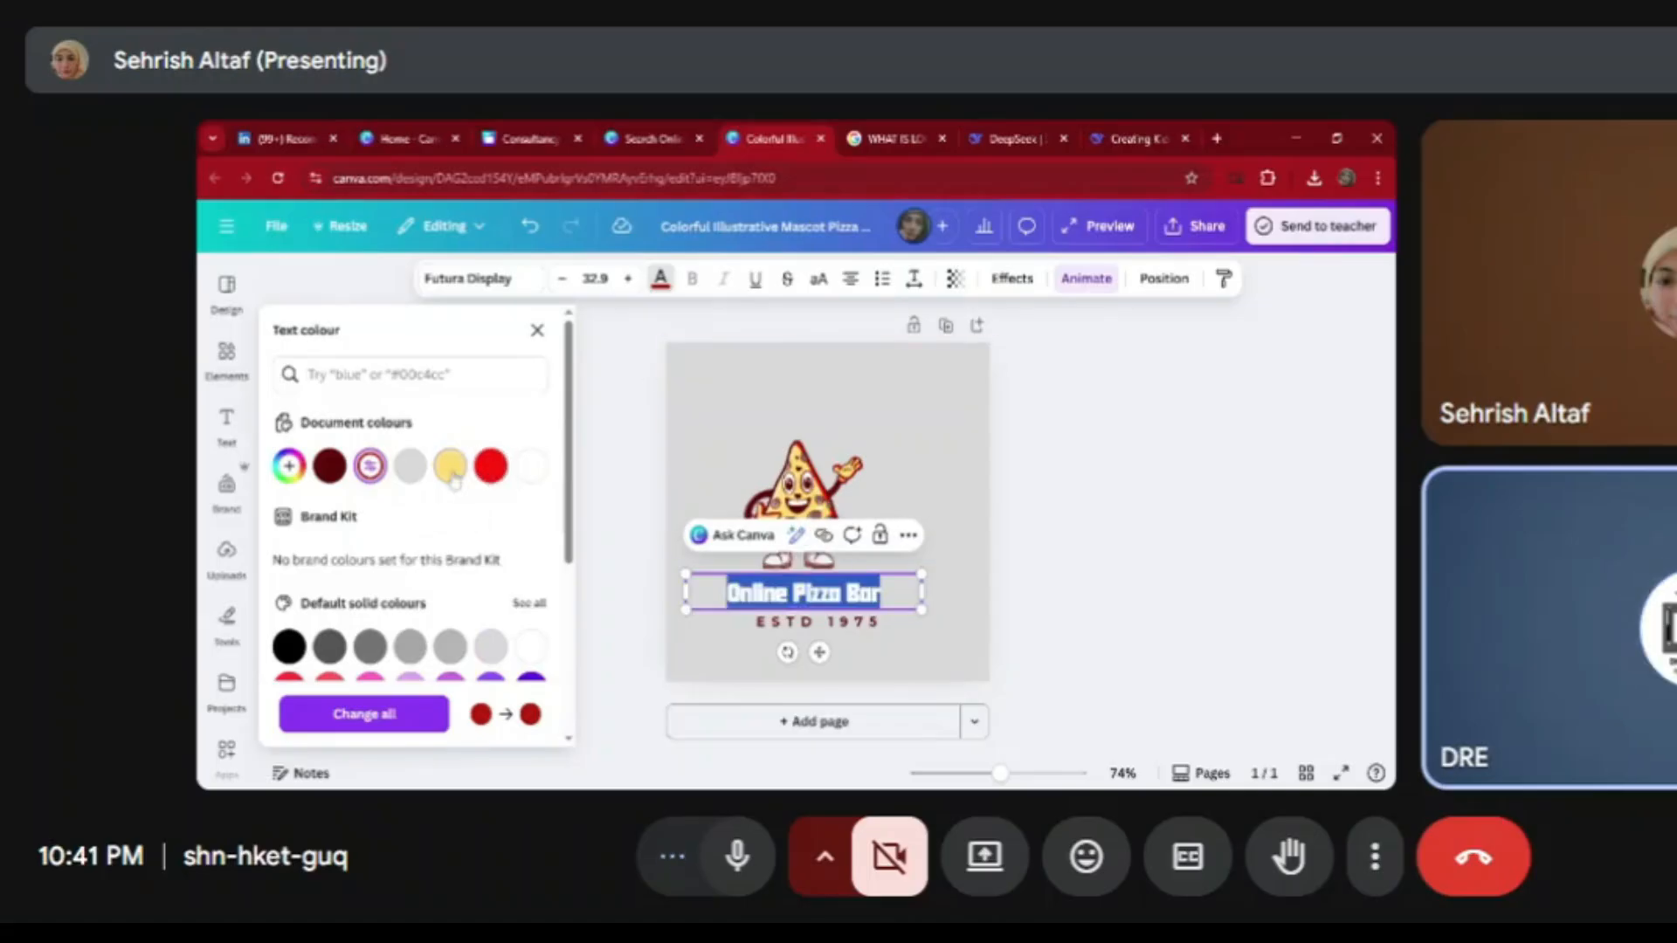
{"action": "left_click", "coordinate": [450, 465]}
{"action": "left_click", "coordinate": [920, 433]}
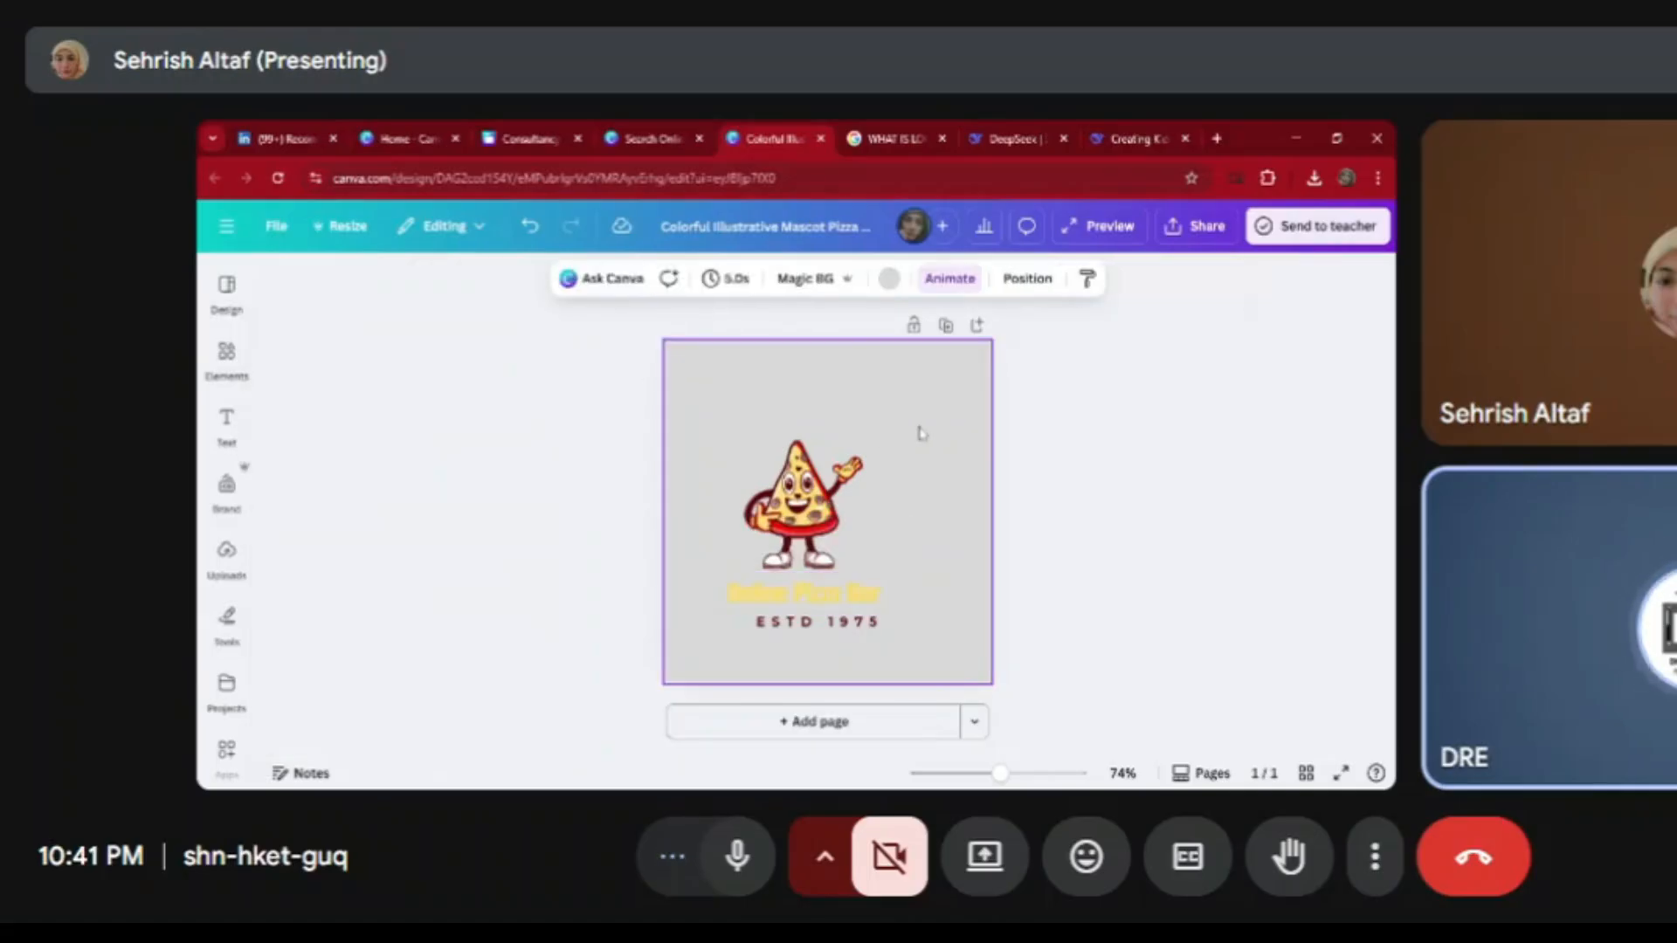
Recolour the whole Online Pizza Bar text vivid red from the document colours
{"action": "left_click", "coordinate": [849, 593]}
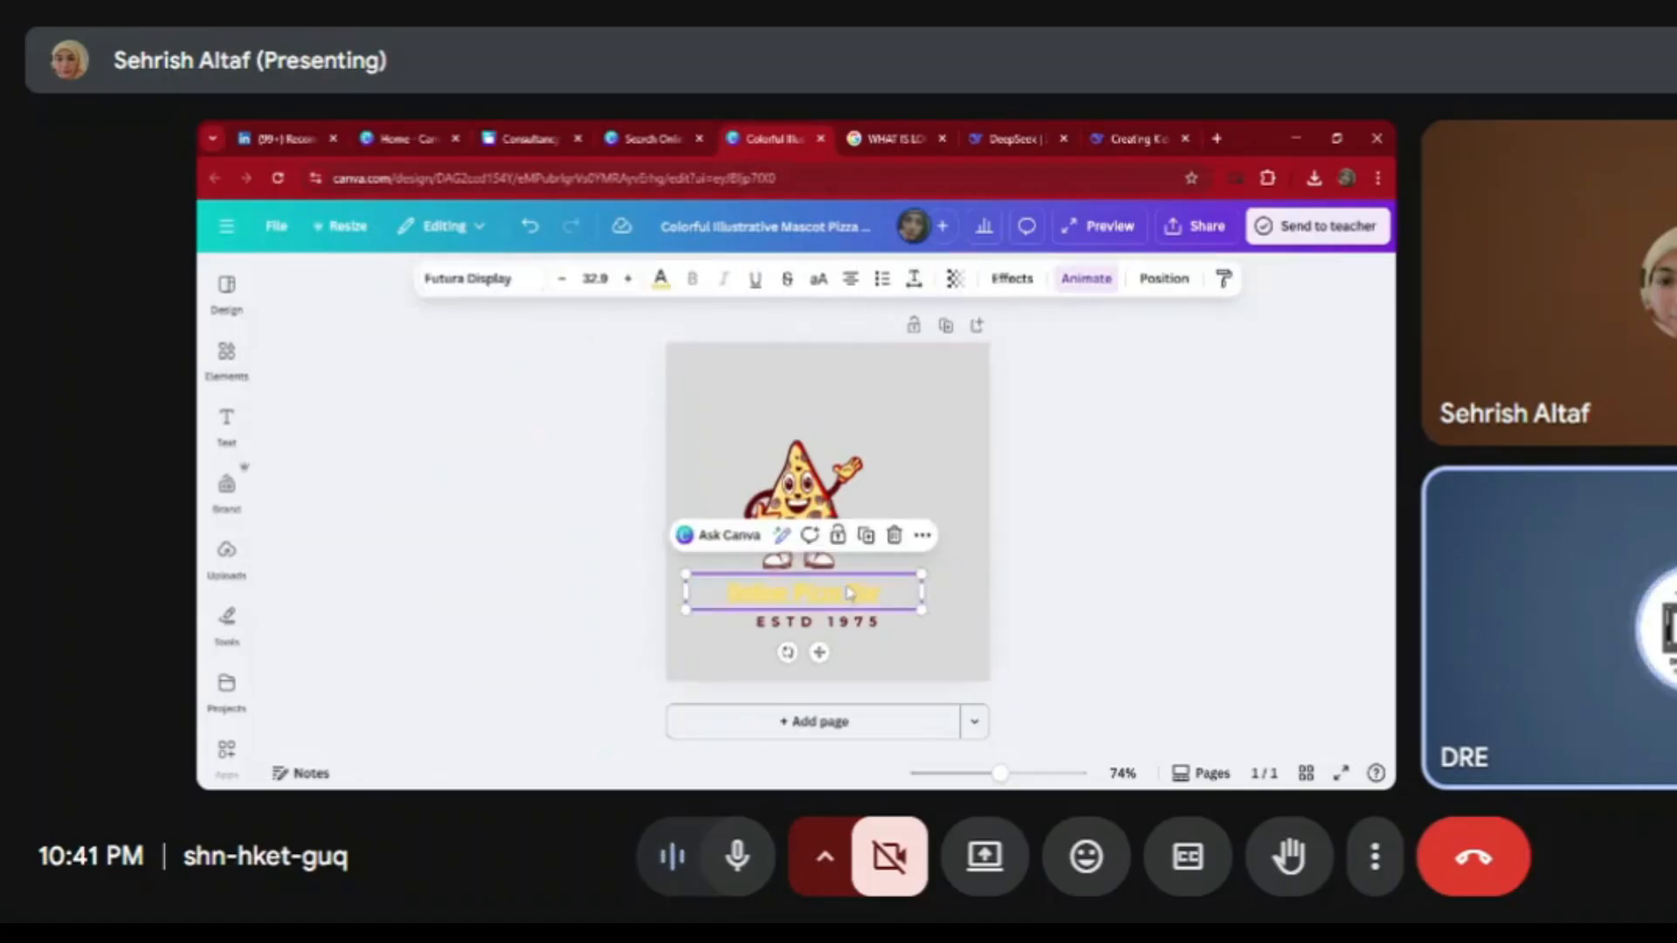
{"action": "left_click", "coordinate": [661, 284]}
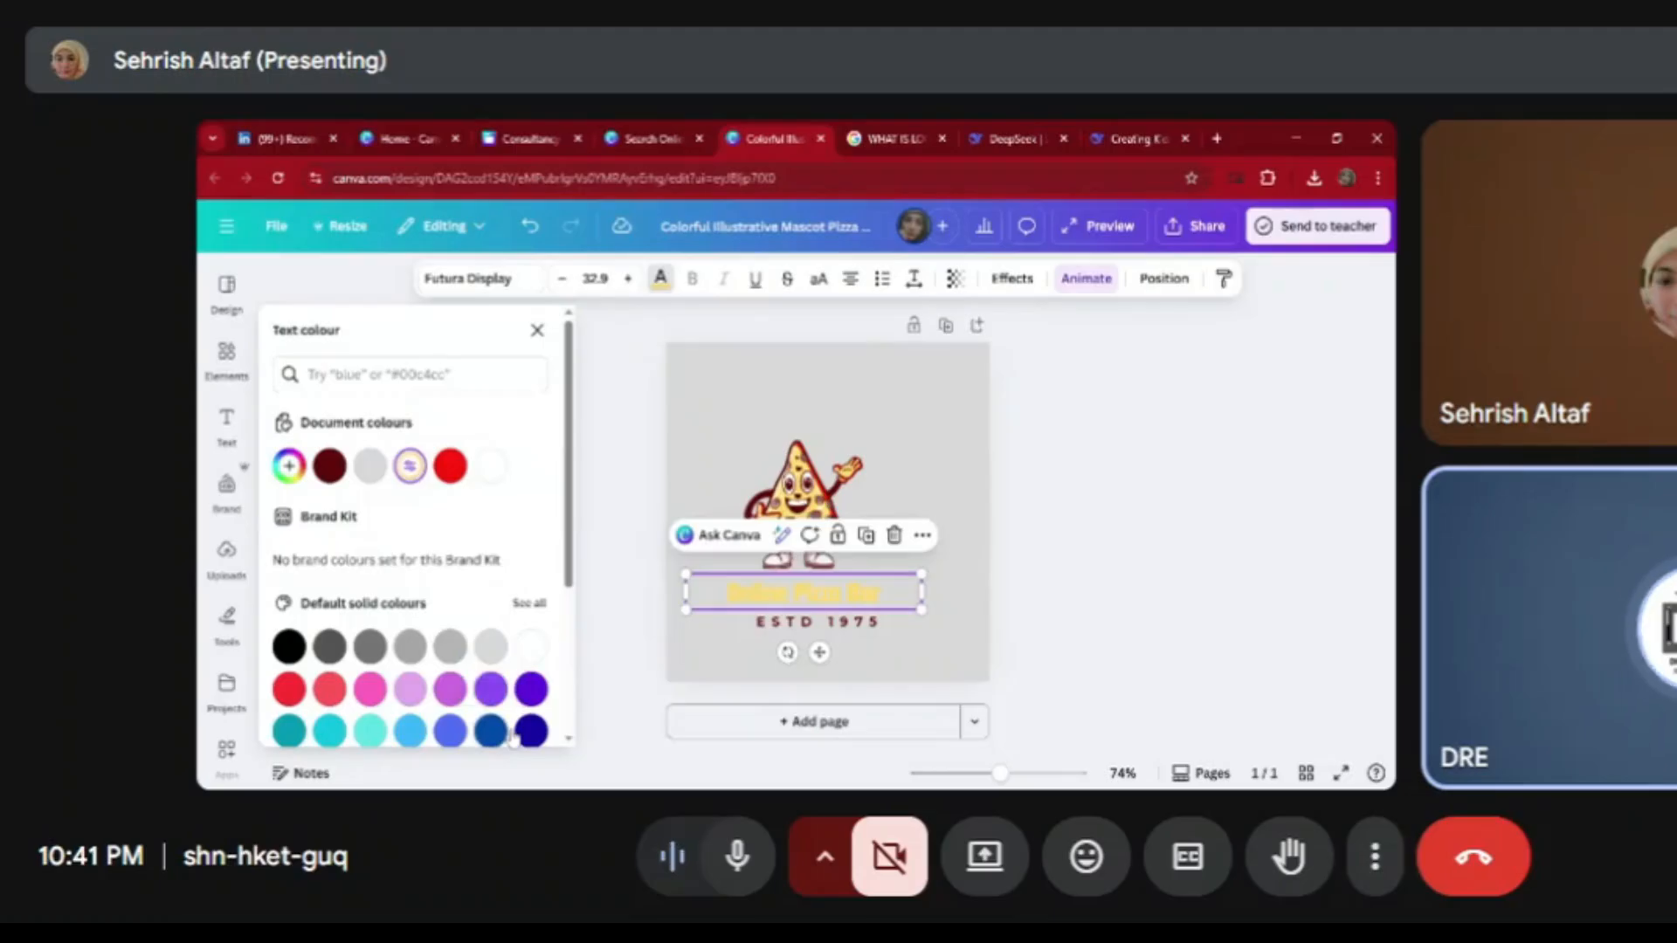
{"action": "key", "text": "ctrl+a"}
{"action": "double_click", "coordinate": [803, 593]}
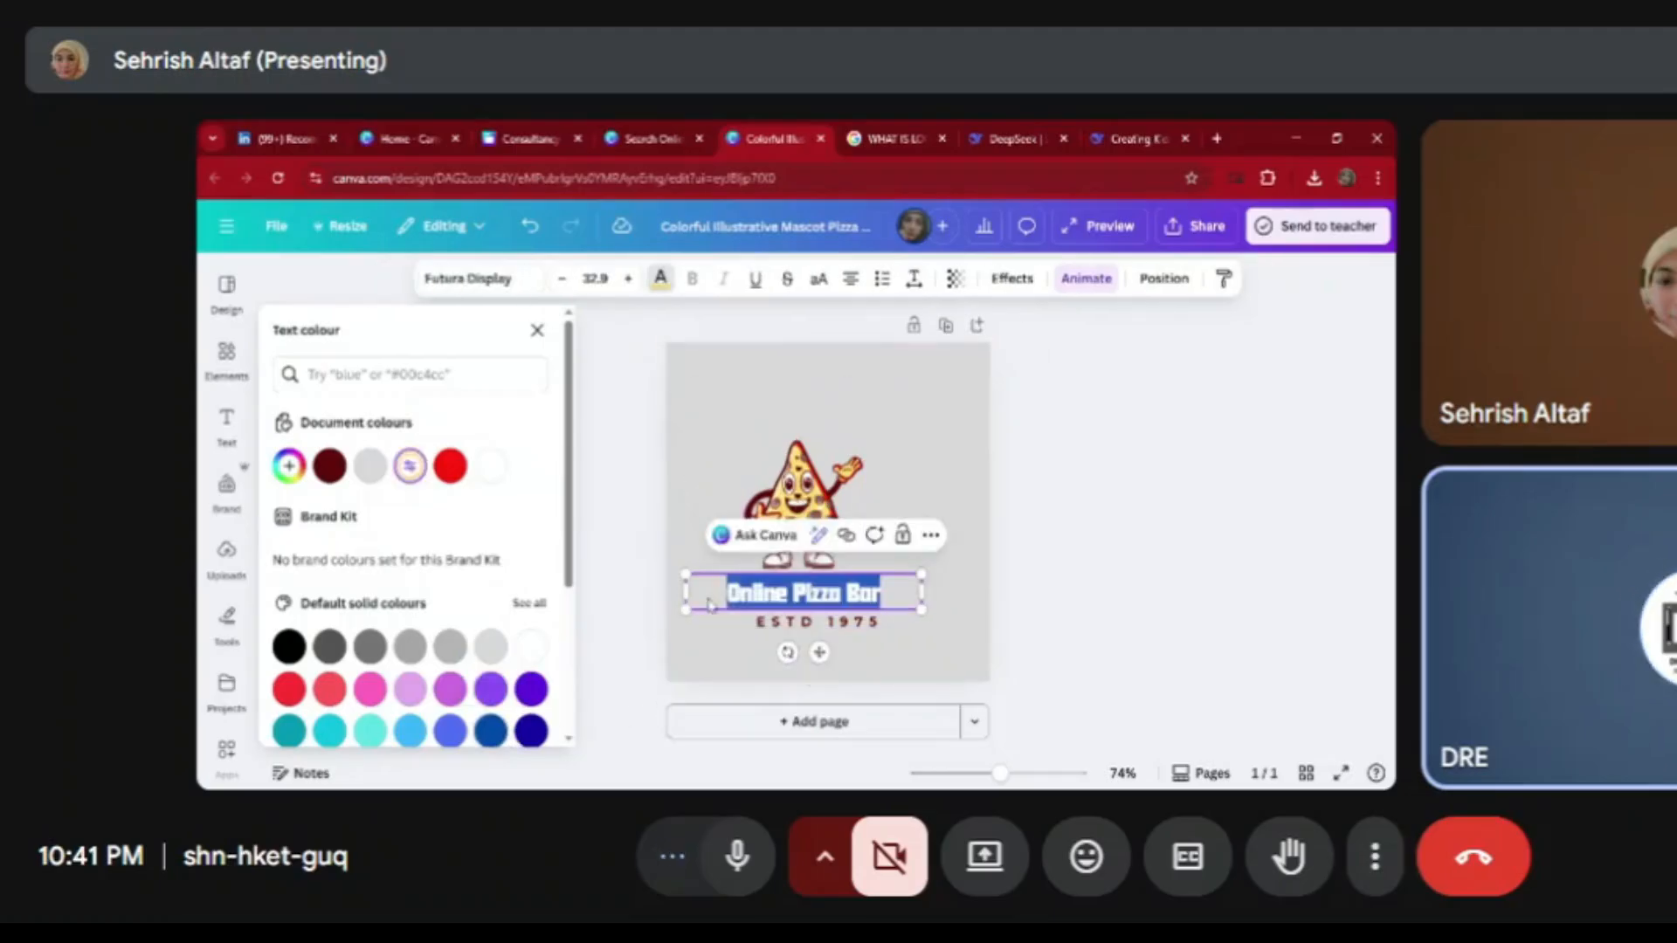
{"action": "left_click", "coordinate": [803, 594]}
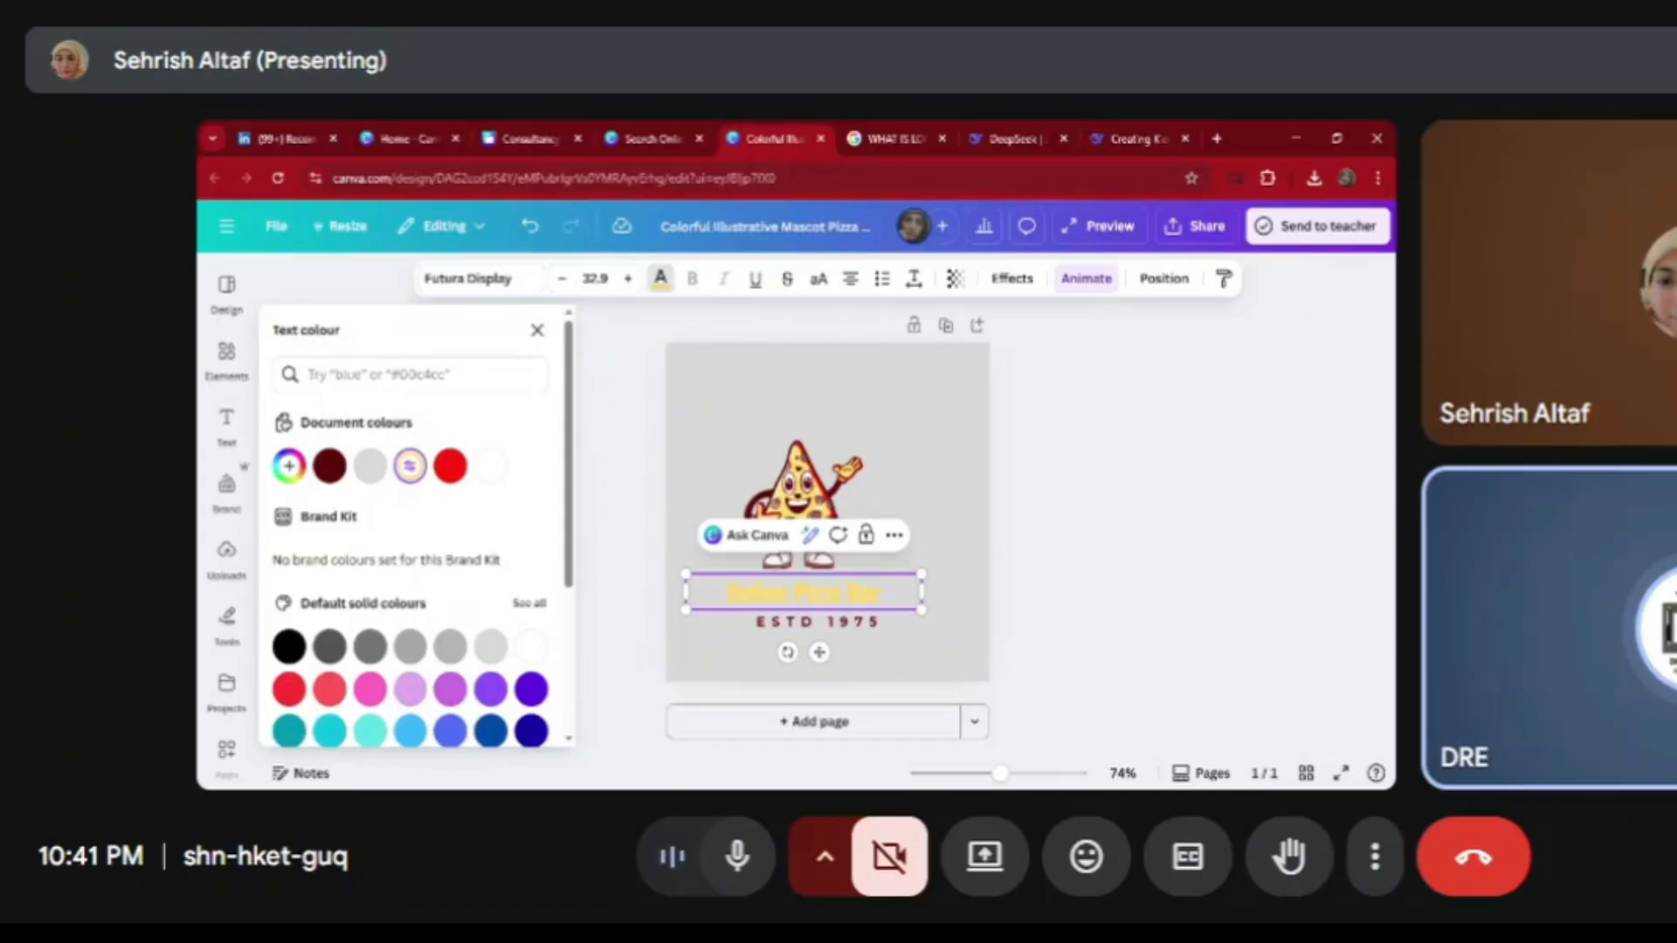
{"action": "key", "text": "ctrl+a"}
{"action": "left_click", "coordinate": [450, 479]}
{"action": "left_click", "coordinate": [940, 481]}
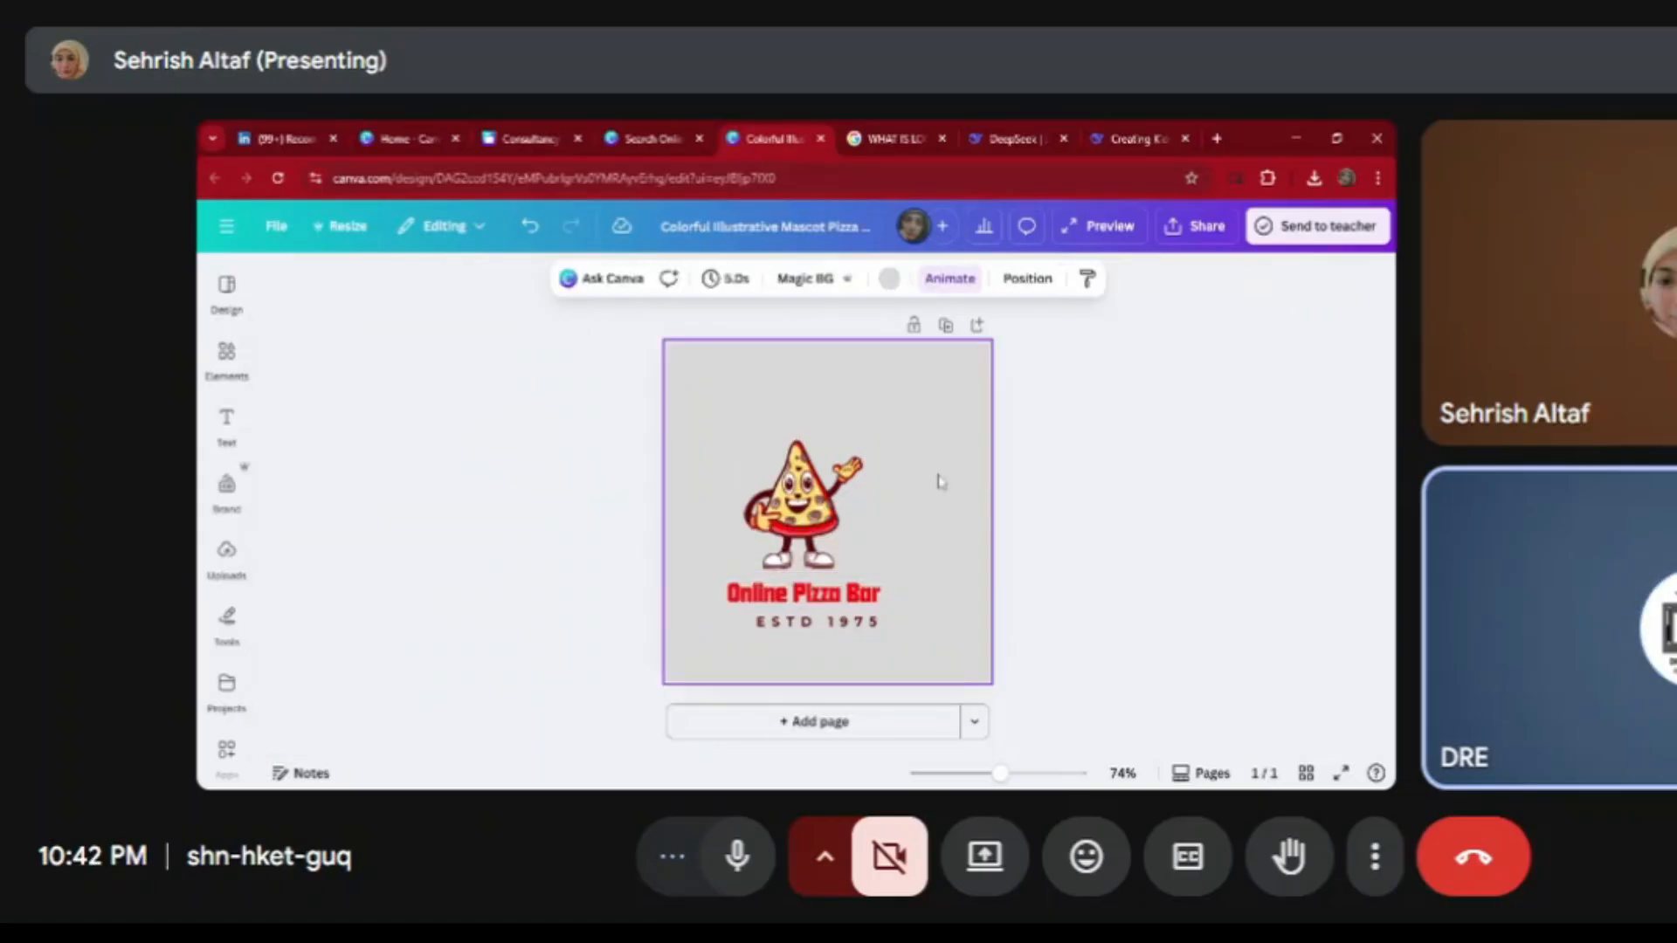
Nudge the Online Pizza Bar text up closer to the mascot and delete the ESTD 1975 line beneath it
{"action": "left_click", "coordinate": [869, 590]}
{"action": "mouse_move", "coordinate": [869, 591]}
{"action": "left_mouse_down"}
{"action": "mouse_move", "coordinate": [865, 576]}
{"action": "mouse_move", "coordinate": [865, 613]}
{"action": "left_mouse_up"}
{"action": "double_click", "coordinate": [865, 612]}
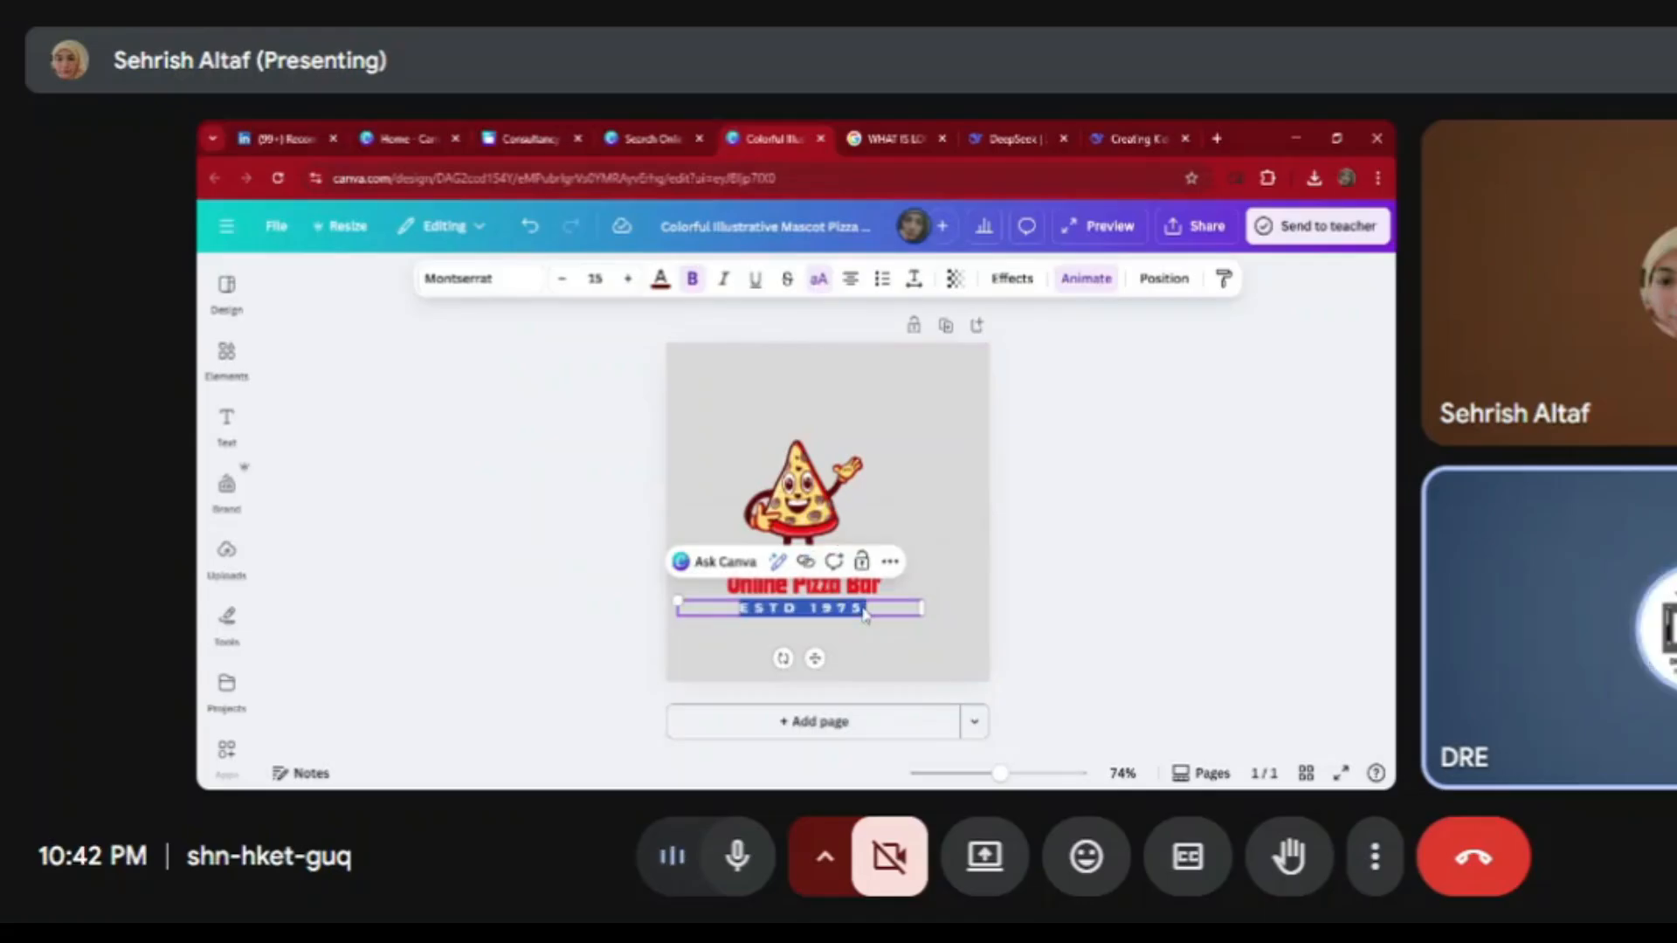
{"action": "key", "text": "BackSpace"}
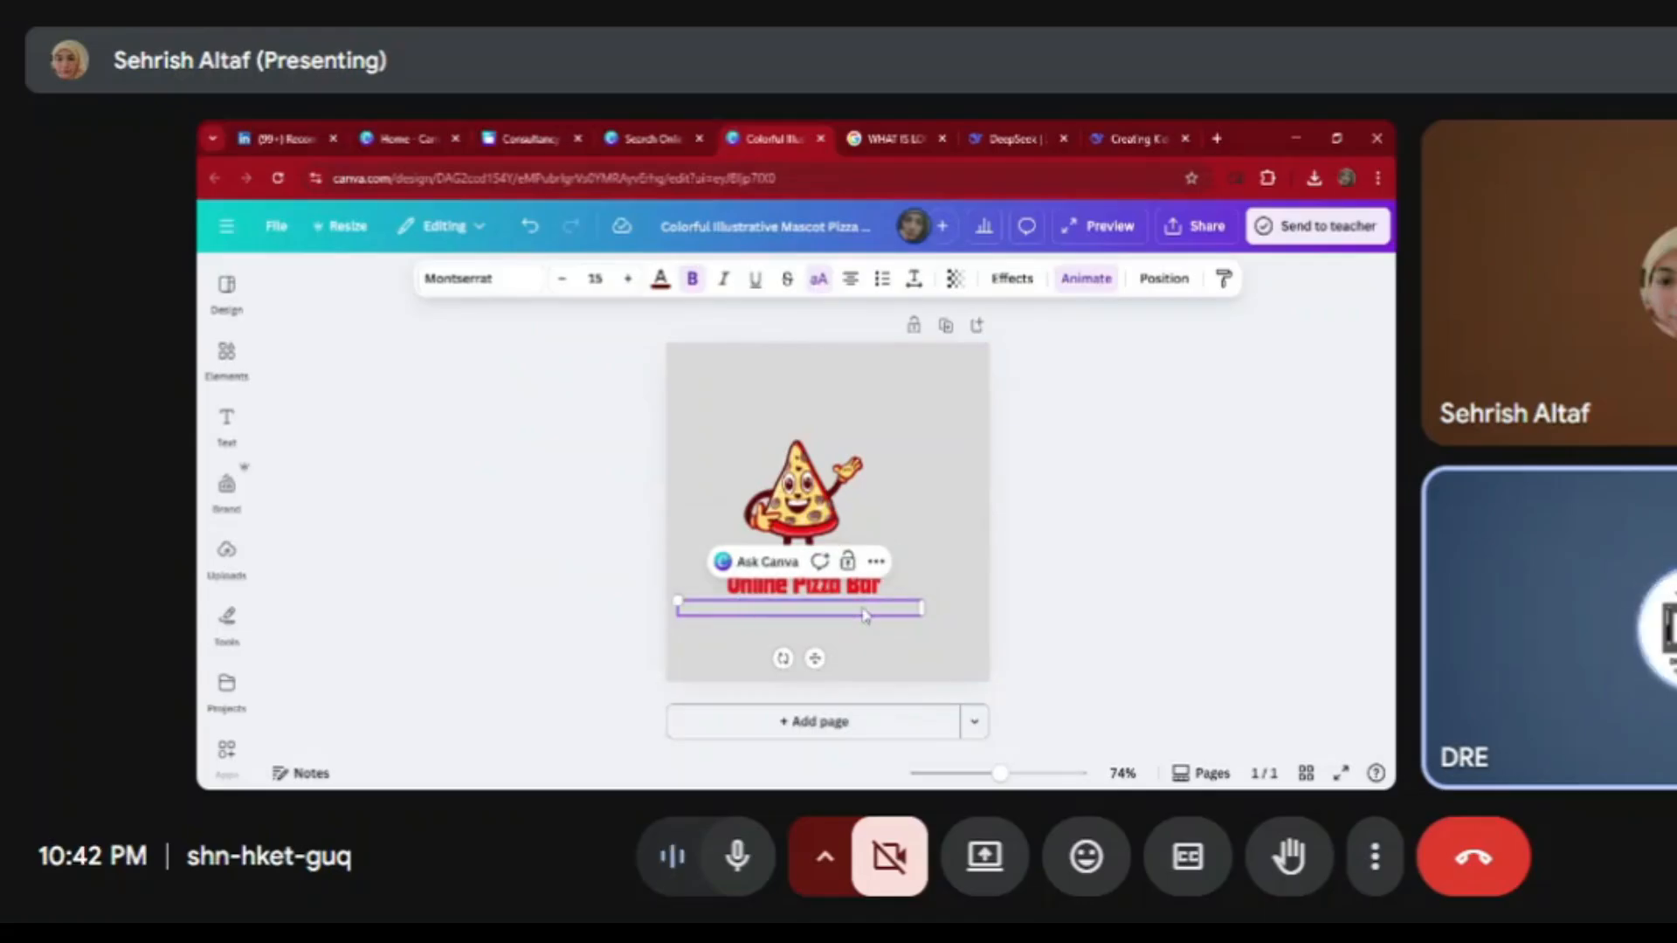
{"action": "left_click", "coordinate": [888, 664]}
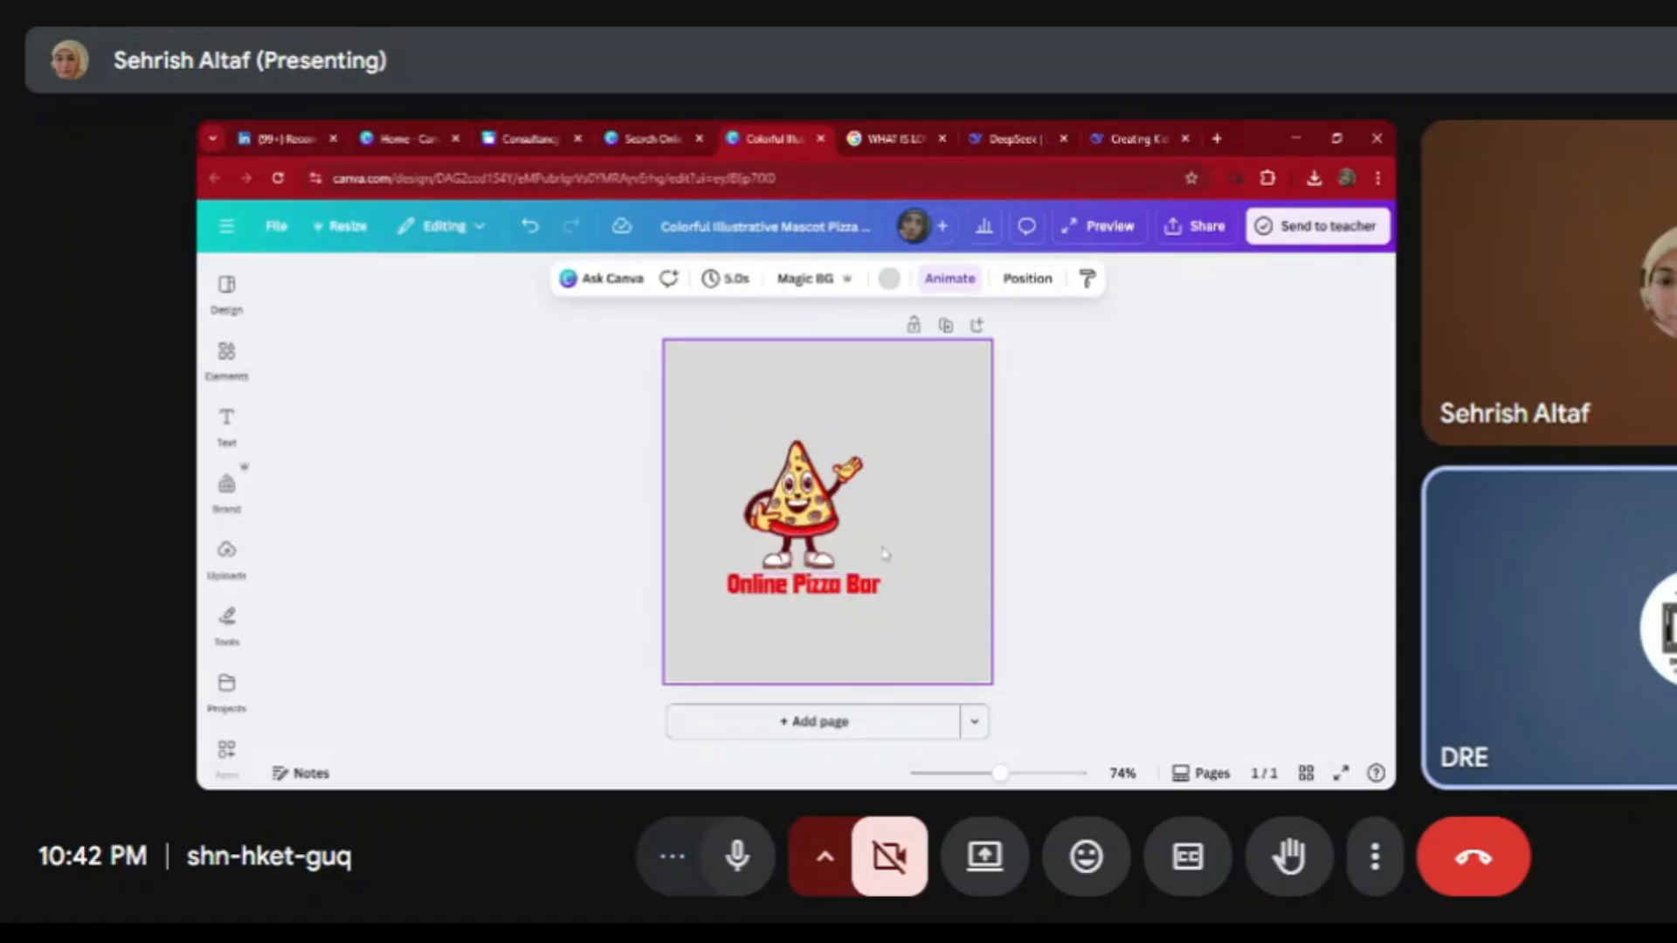
Move the pizza mascot and the Online Pizza Bar text up and right, keeping the text directly beneath the mascot
{"action": "left_click", "coordinate": [821, 536]}
{"action": "left_click_drag", "start_coordinate": [821, 537], "coordinate": [852, 476]}
{"action": "left_click", "coordinate": [849, 597]}
{"action": "left_click_drag", "start_coordinate": [849, 598], "coordinate": [886, 544]}
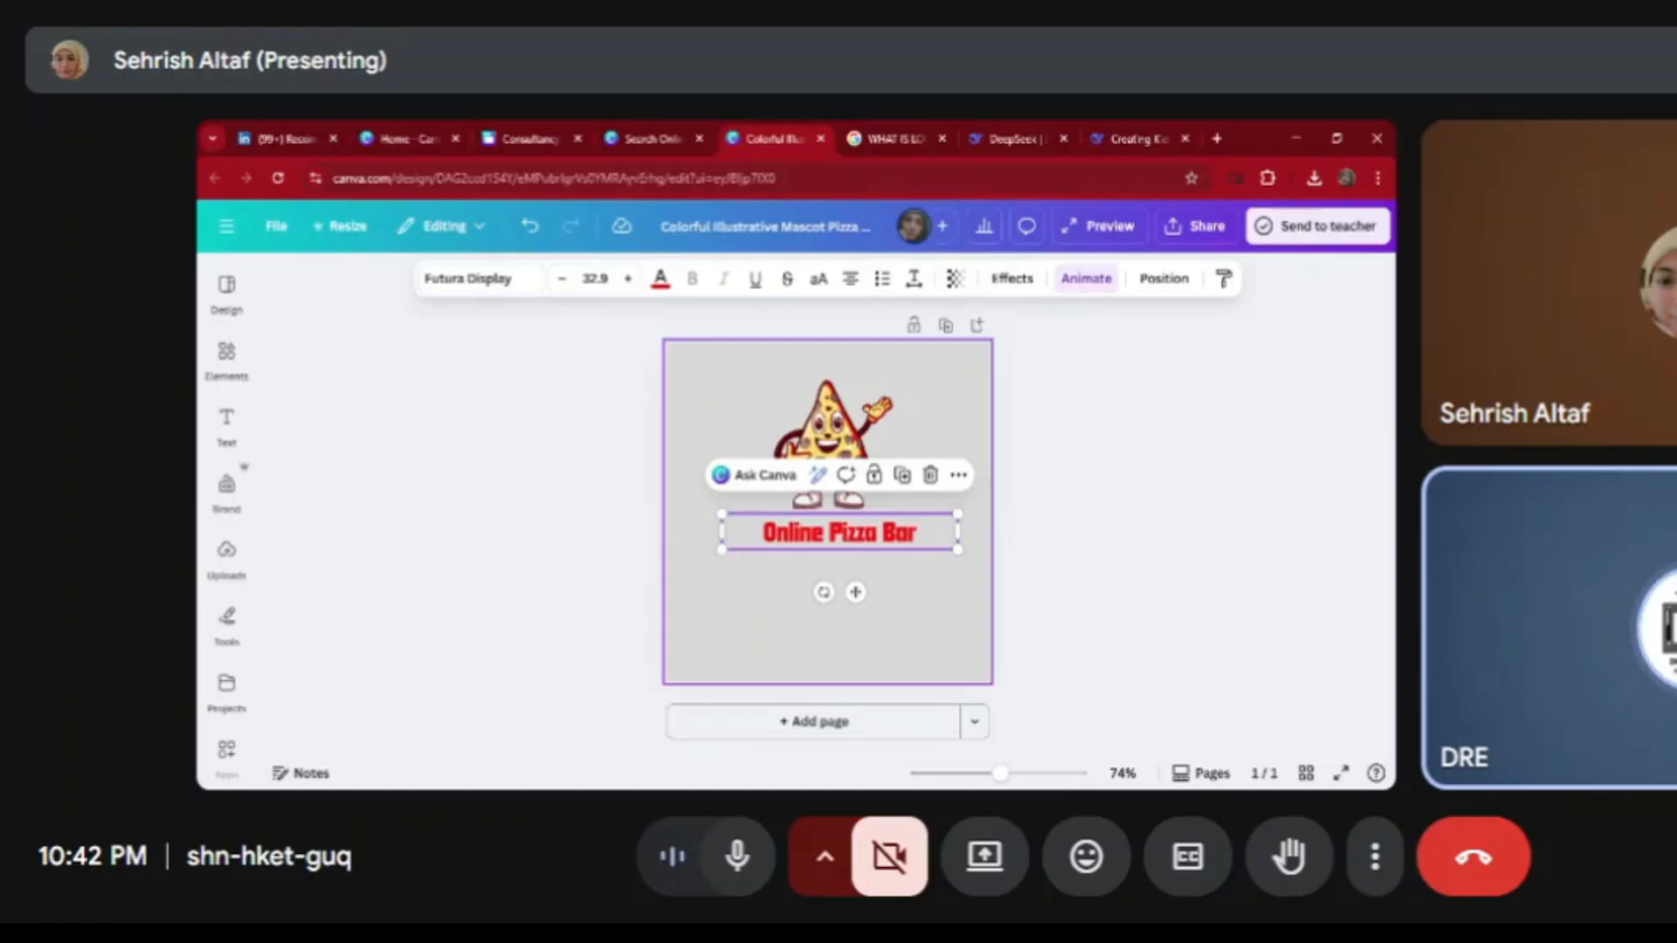
{"action": "left_click", "coordinate": [899, 596]}
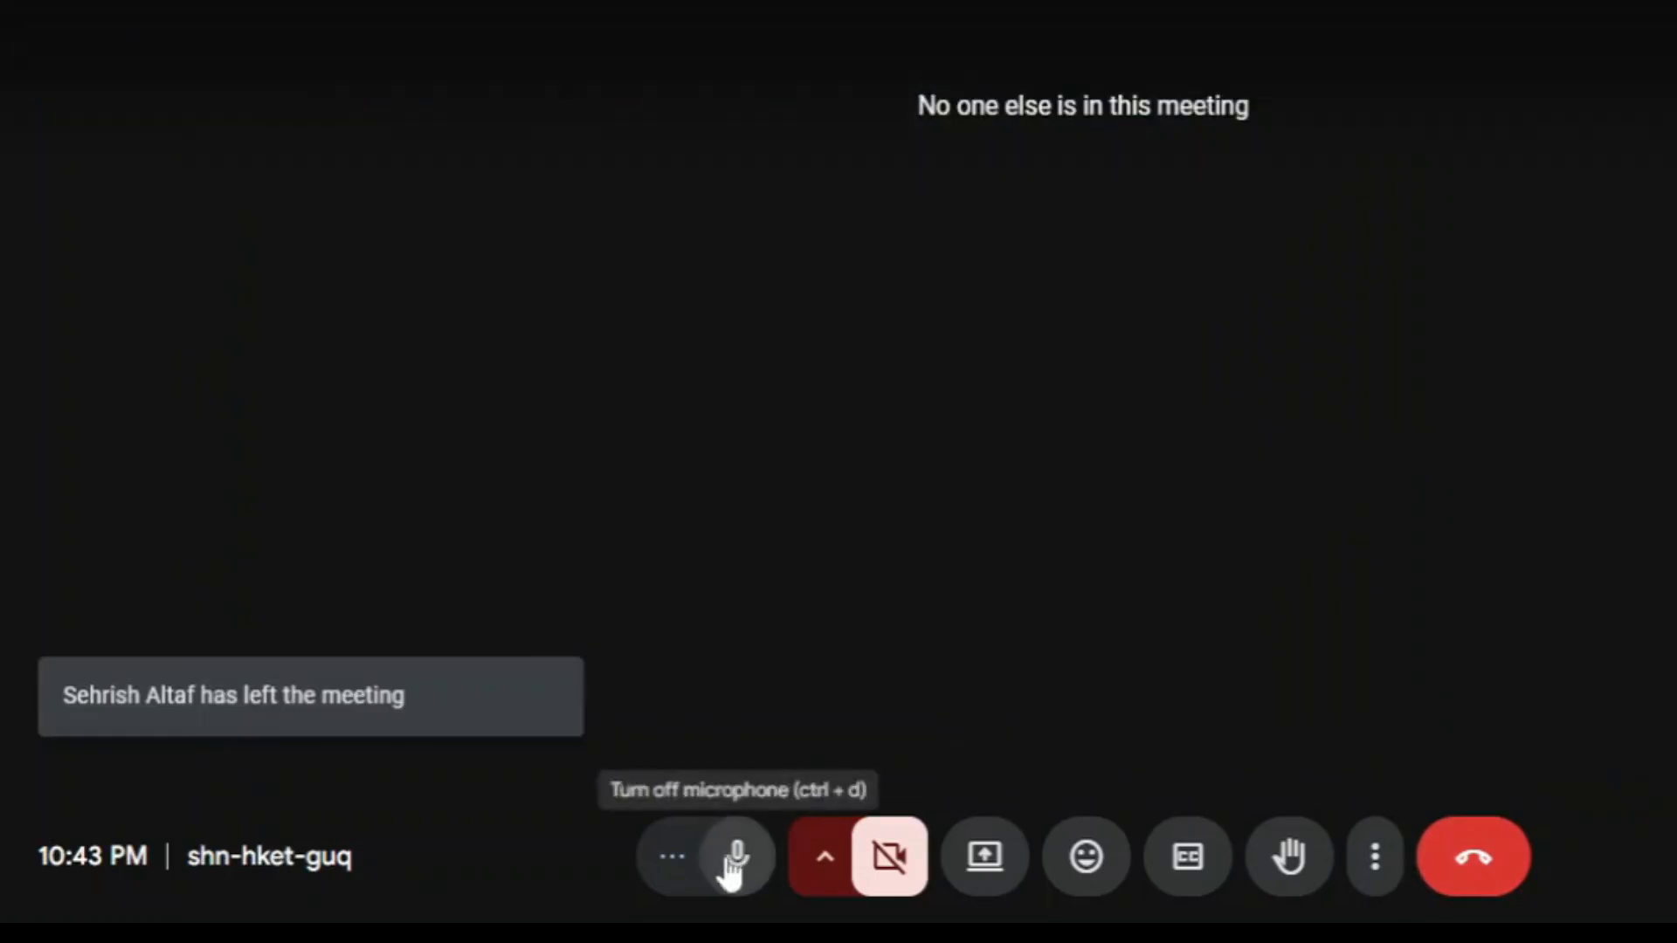
Mute the microphone in the Google Meet call
{"action": "left_click", "coordinate": [737, 858]}
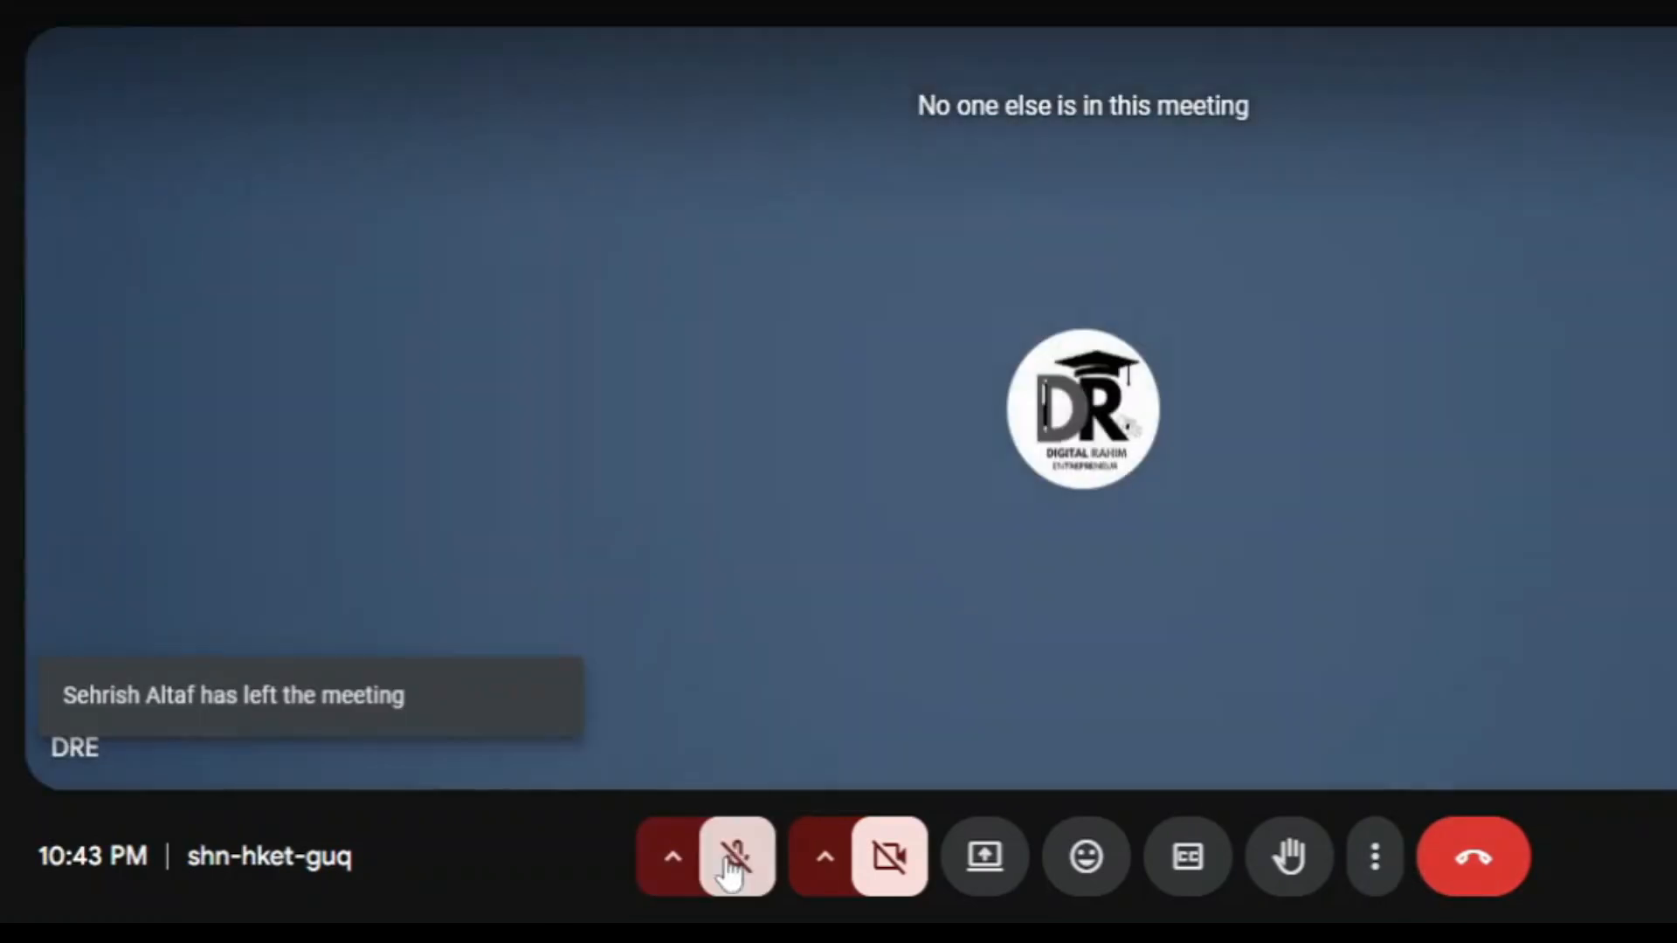